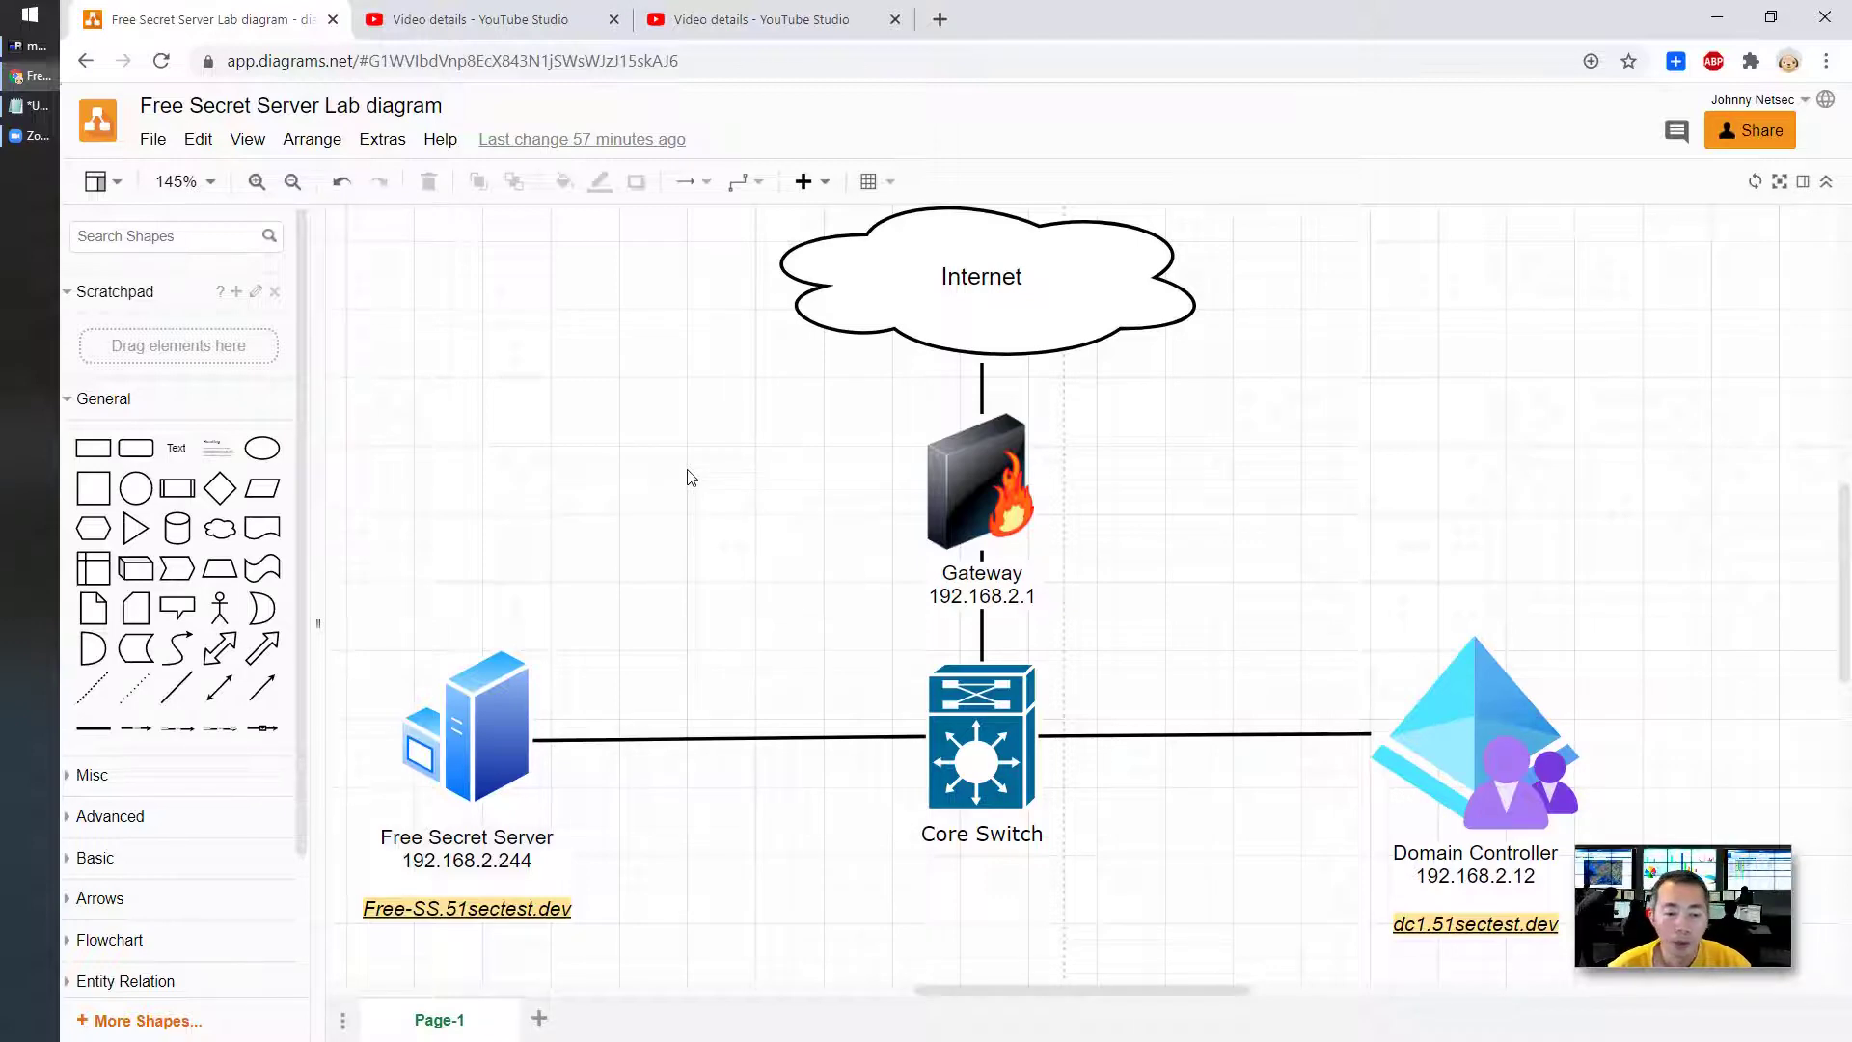
- Select the Free Secret Server icon in the diagram and bring the Notepad onboarding task list forward
click(533, 872)
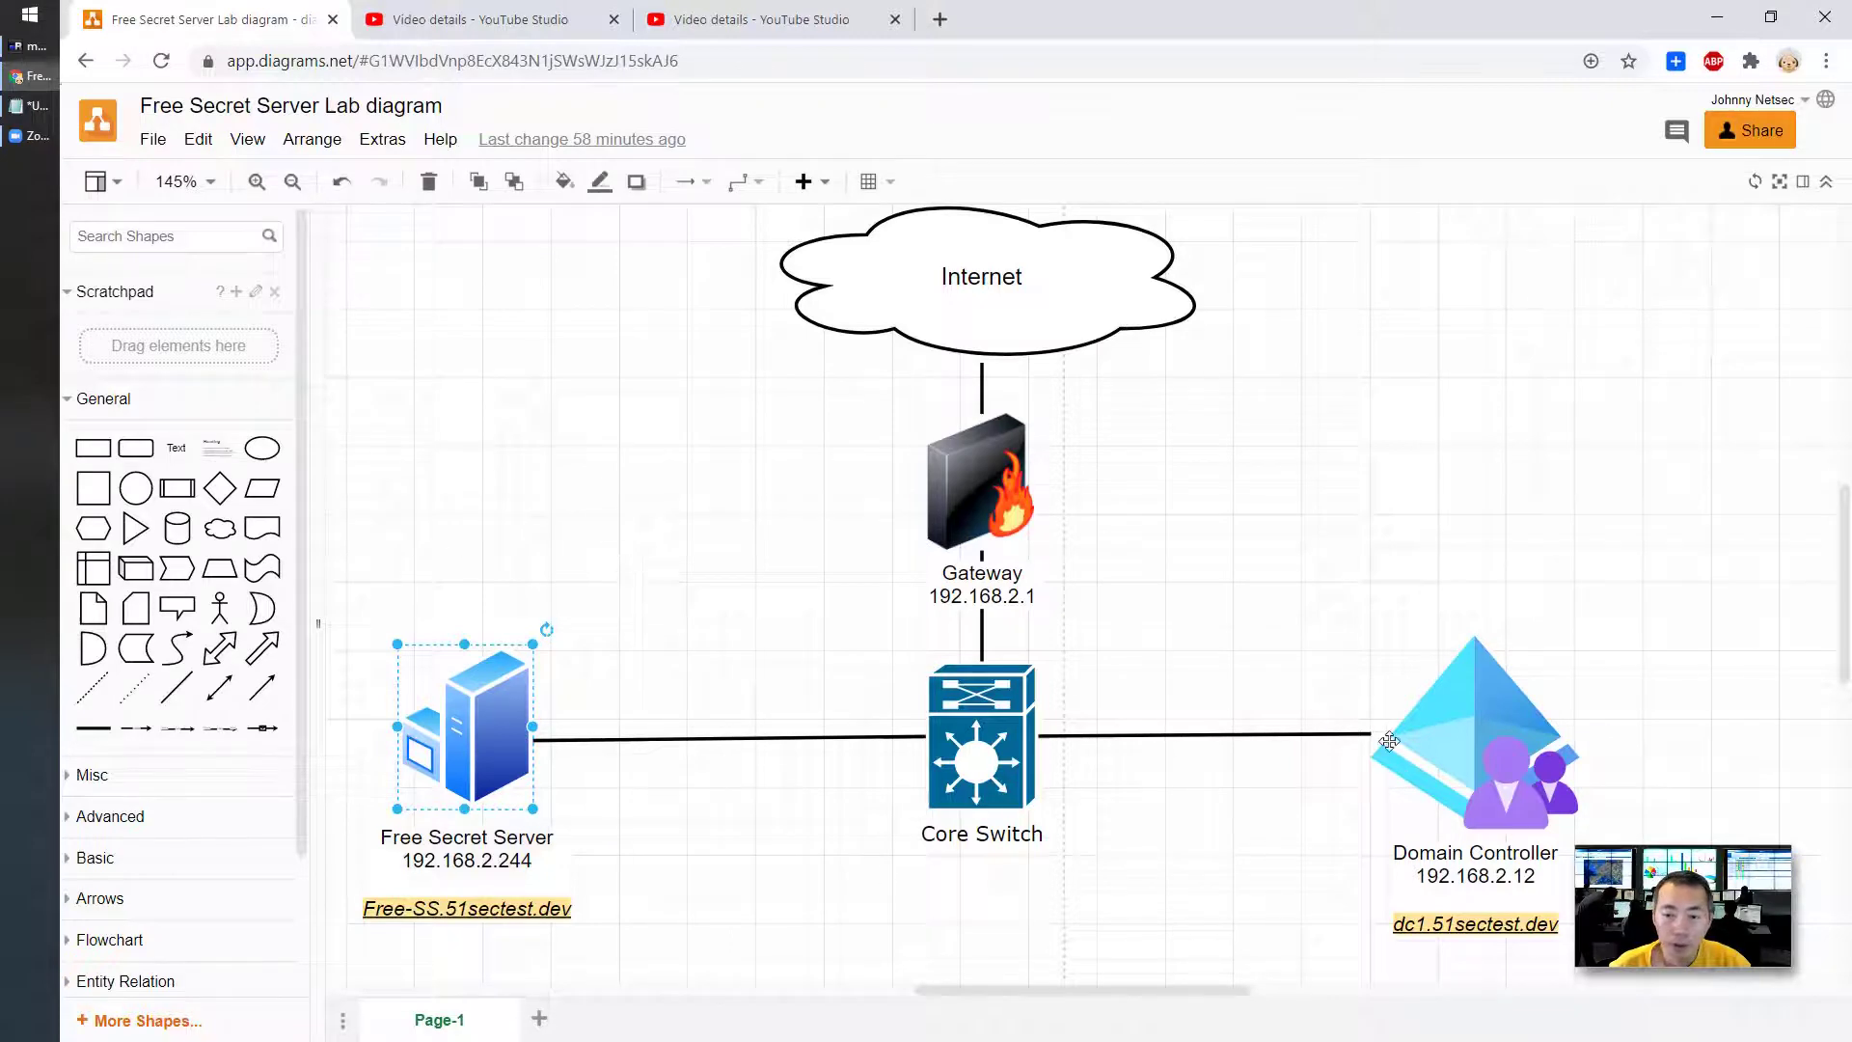
click(28, 105)
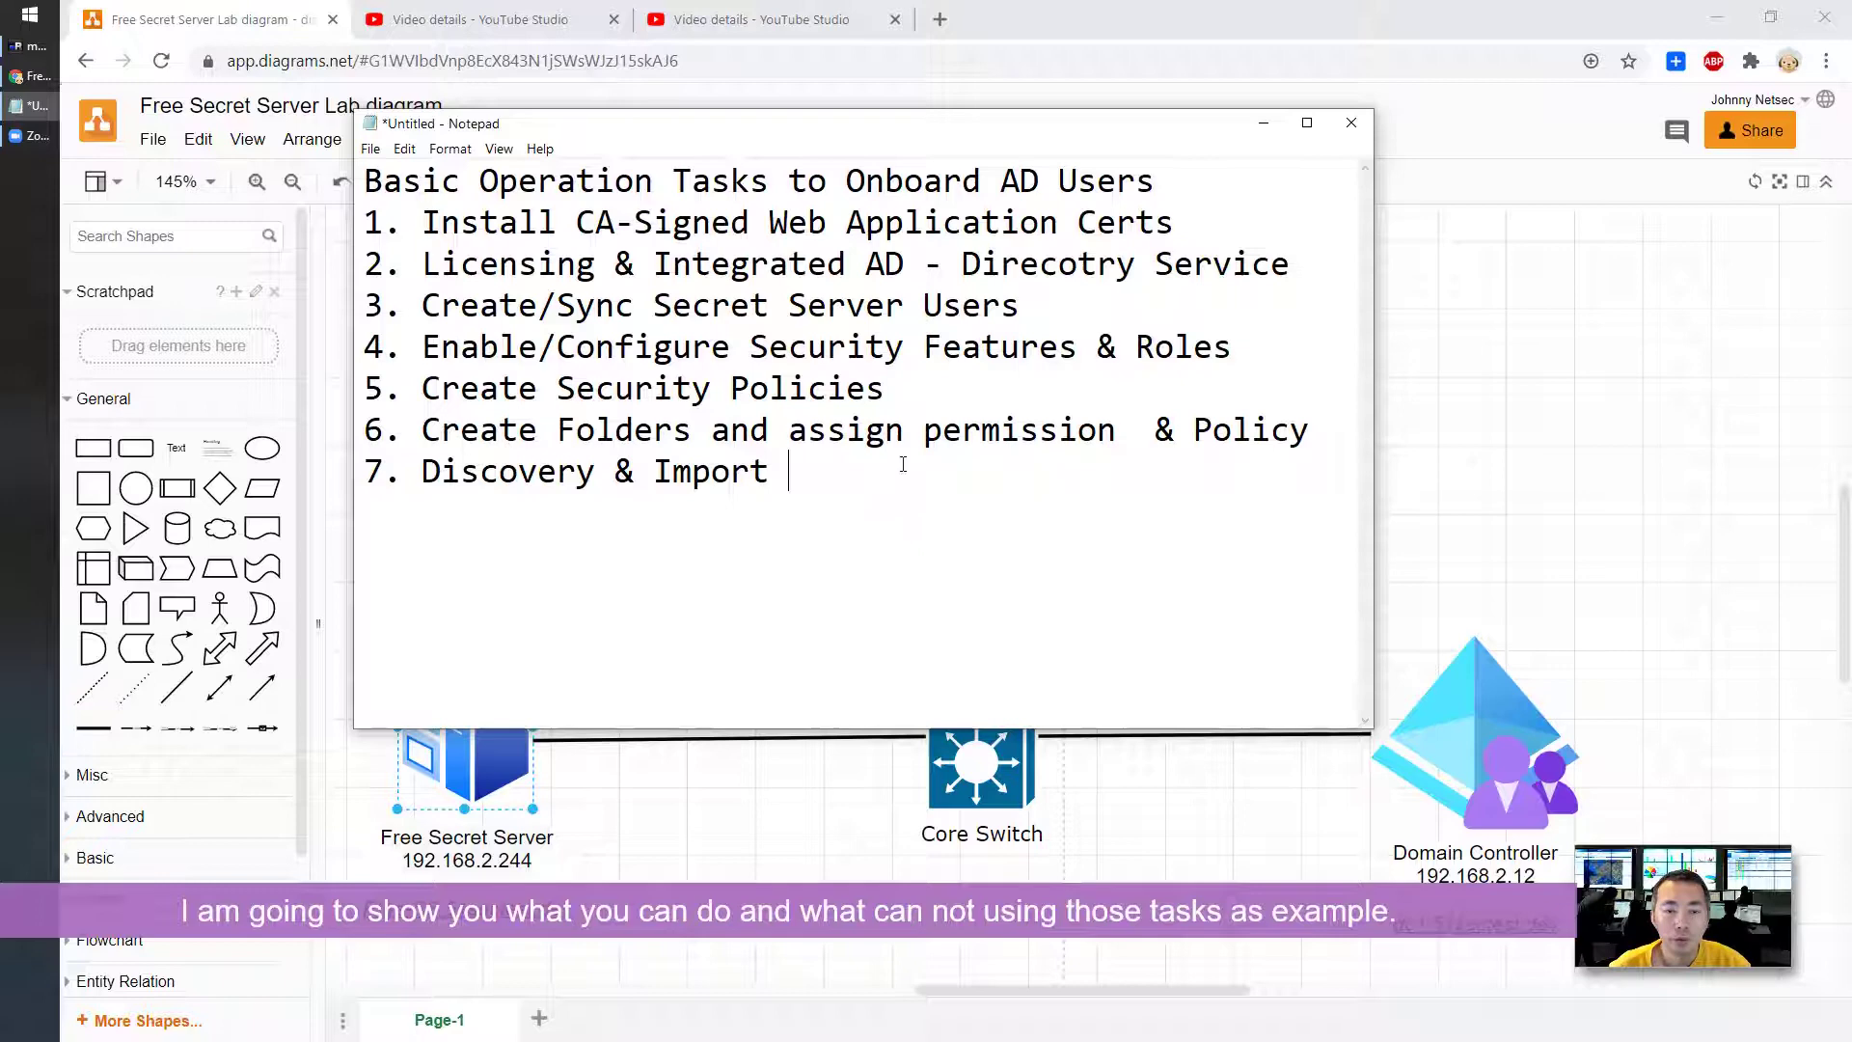
- Highlight tasks 4, 5 (Create Security Policies) and 7 (Discovery & Import) in the Notepad list, then show the CA certificate video details
drag(366, 348, 1069, 346)
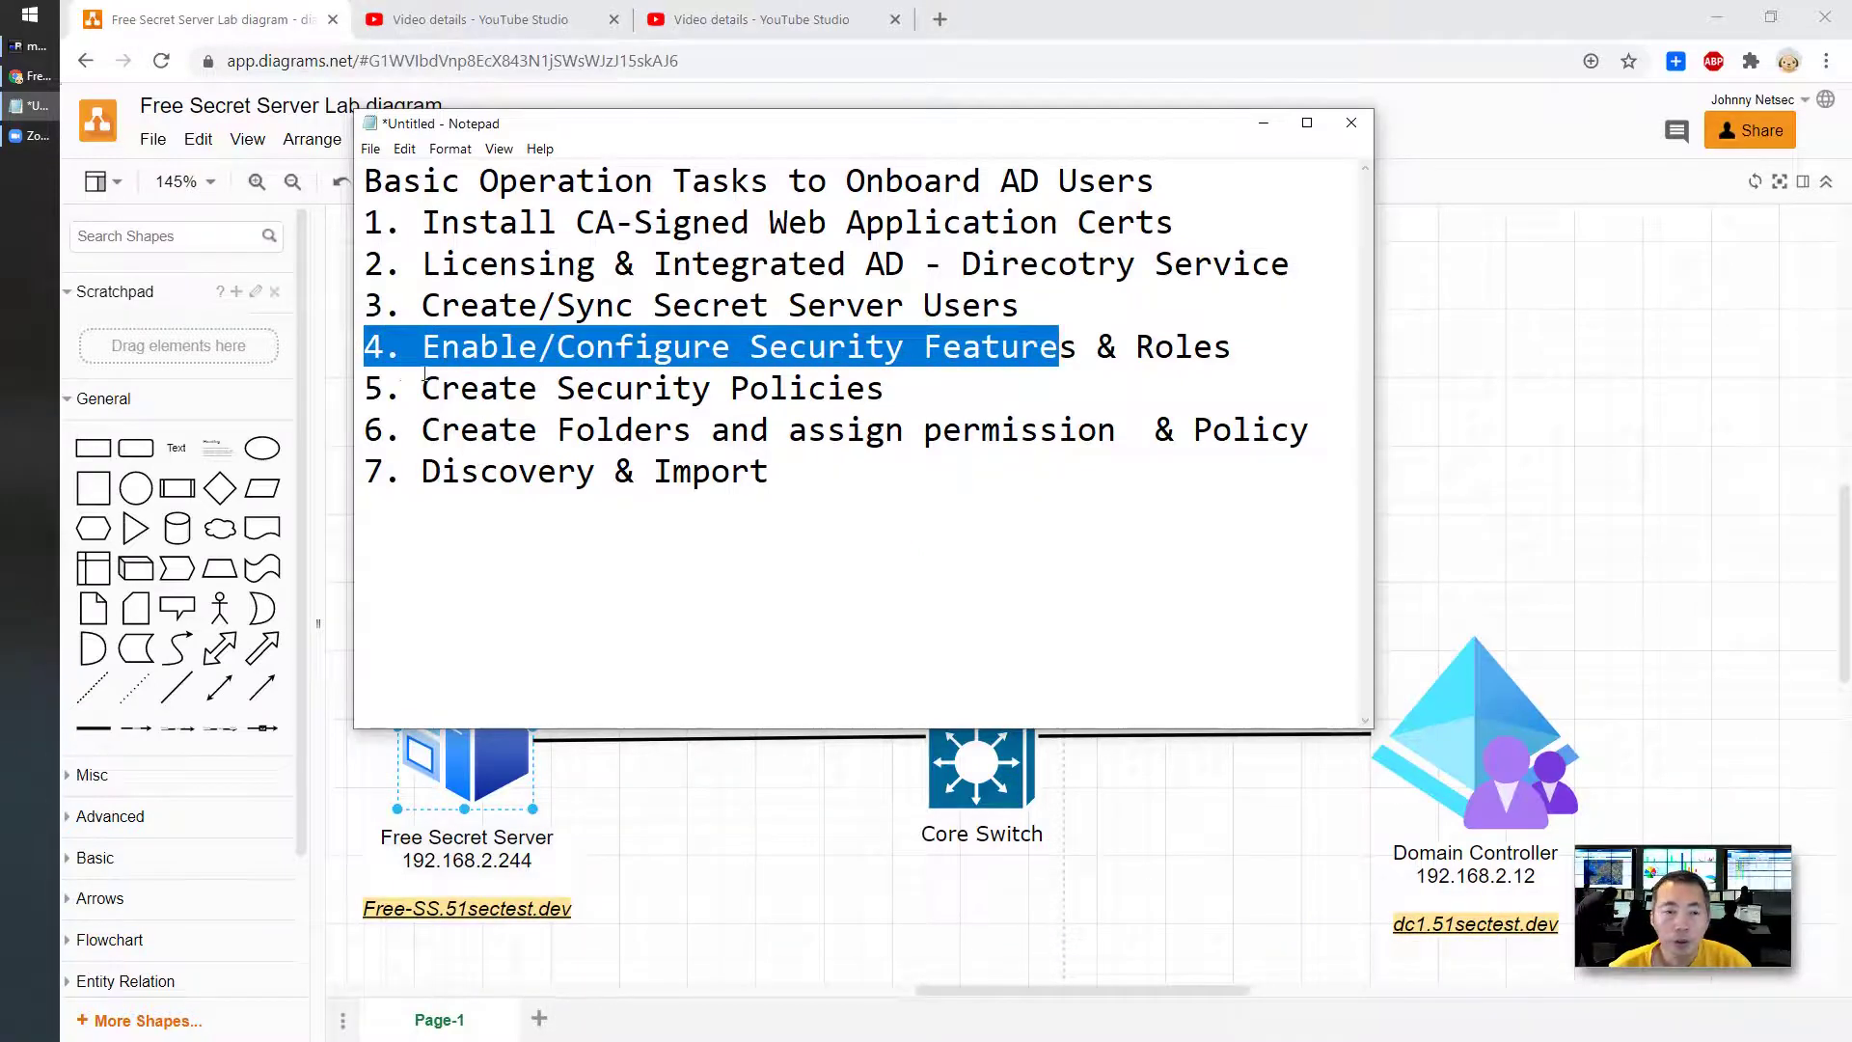
drag(372, 386, 871, 400)
drag(366, 473, 783, 479)
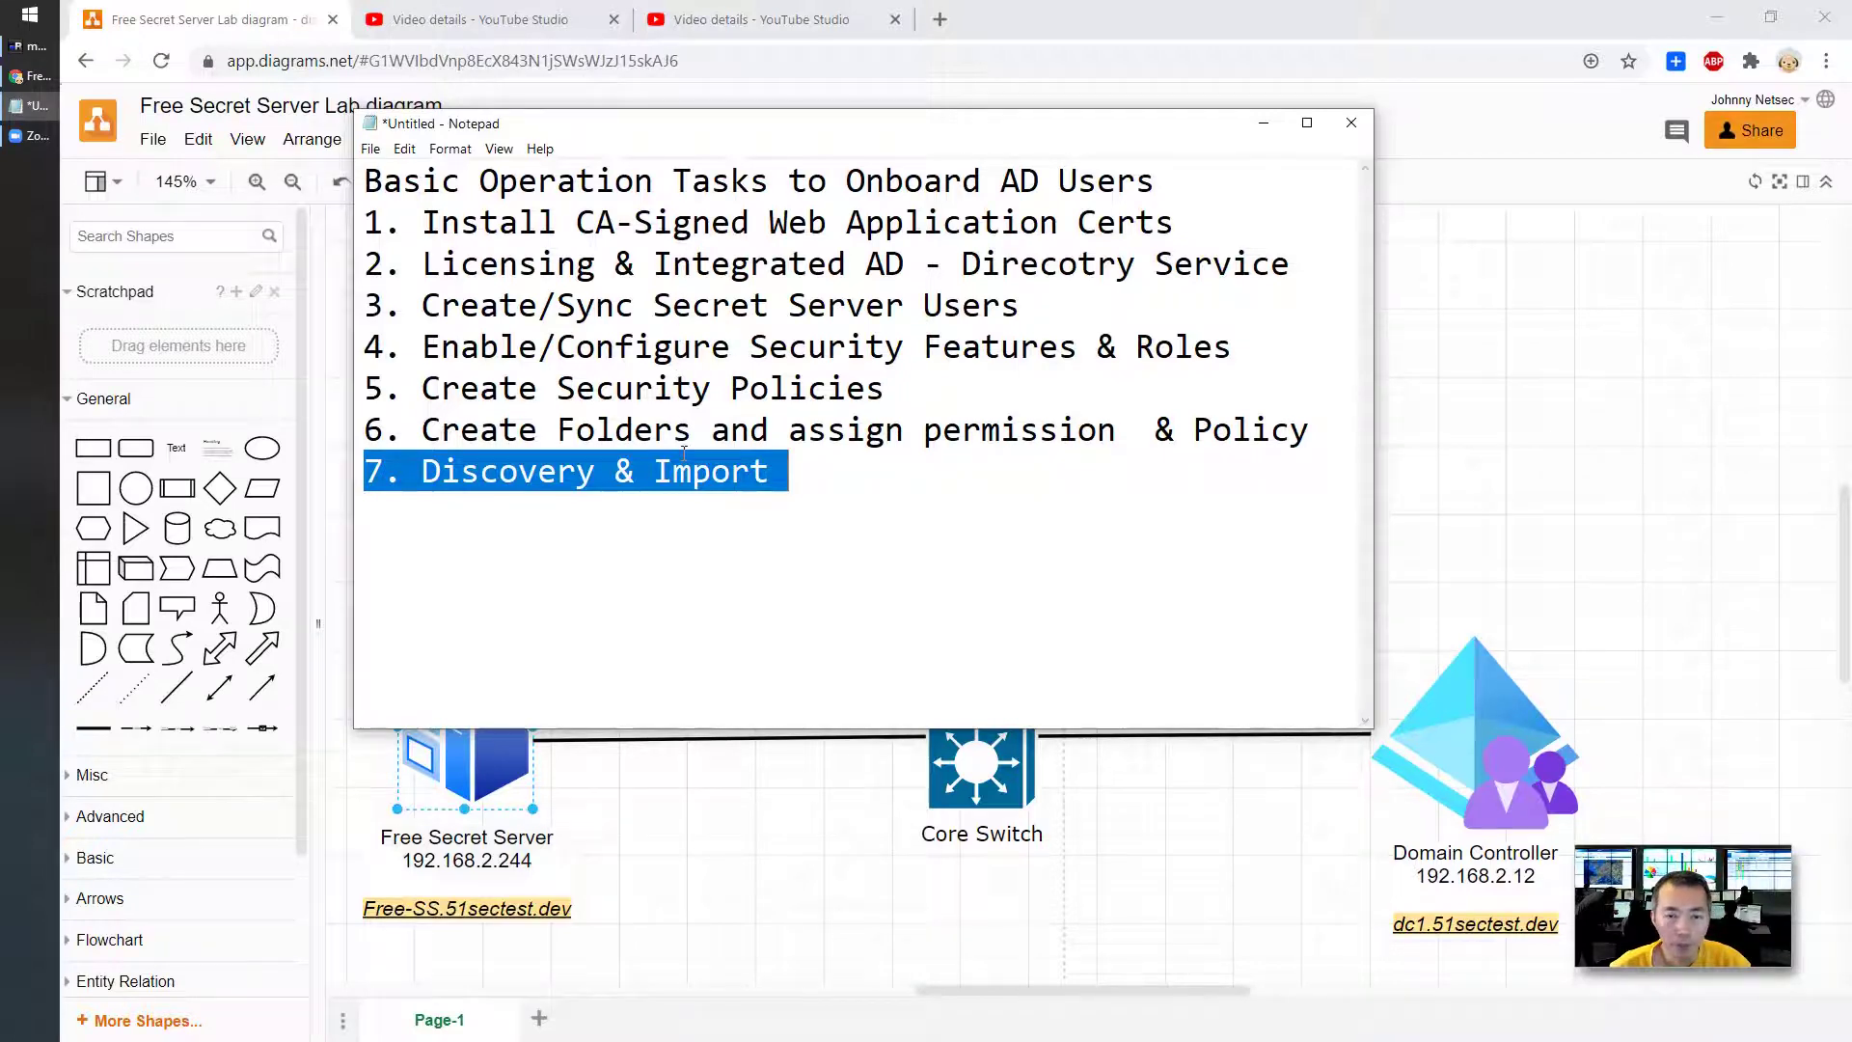
drag(366, 347, 897, 387)
drag(369, 473, 777, 502)
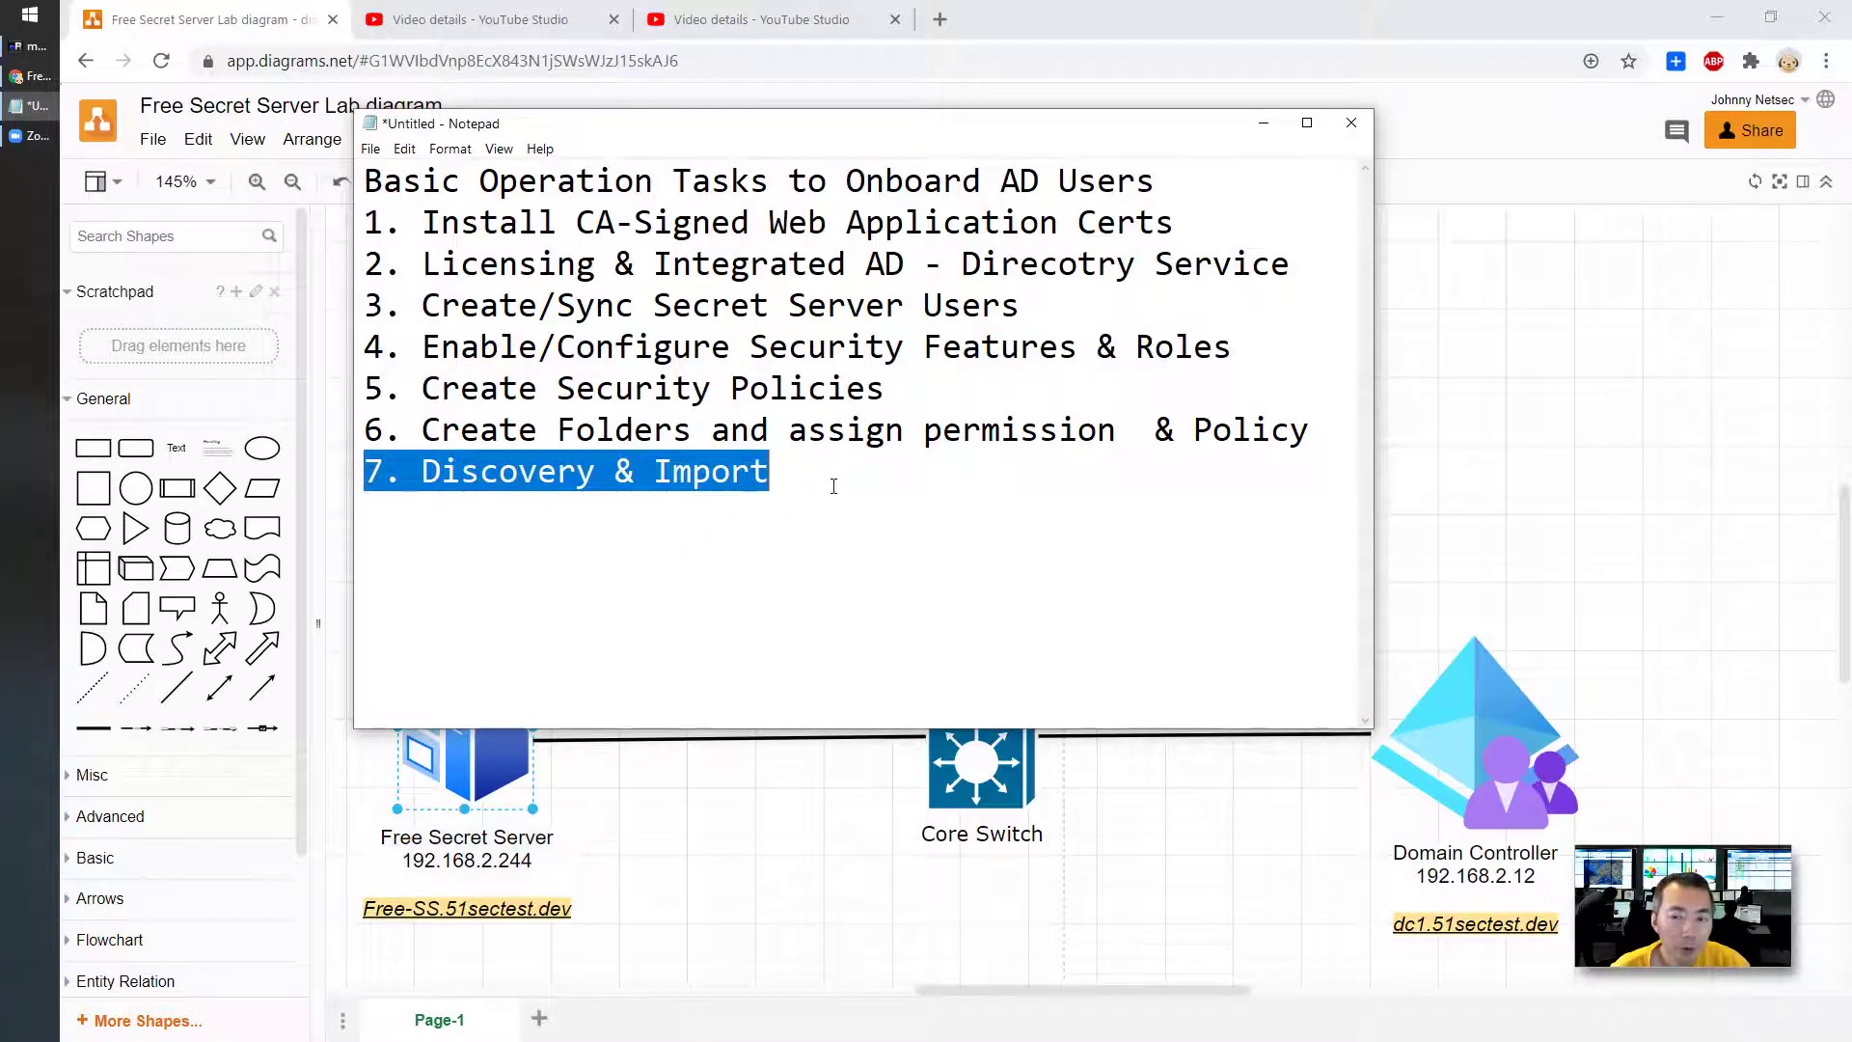
drag(1097, 342, 1258, 349)
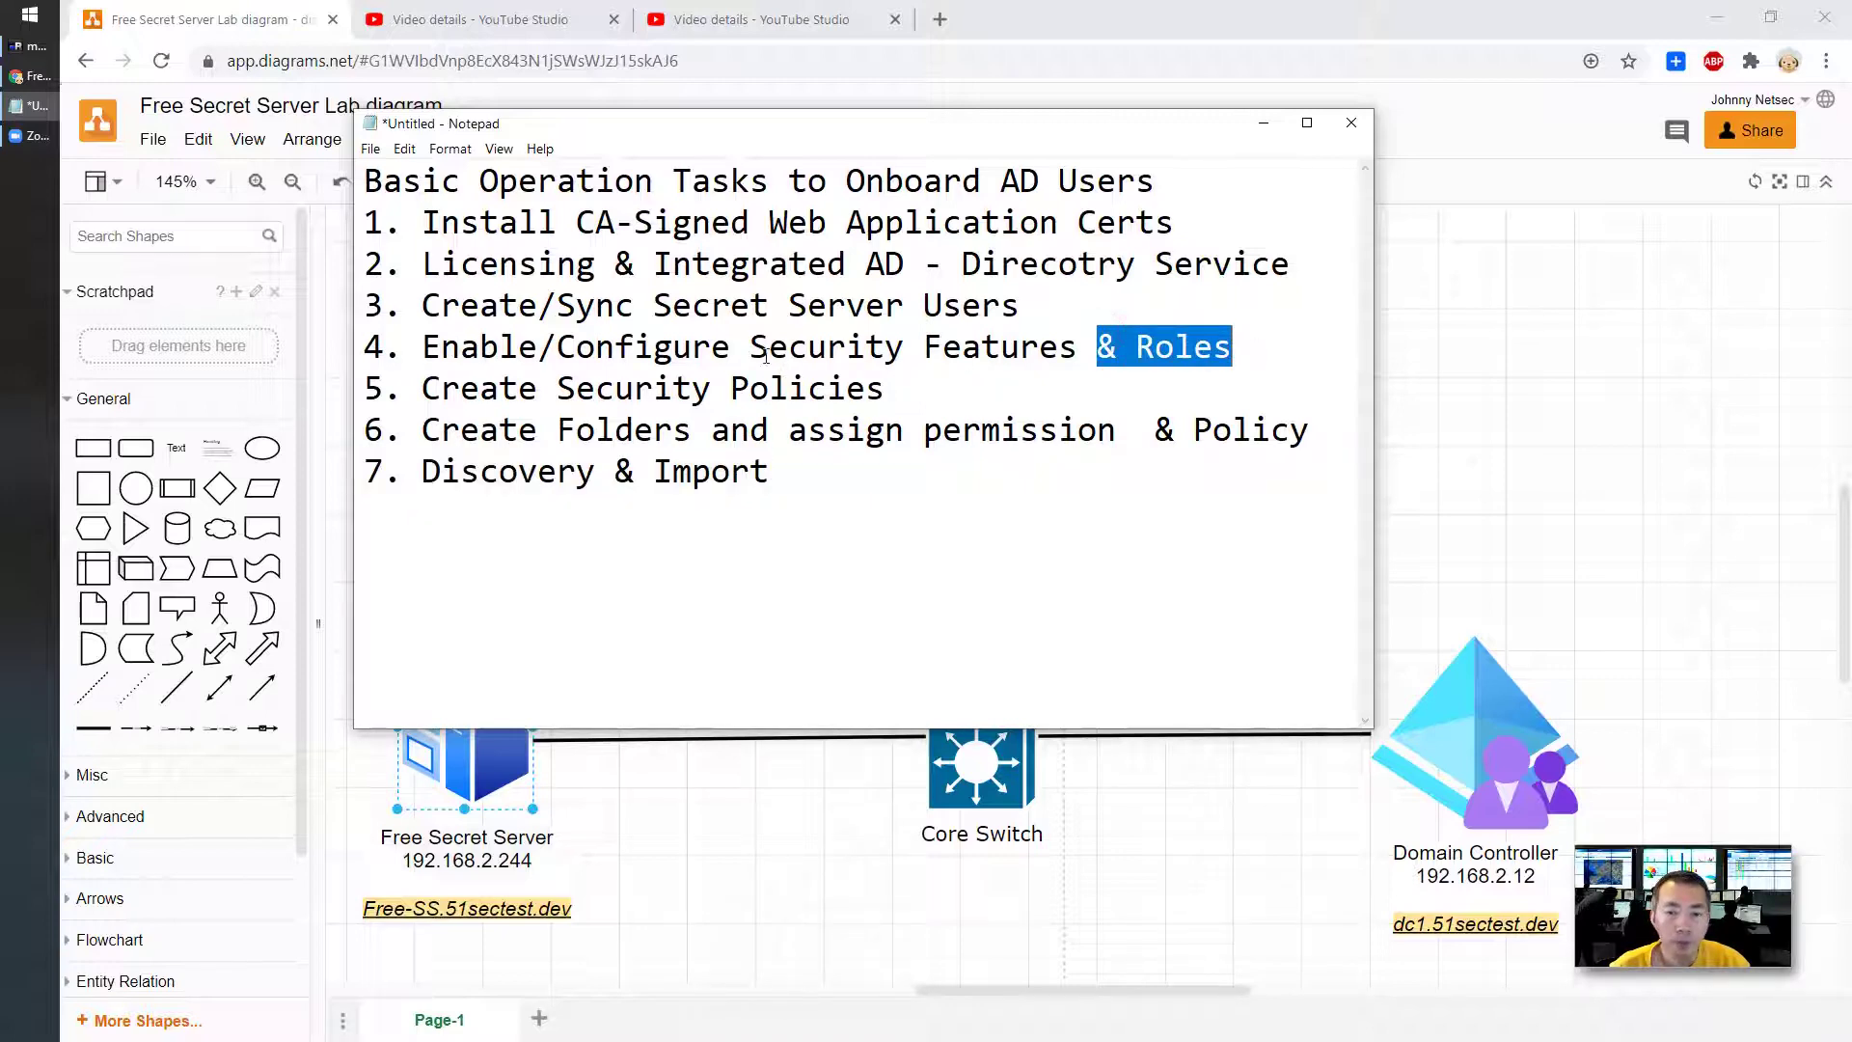
drag(423, 349, 1084, 354)
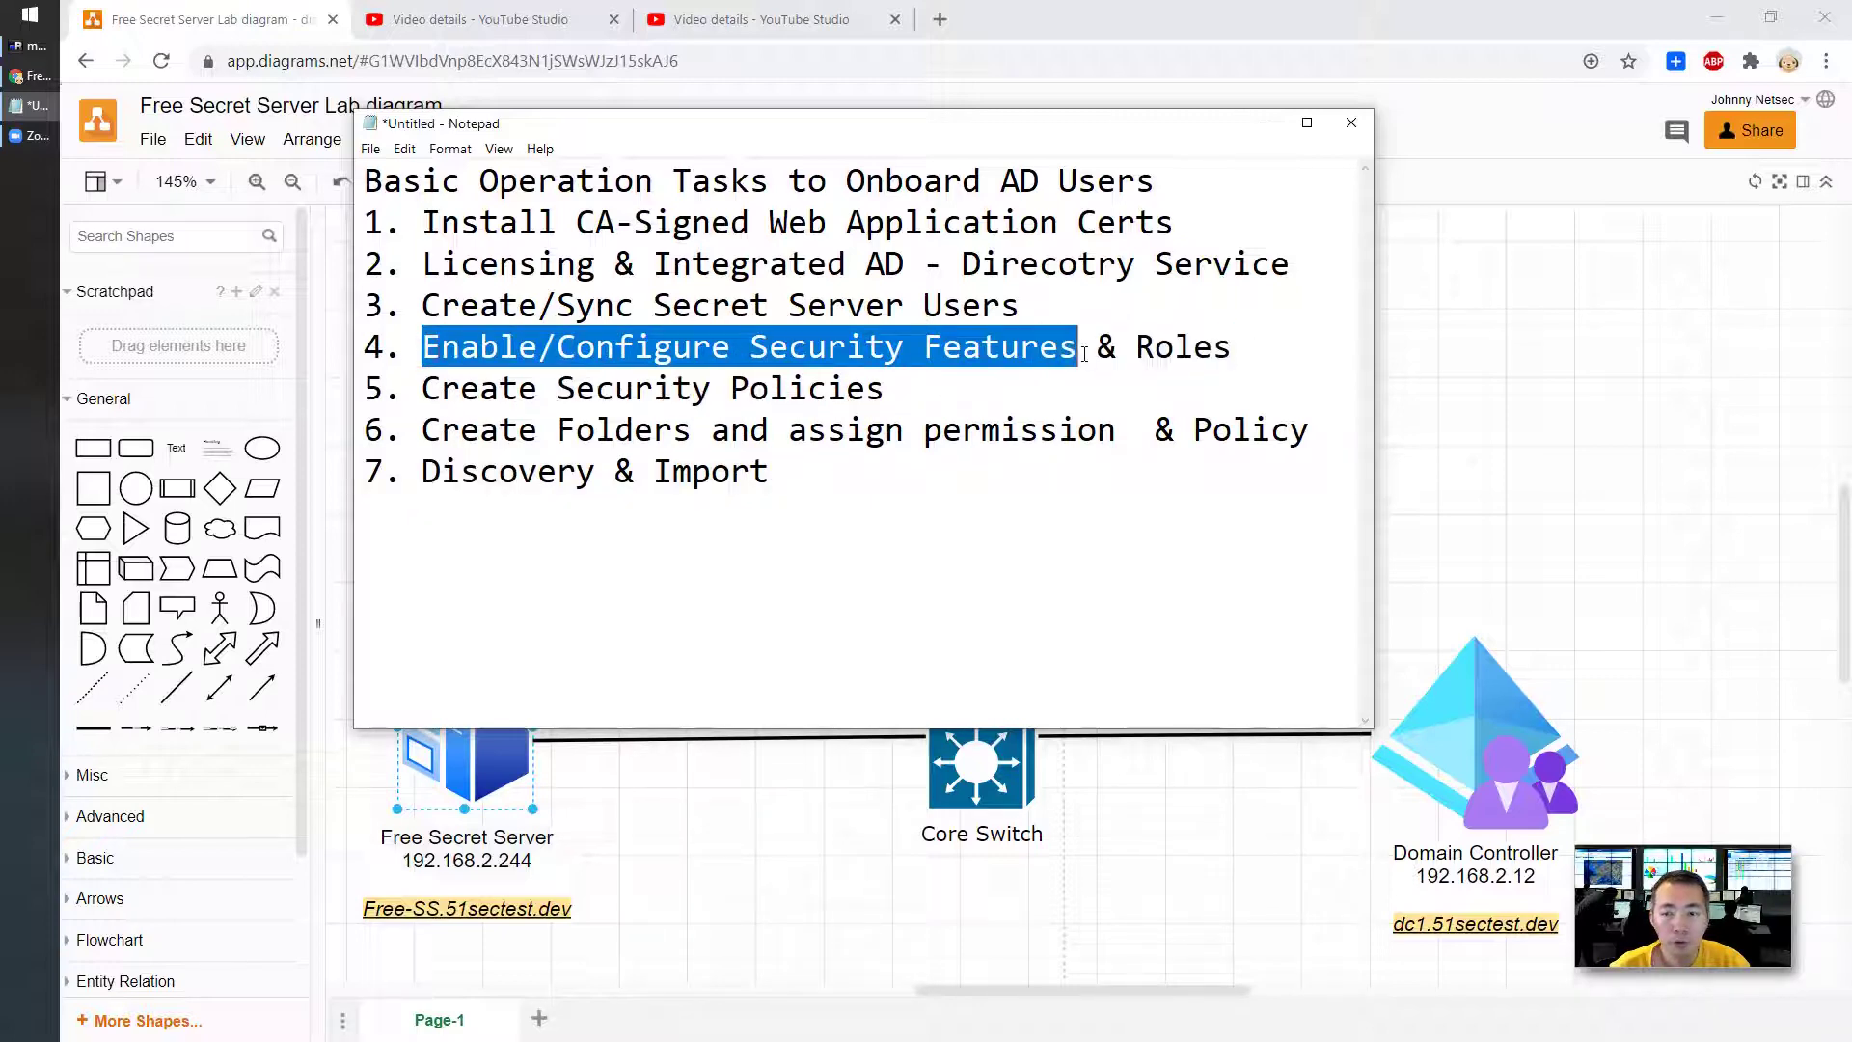
click(800, 390)
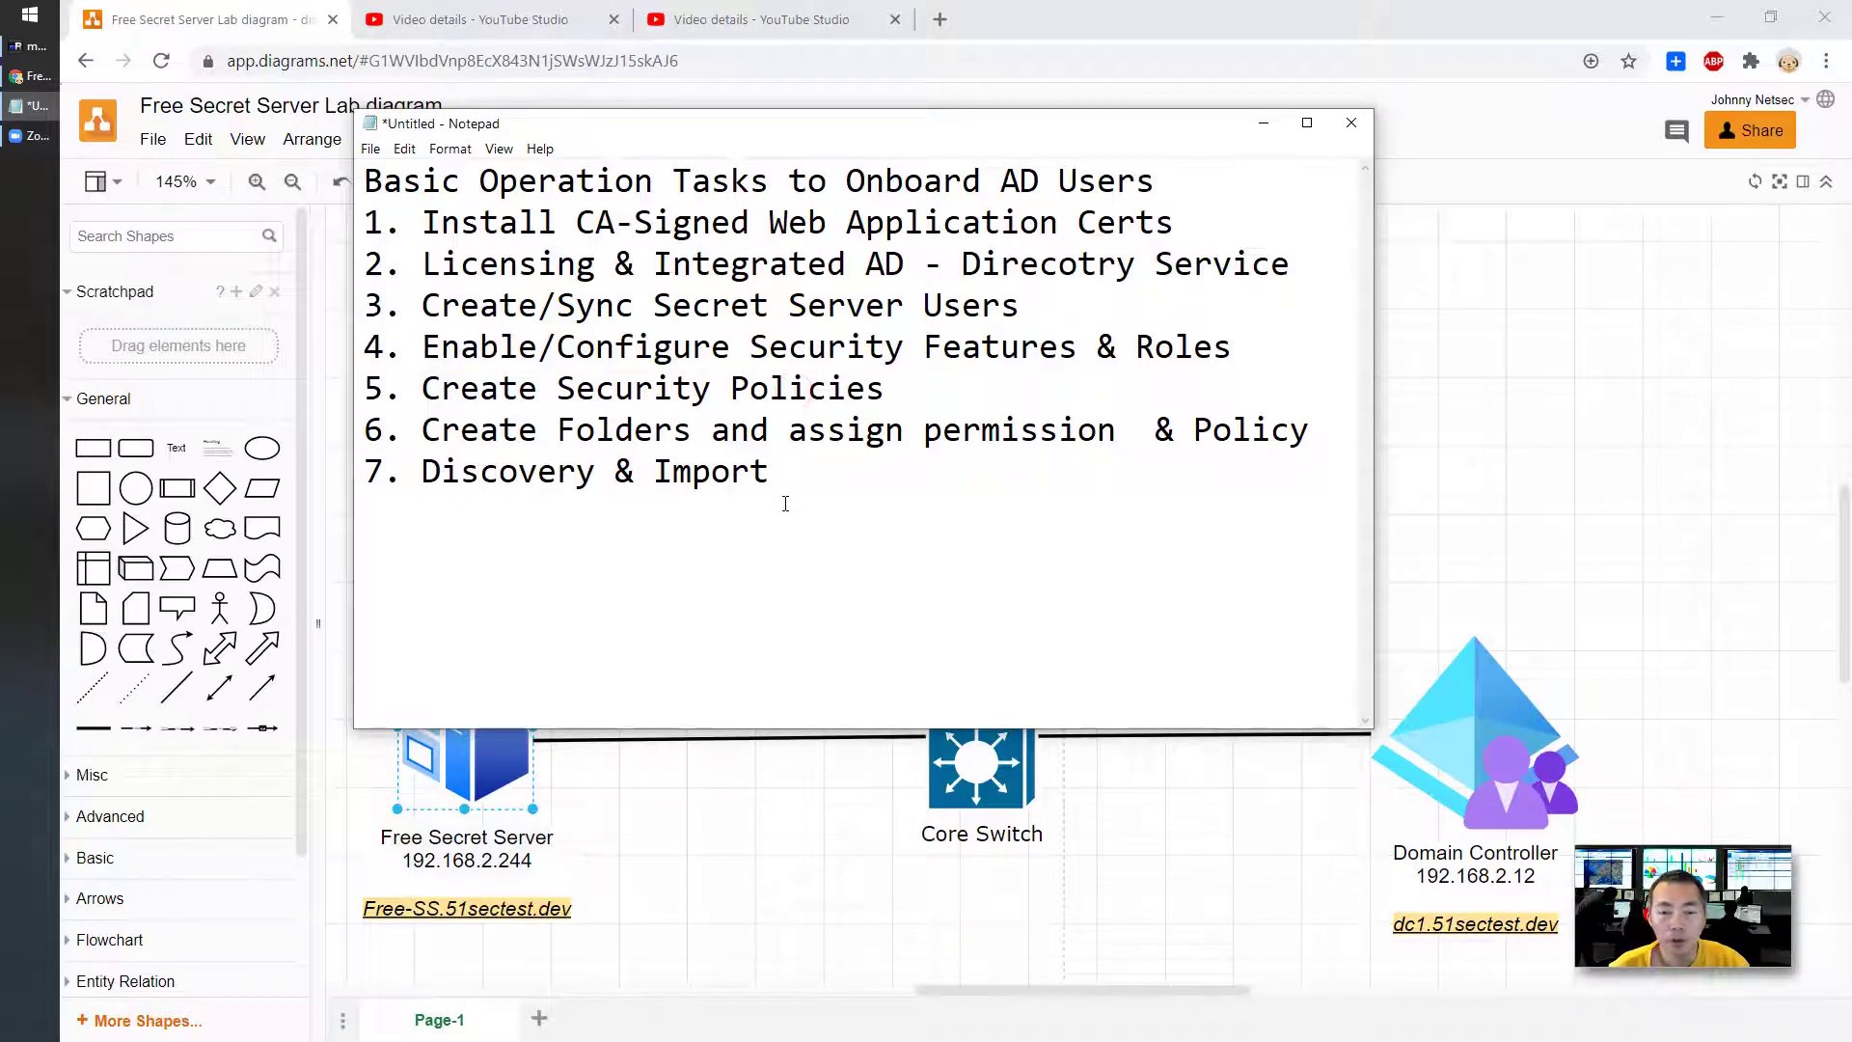
drag(786, 492, 366, 472)
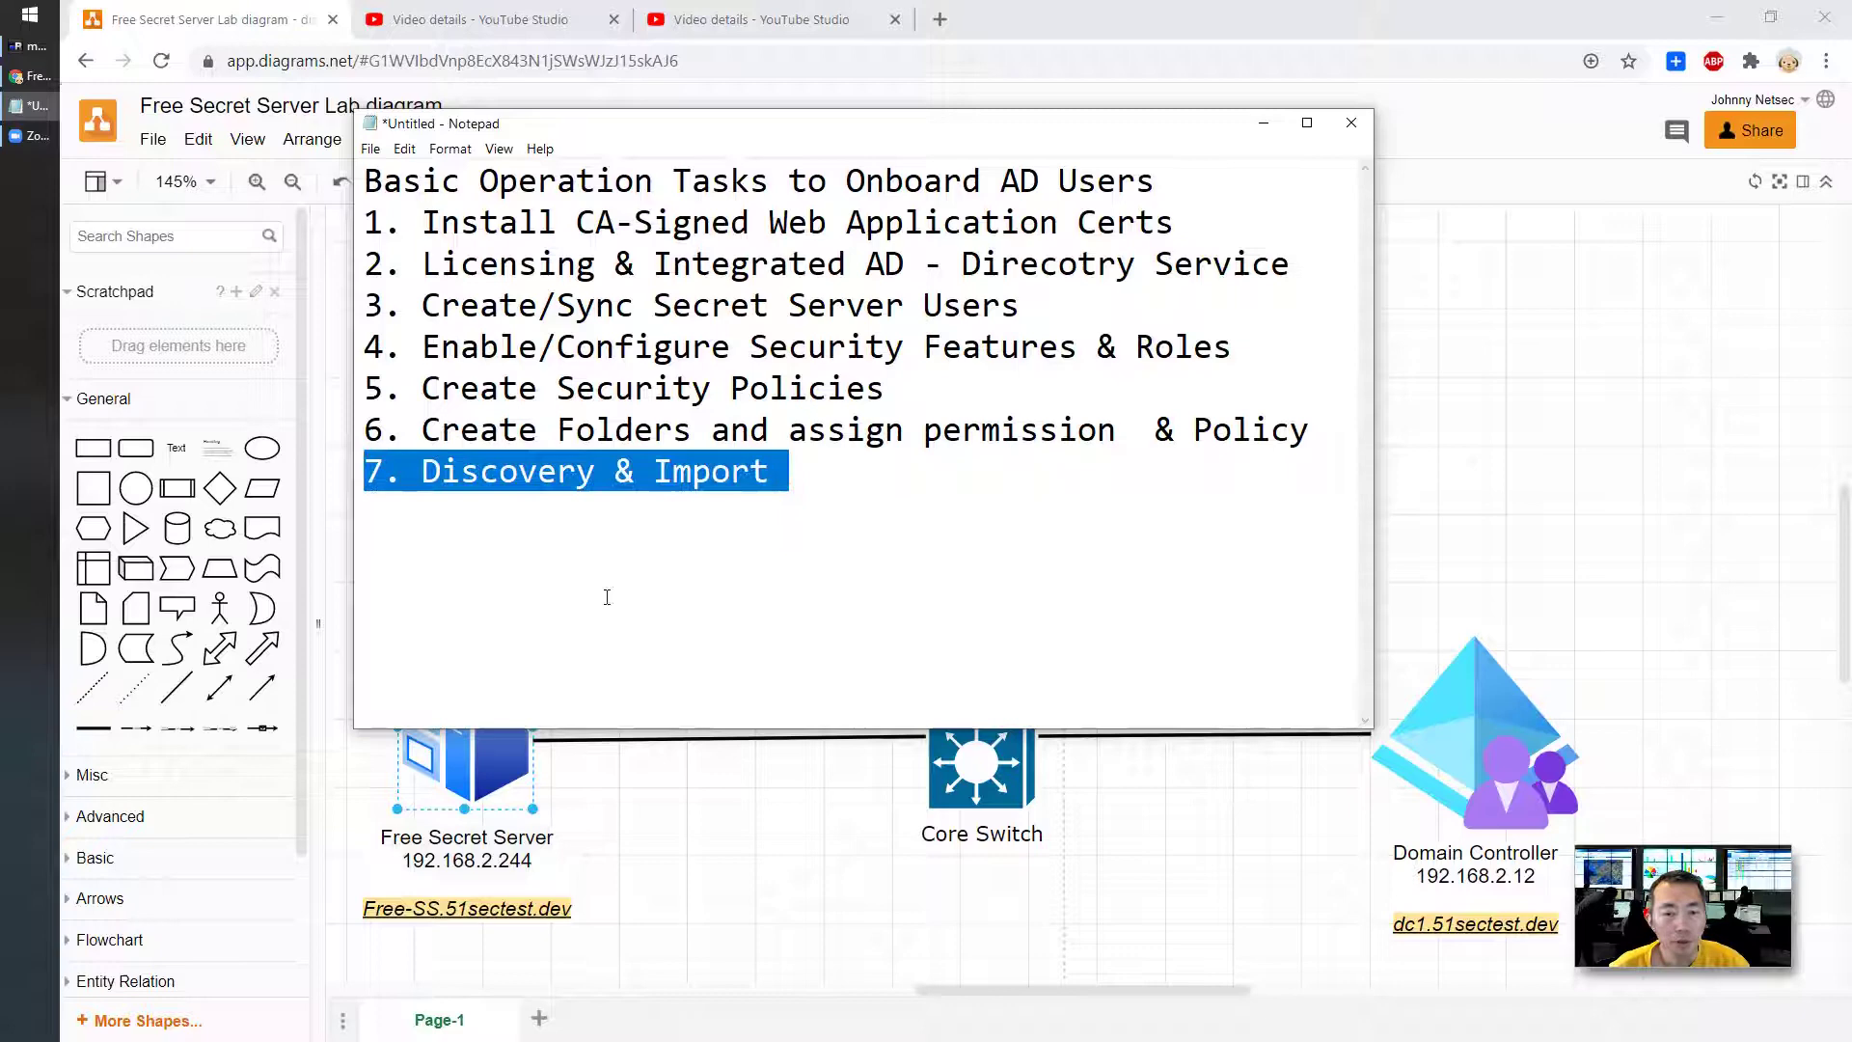
drag(907, 389, 414, 407)
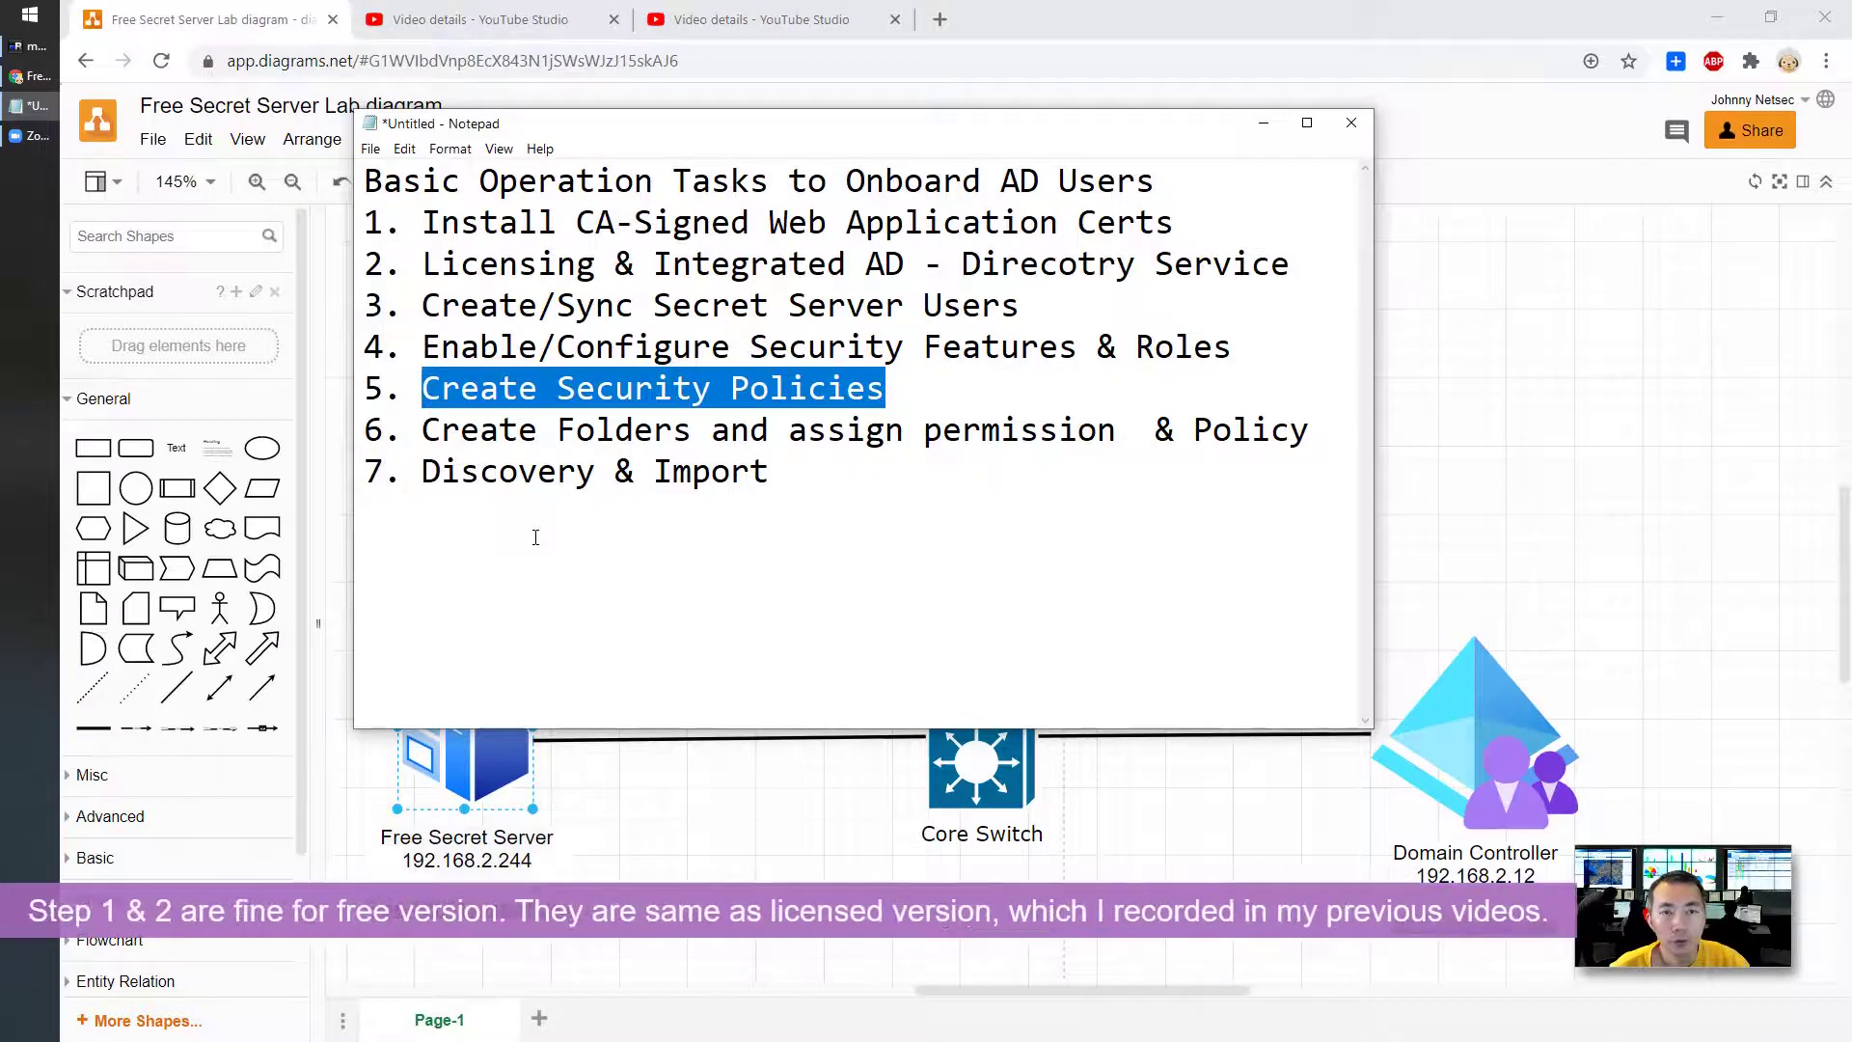
click(498, 12)
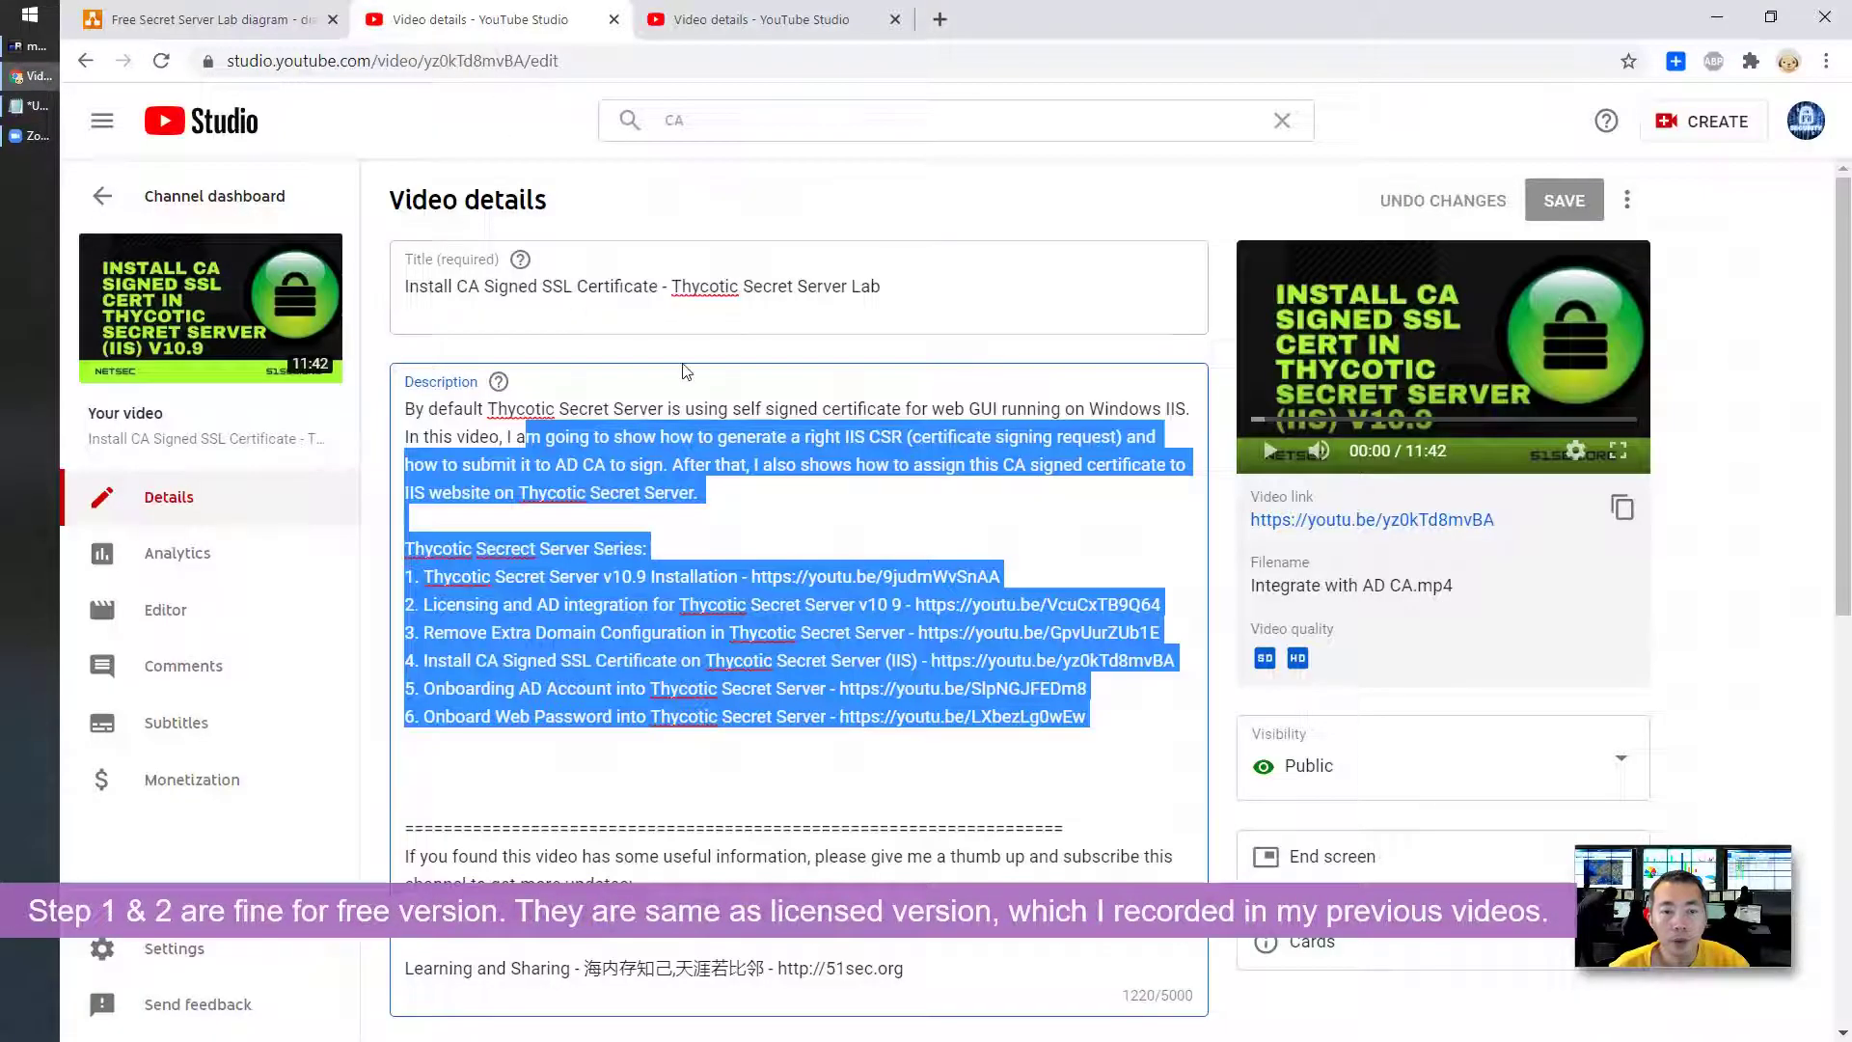
- Move the Notepad task list down and left and highlight task 1 on CA-signed certificates
click(701, 353)
click(28, 105)
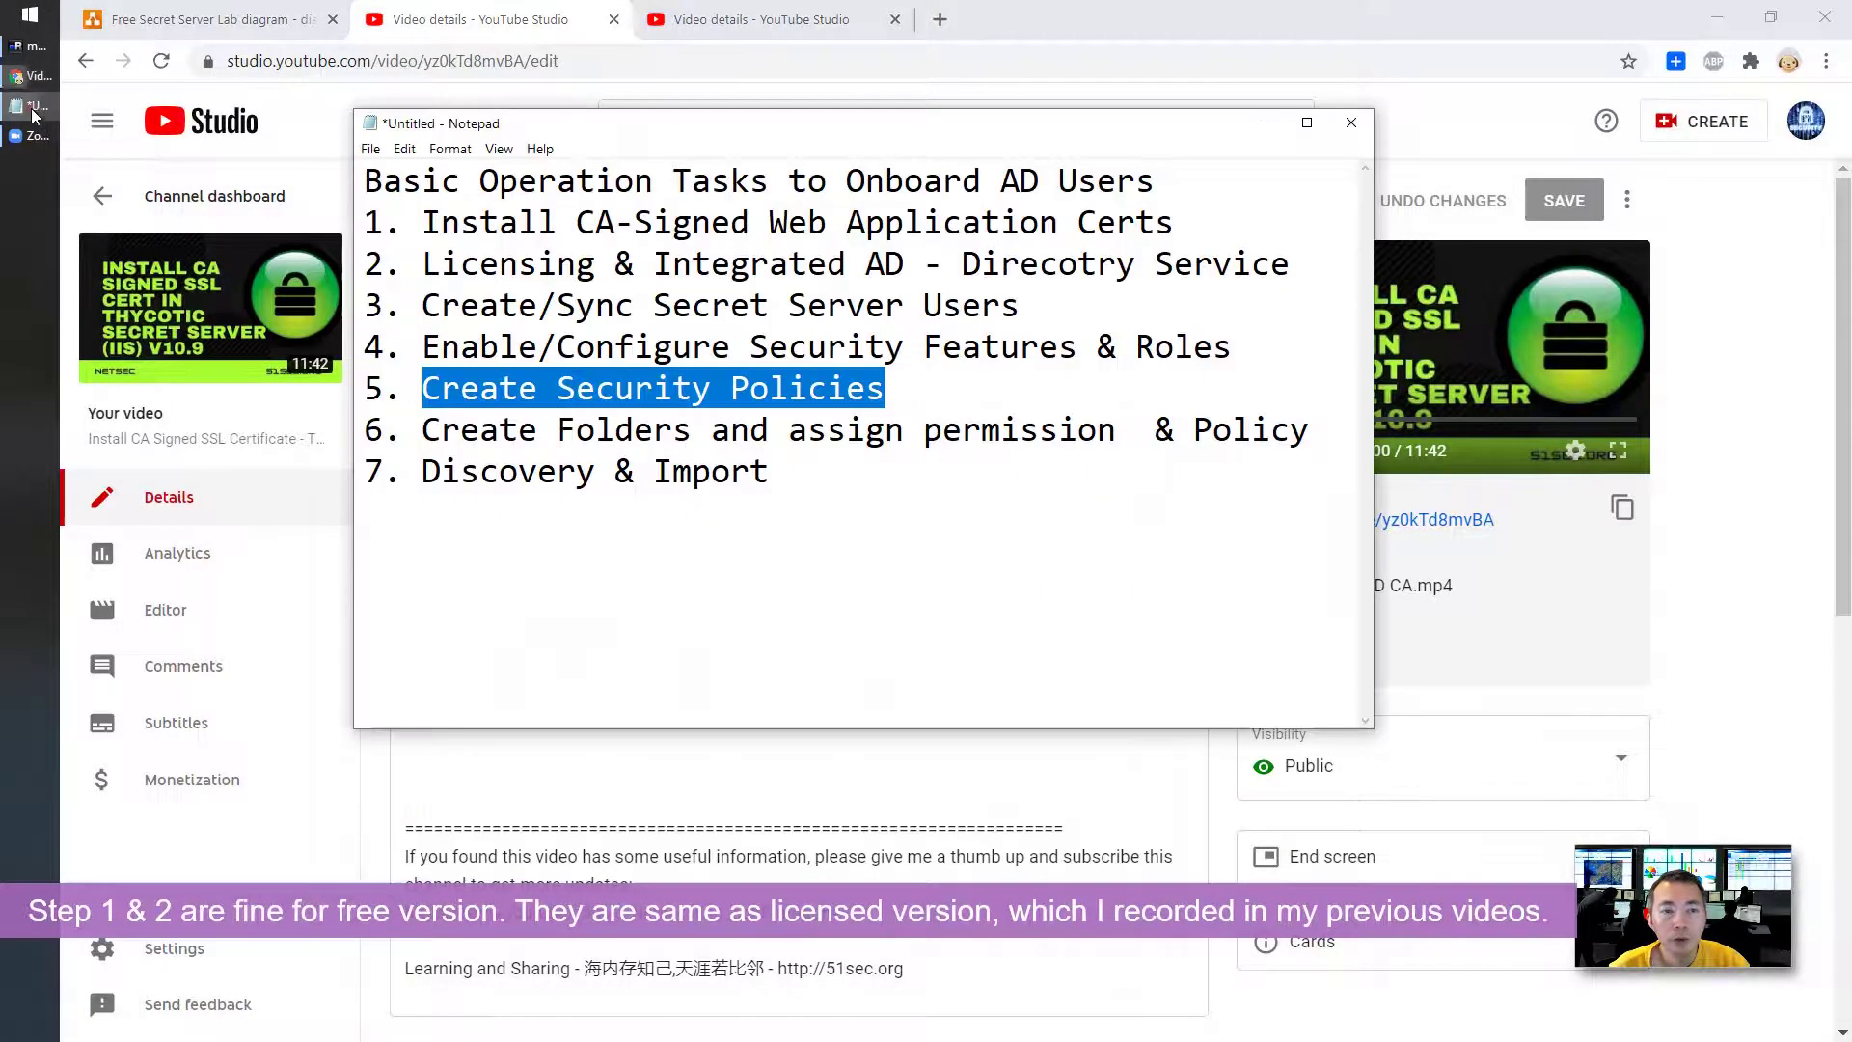
drag(813, 143, 777, 400)
click(524, 477)
drag(444, 479, 1078, 479)
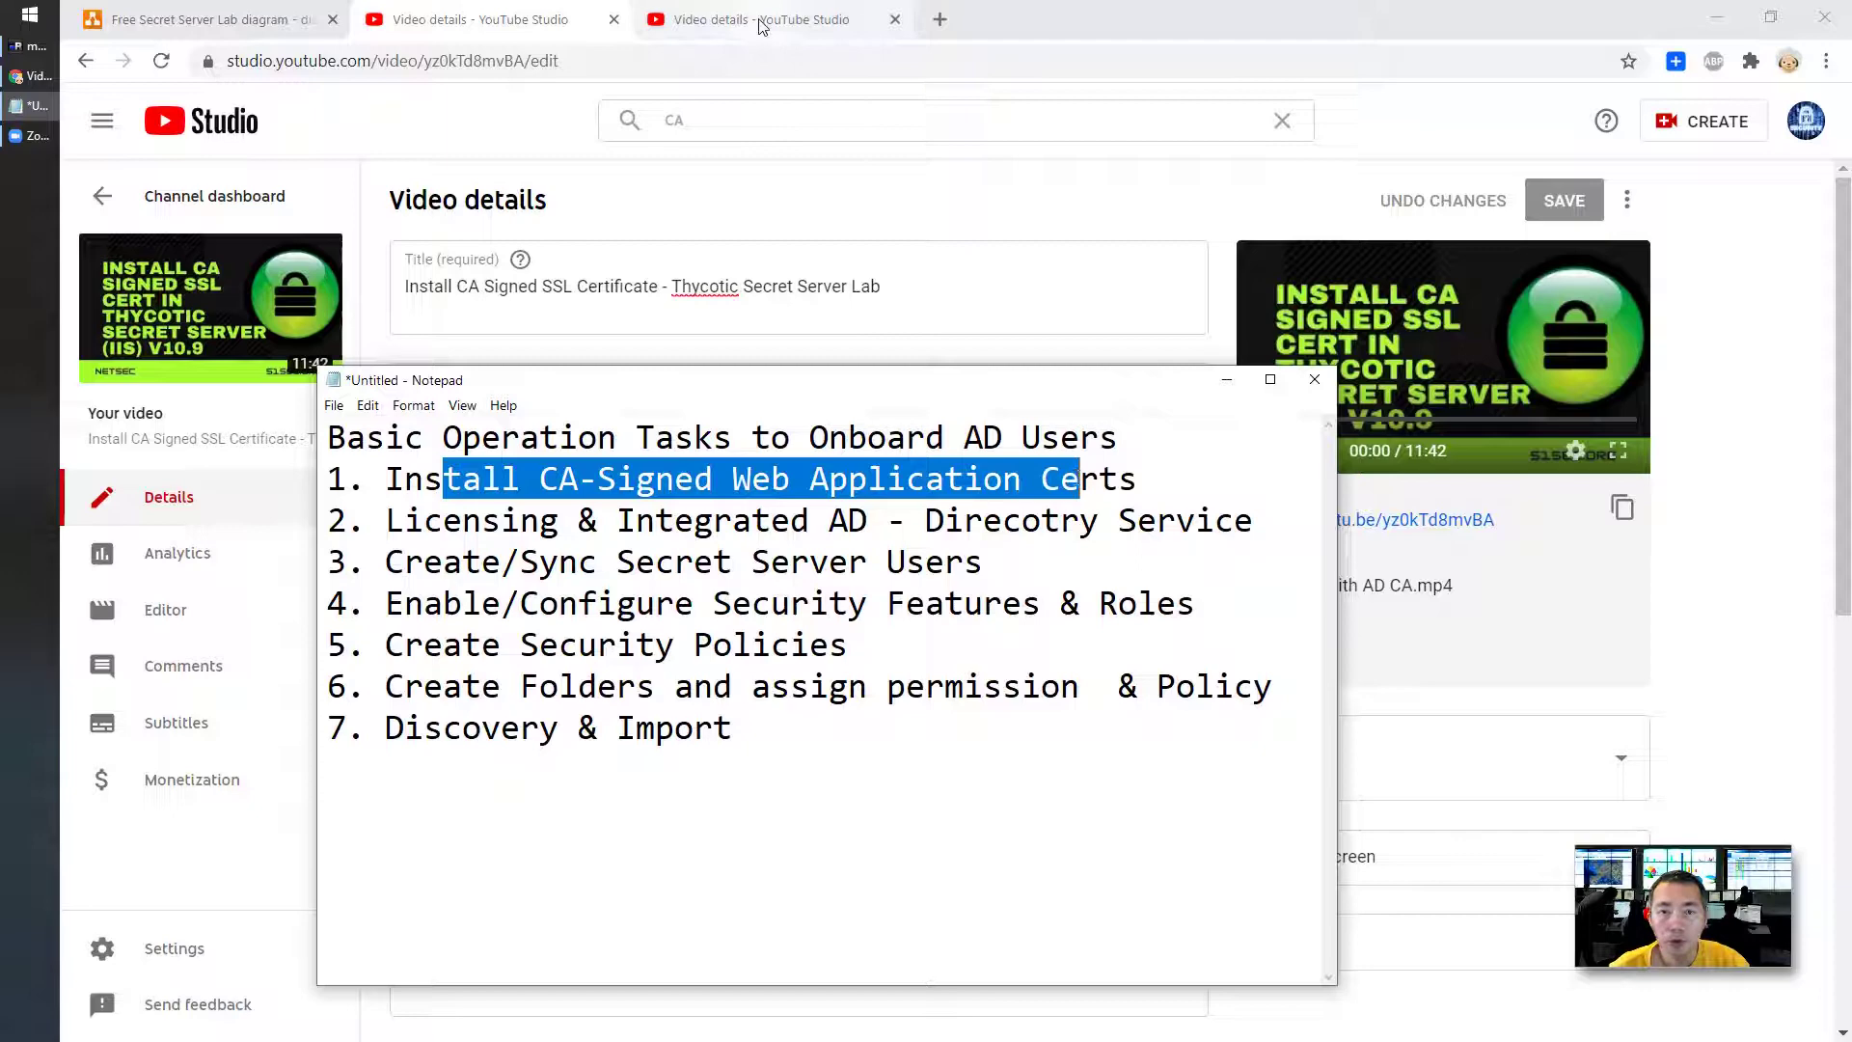
- Show the Licensing and AD integration video details and highlight tasks 1 and 2 in Notepad
click(762, 19)
click(31, 107)
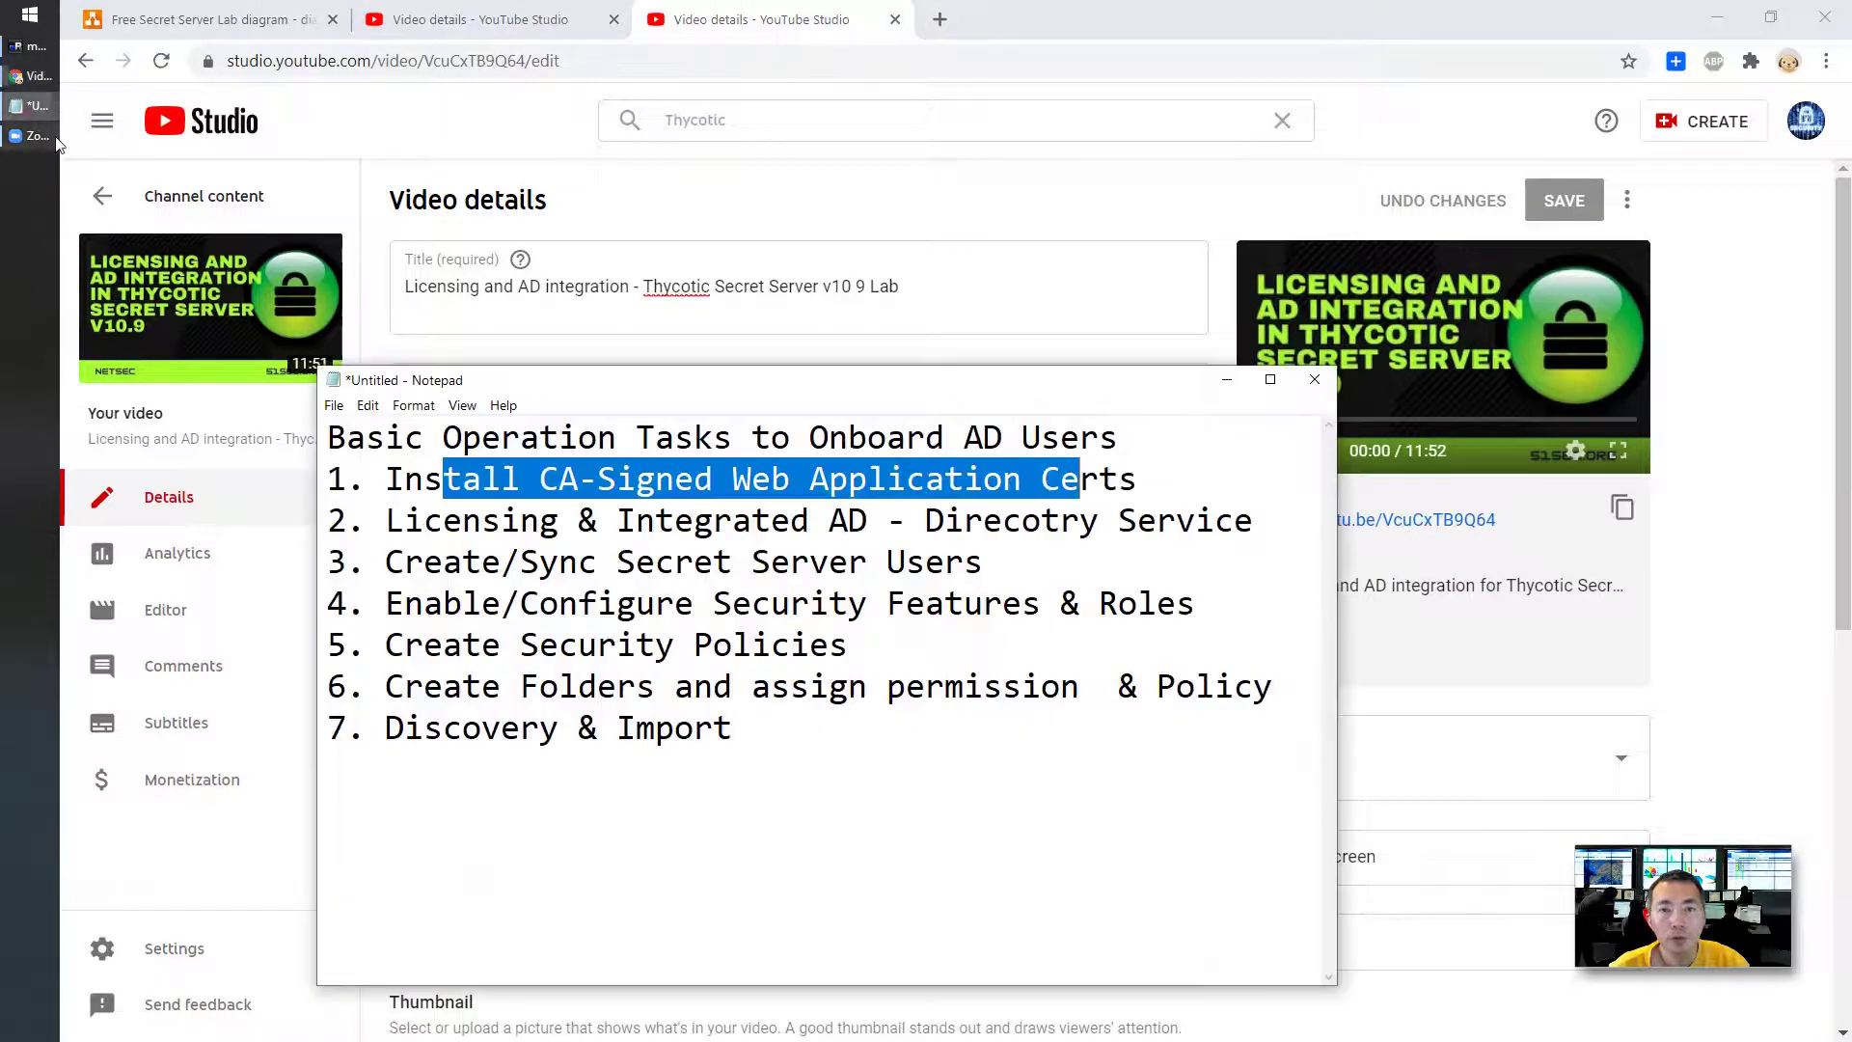
drag(480, 525, 861, 542)
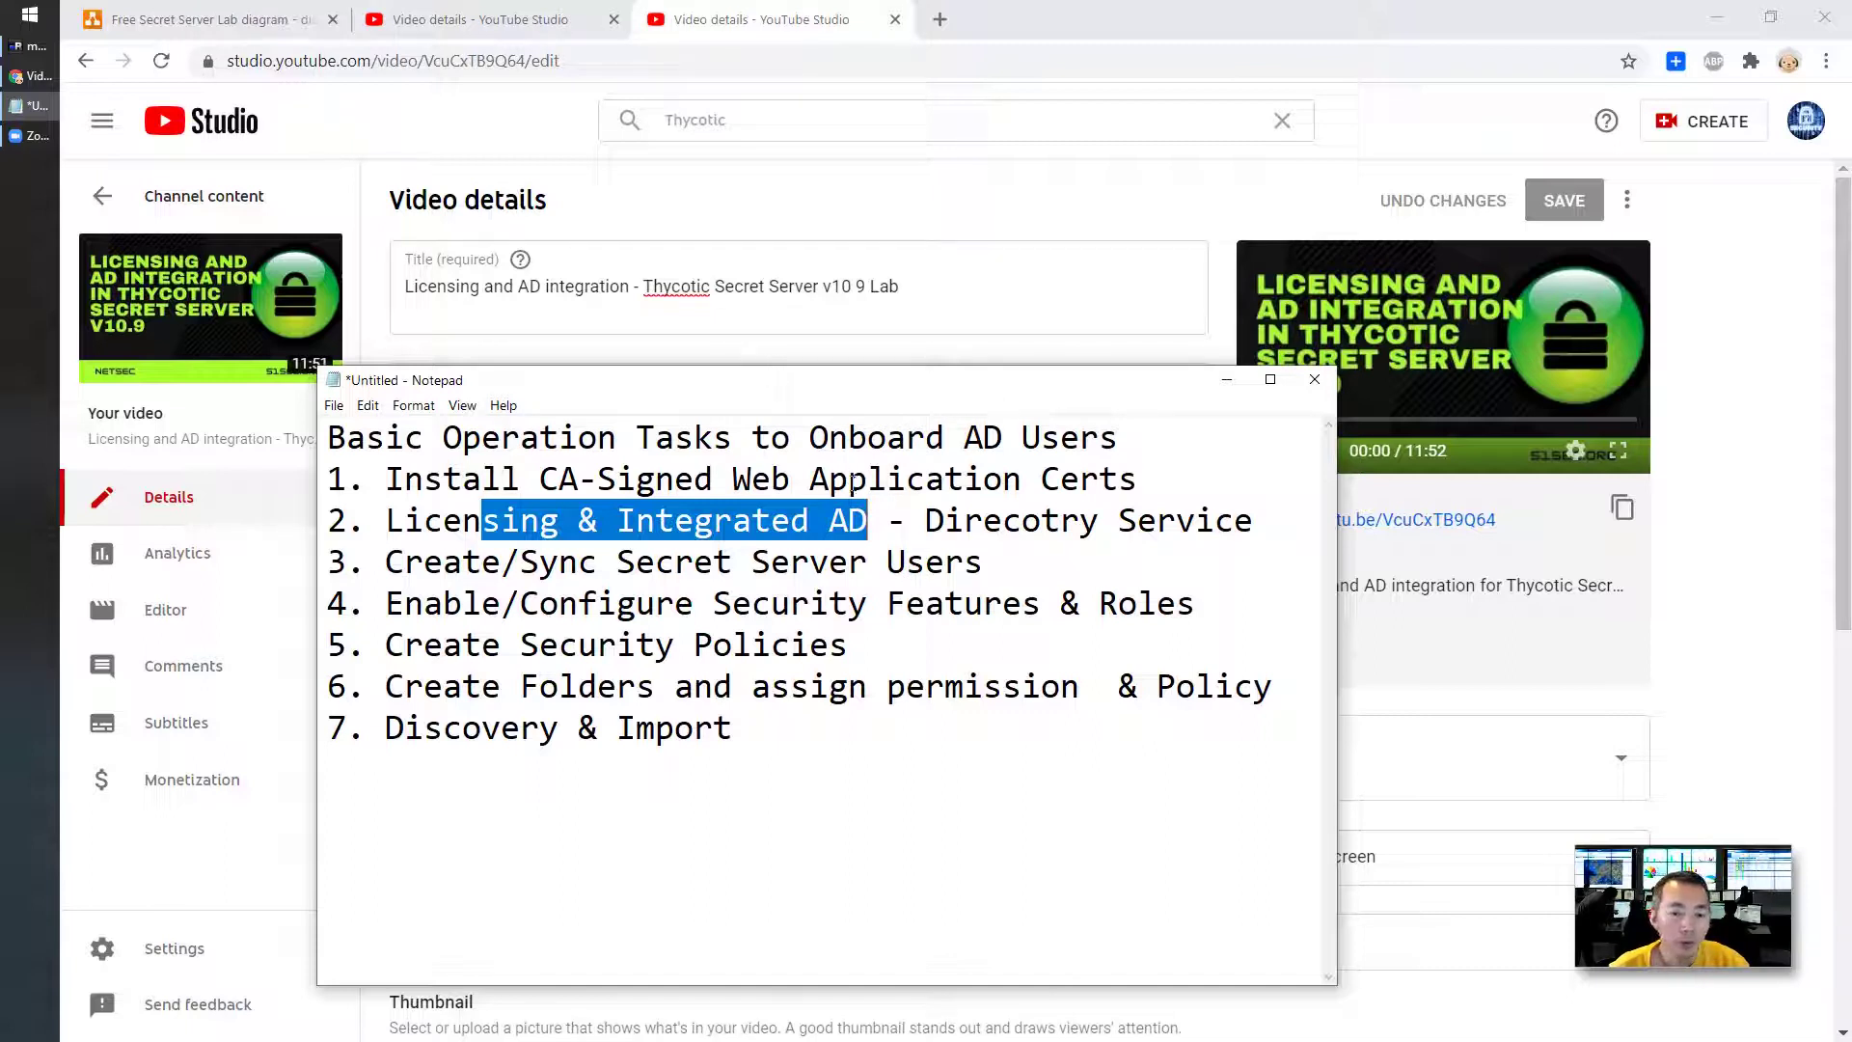
drag(1284, 526, 320, 479)
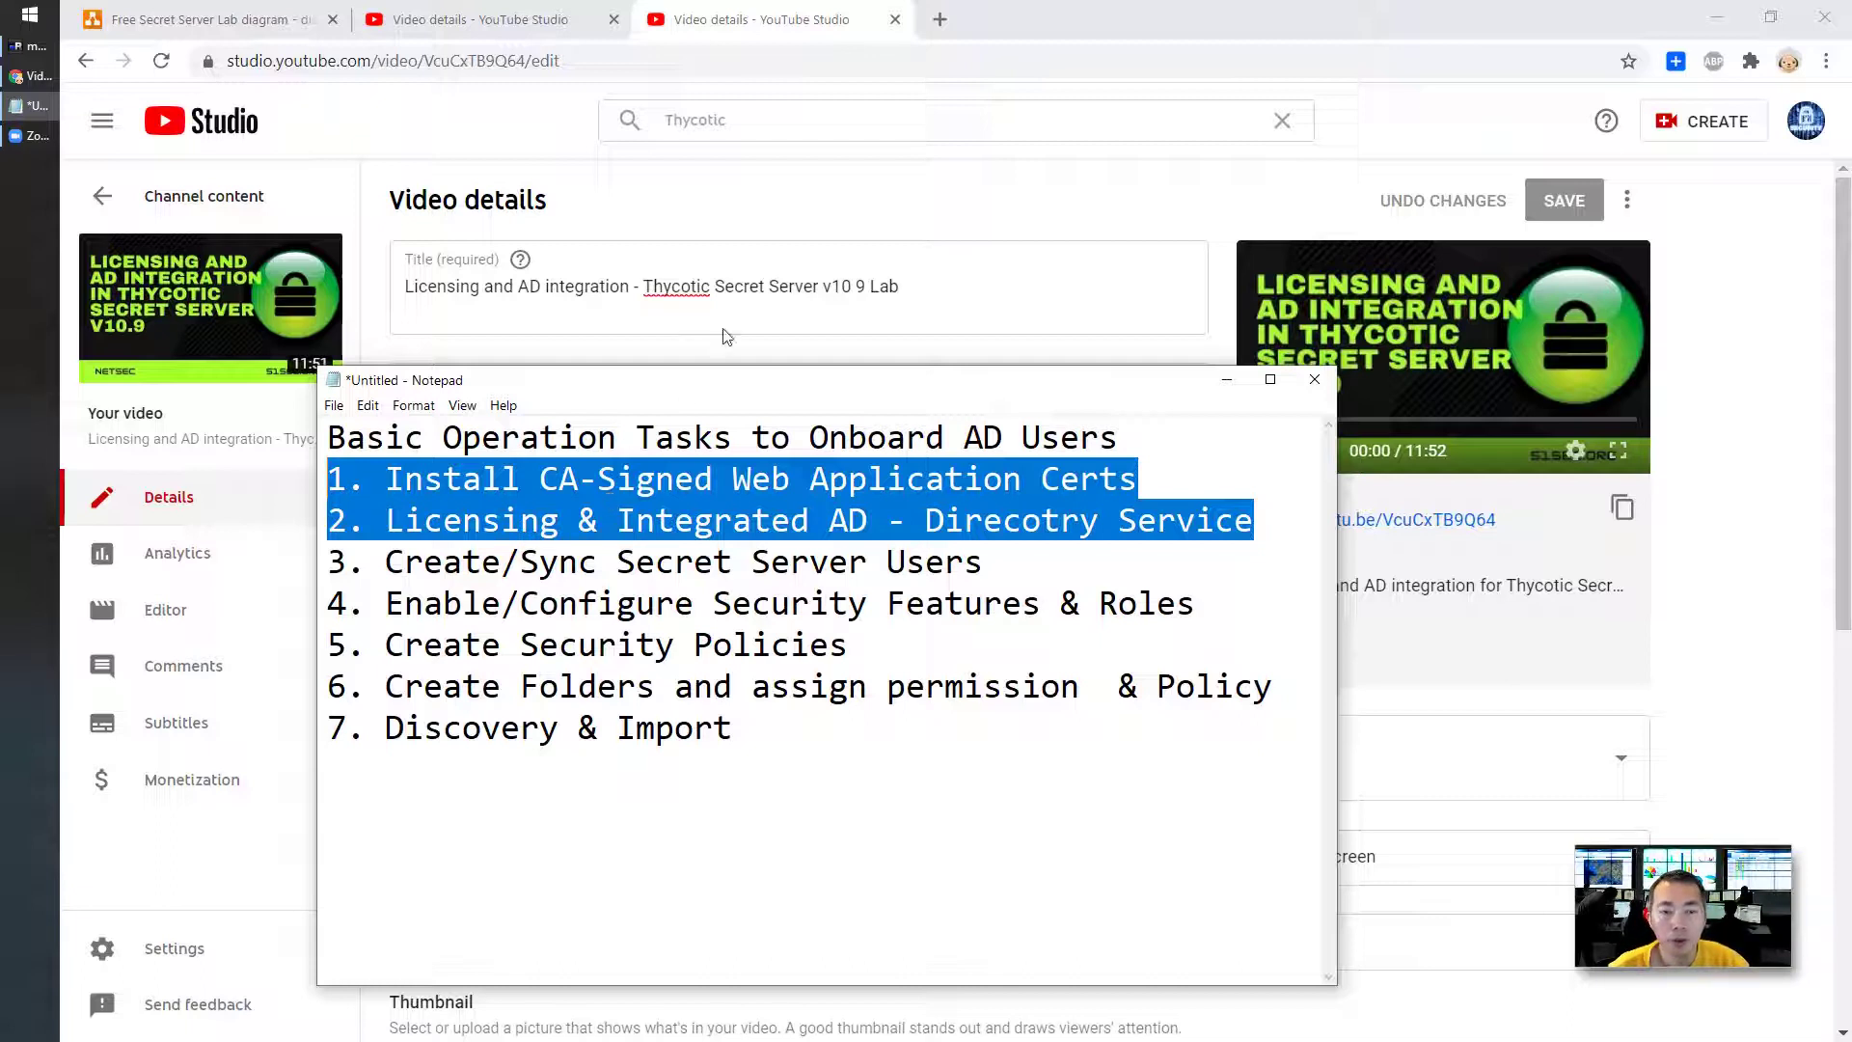
click(827, 214)
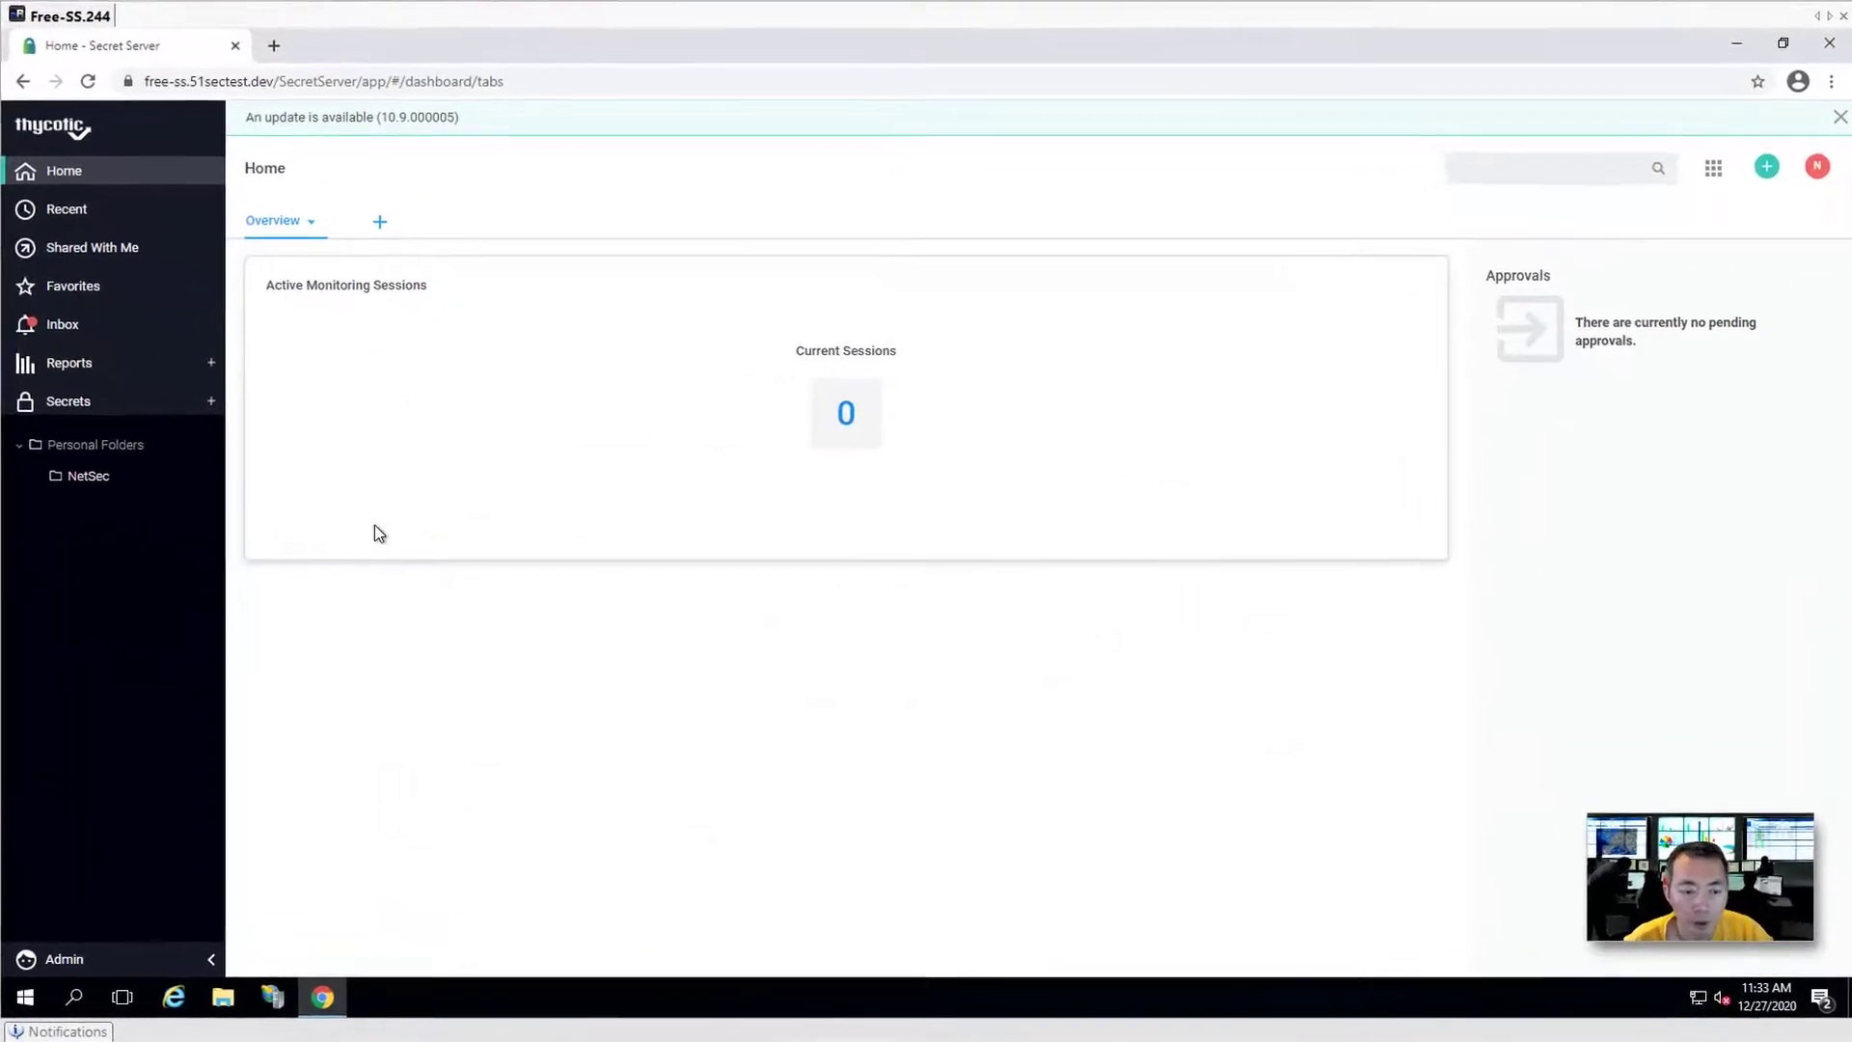
- Highlight the licensed-user and active-secret counts on Admin > Licenses, then open Admin > Directory Services
click(133, 964)
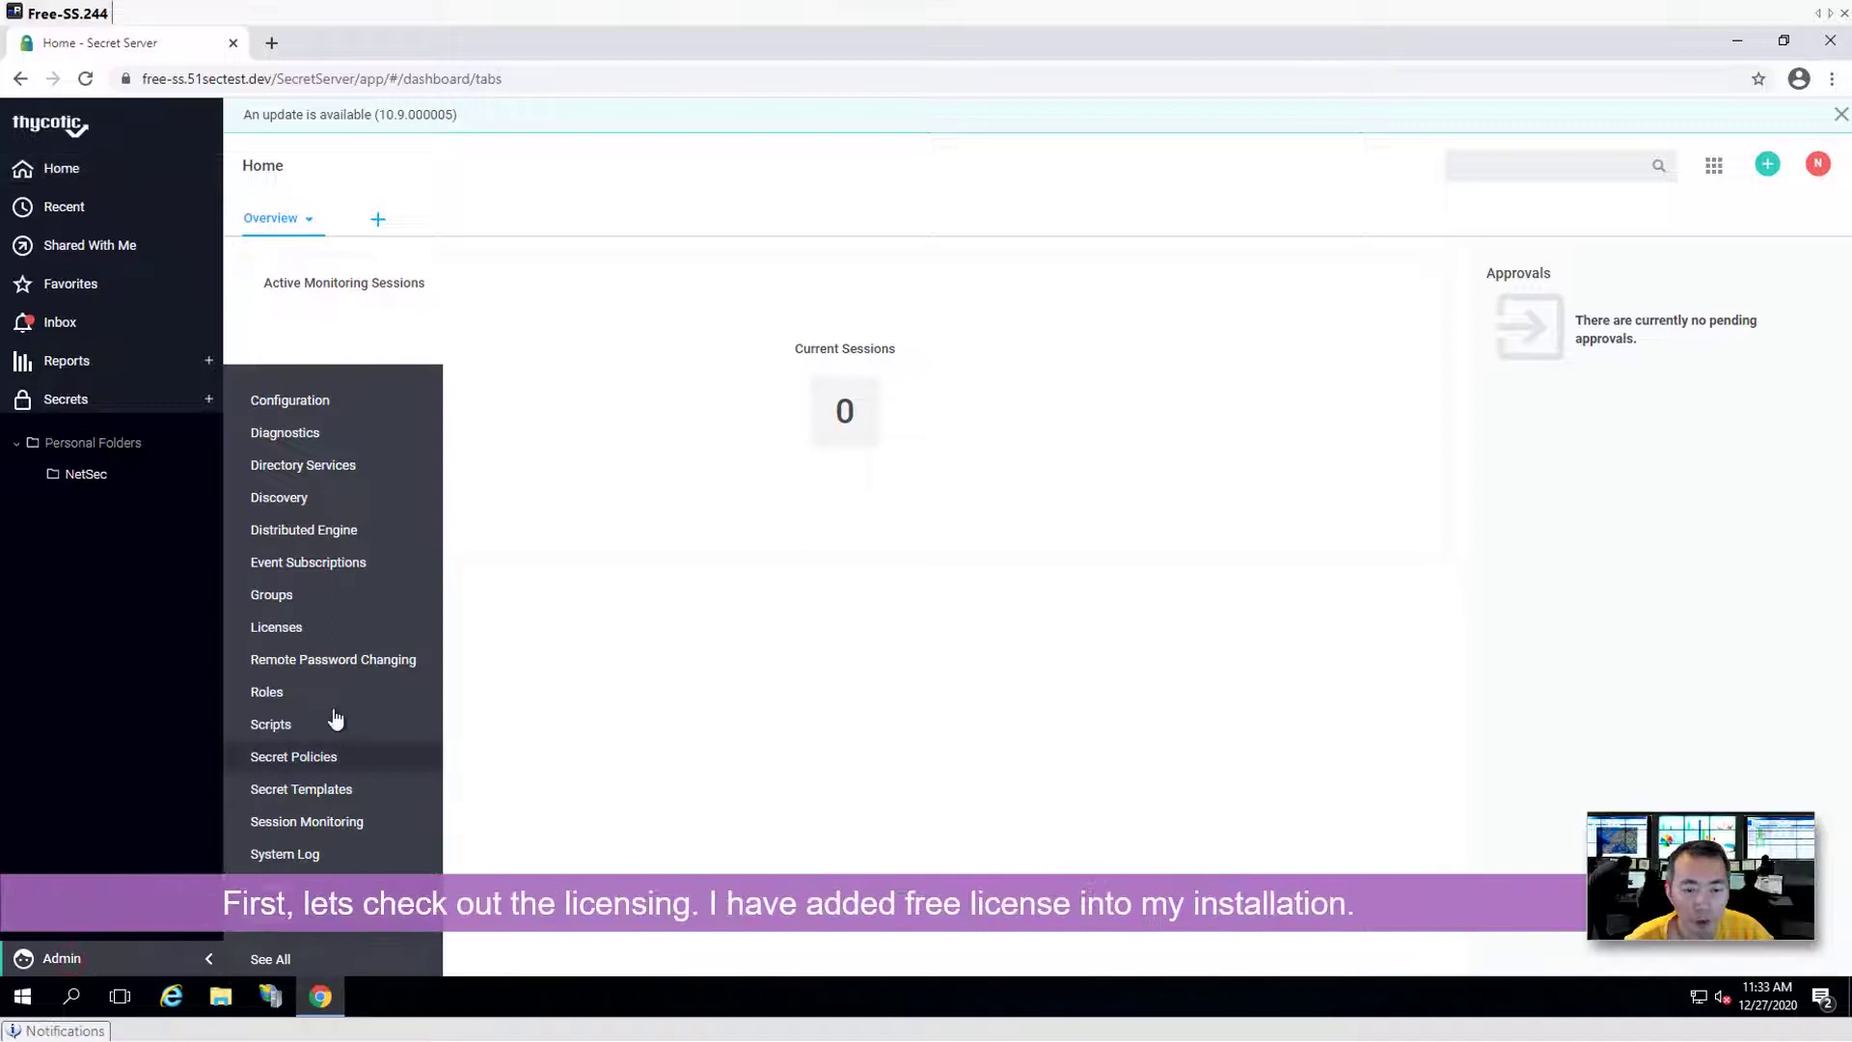
click(340, 626)
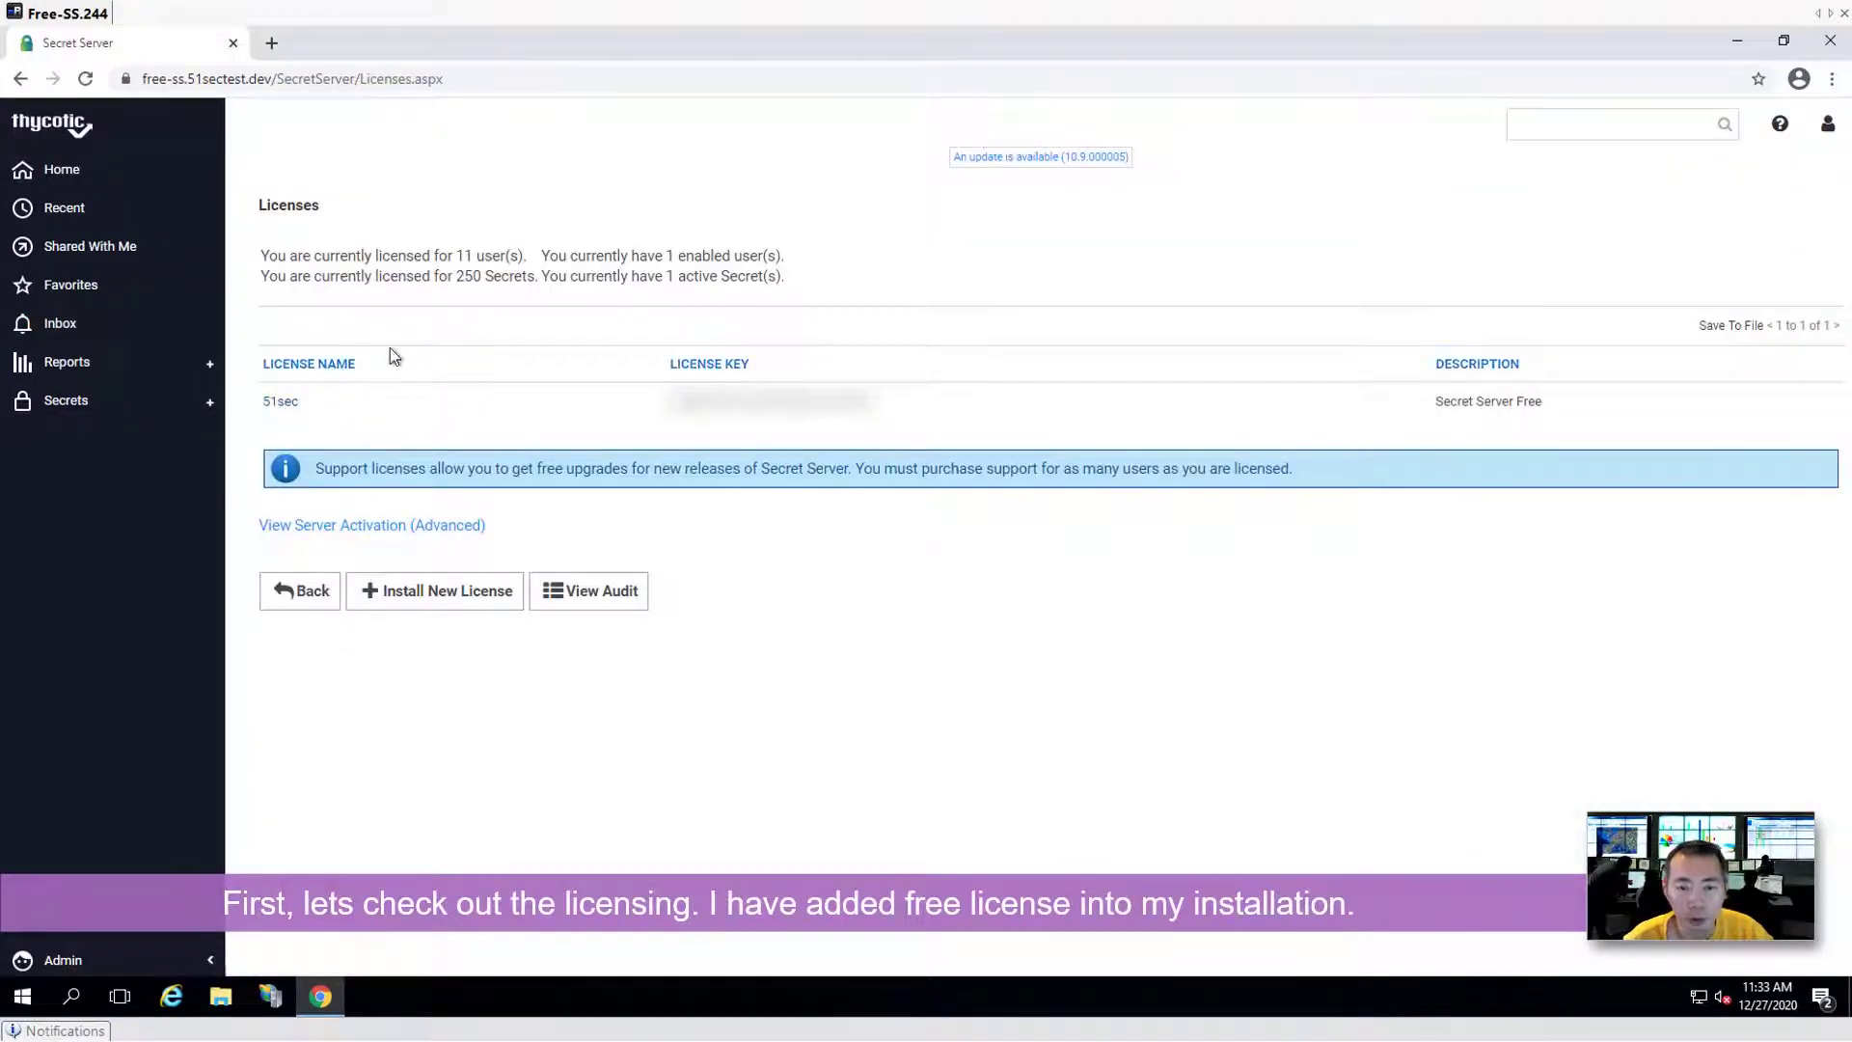
drag(421, 248, 599, 248)
click(537, 282)
click(548, 253)
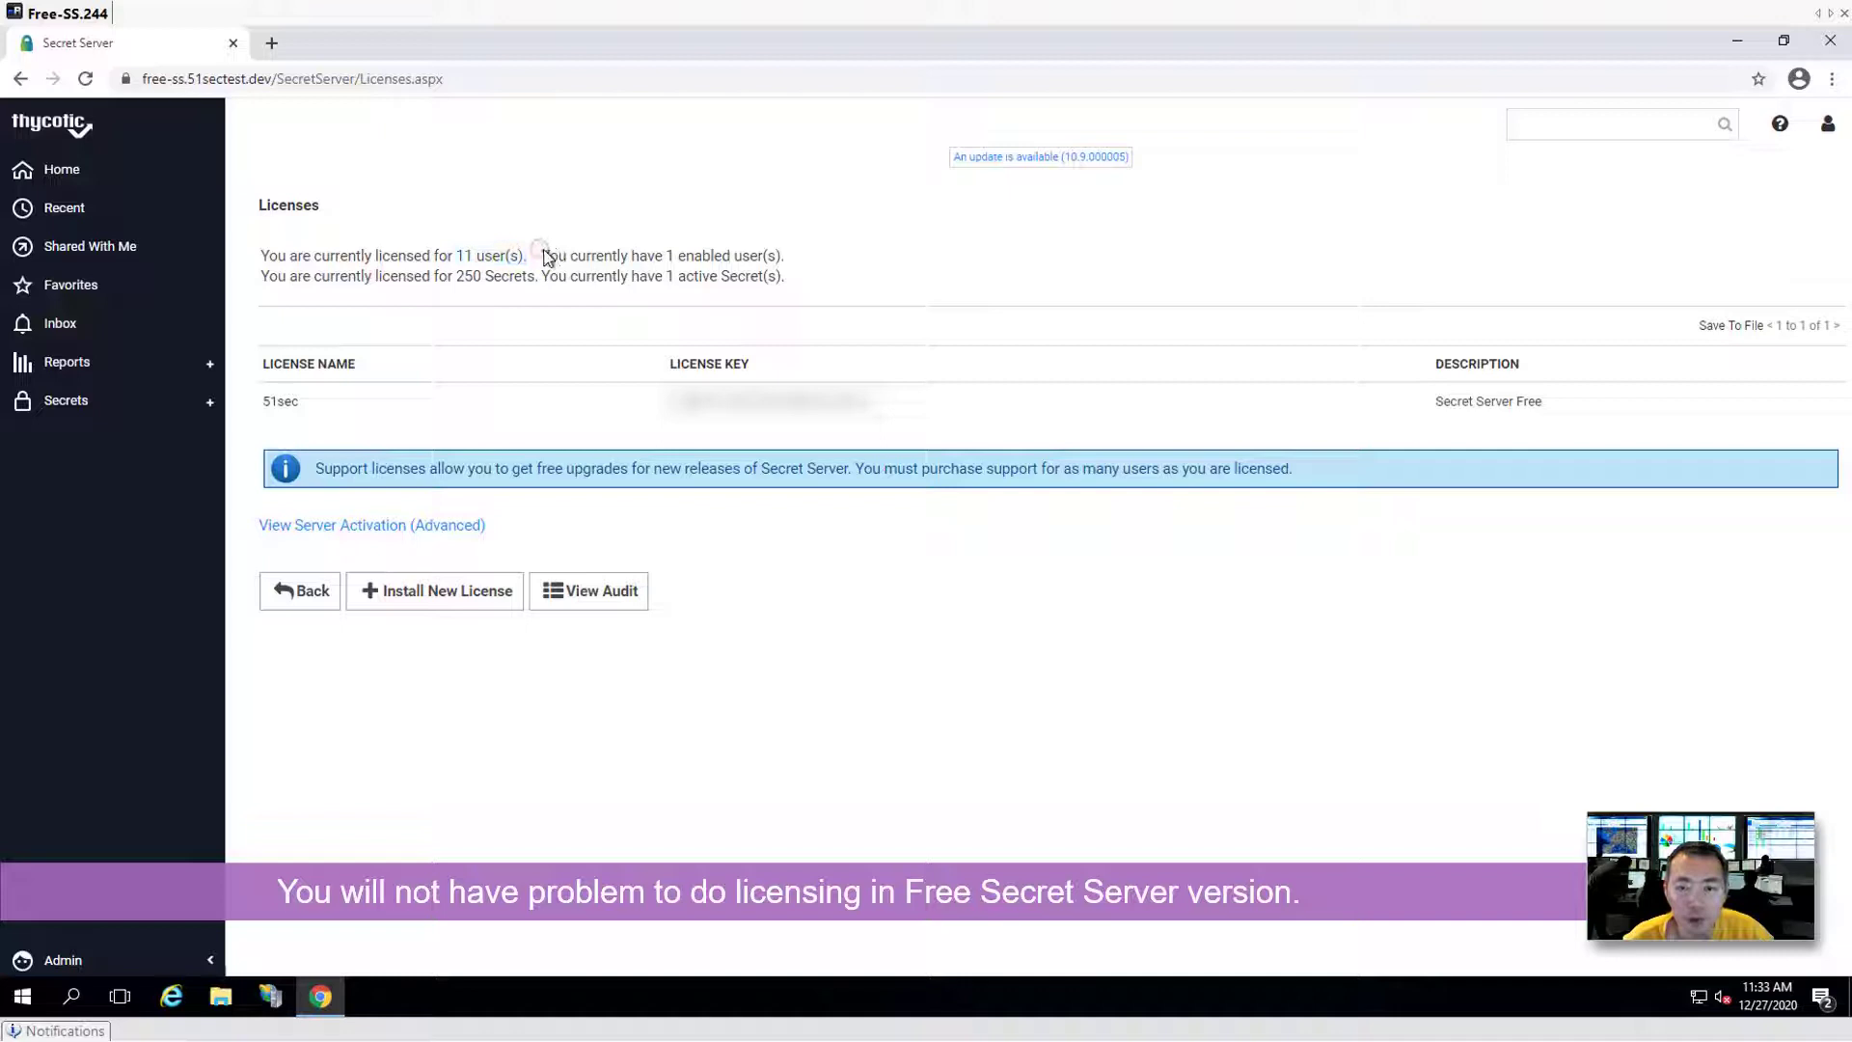
drag(562, 250, 790, 262)
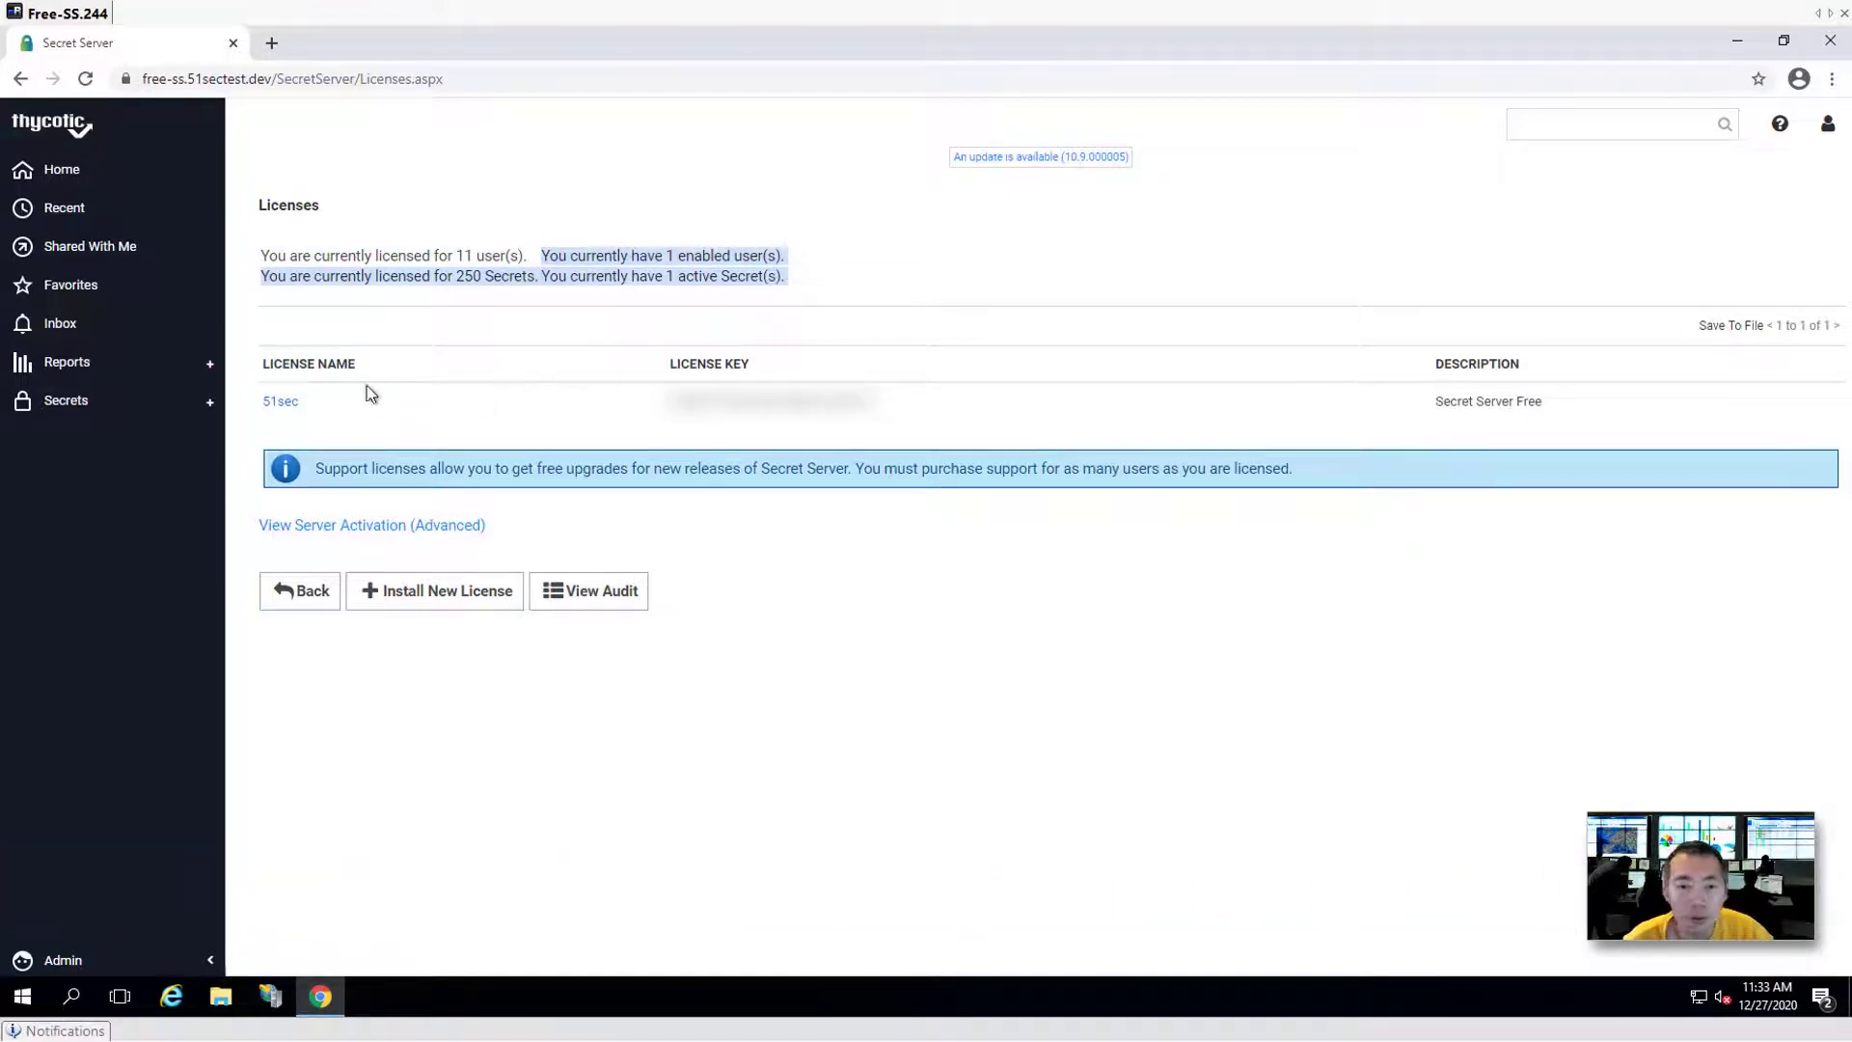
click(84, 972)
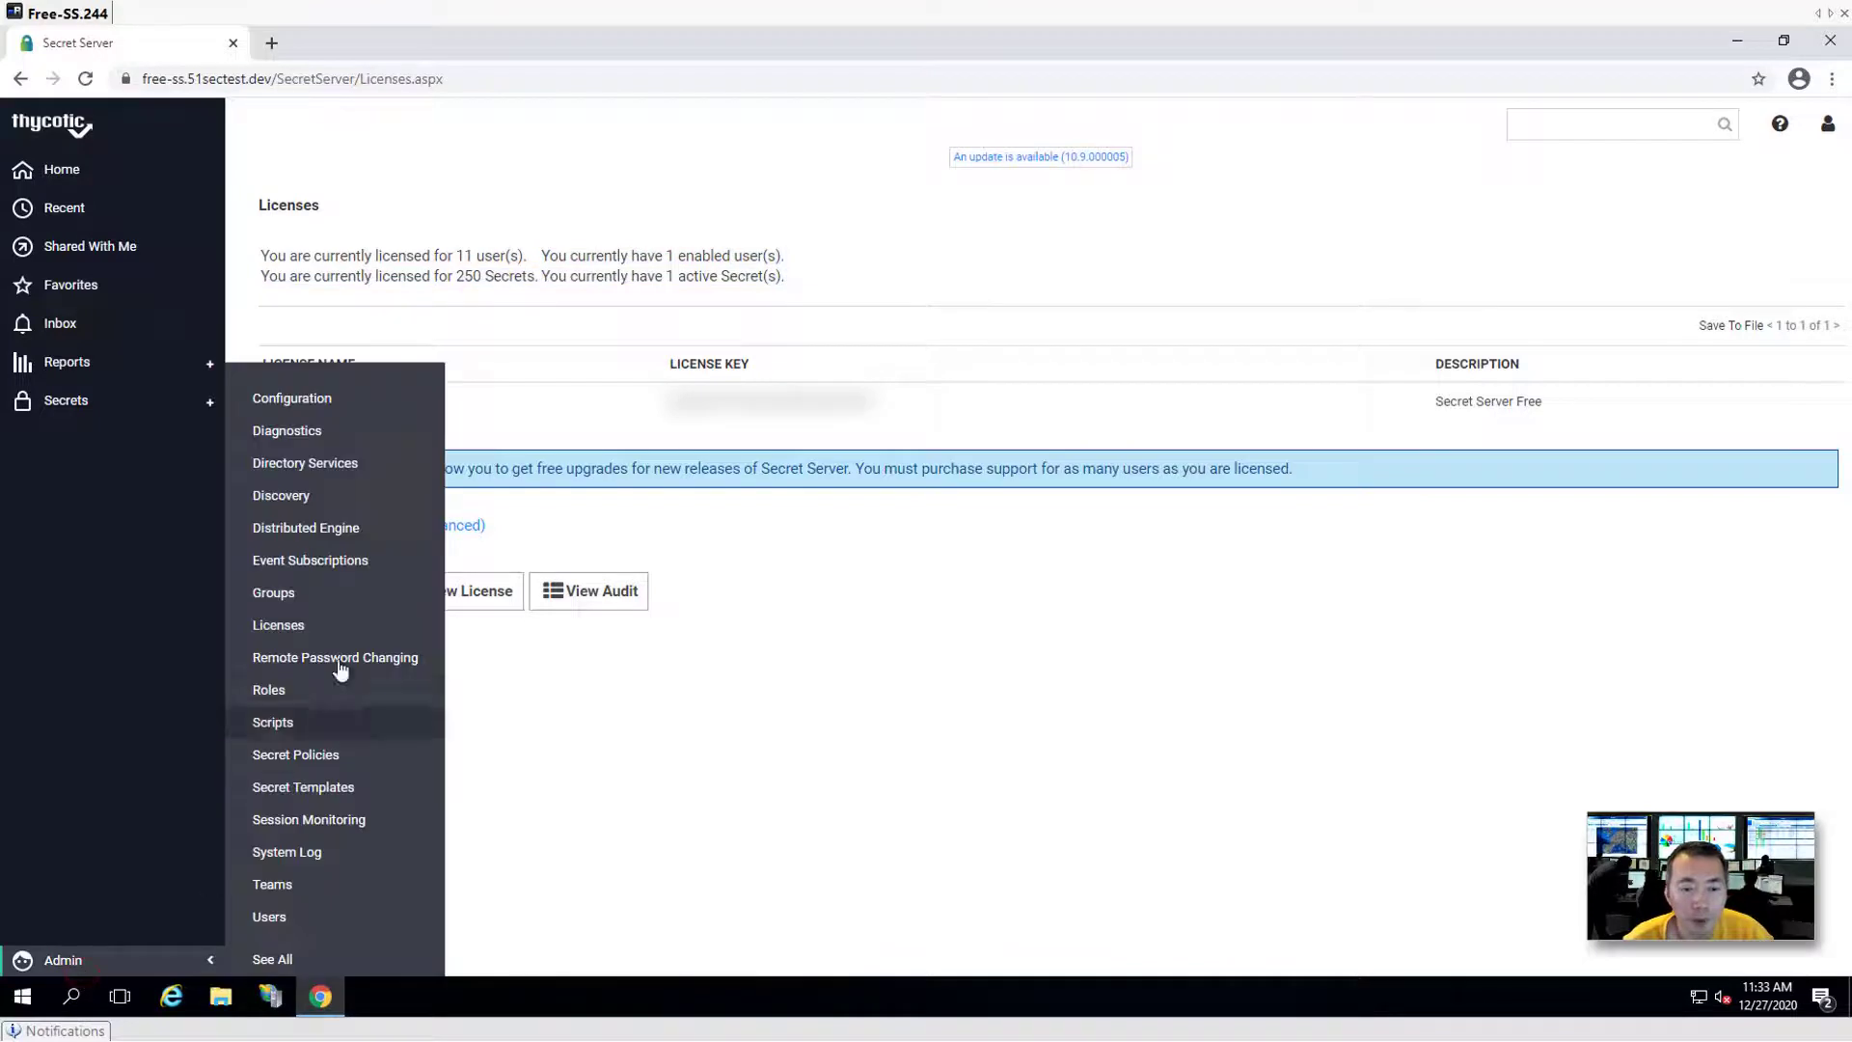
click(350, 469)
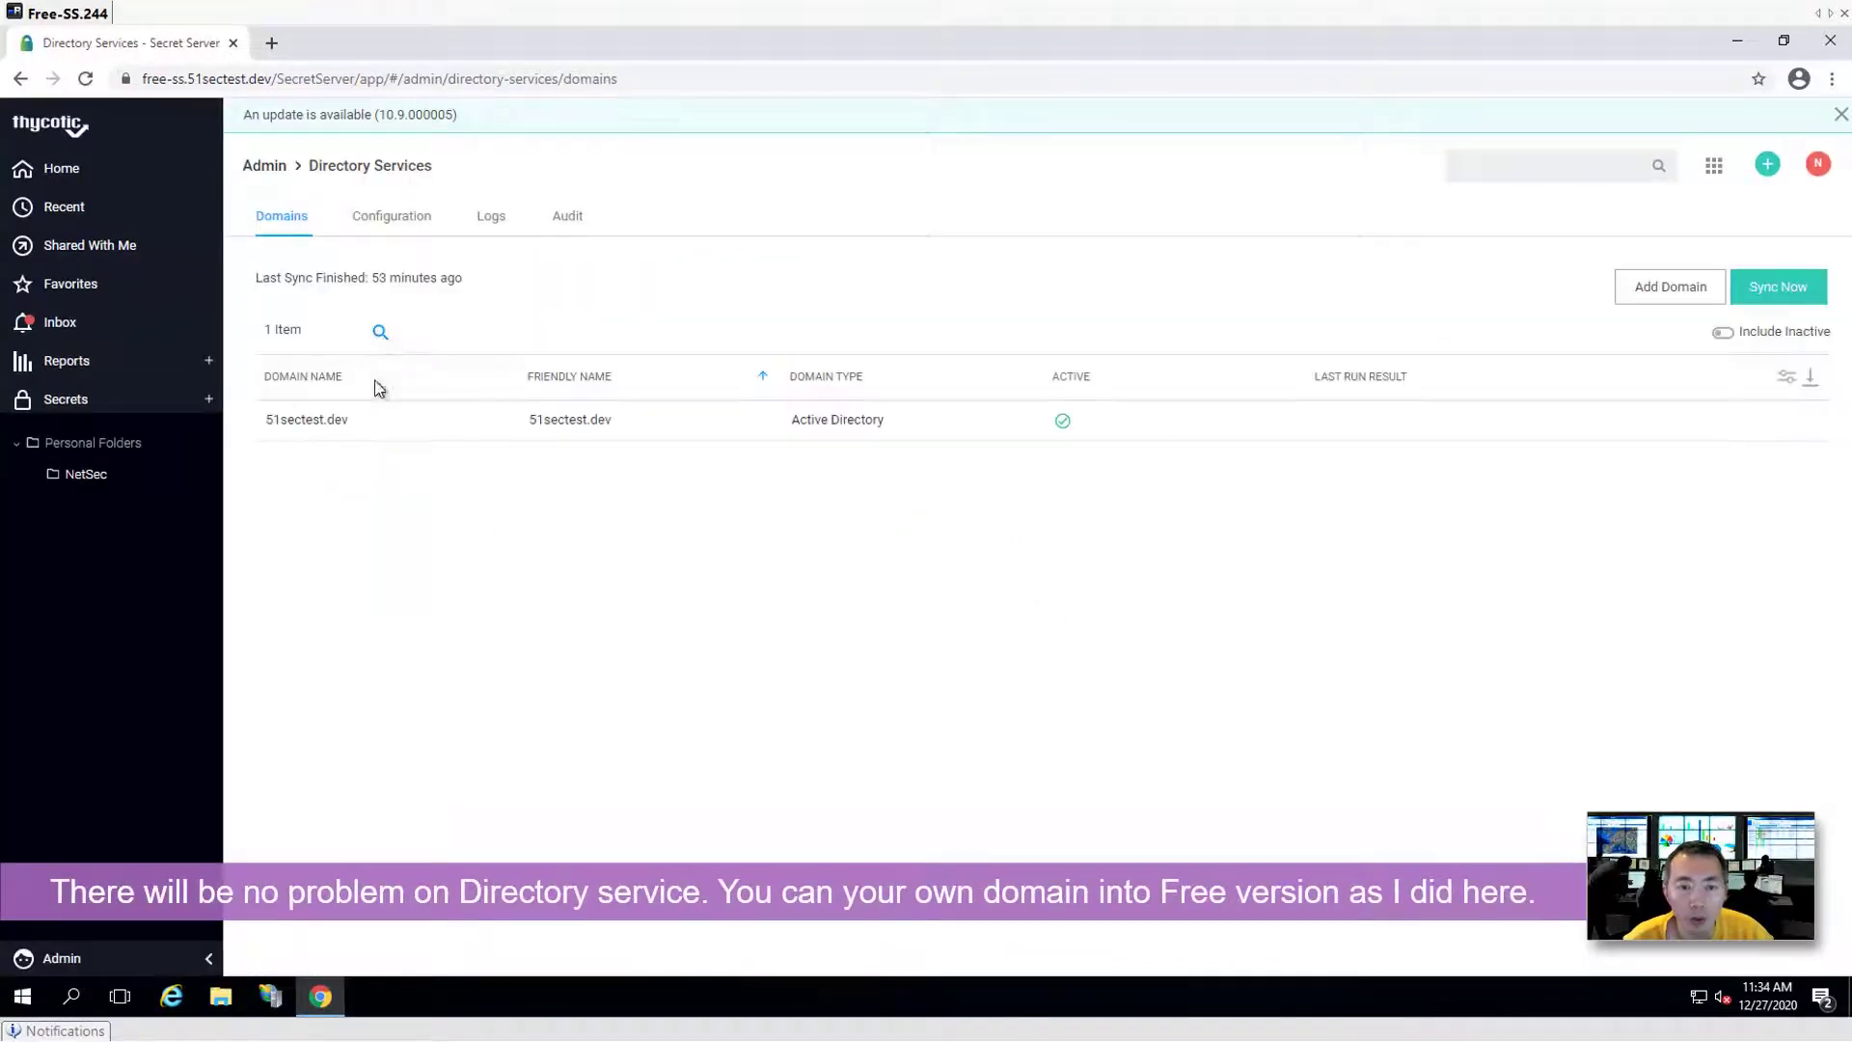
- Open the 51sectest.dev domain's Groups tab, which shows no synchronized groups
click(337, 421)
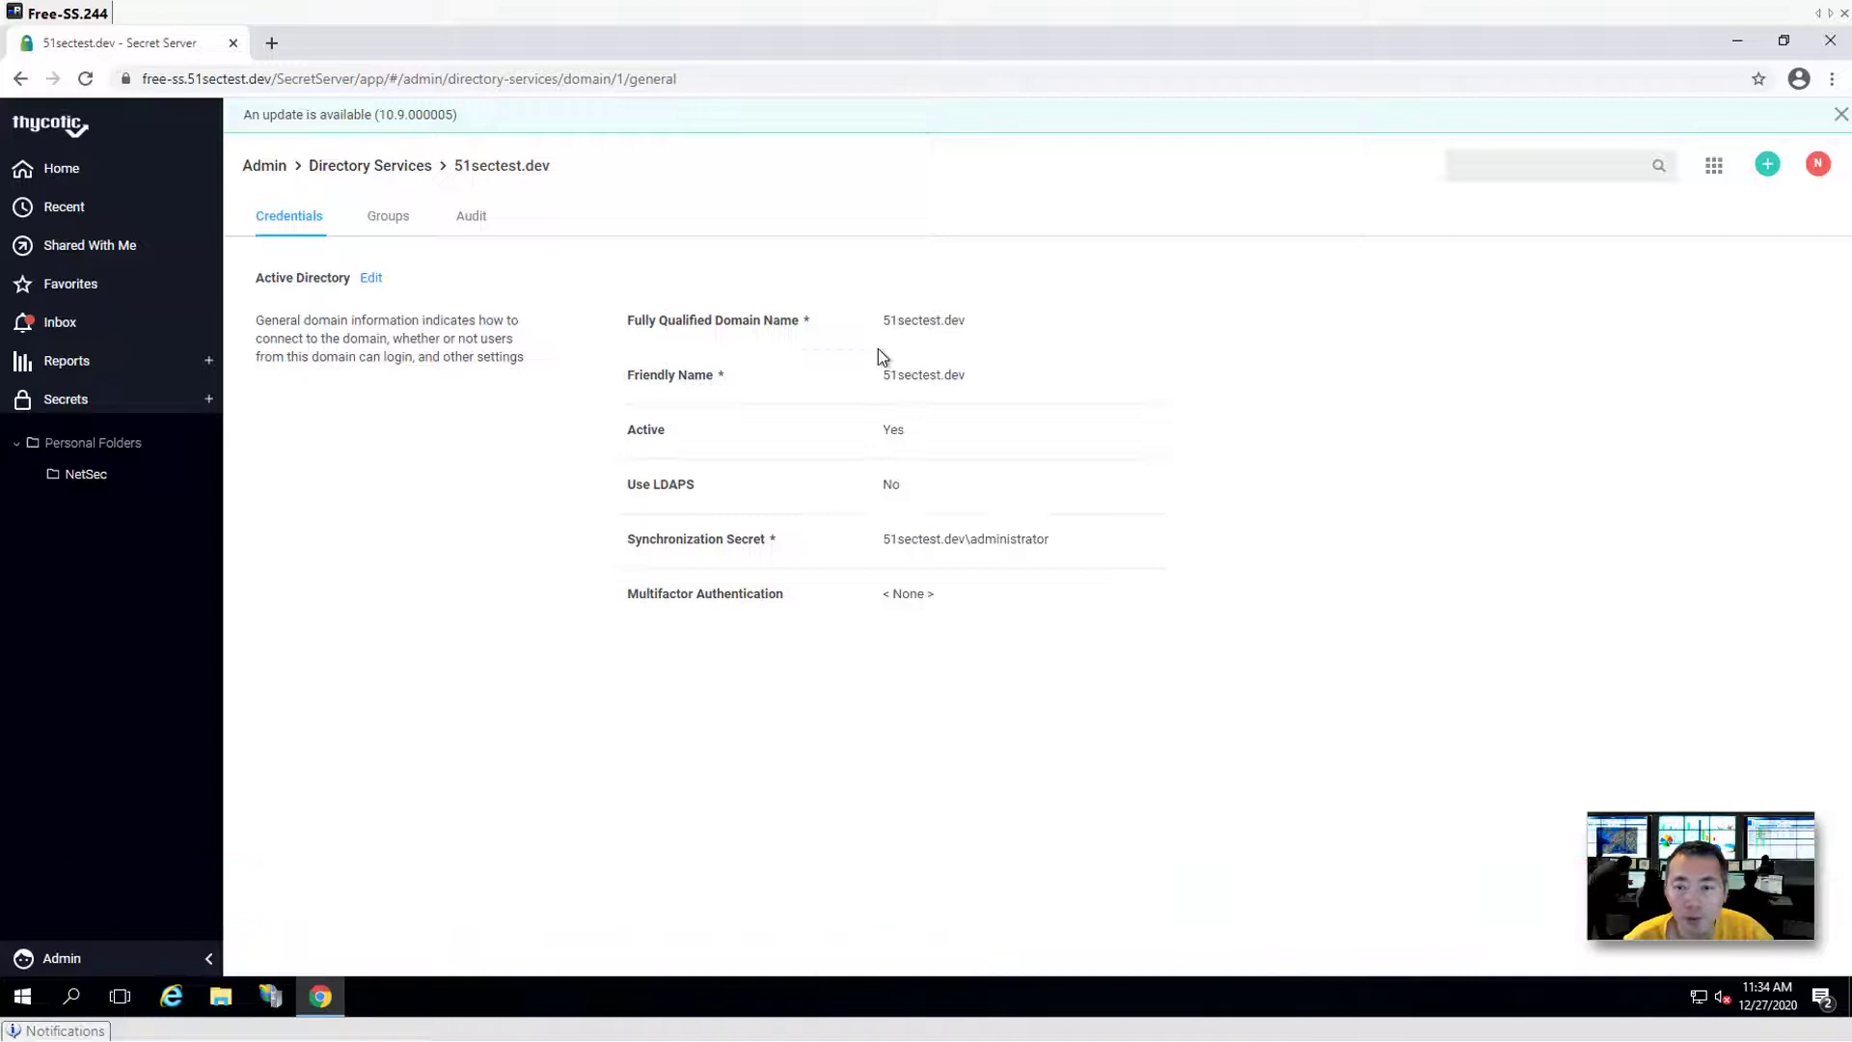
click(389, 216)
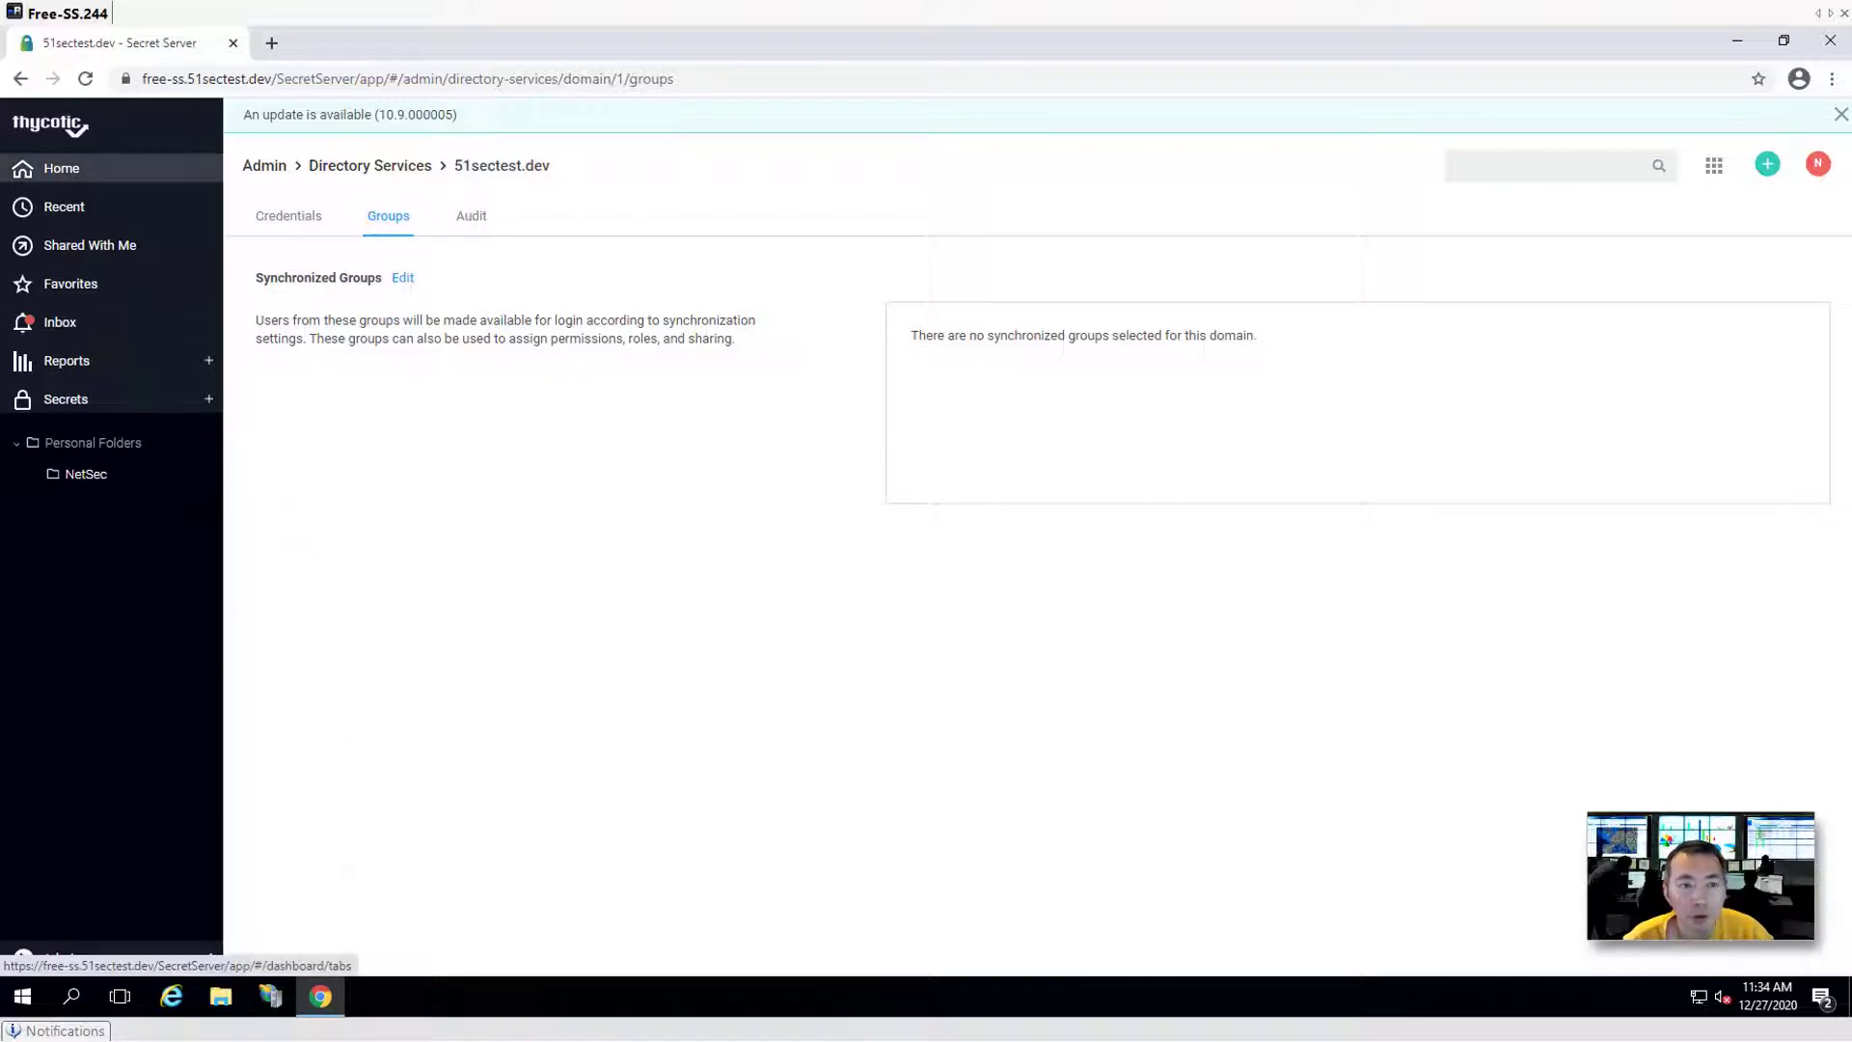
key(alt+Tab)
- Highlight 'Create/Sync Secret Server Users' in task 3 of the Notepad list
drag(1003, 270, 300, 253)
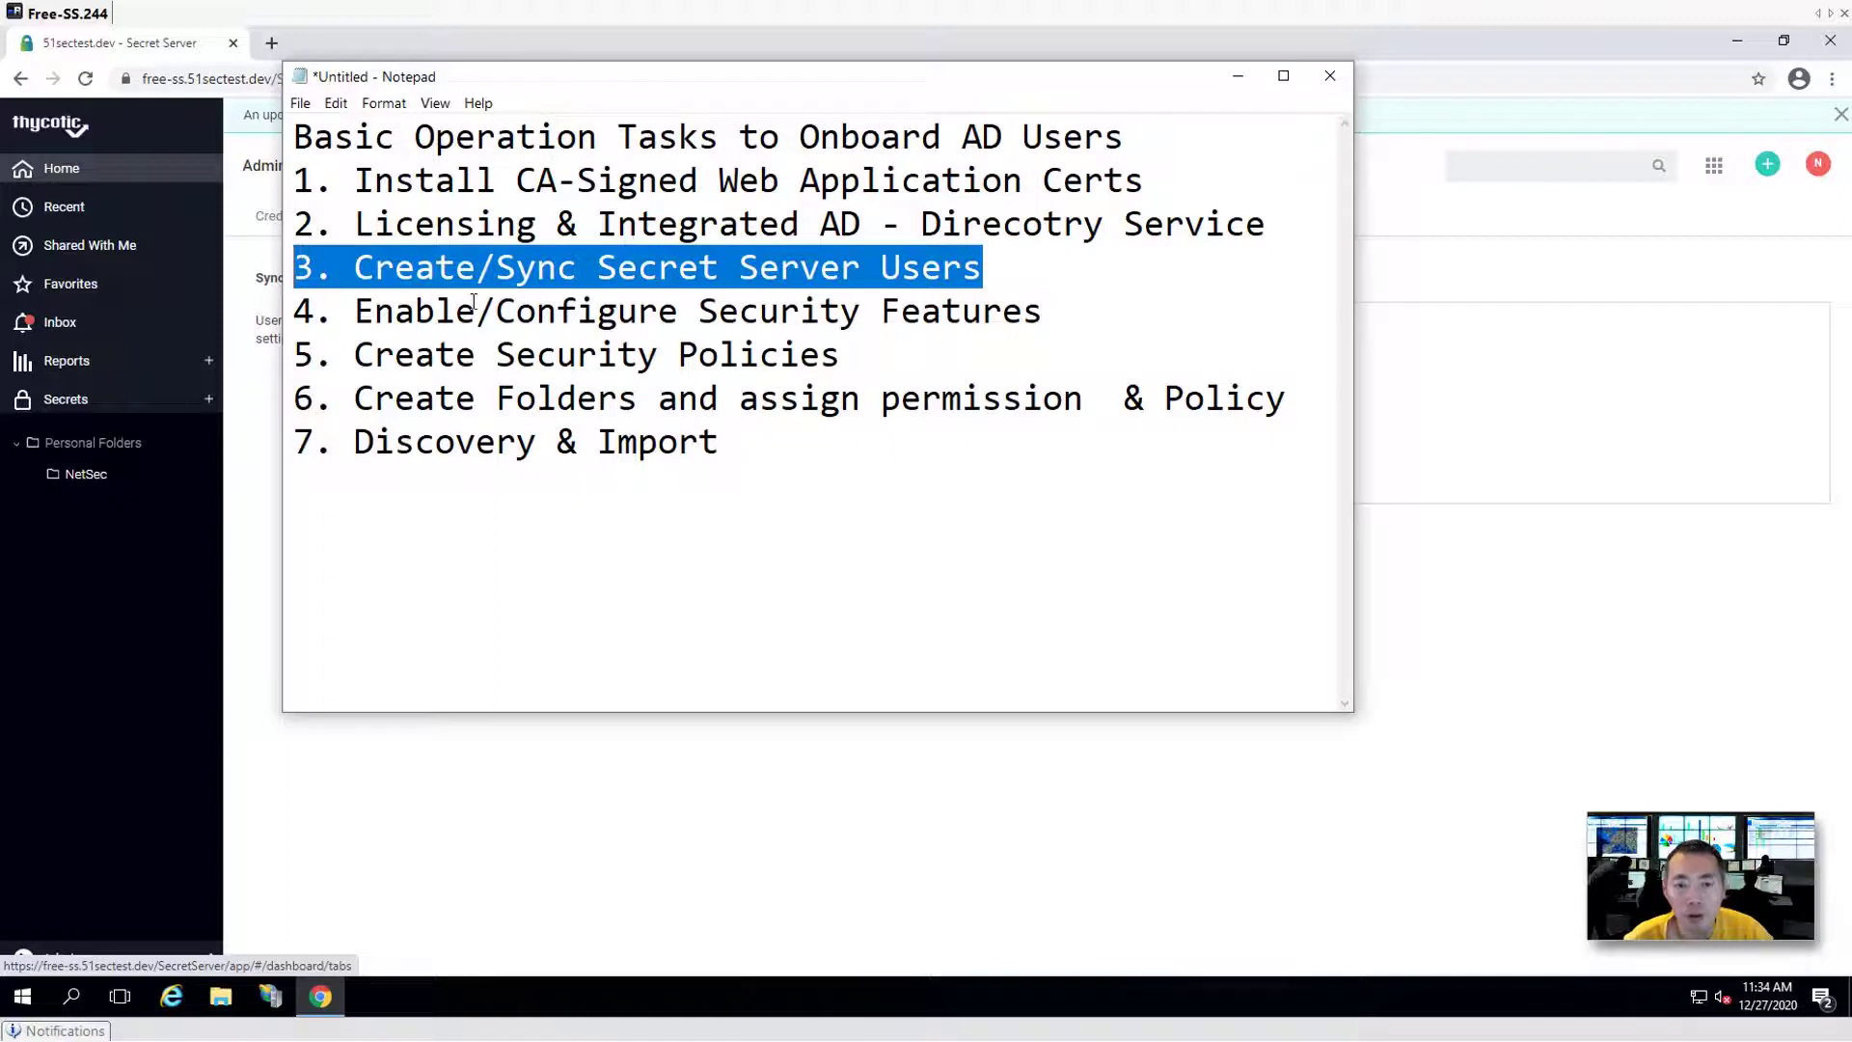
click(349, 268)
drag(356, 270, 993, 270)
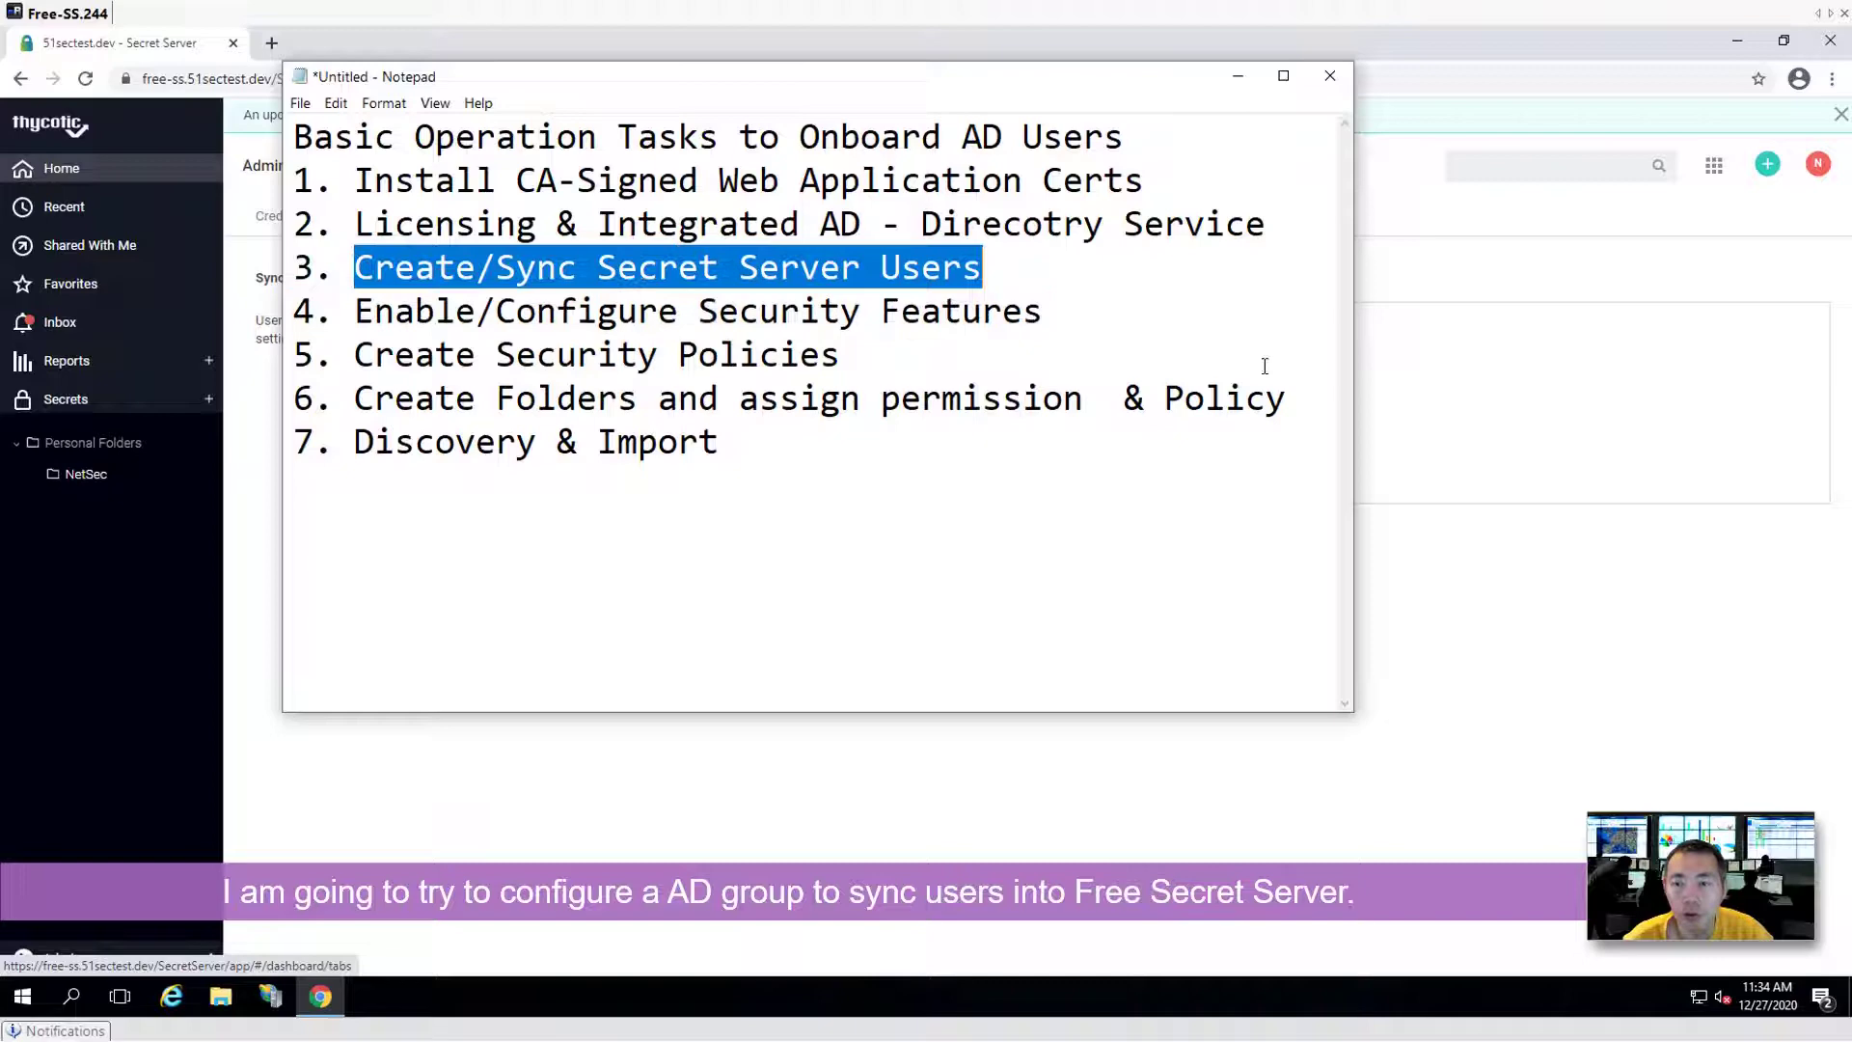
click(1387, 388)
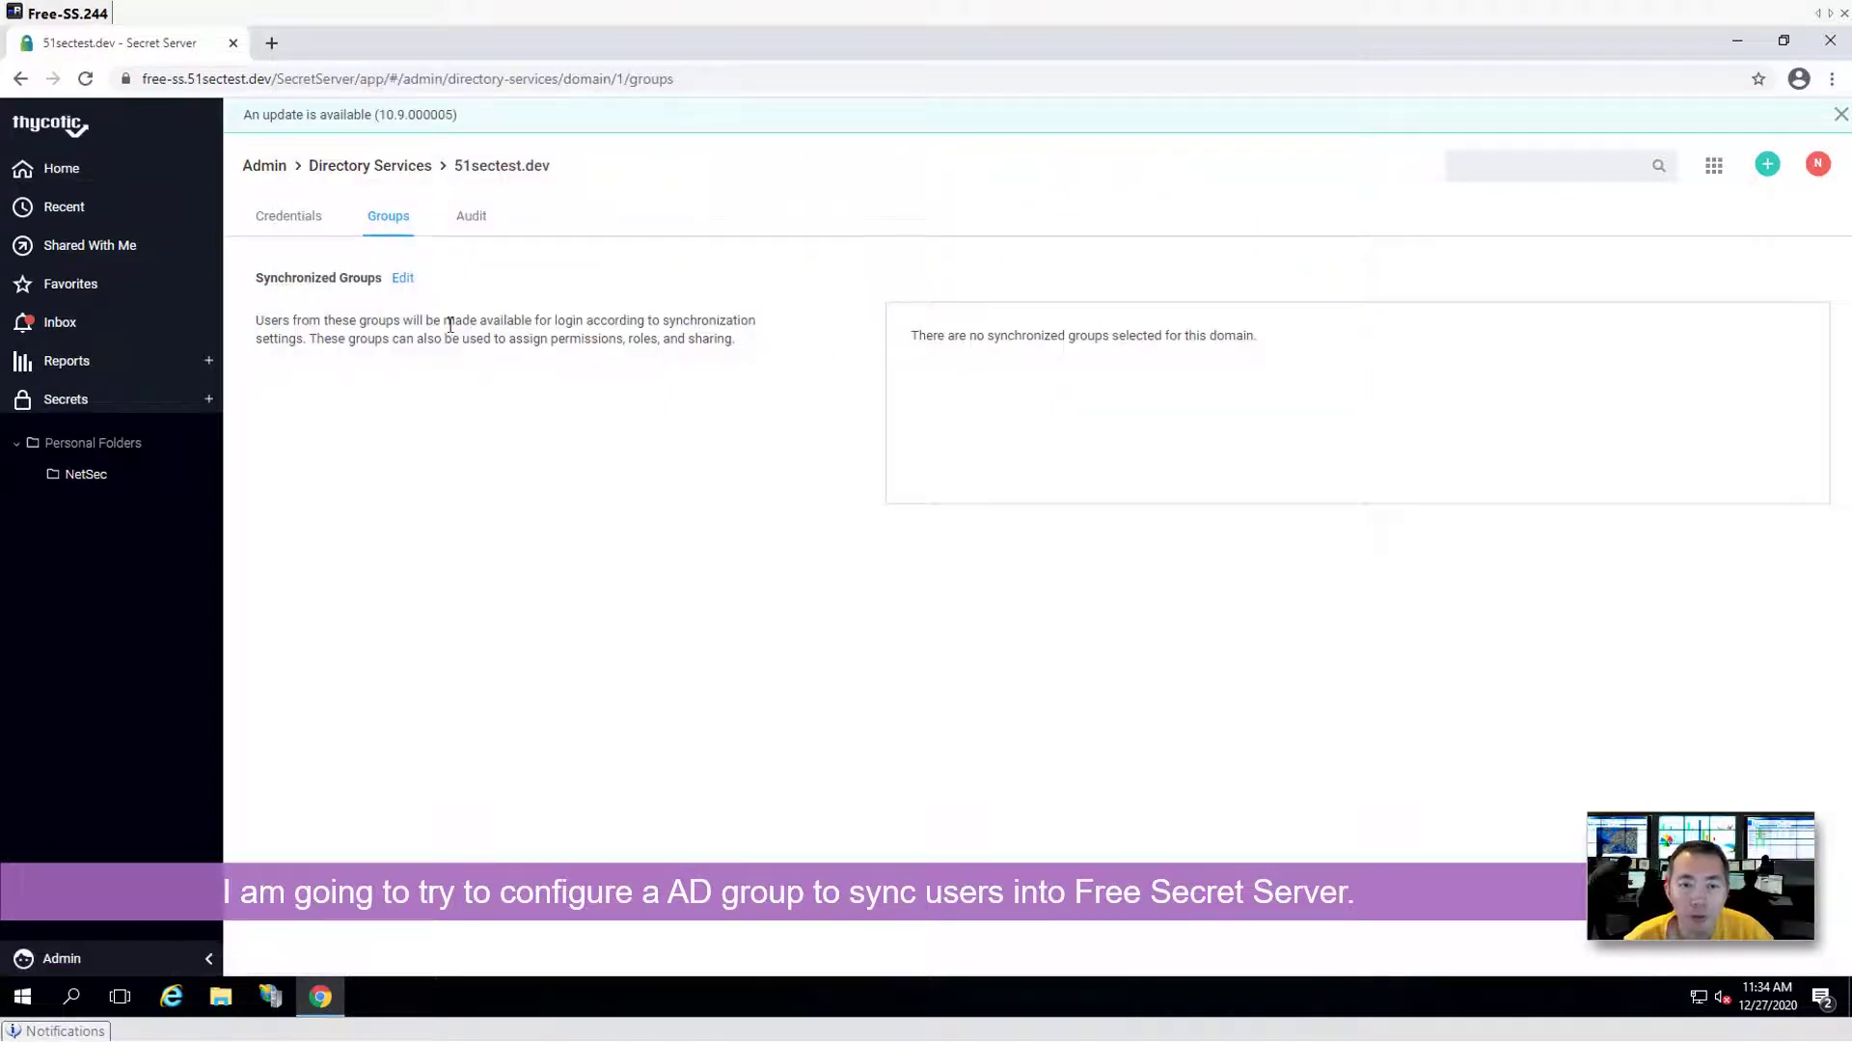
- Tick Thycotic Users in the 51sectest.dev synchronized groups list, save, and dismiss the Synchronize Now prompt
click(401, 282)
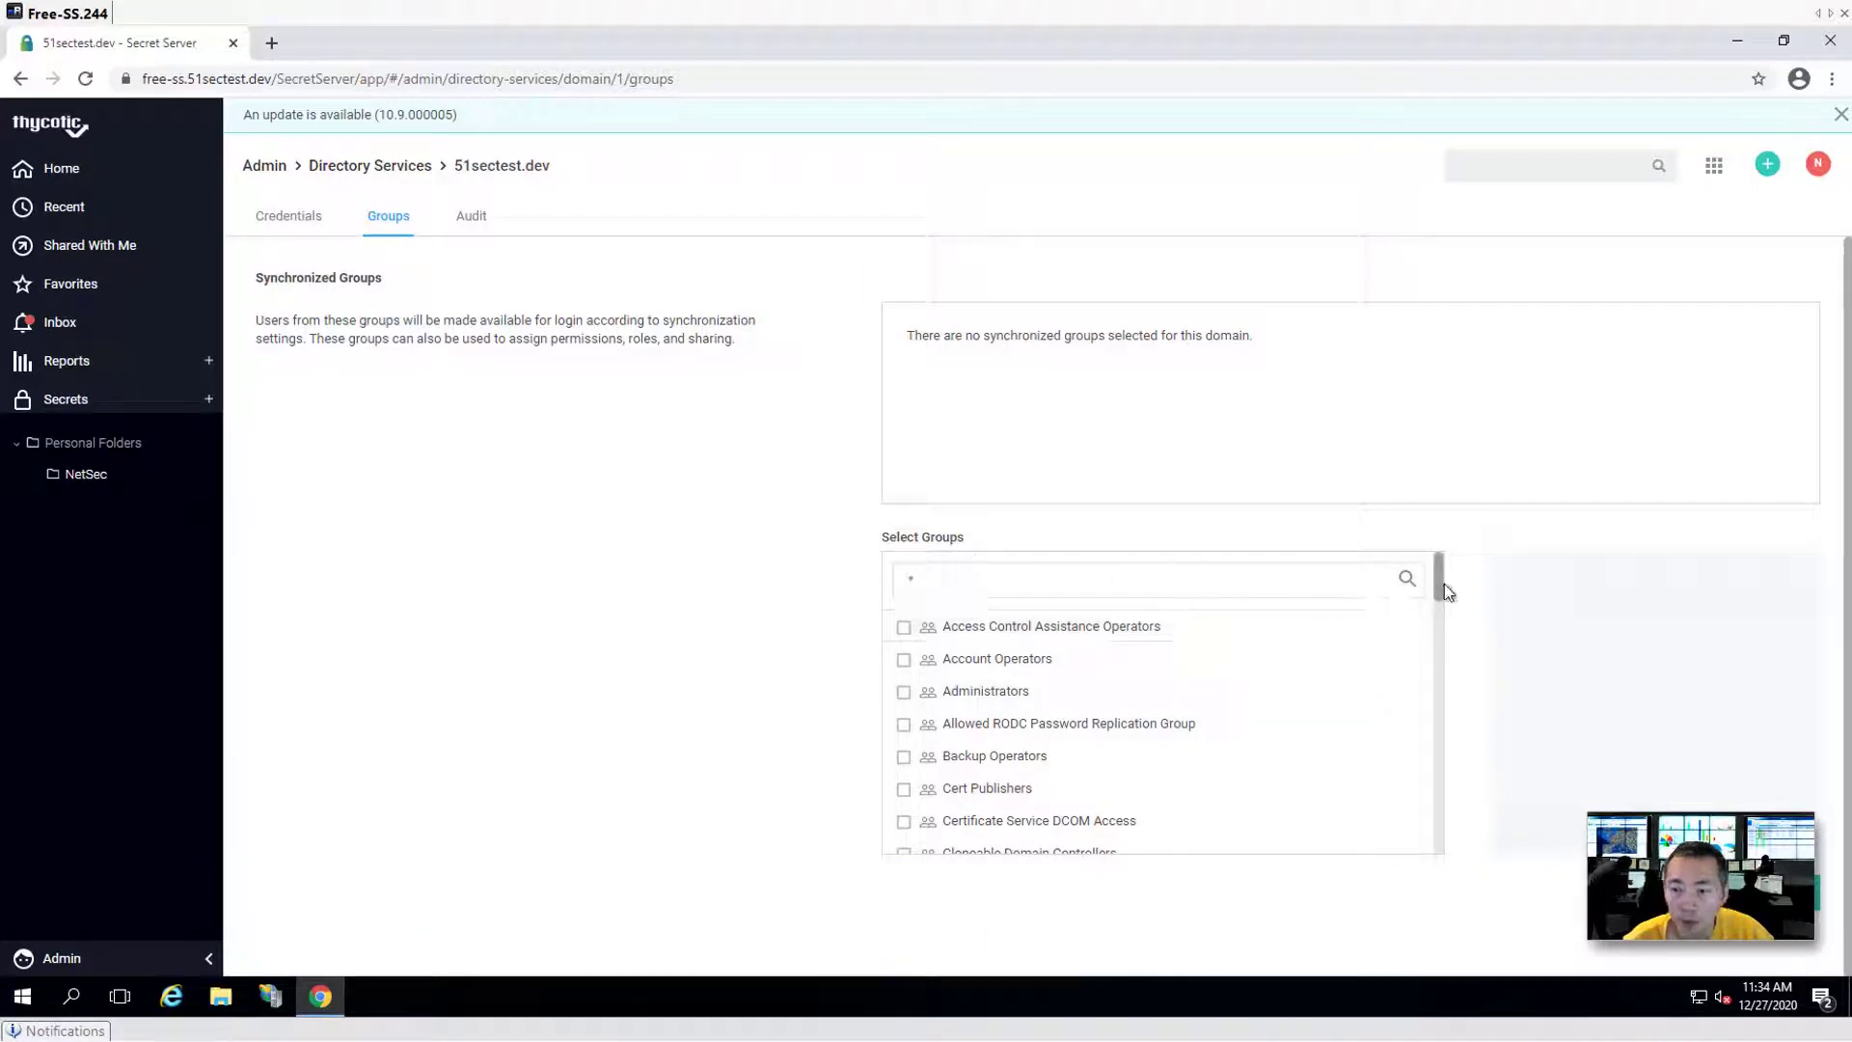
drag(1438, 573, 1442, 841)
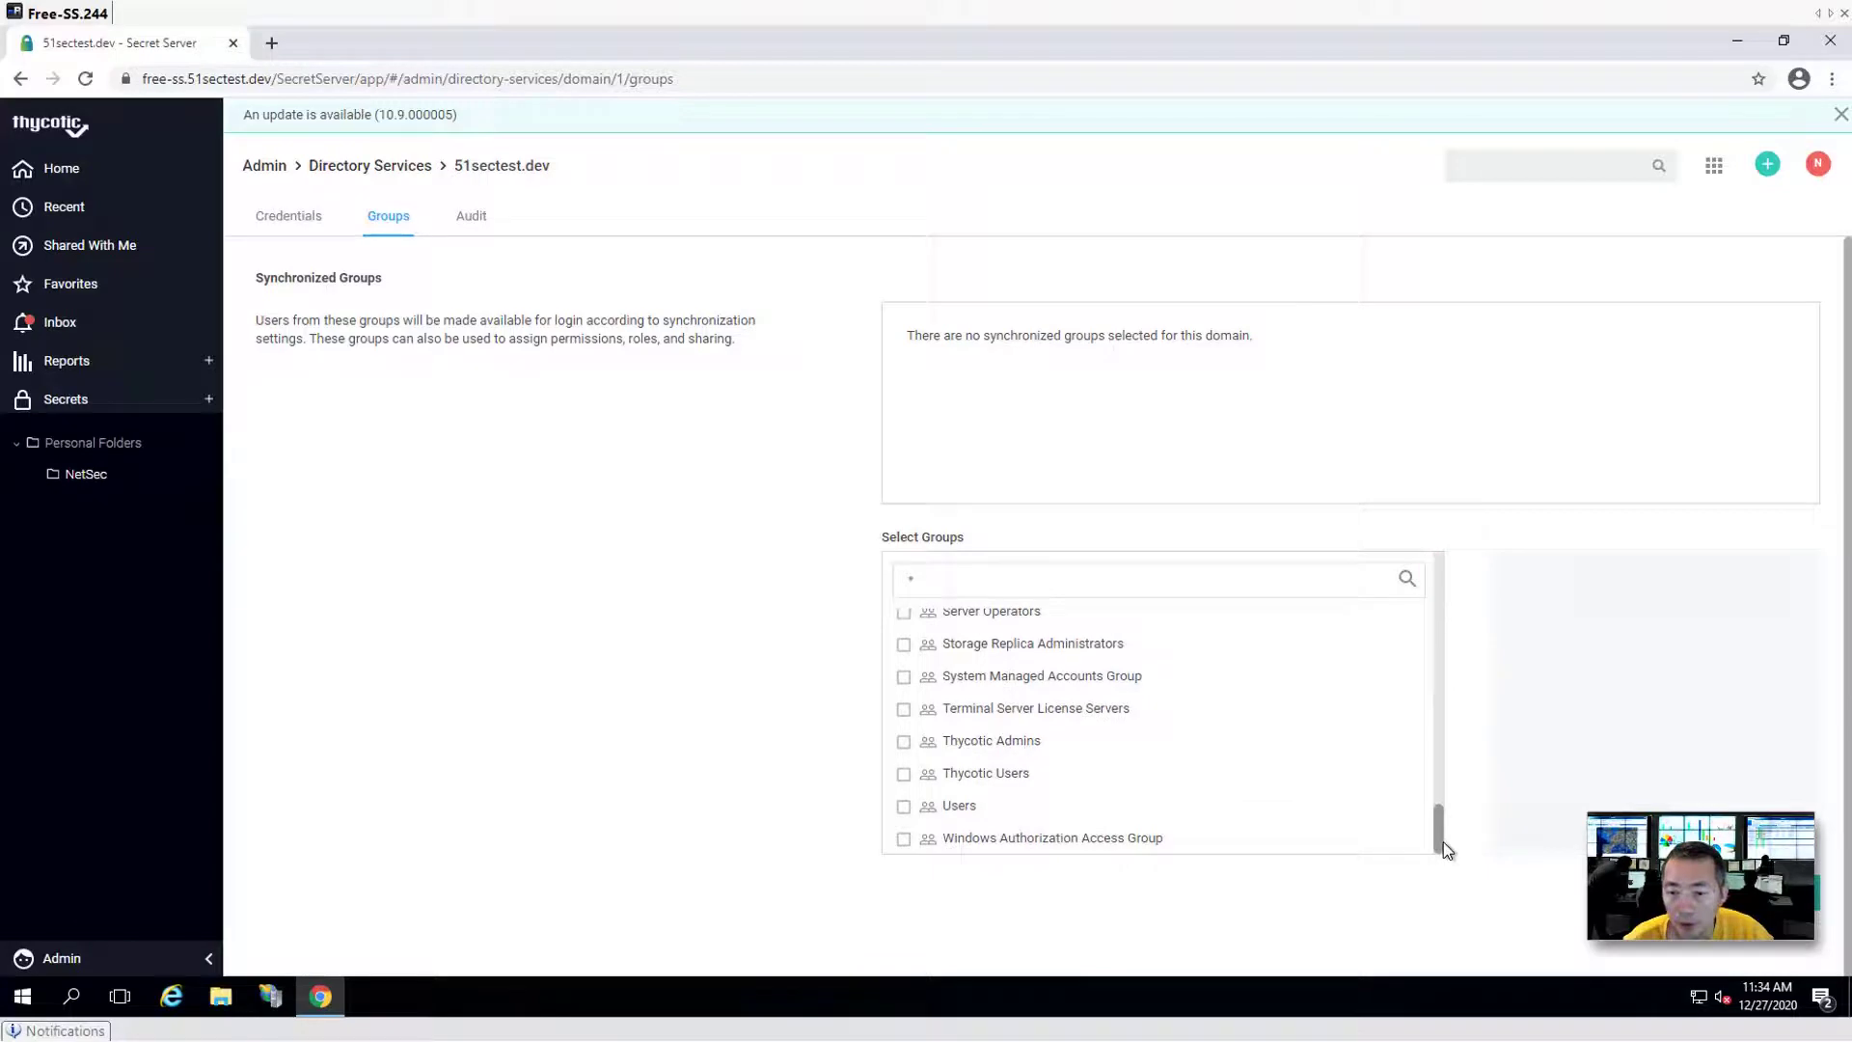
click(903, 774)
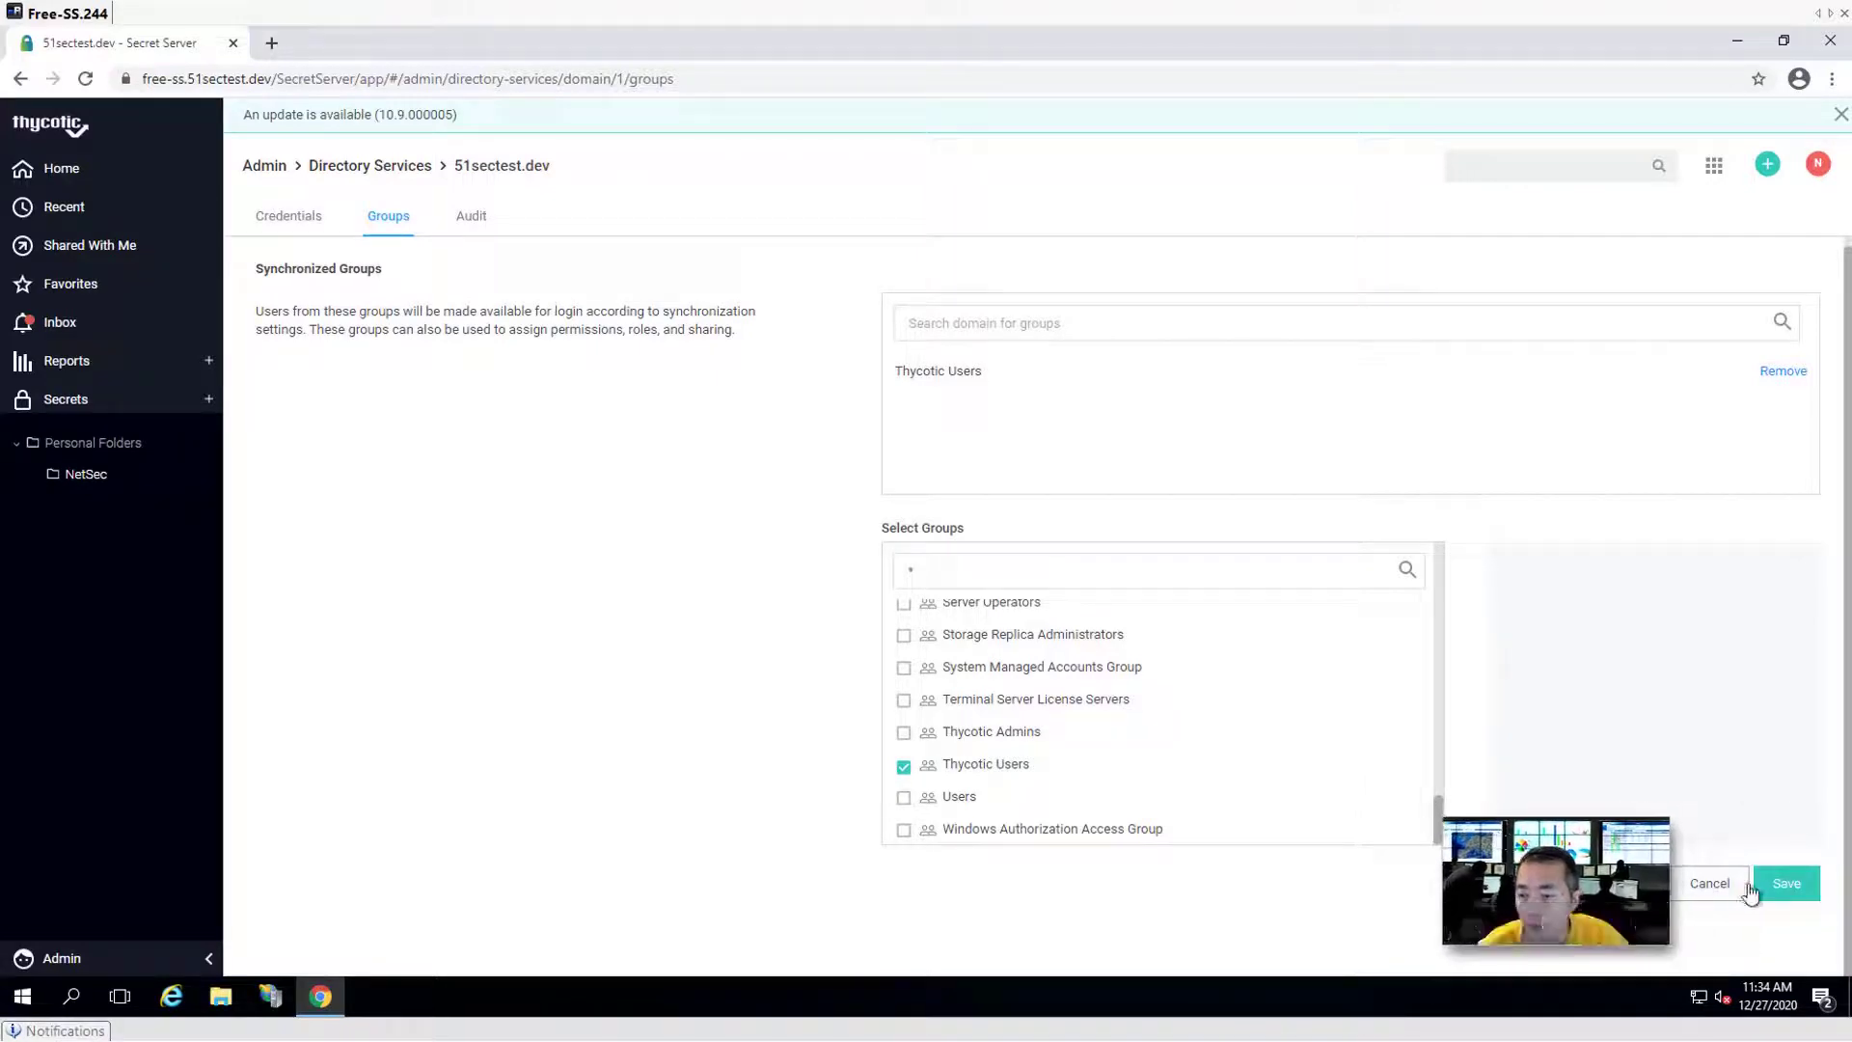
click(1782, 882)
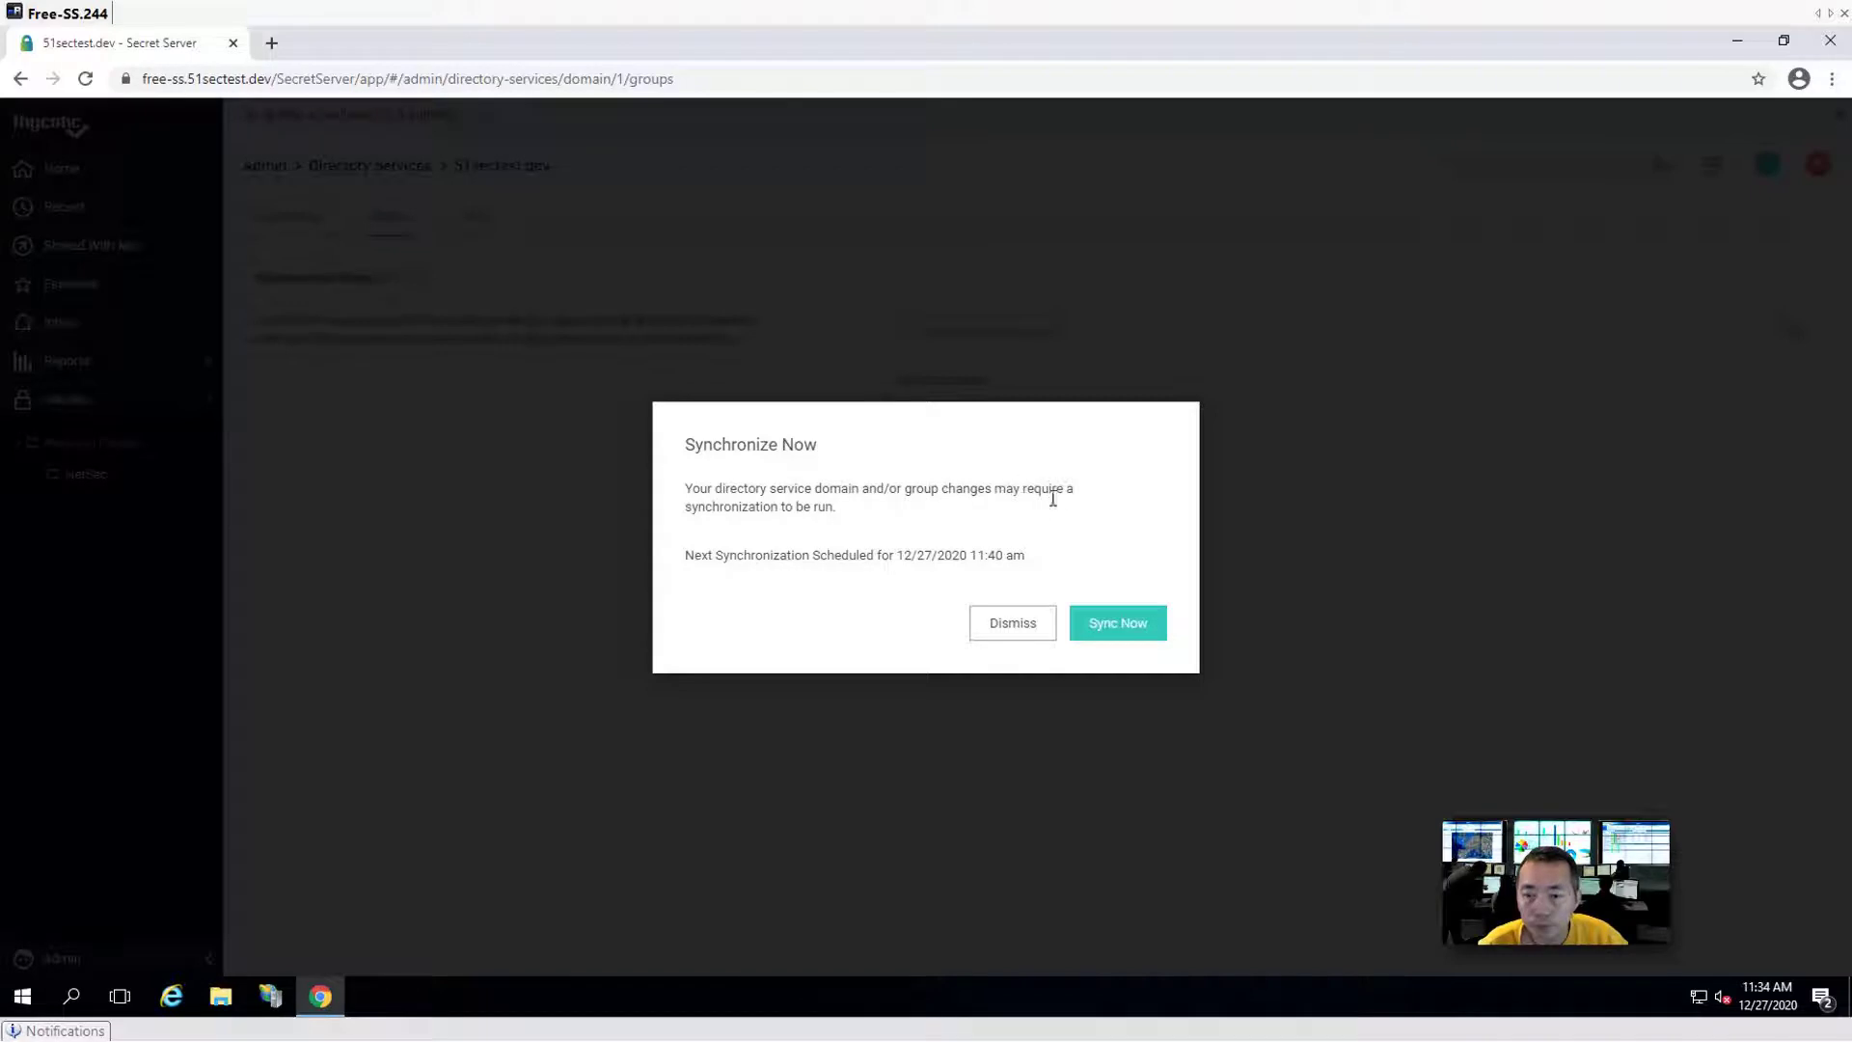
click(1116, 628)
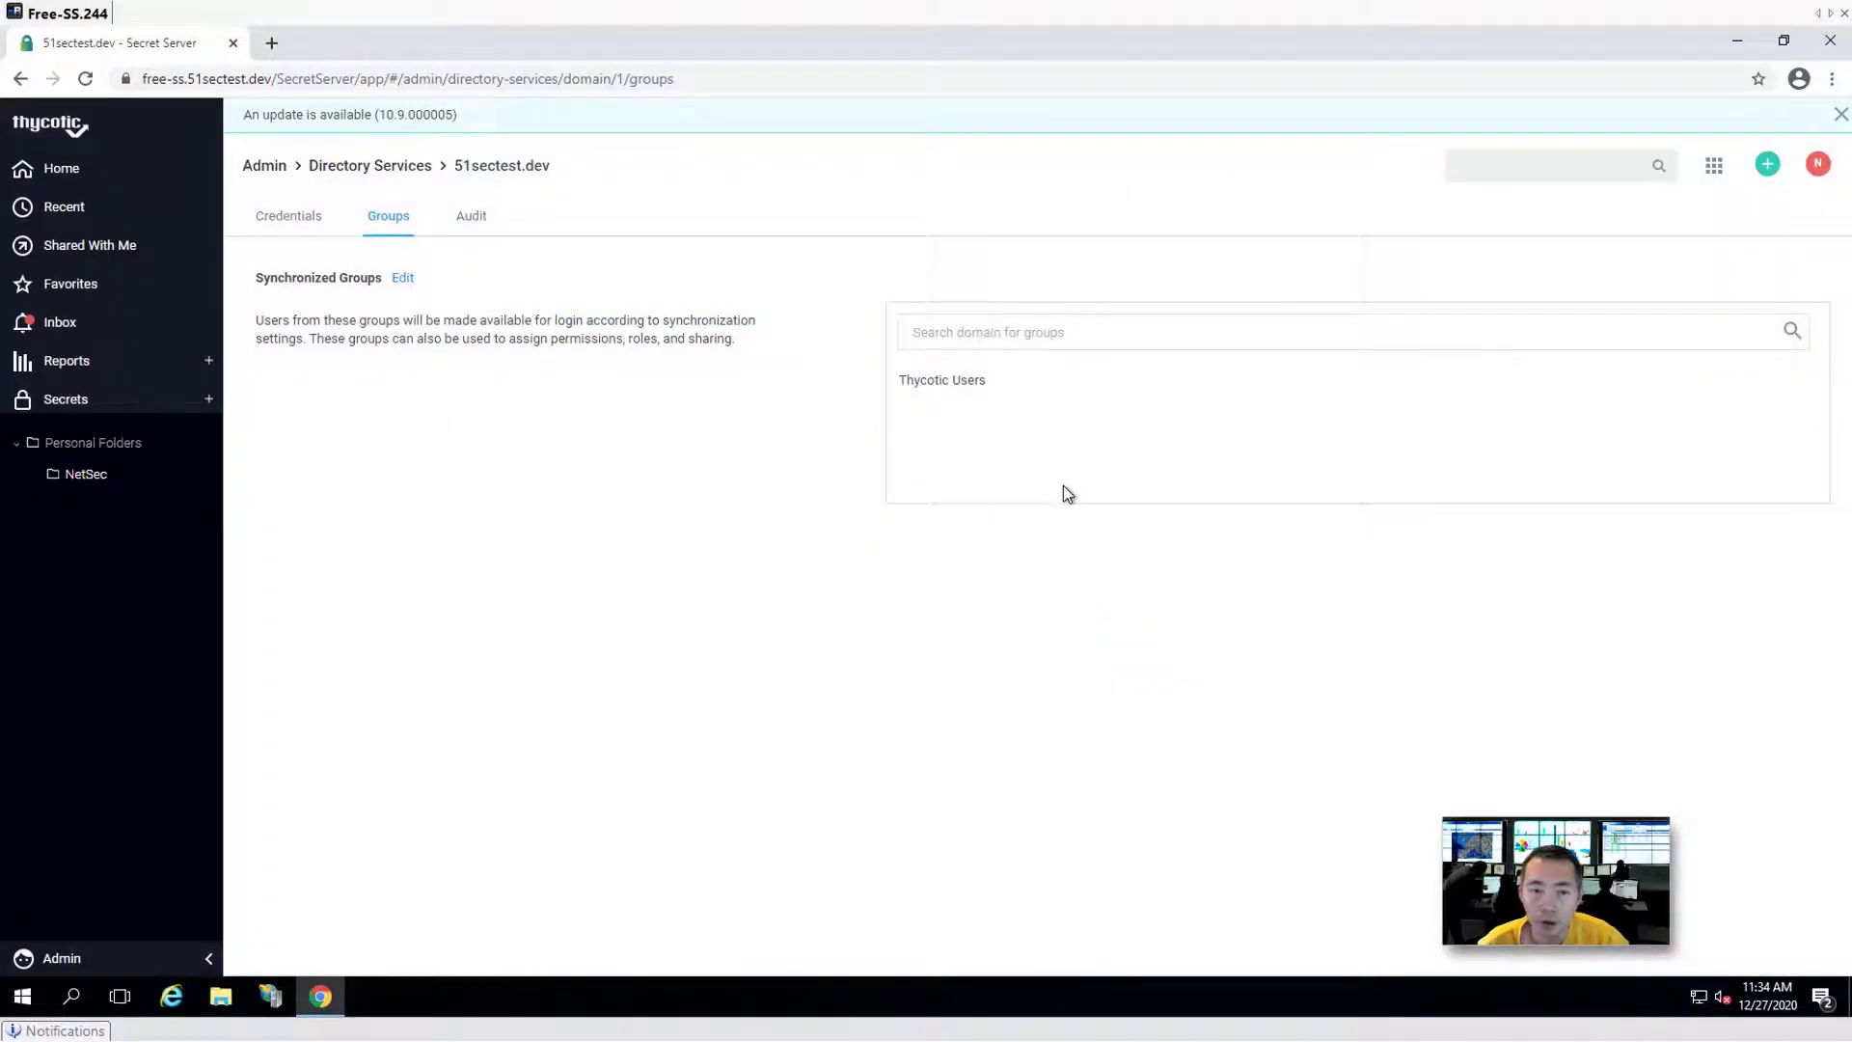
click(310, 225)
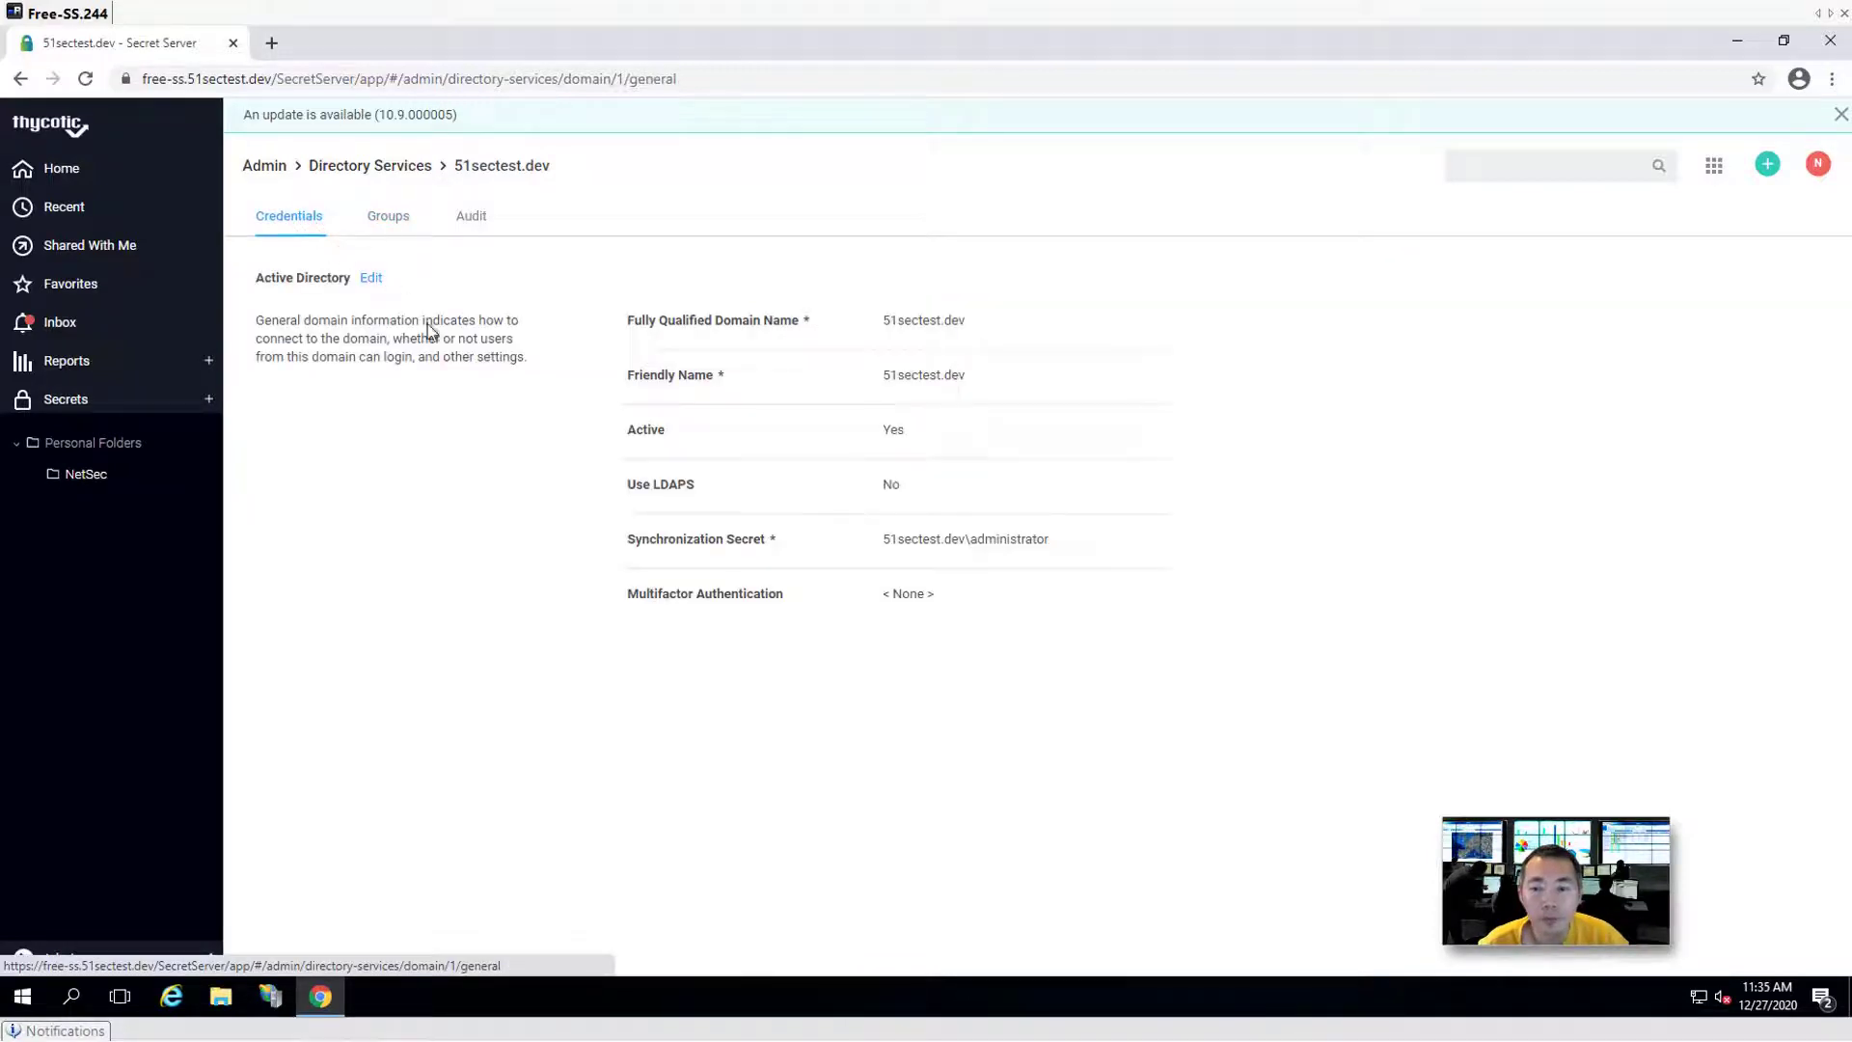
- Highlight the domain's Synchronization Secret account on the Credentials tab, then open Admin > Users
mouse_move(713, 540)
drag(648, 543, 875, 545)
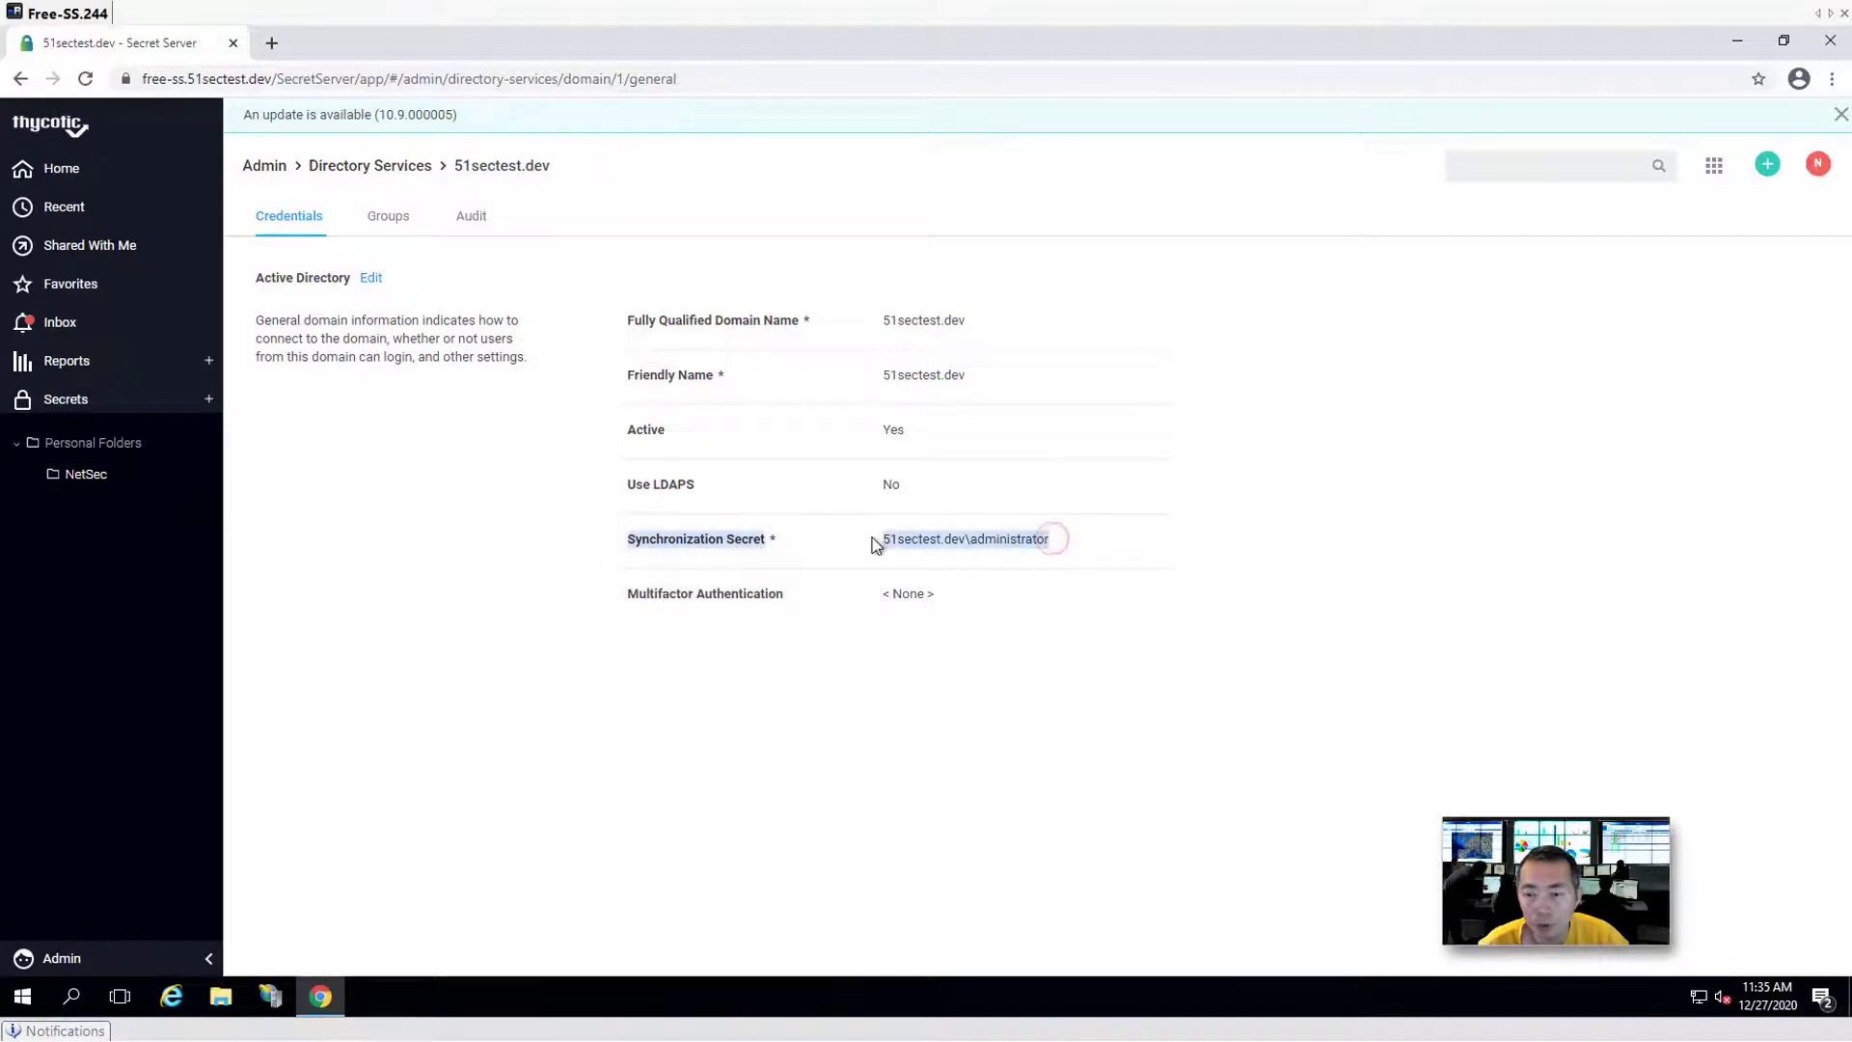
mouse_move(703, 537)
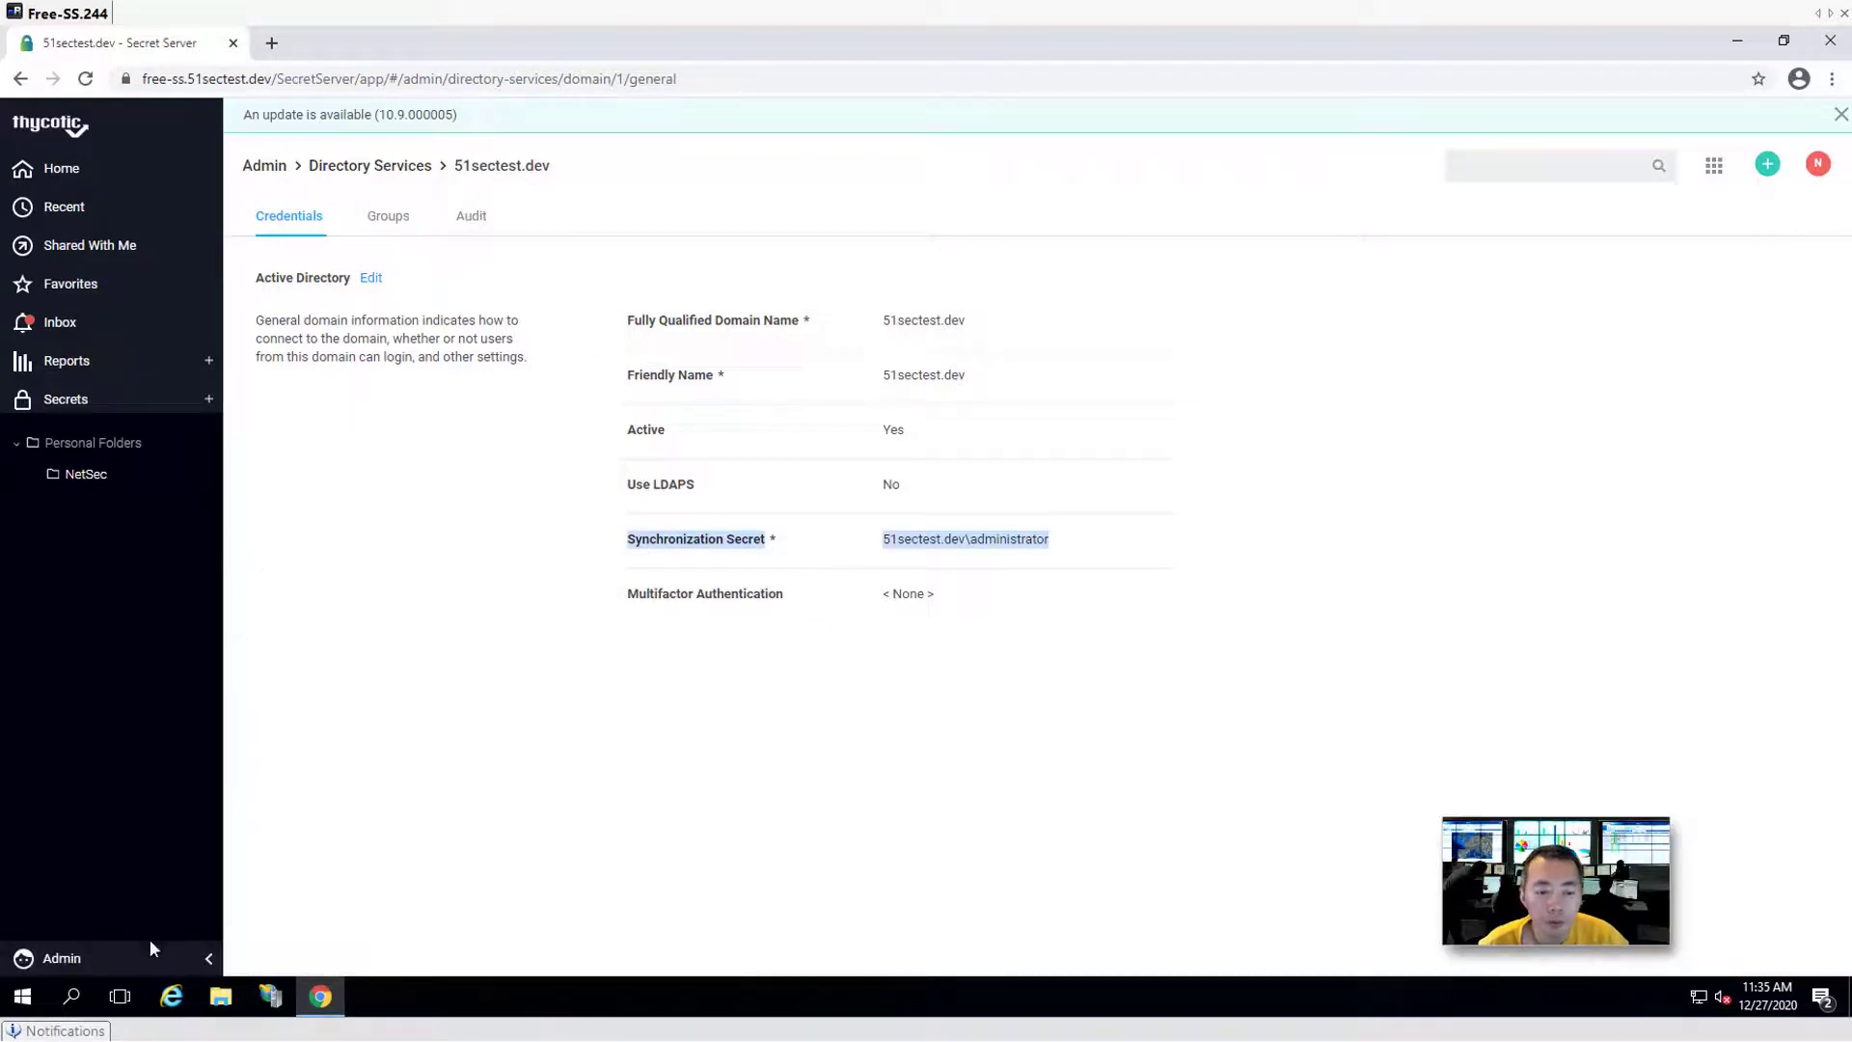
click(152, 957)
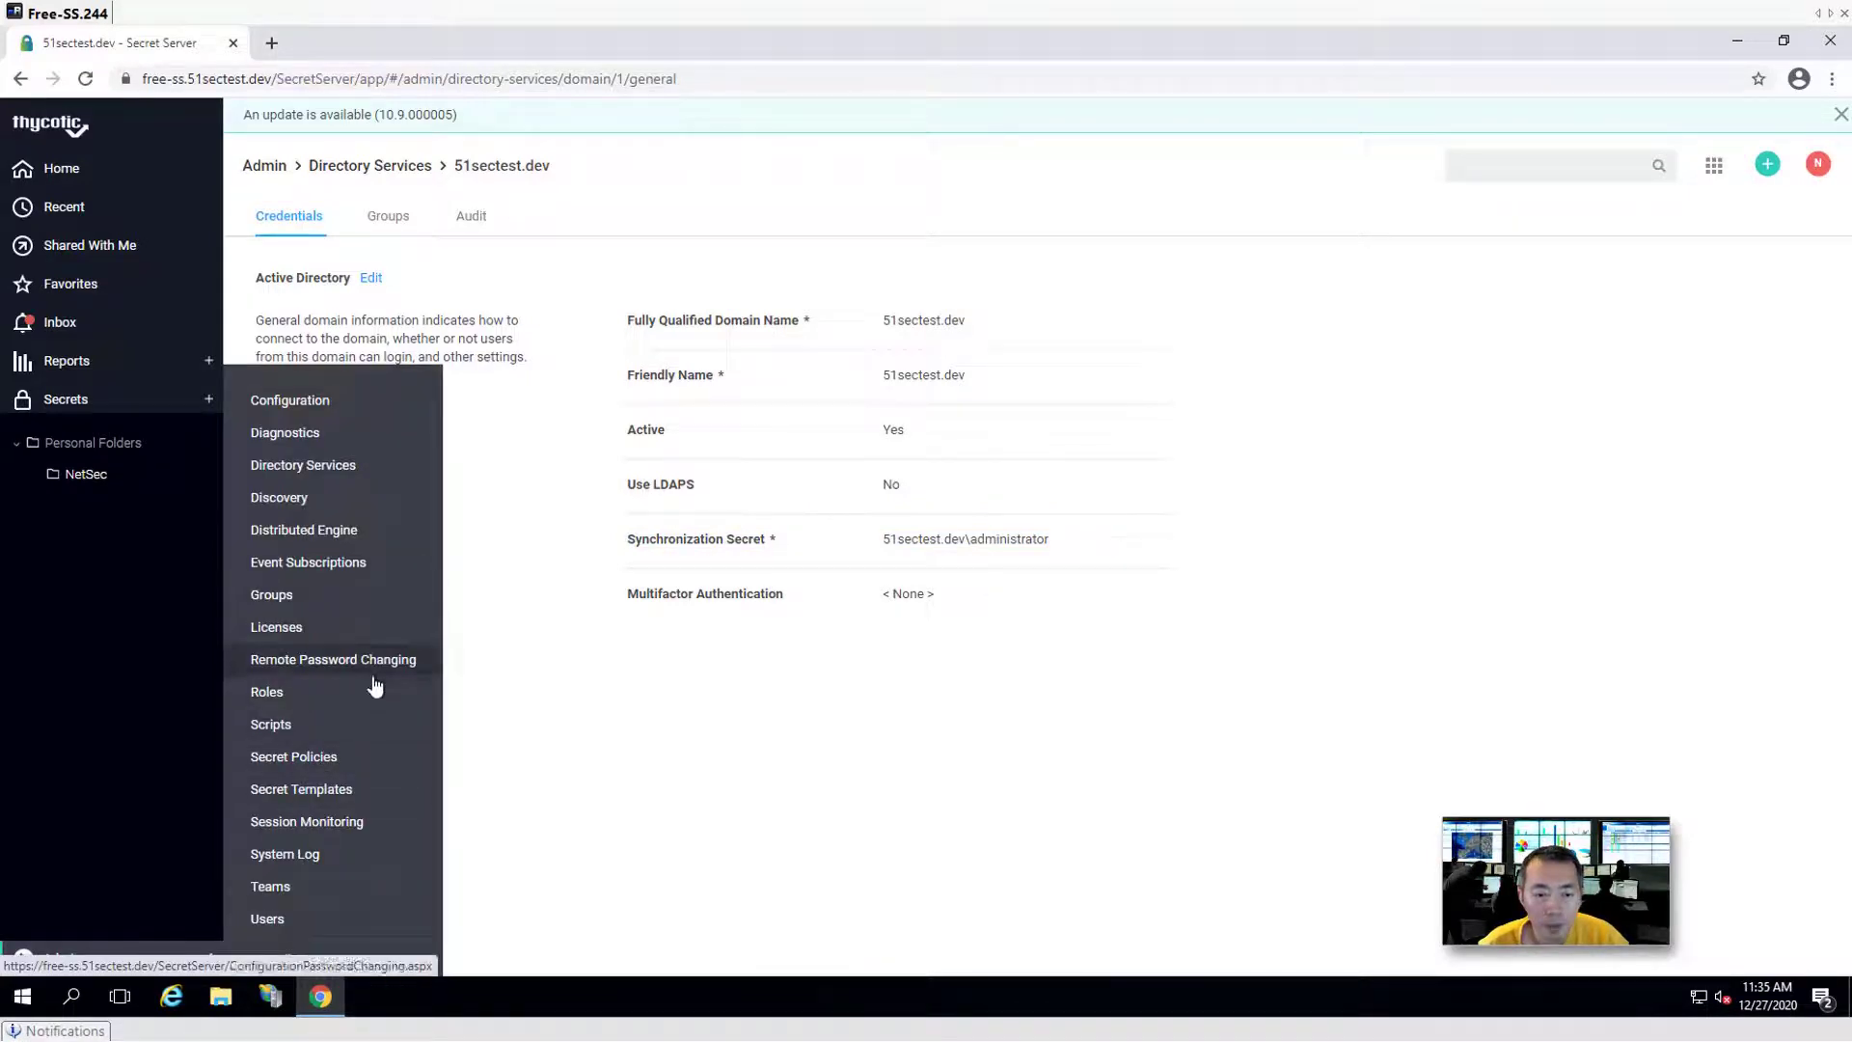
click(344, 921)
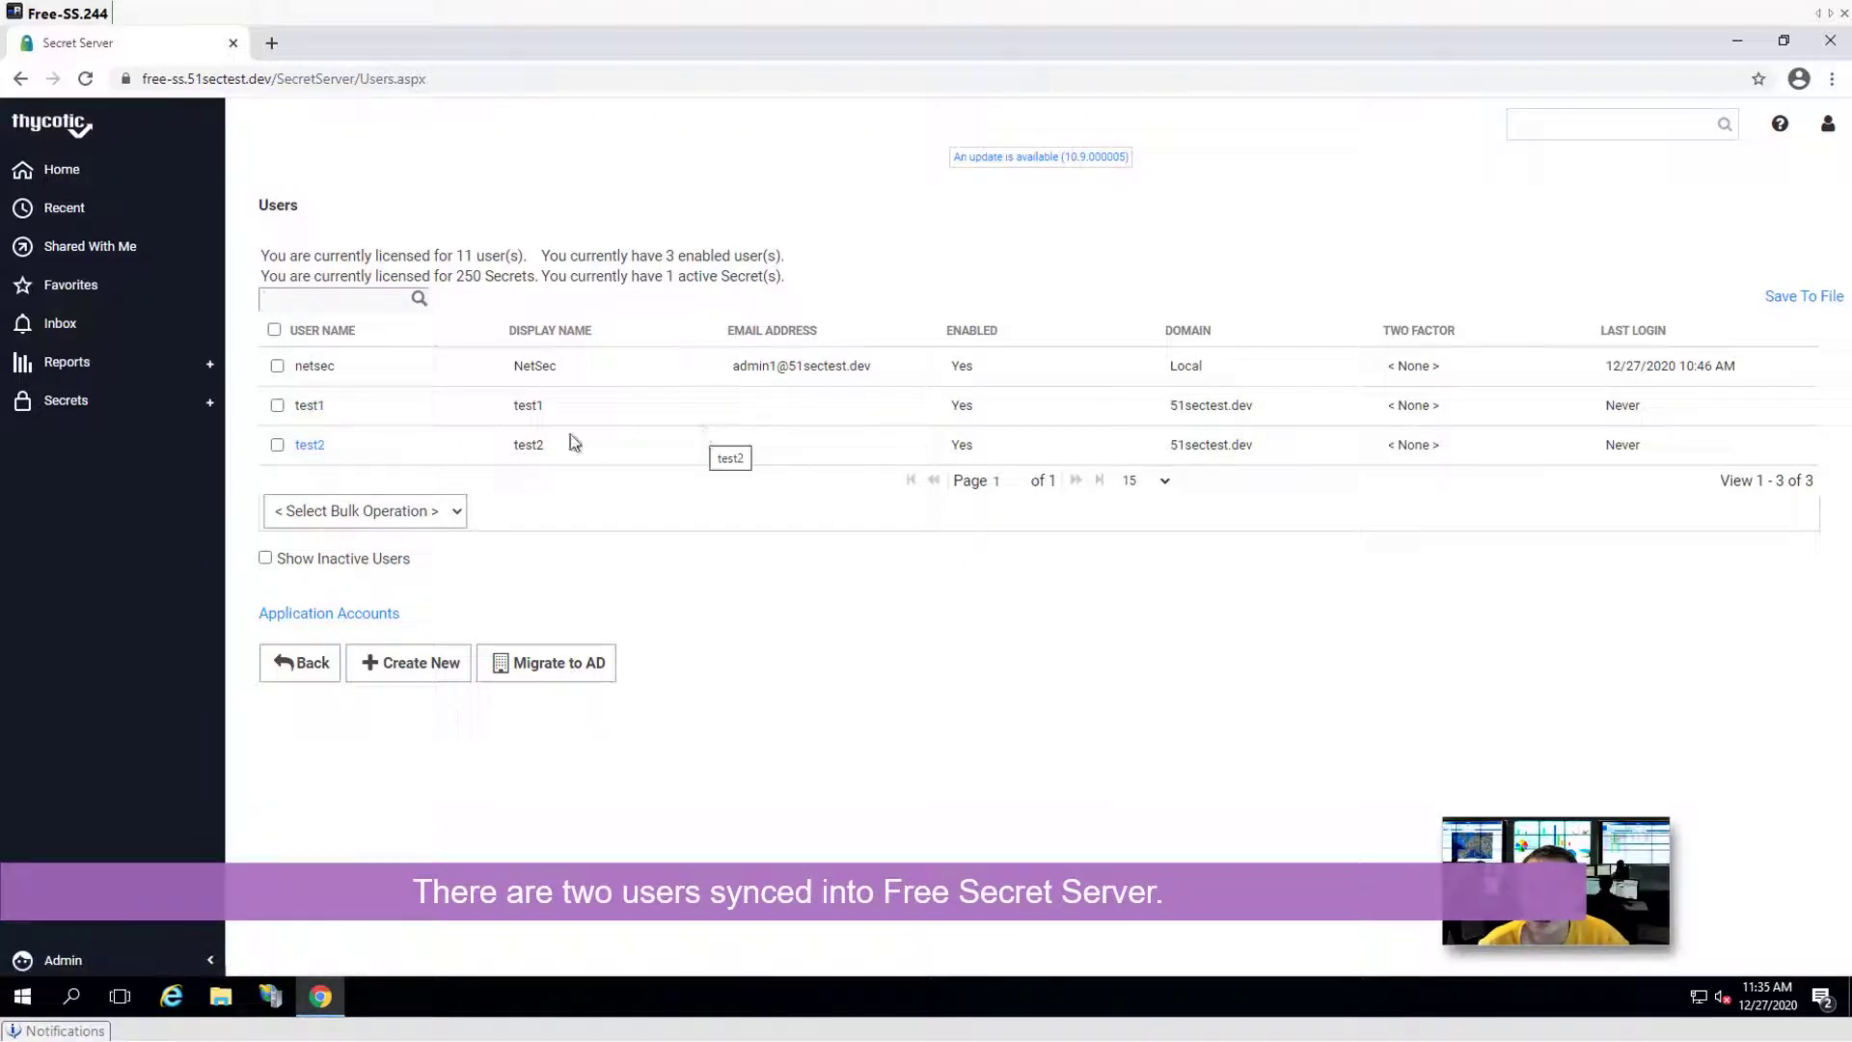
- Tick test1 and test2 on the Users page and highlight their Enabled 'Yes' values
click(276, 406)
click(277, 446)
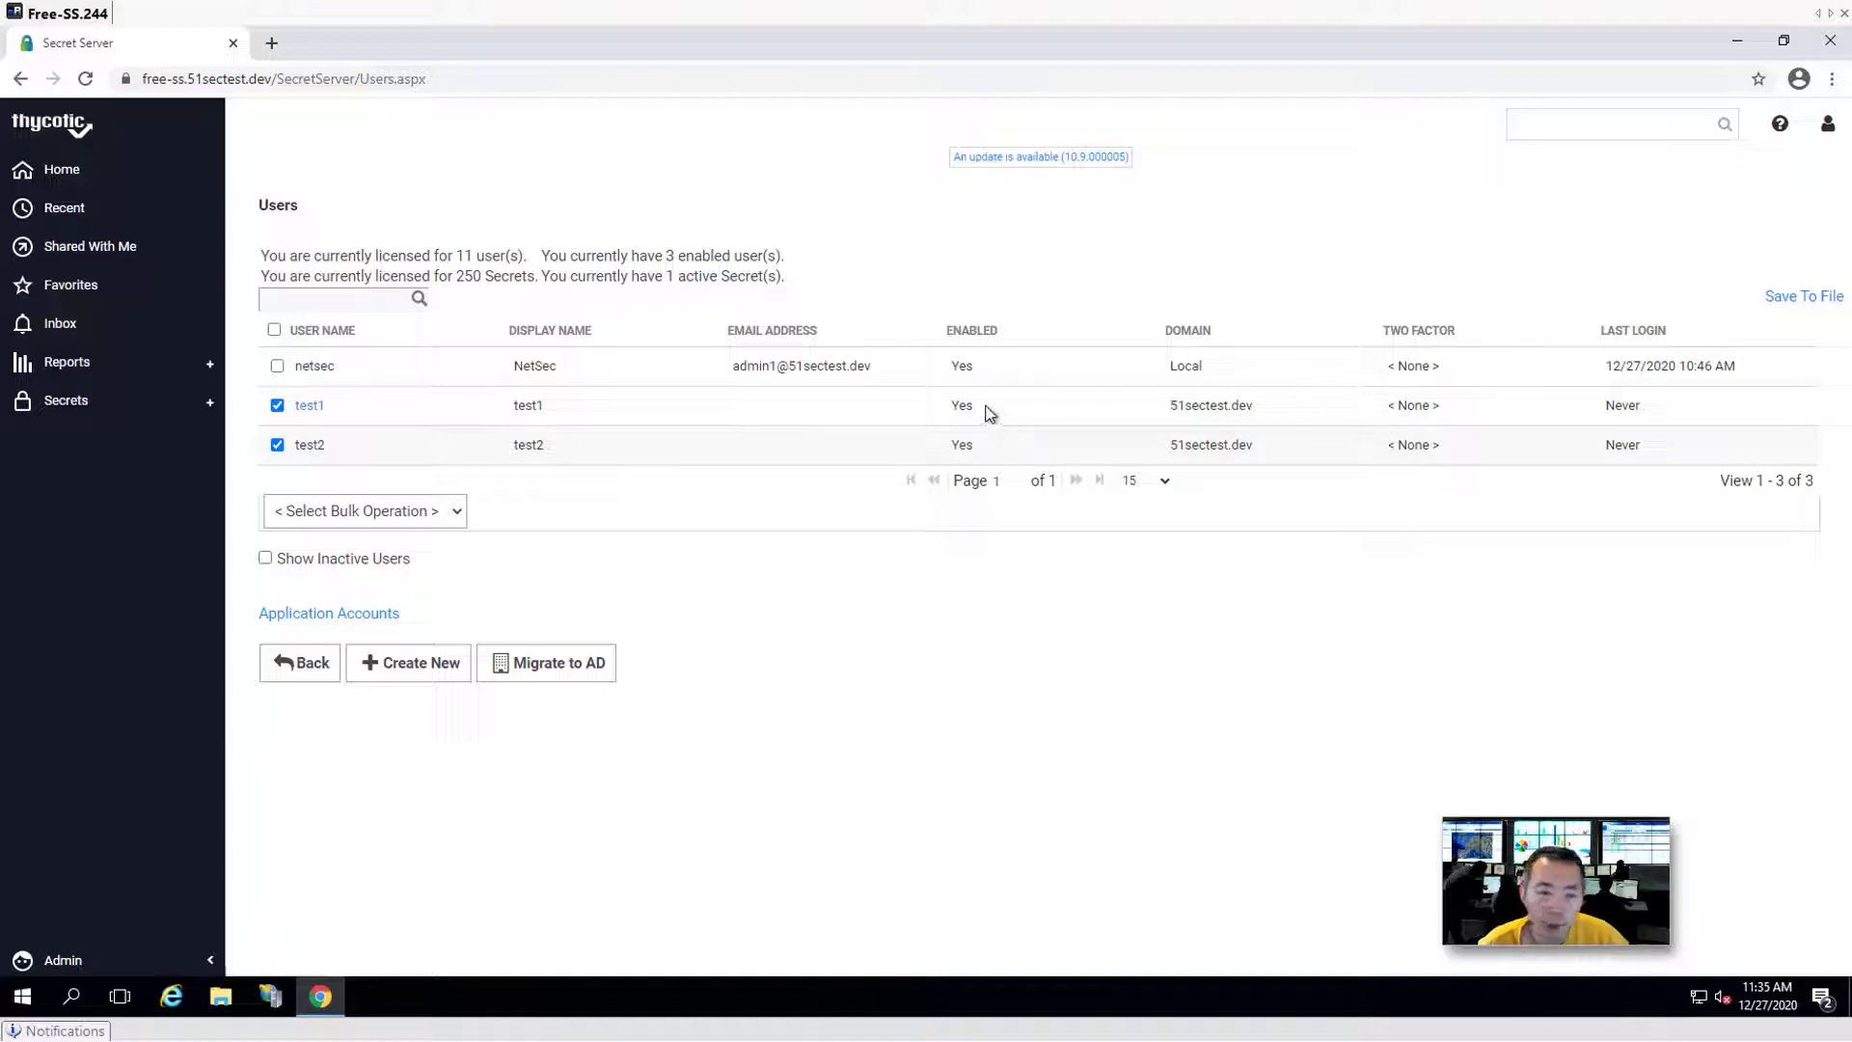
drag(982, 404, 944, 405)
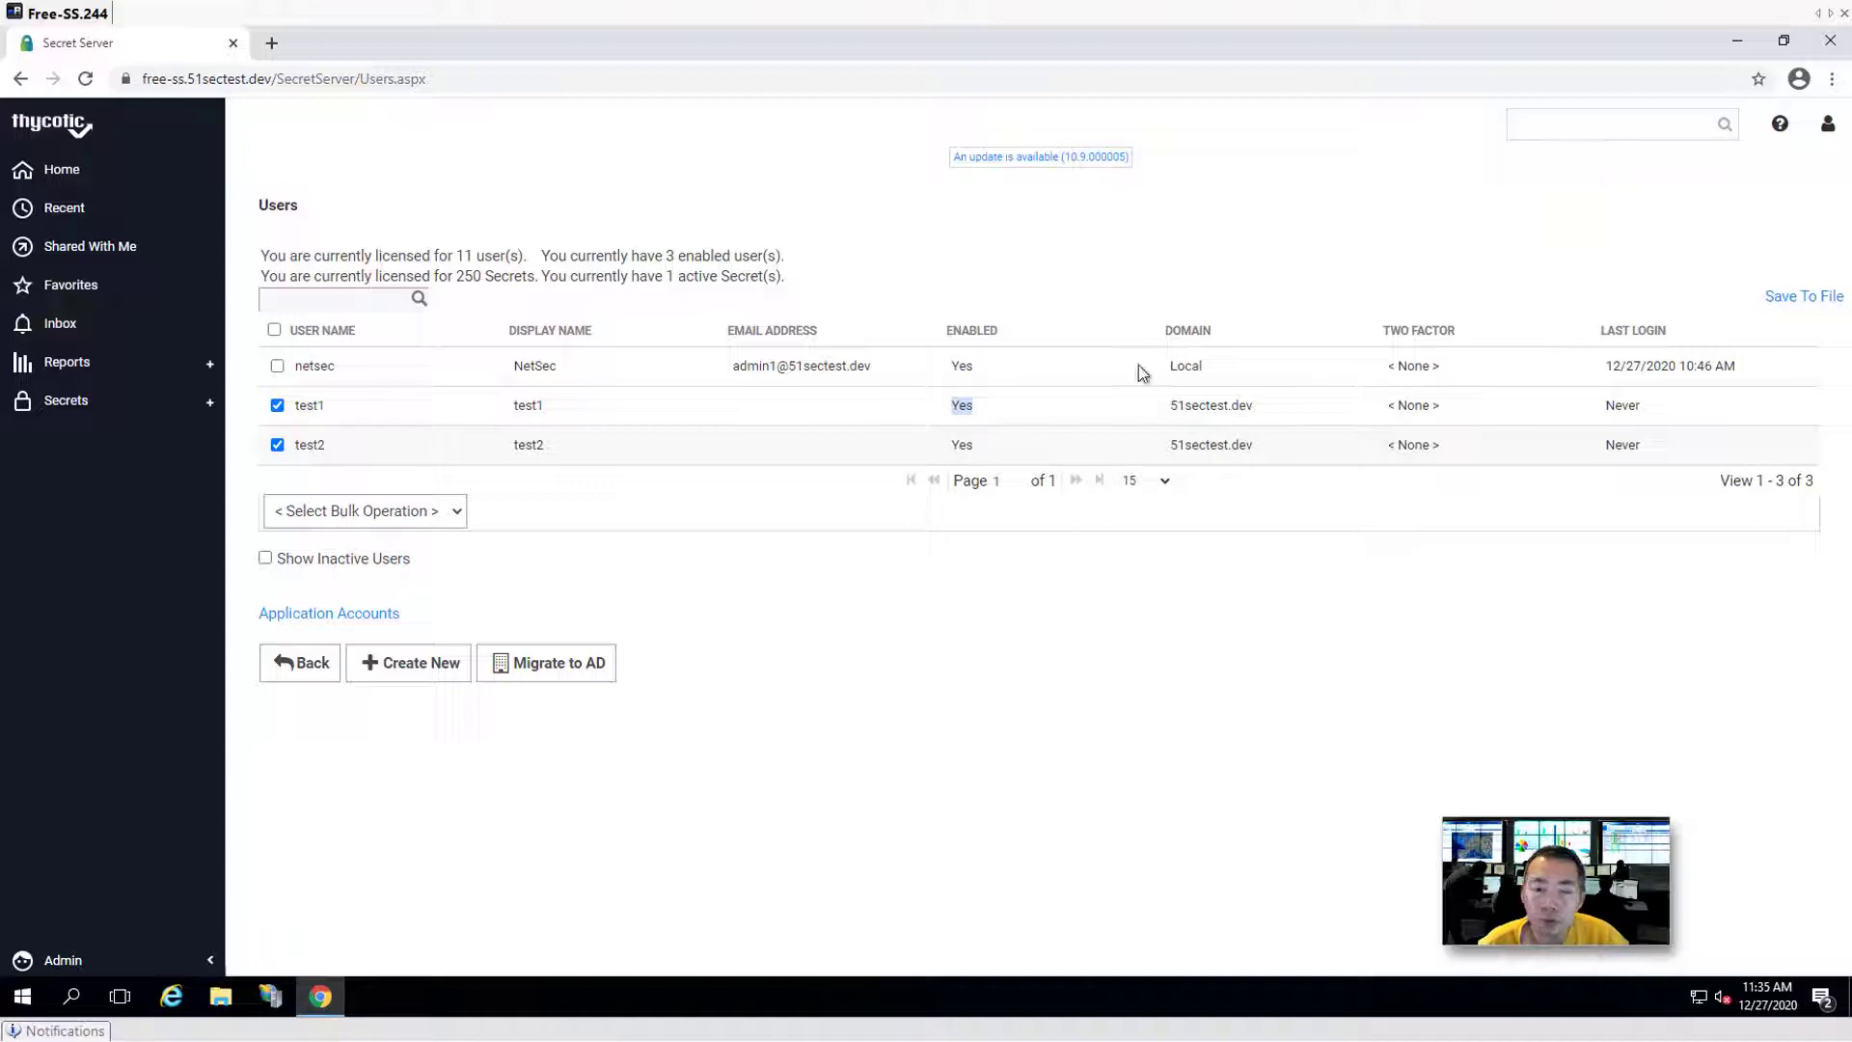
double_click(961, 444)
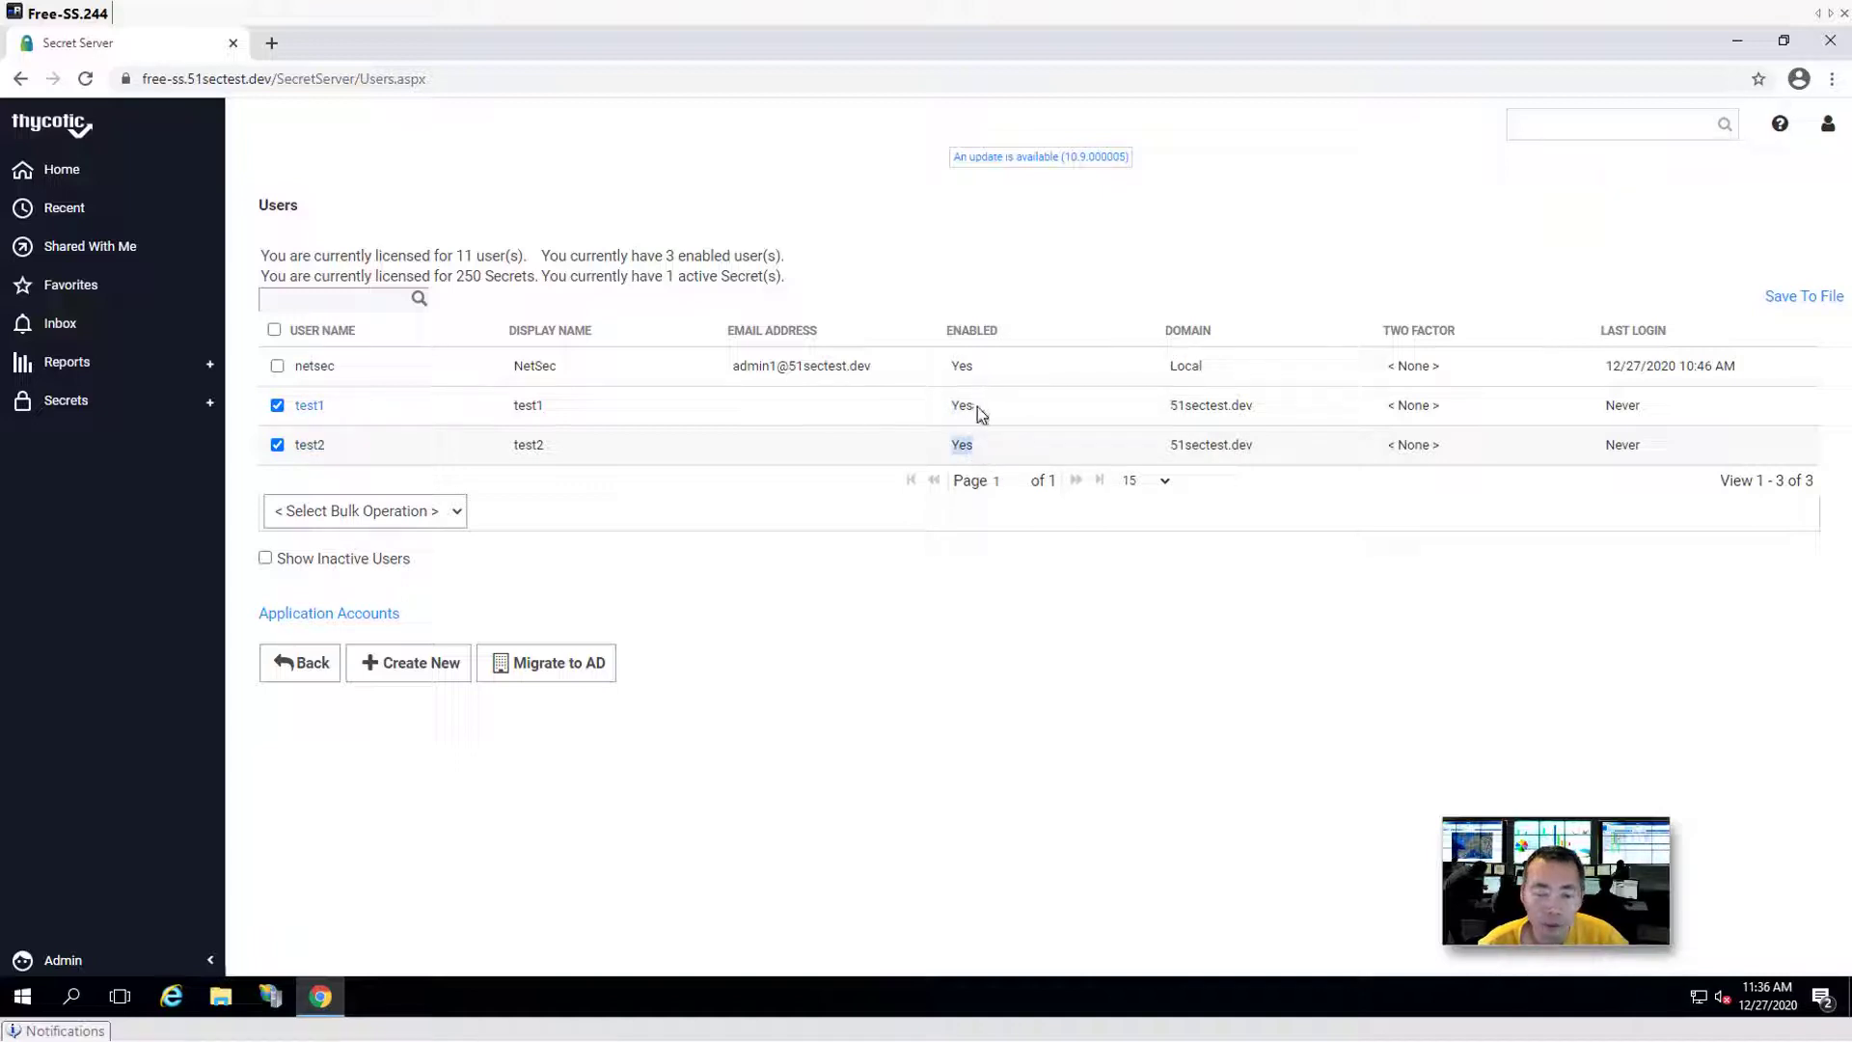
double_click(962, 406)
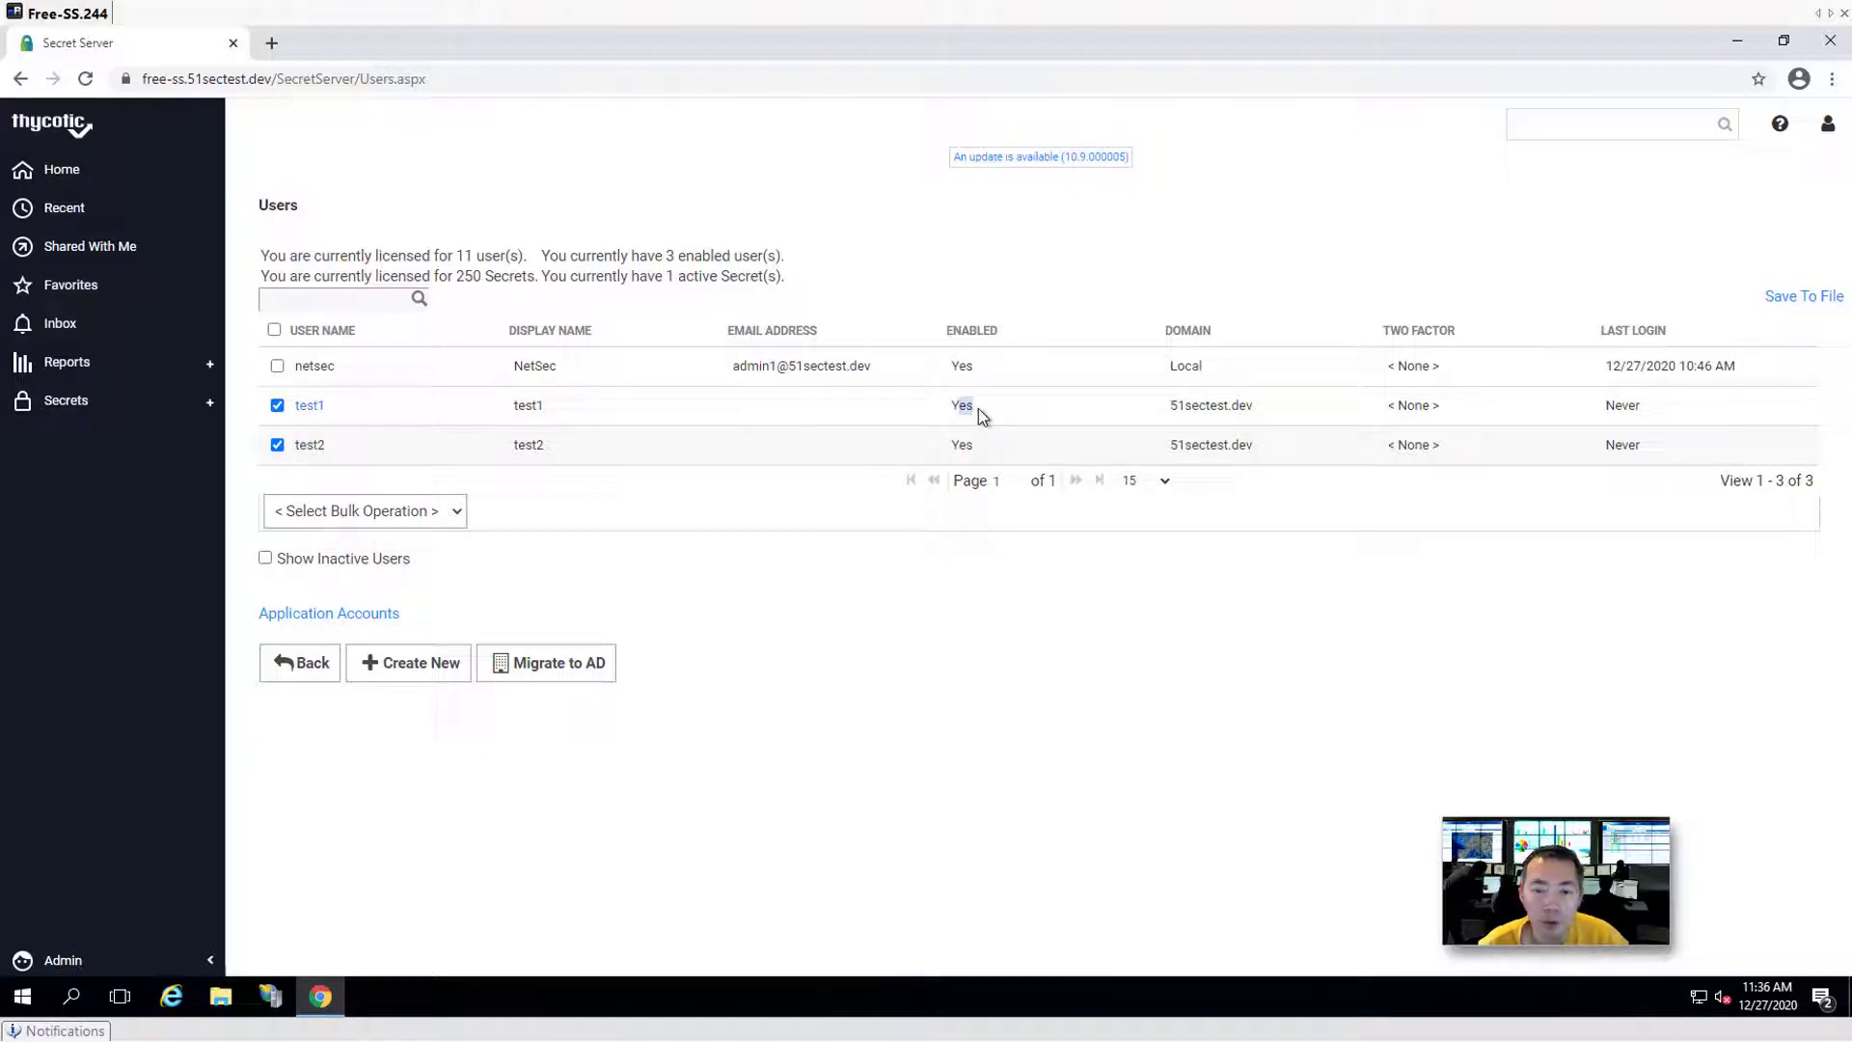
click(1490, 325)
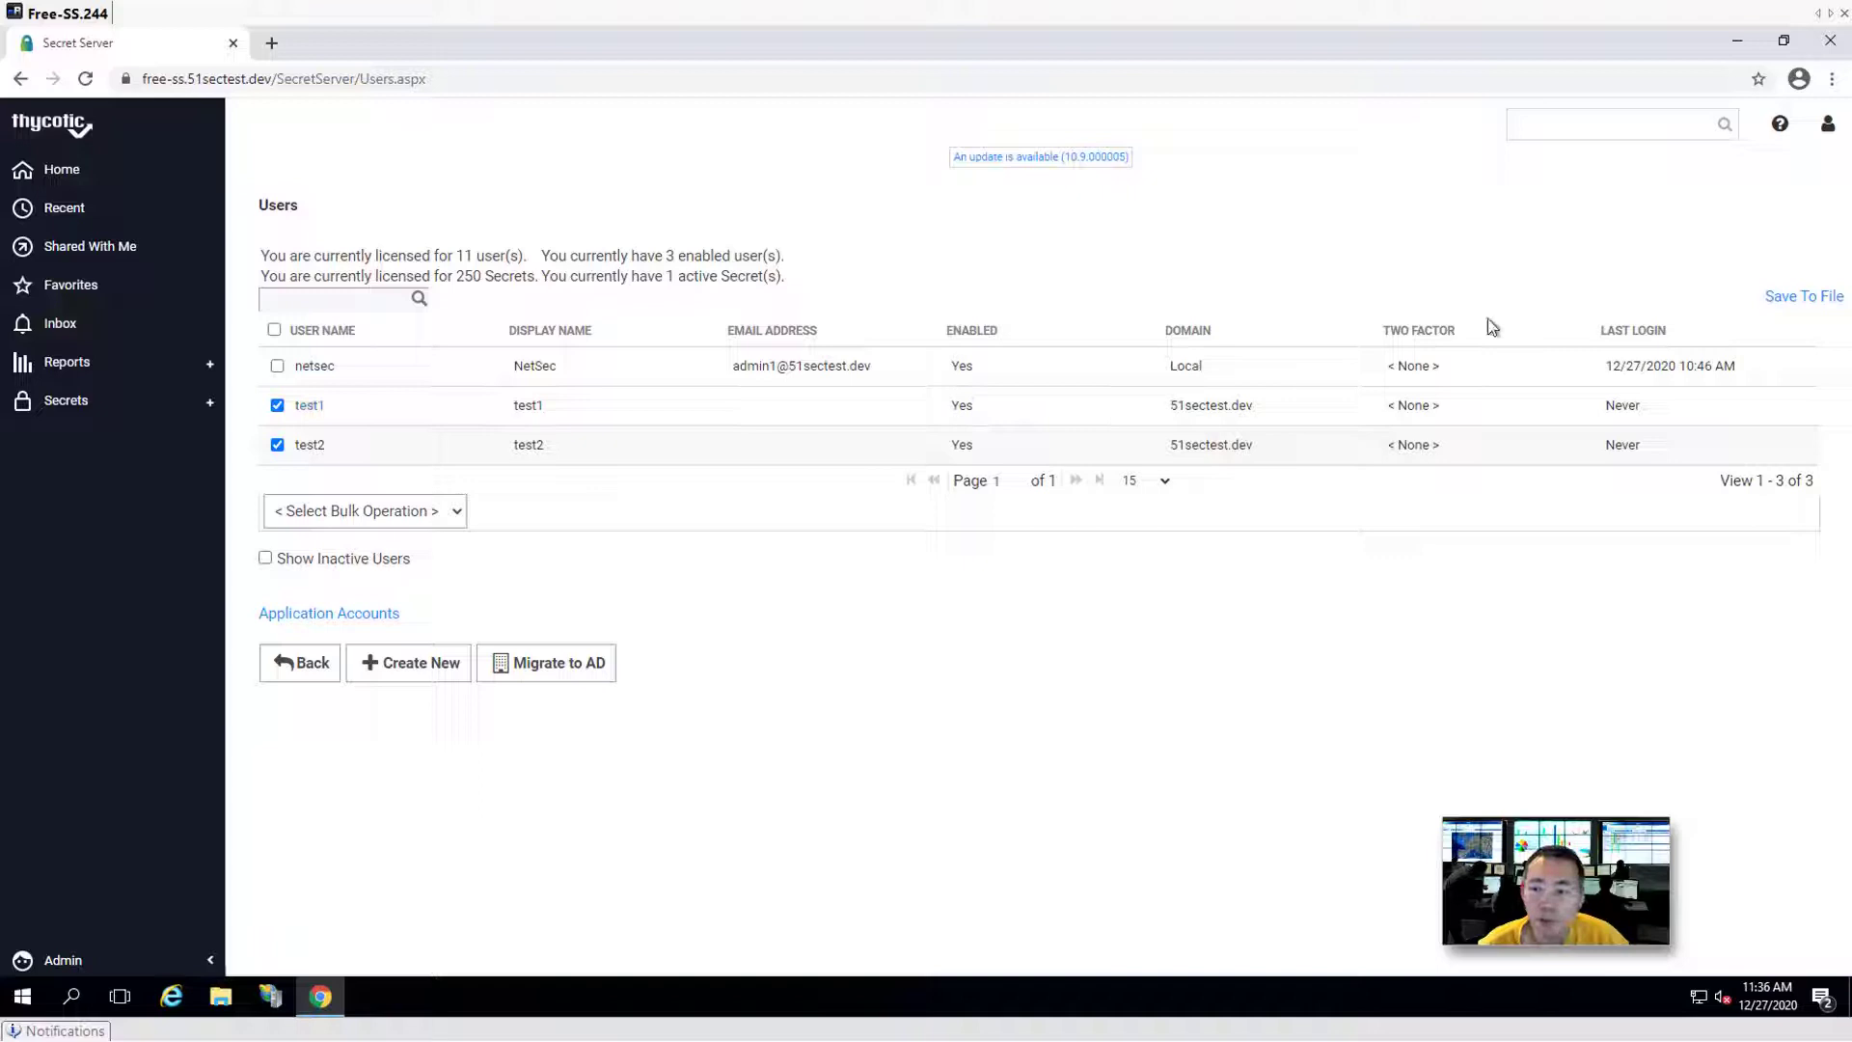
click(1828, 127)
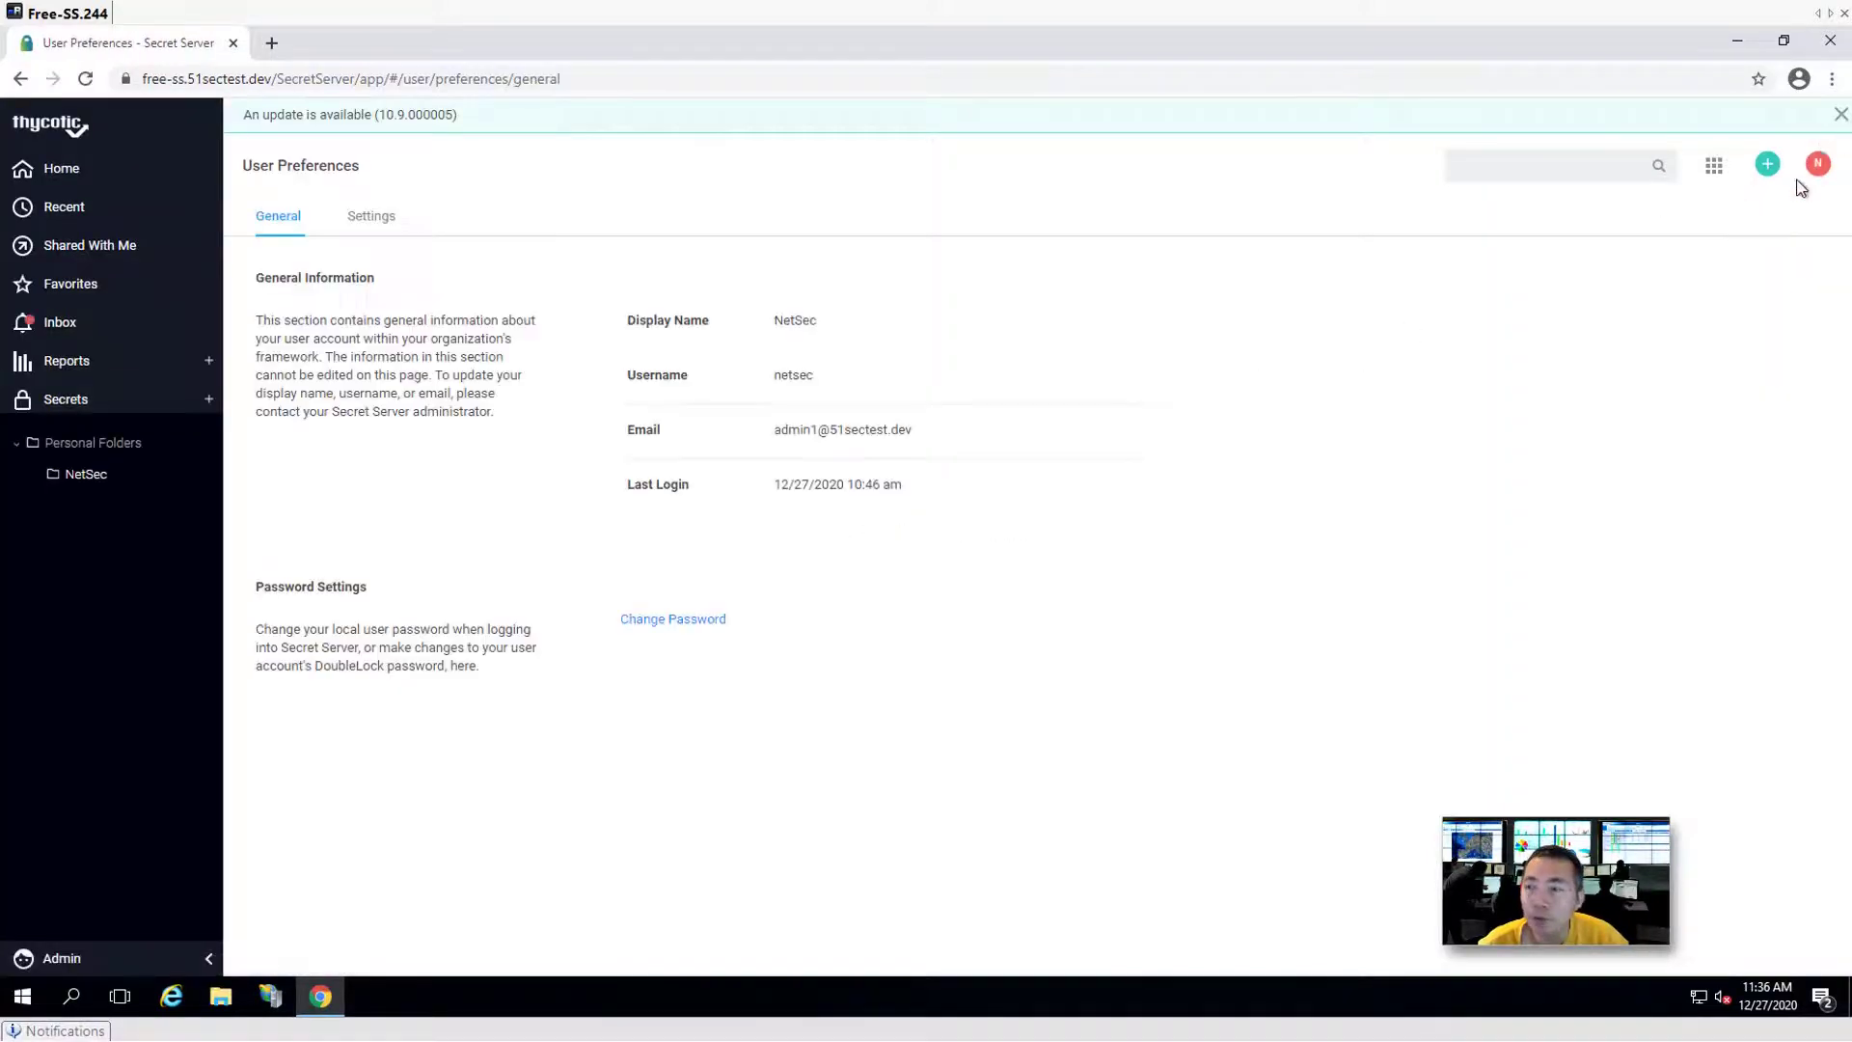
- Log out of the admin account and return to the sign-in form
click(1817, 164)
click(1721, 332)
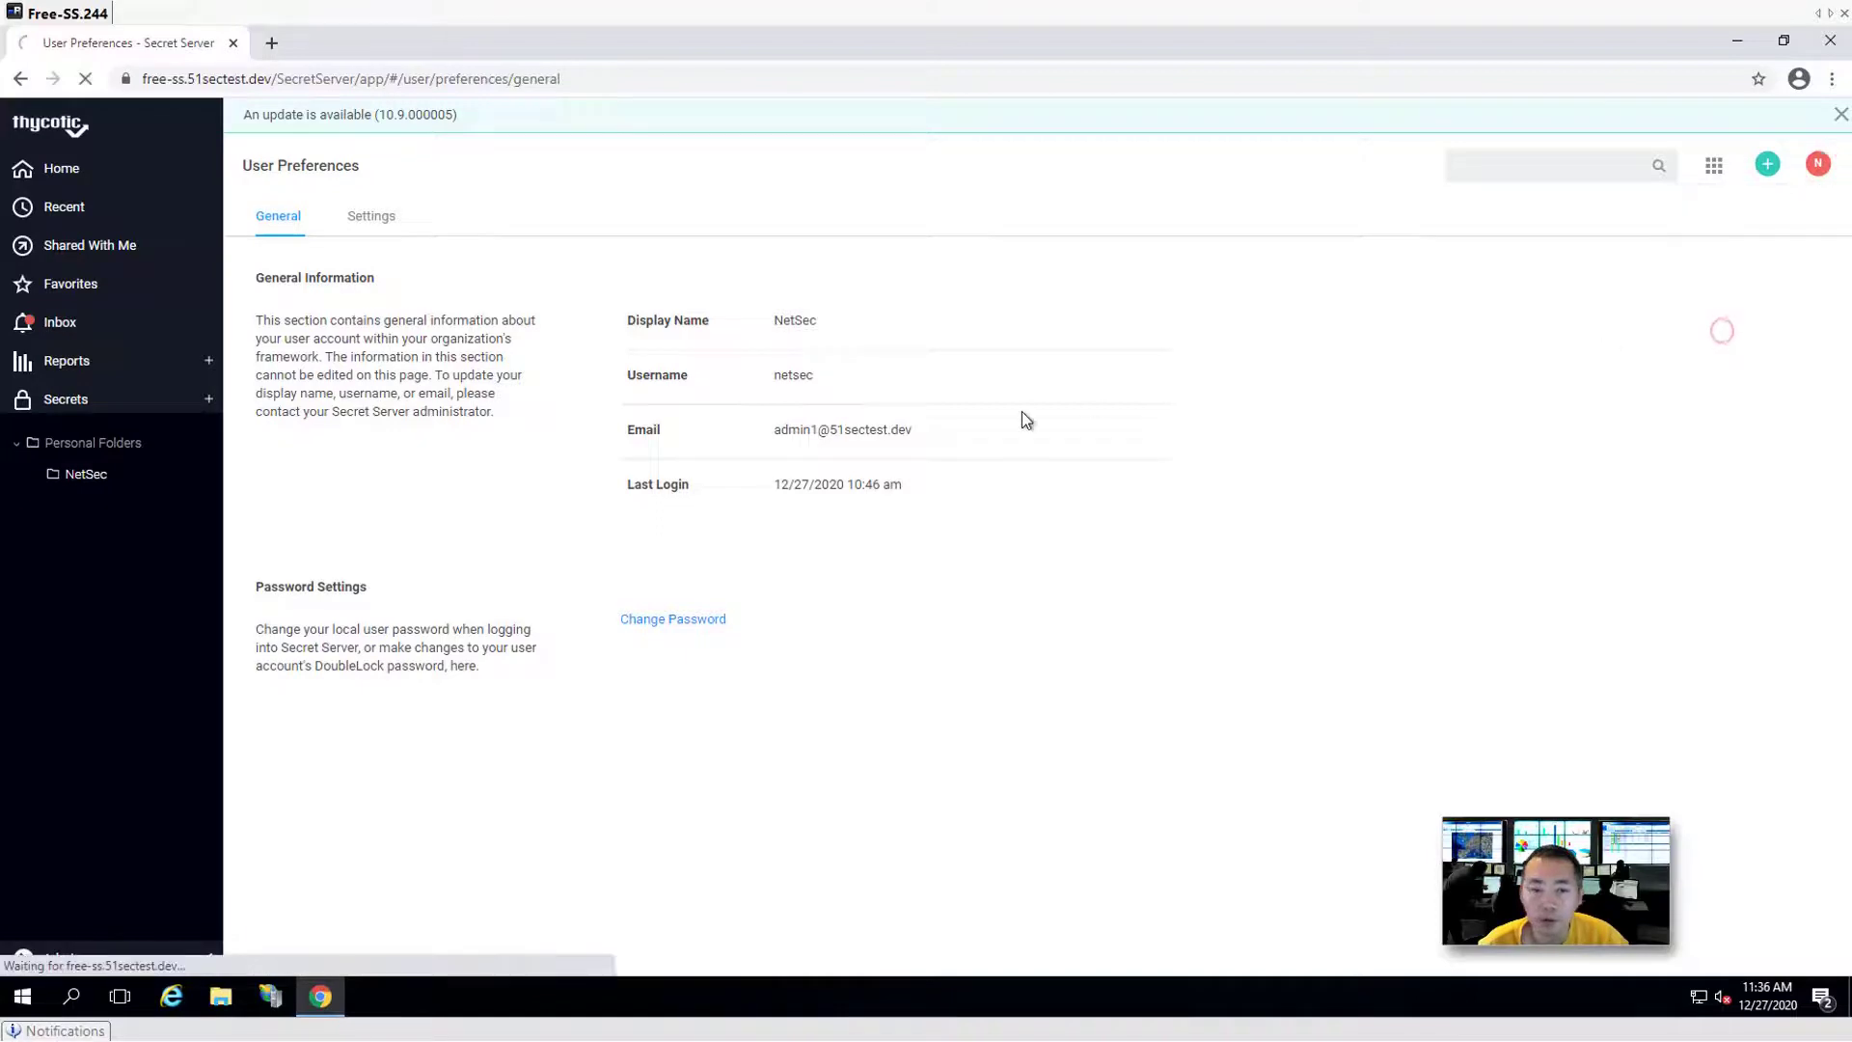
click(939, 289)
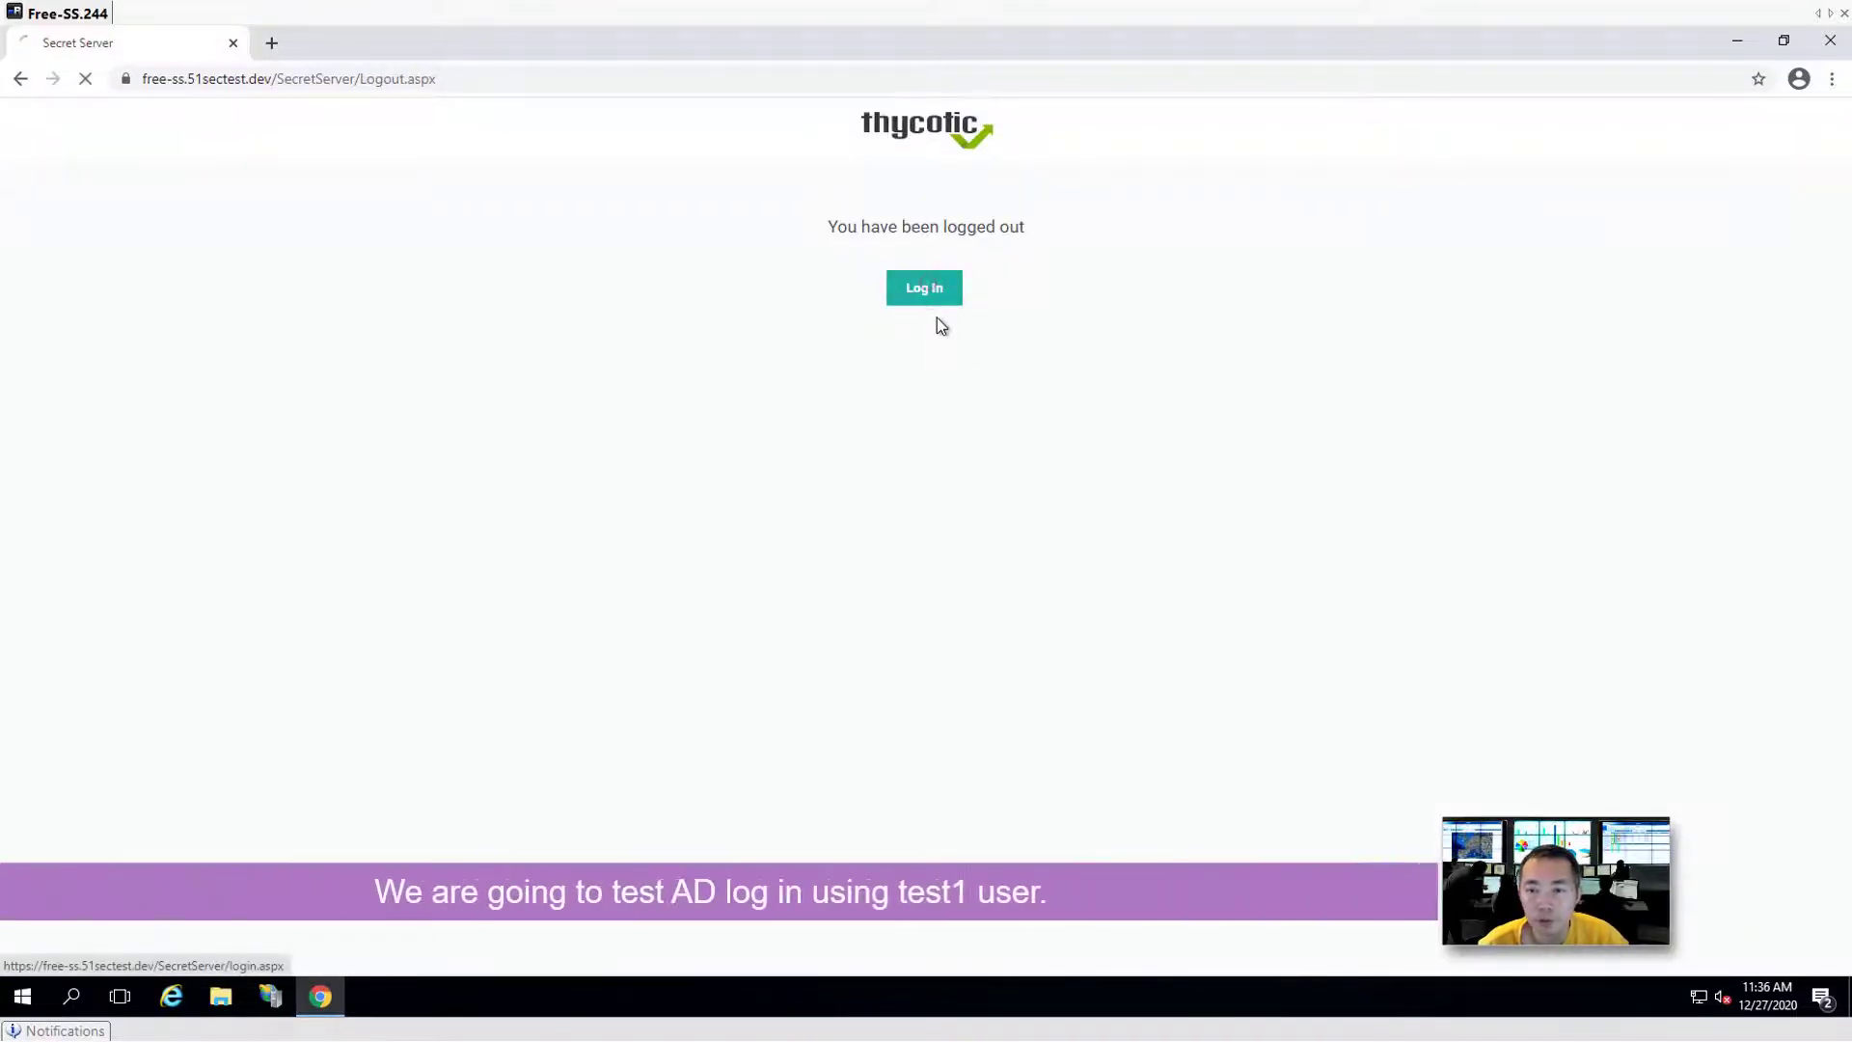
- Sign in as test1 with its password on the 51sectest.dev domain
click(894, 316)
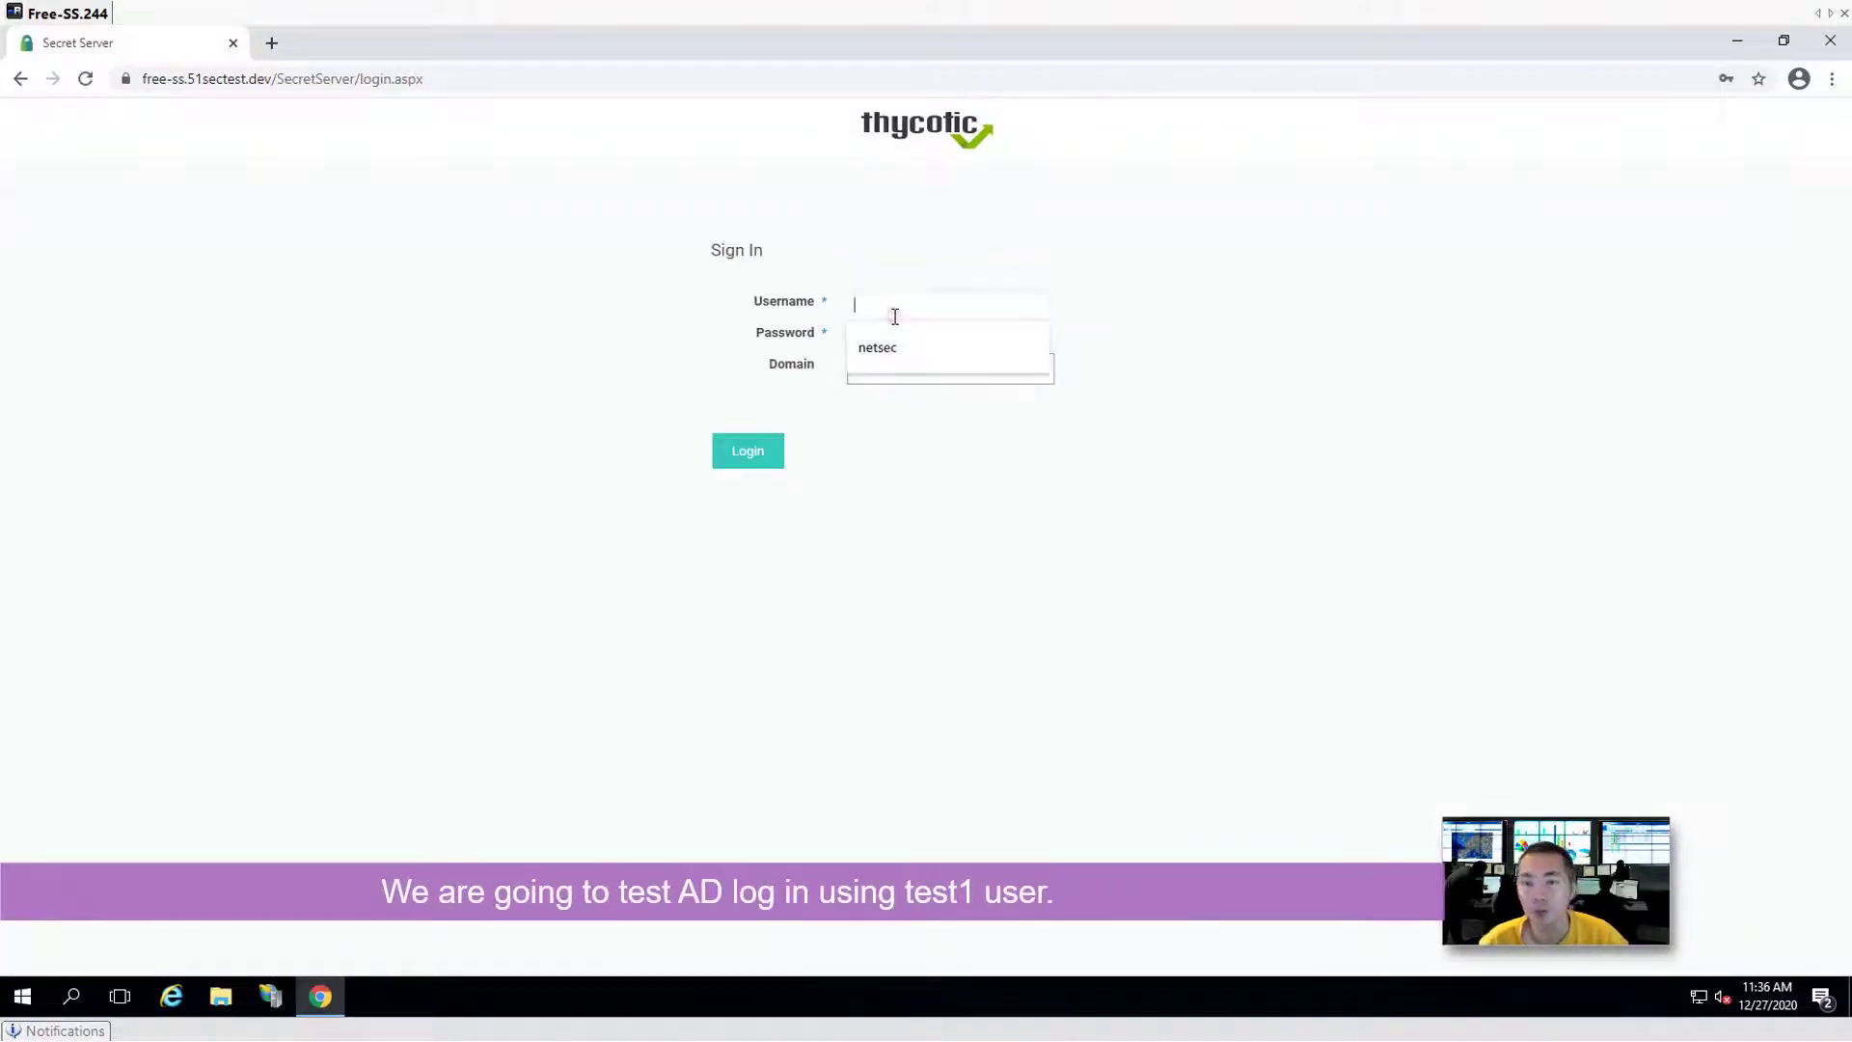
text(test1)
key(Tab)
text(•••••••••)
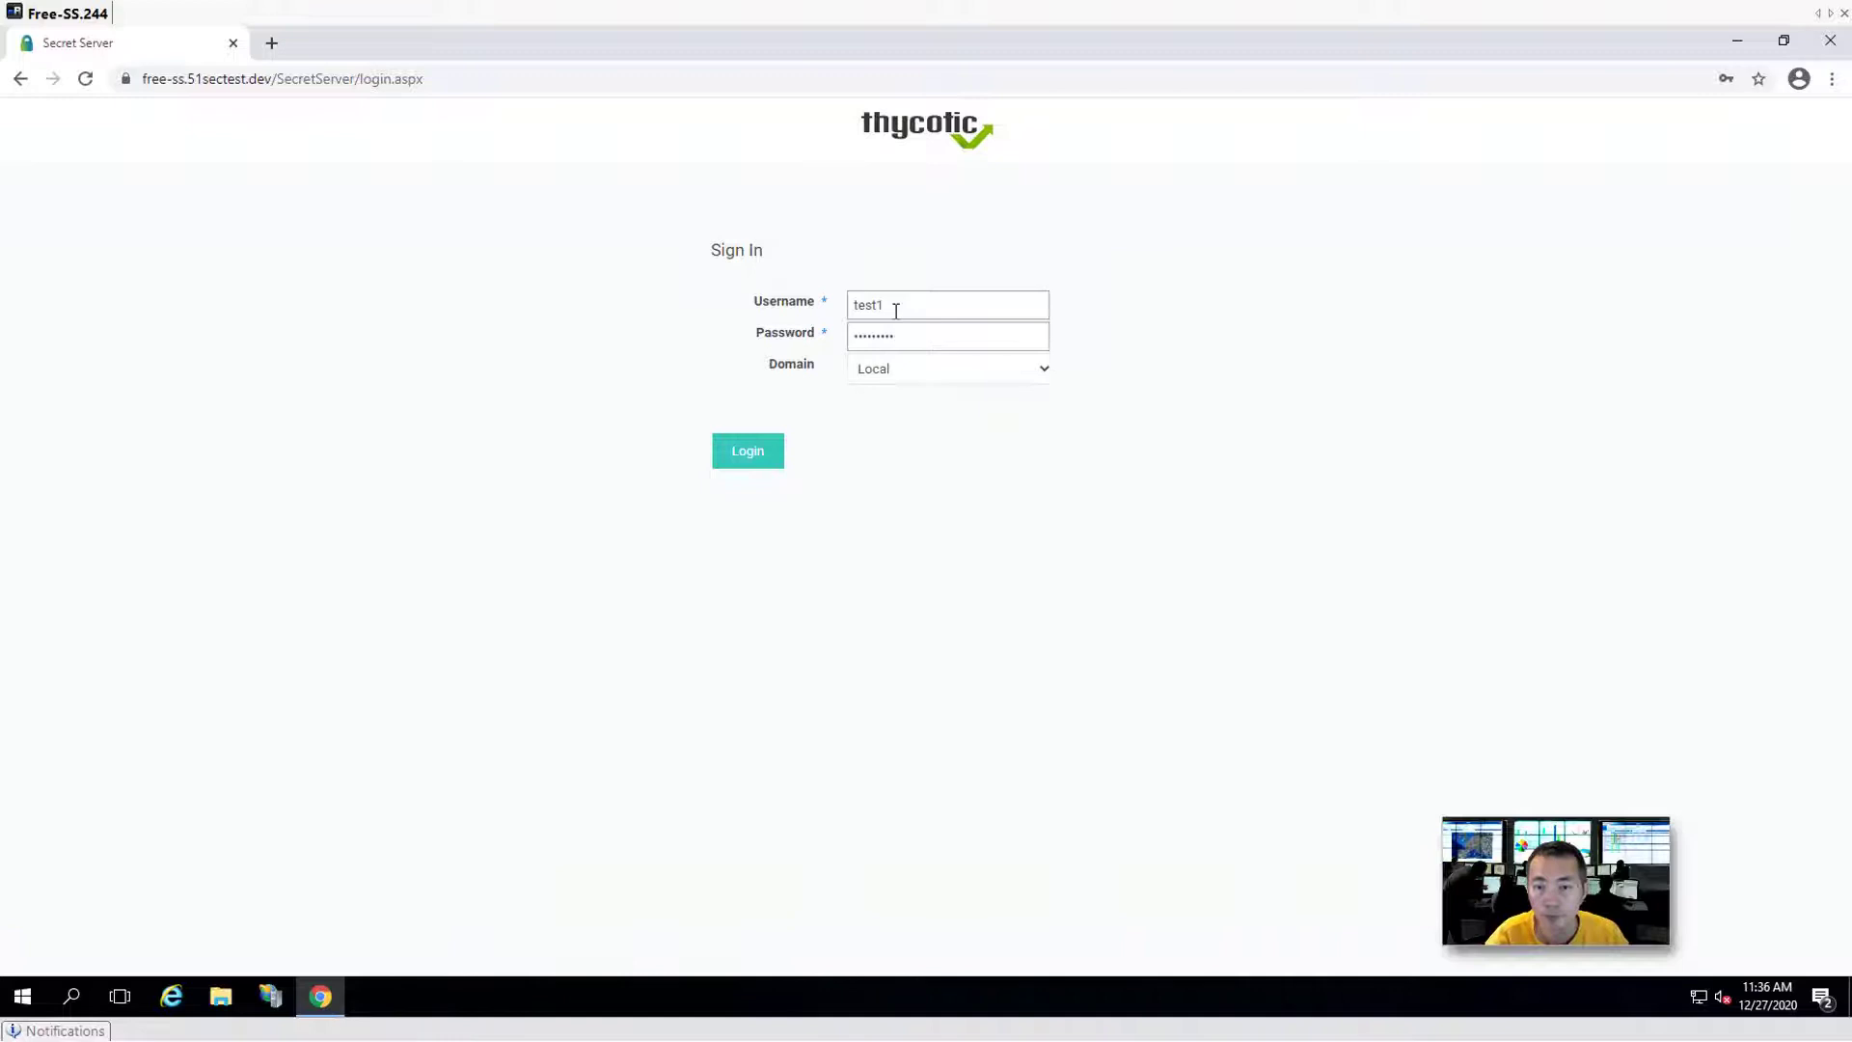
click(909, 386)
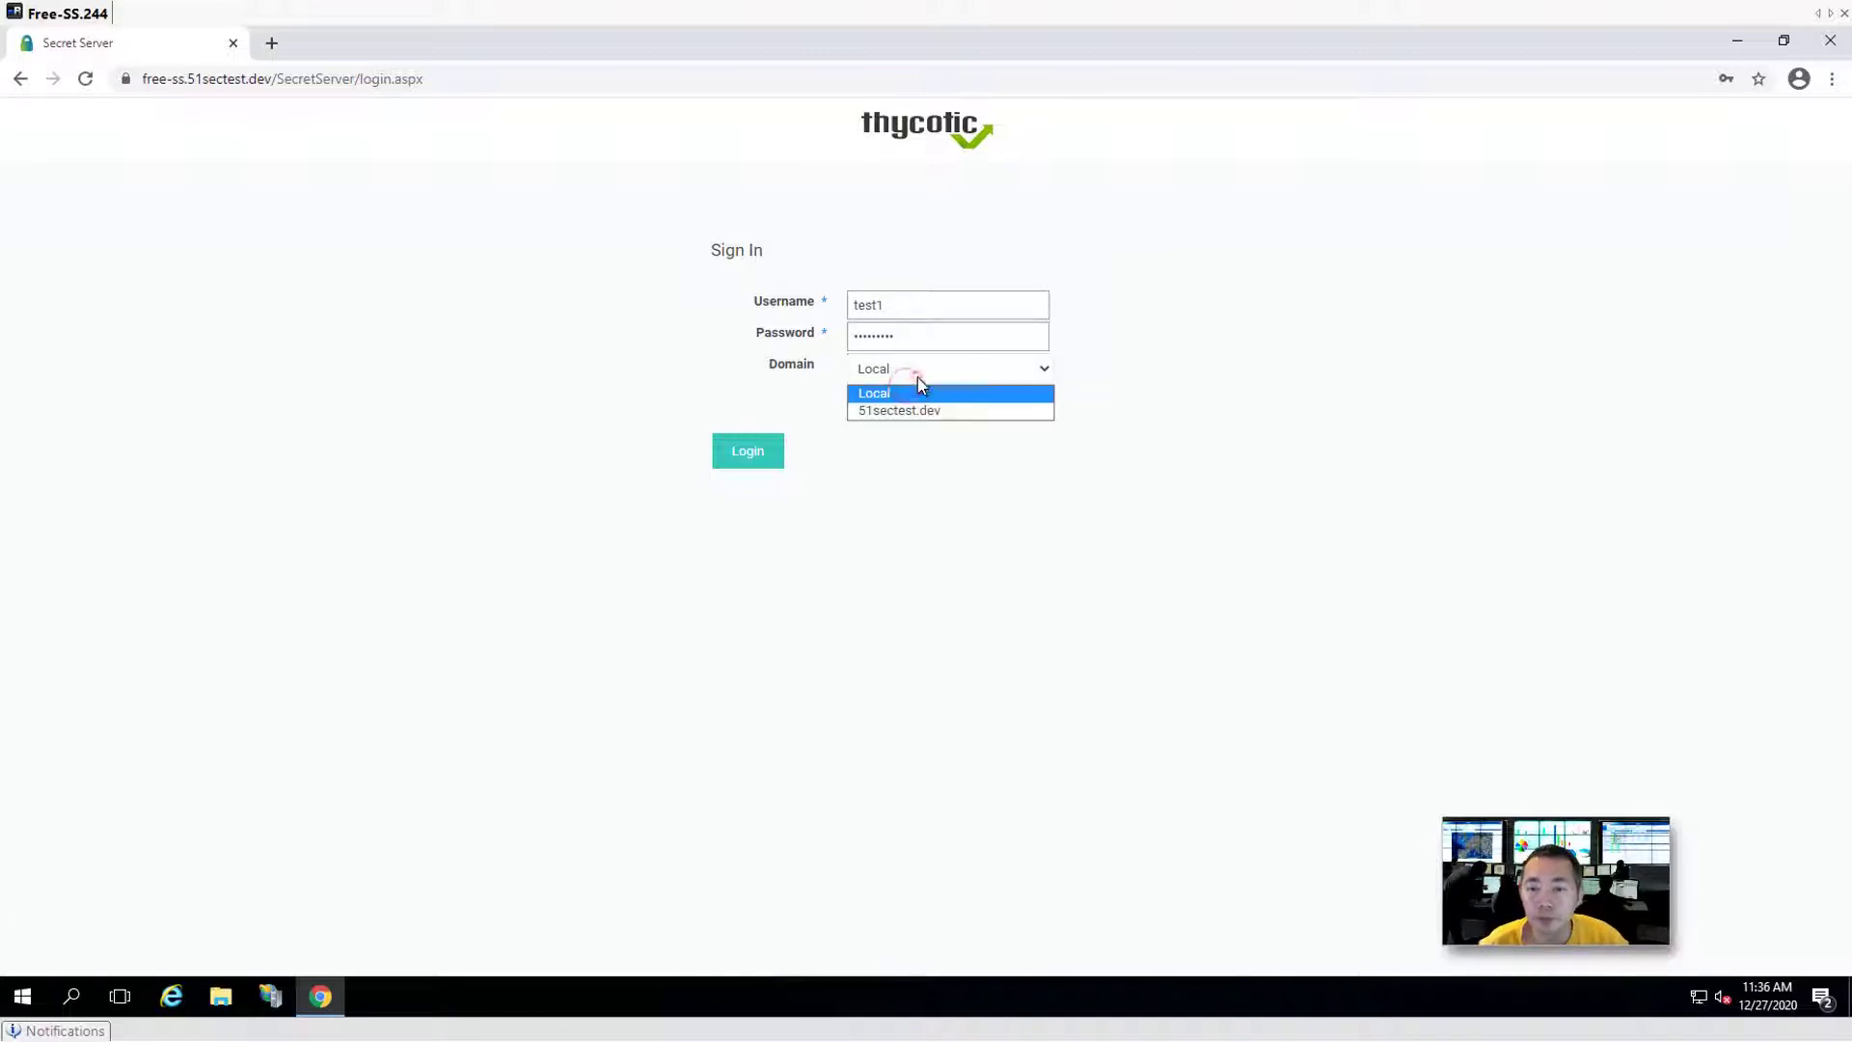
click(910, 413)
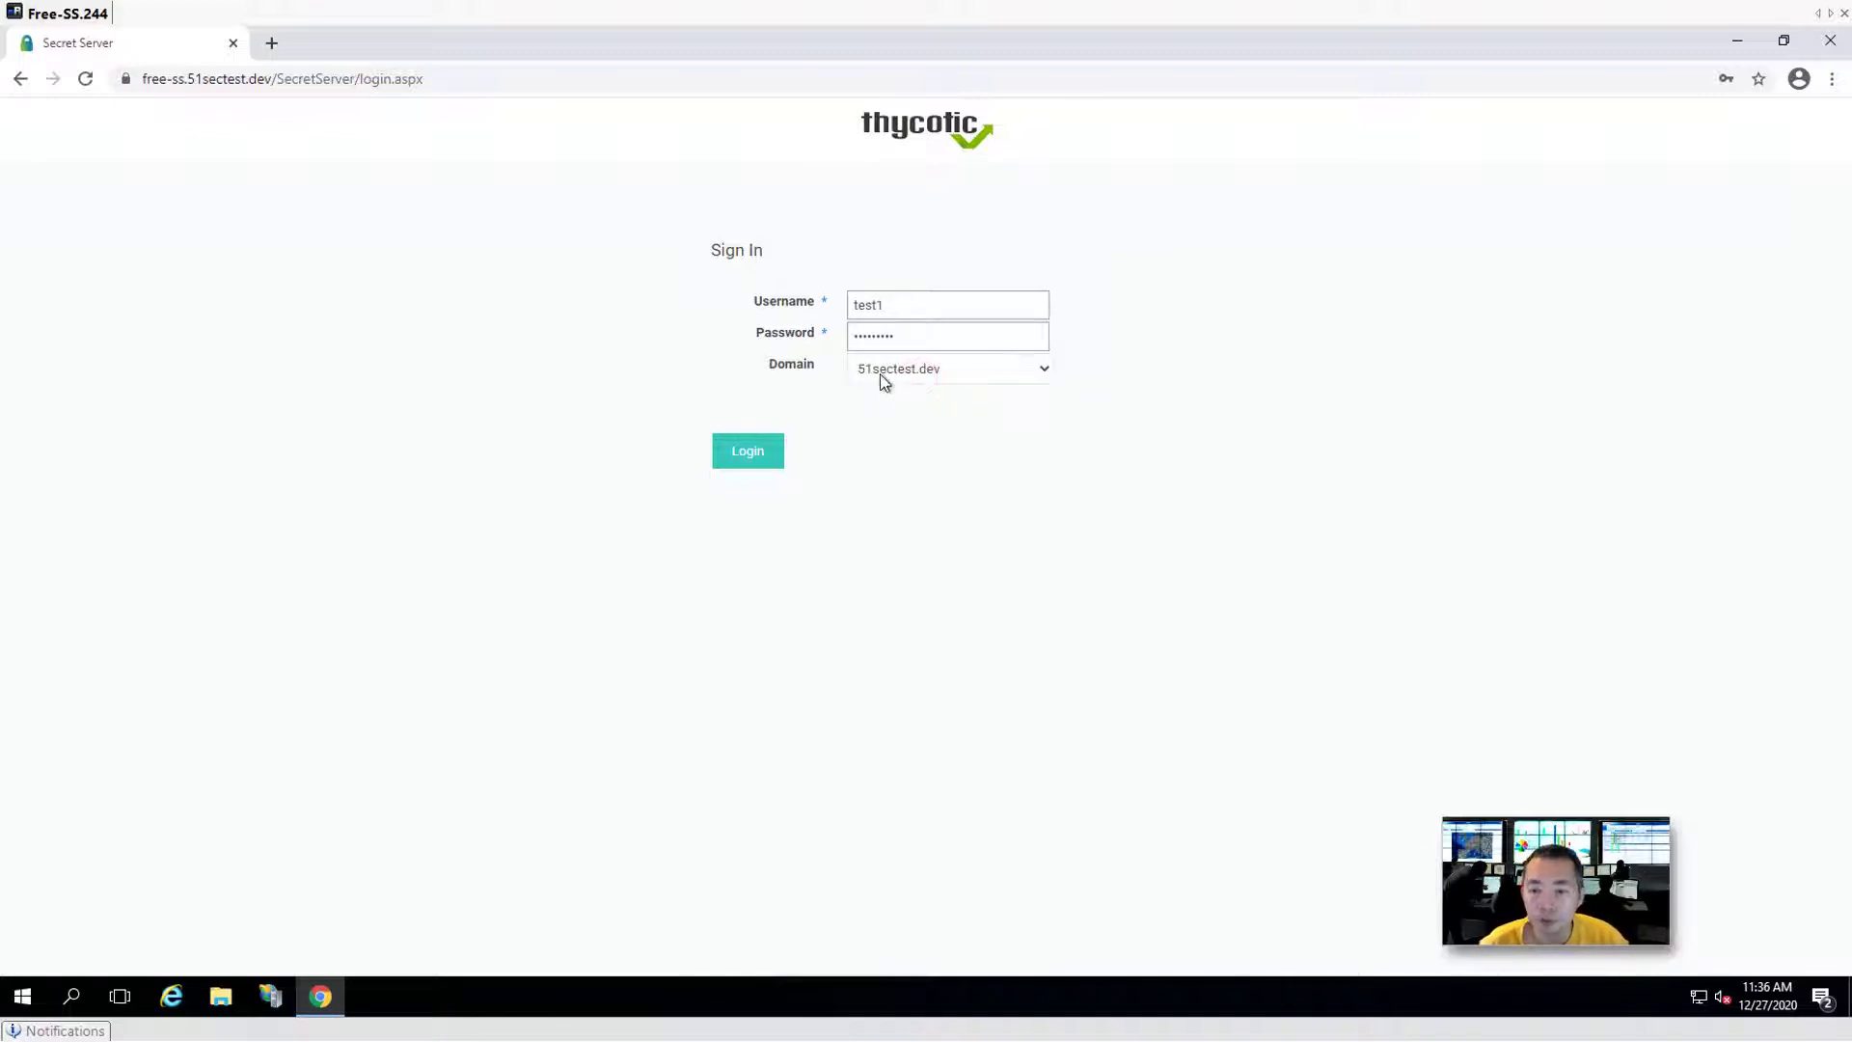
click(738, 464)
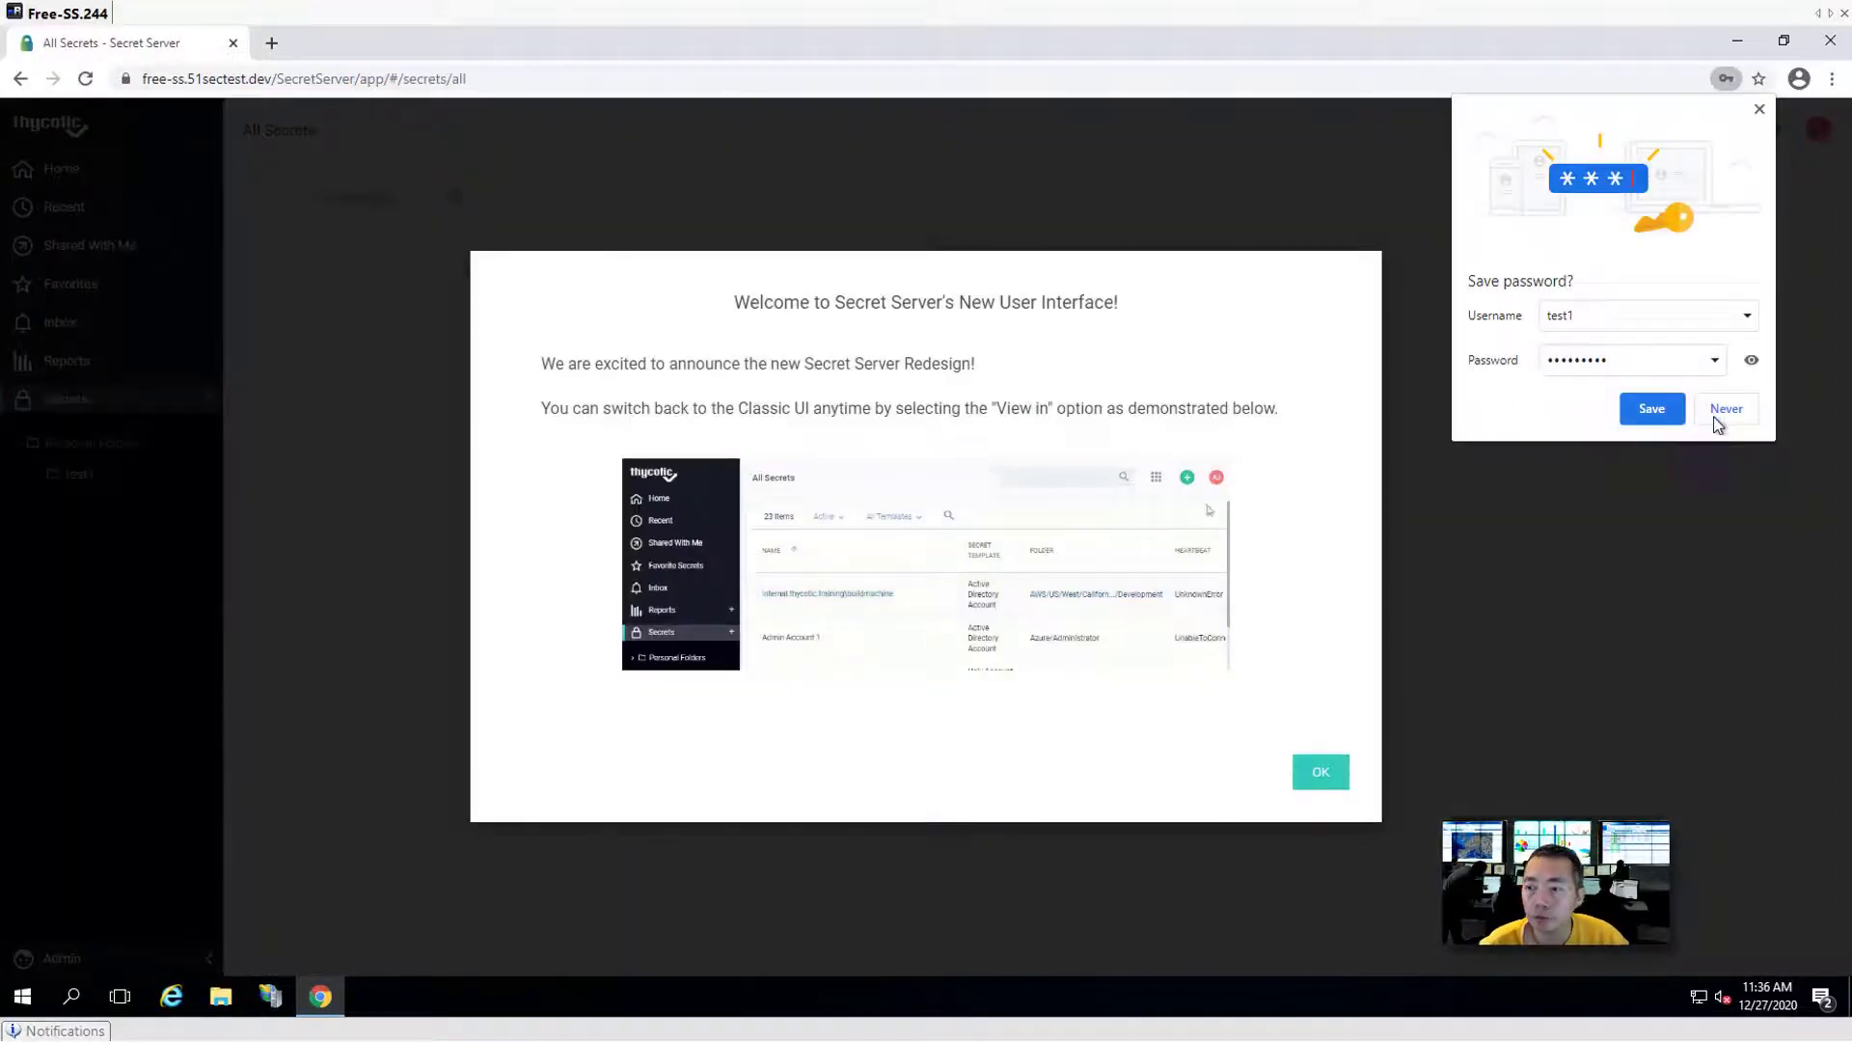
- Decline Chrome's offer to save test1's password and dismiss the new-interface welcome message
click(1717, 420)
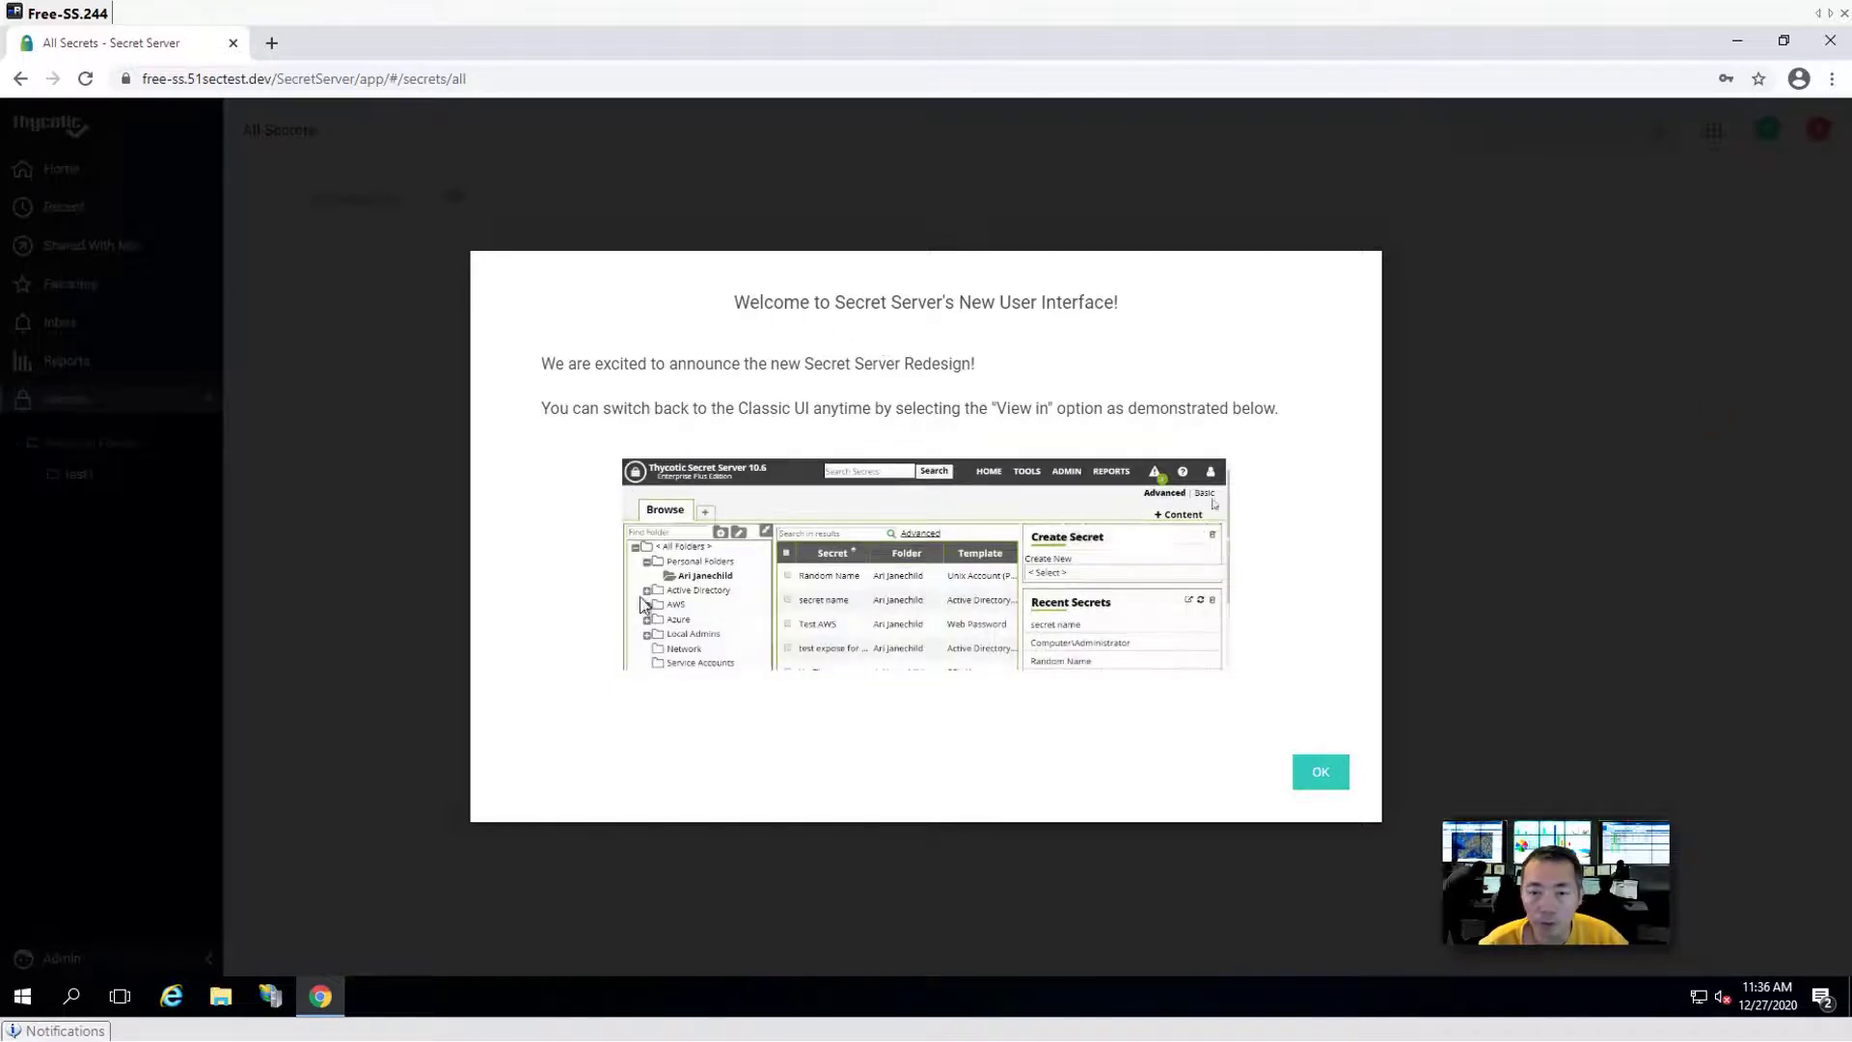
click(1320, 772)
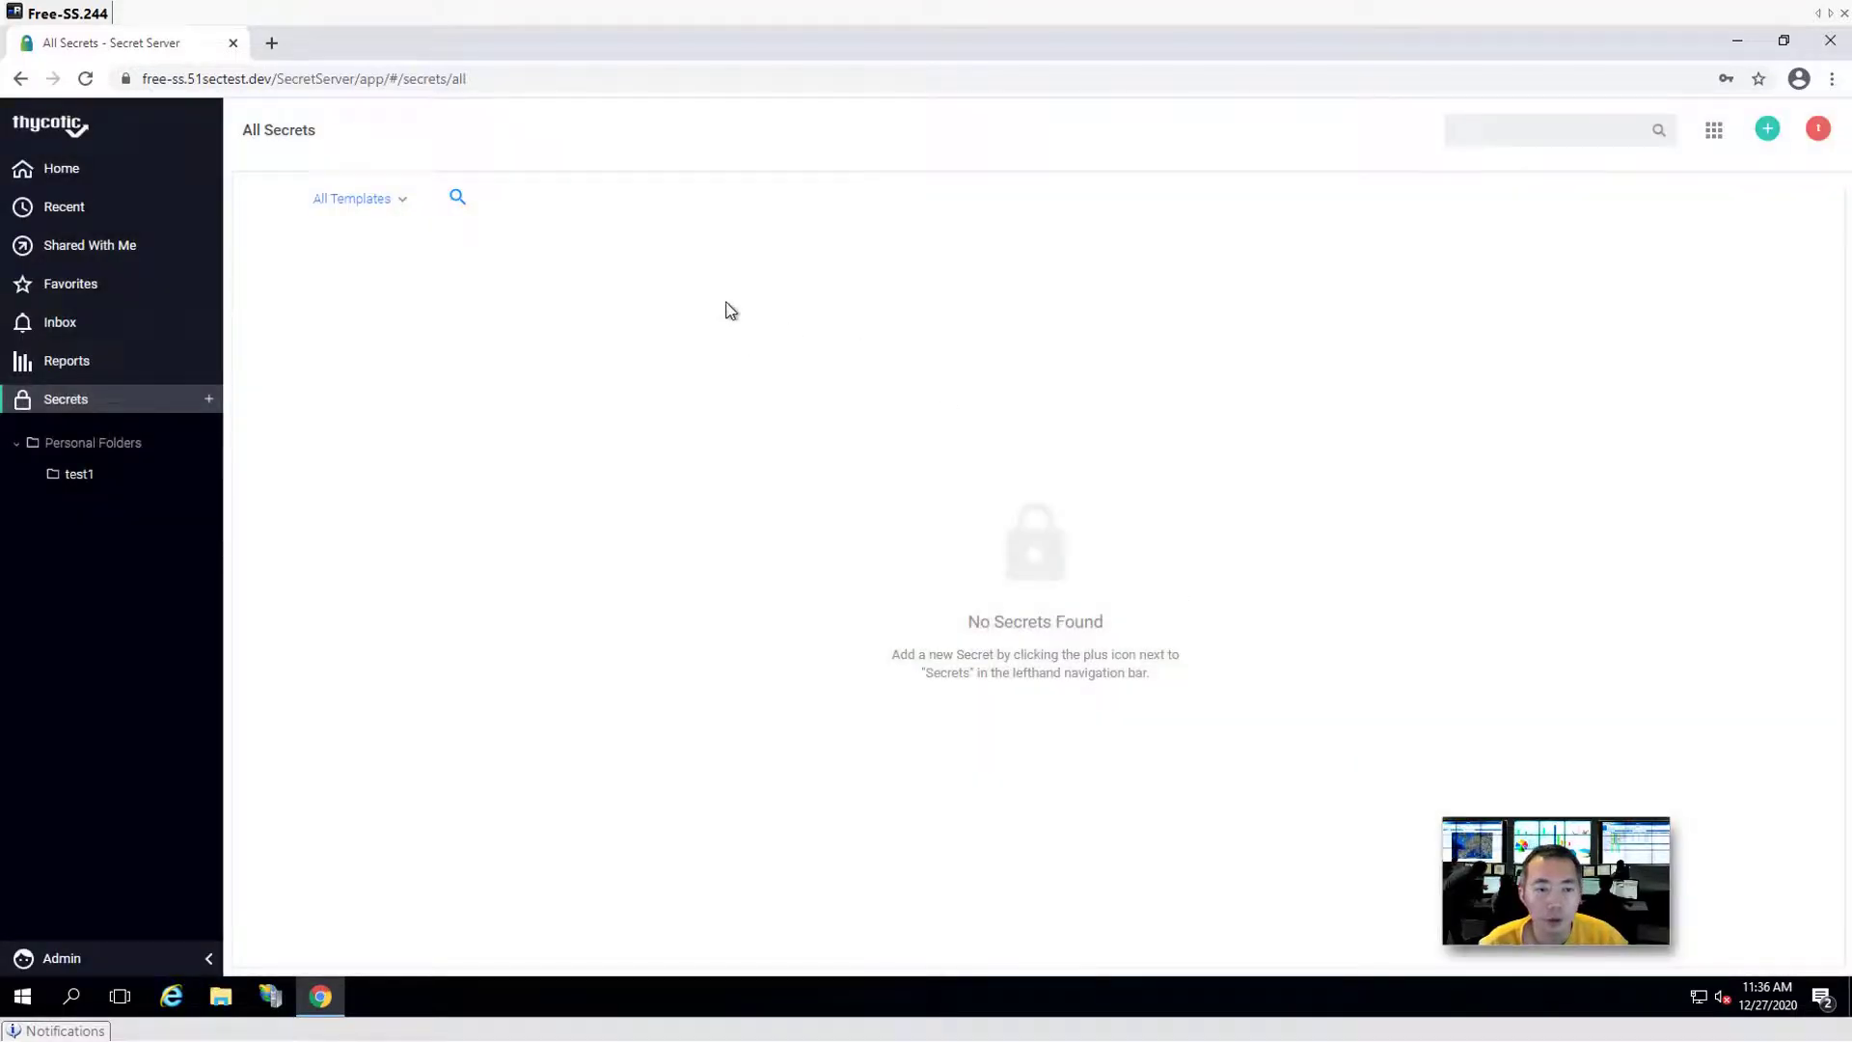
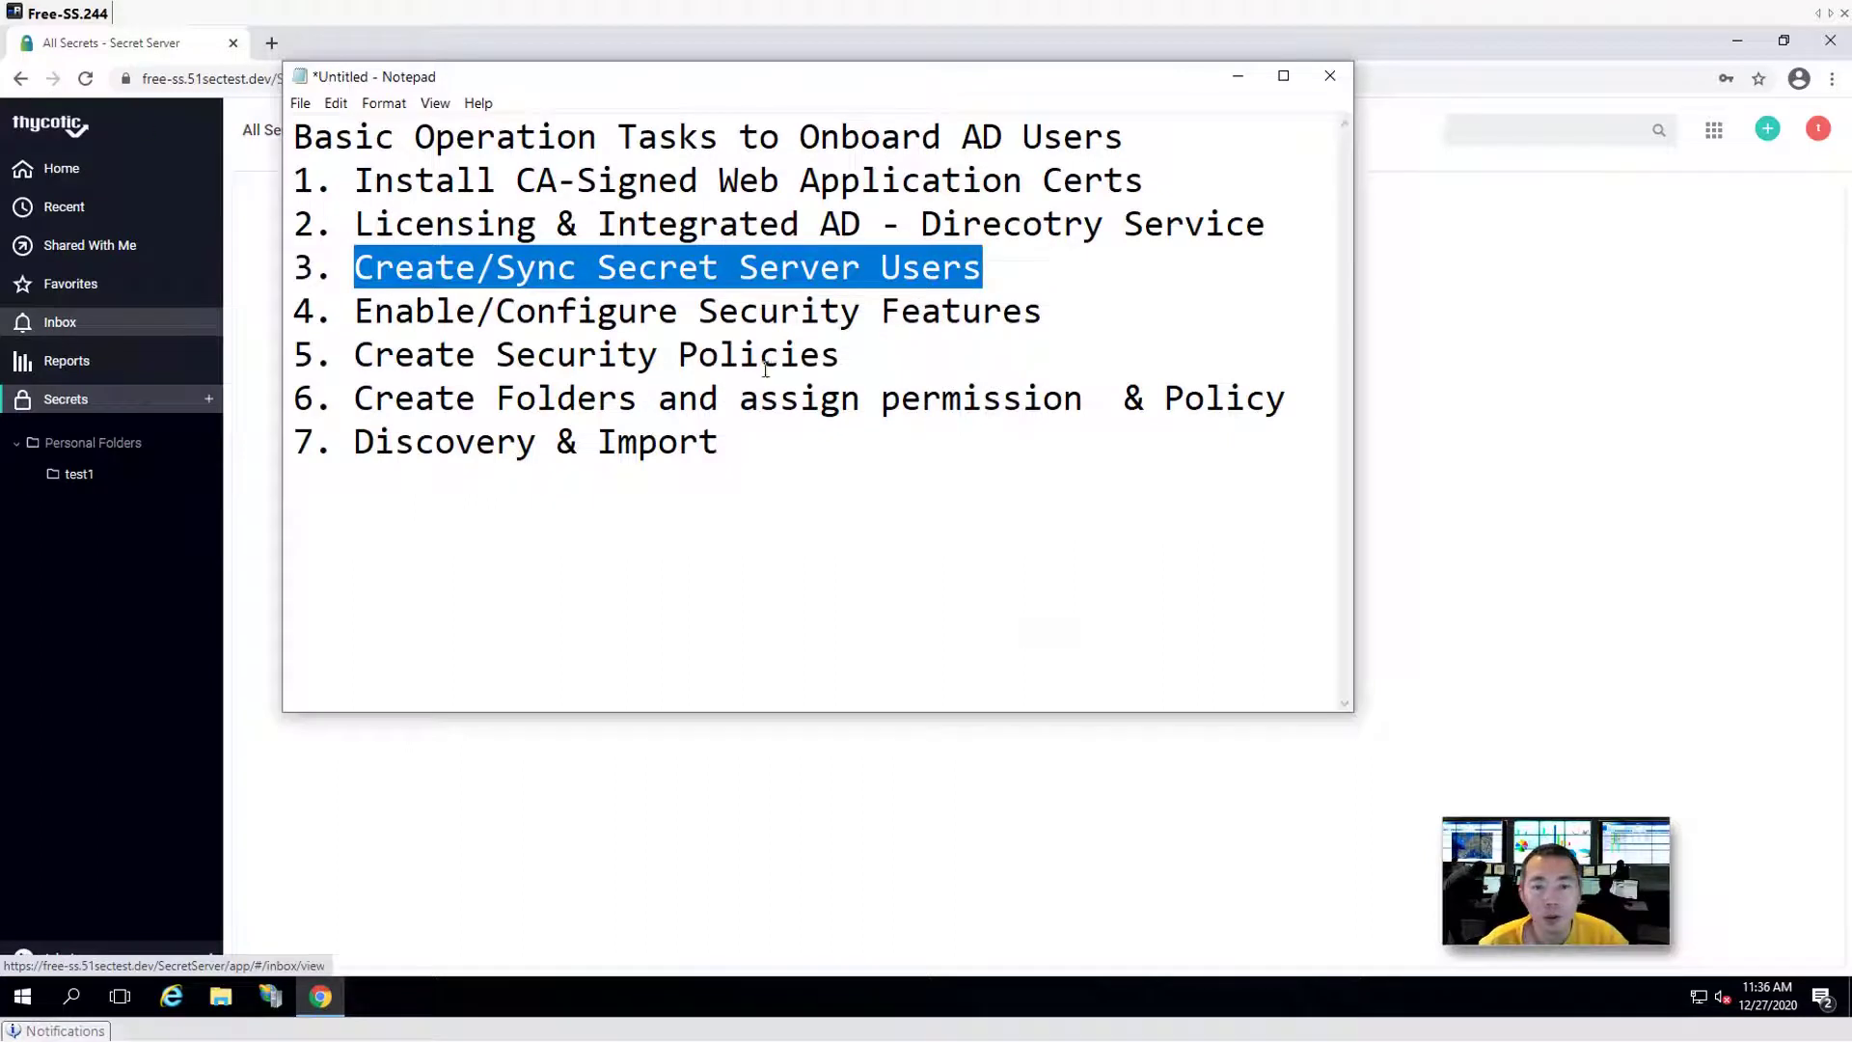
- Mark step 4 in the Notepad task list, then log out of Secret Server
drag(1070, 310, 293, 310)
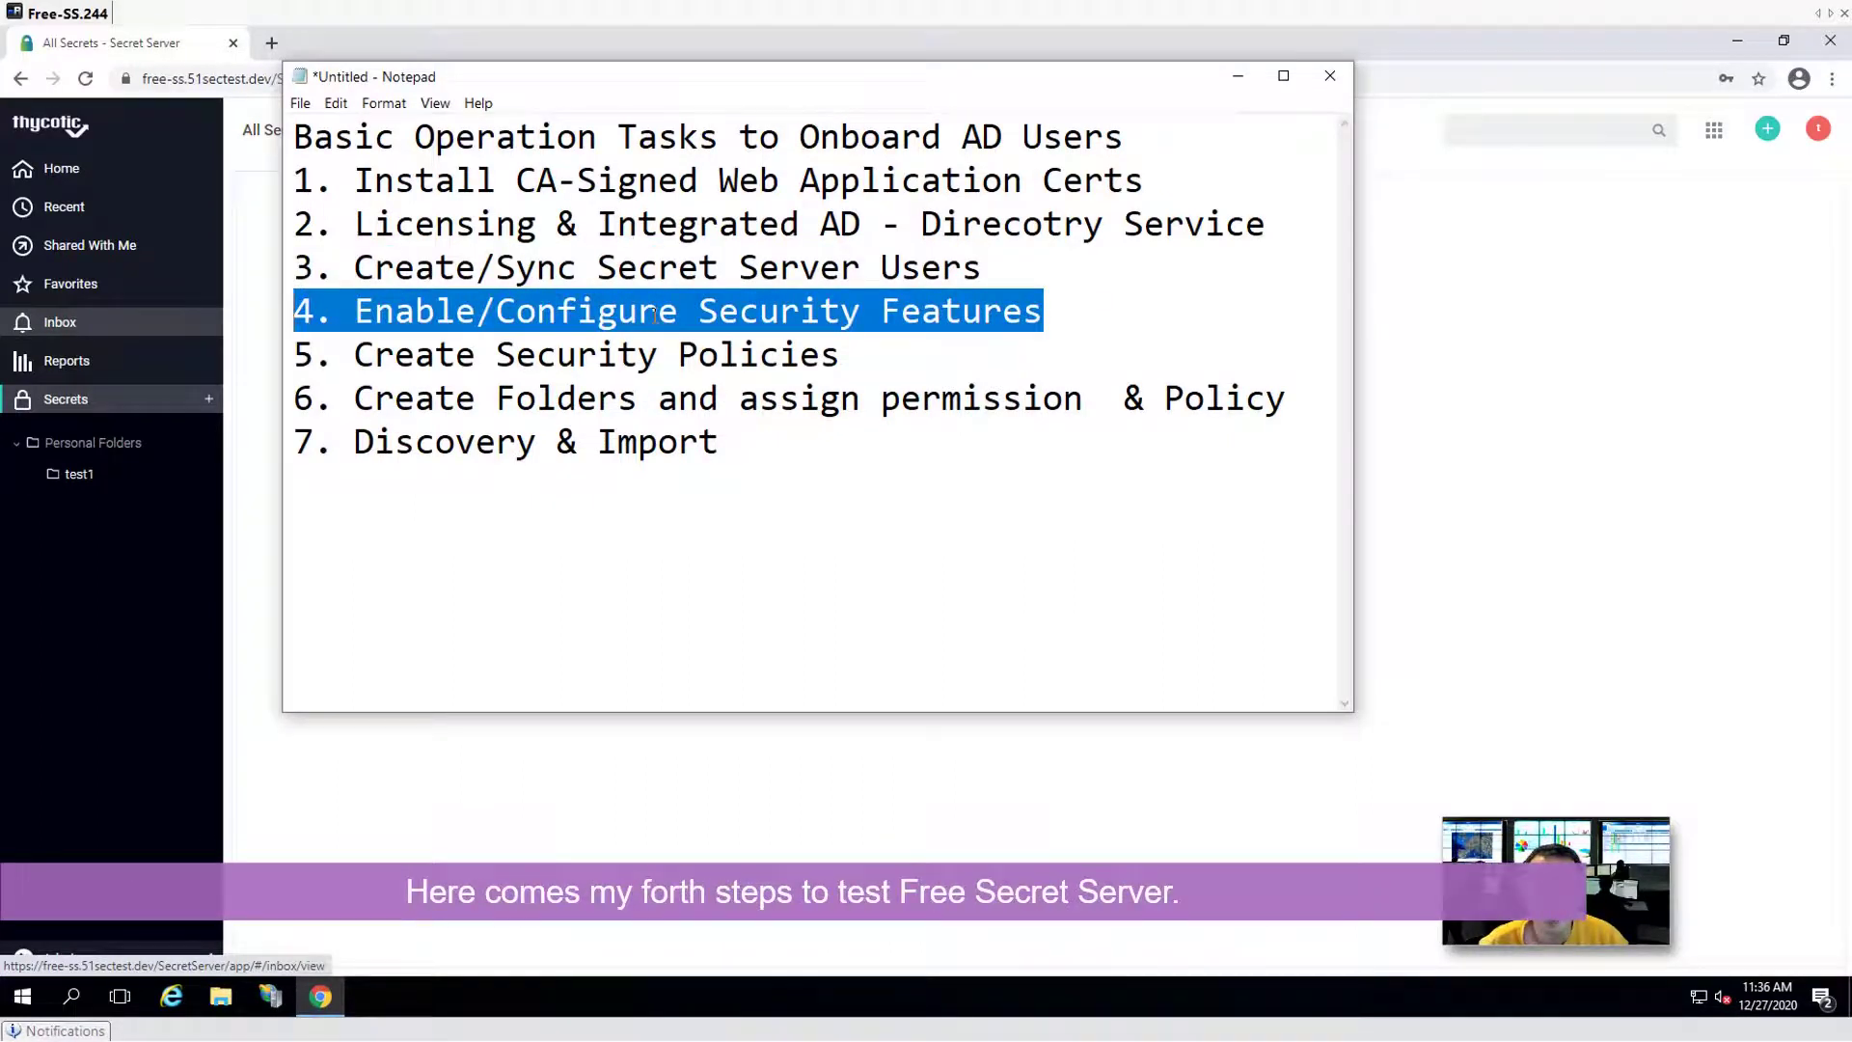
click(1140, 309)
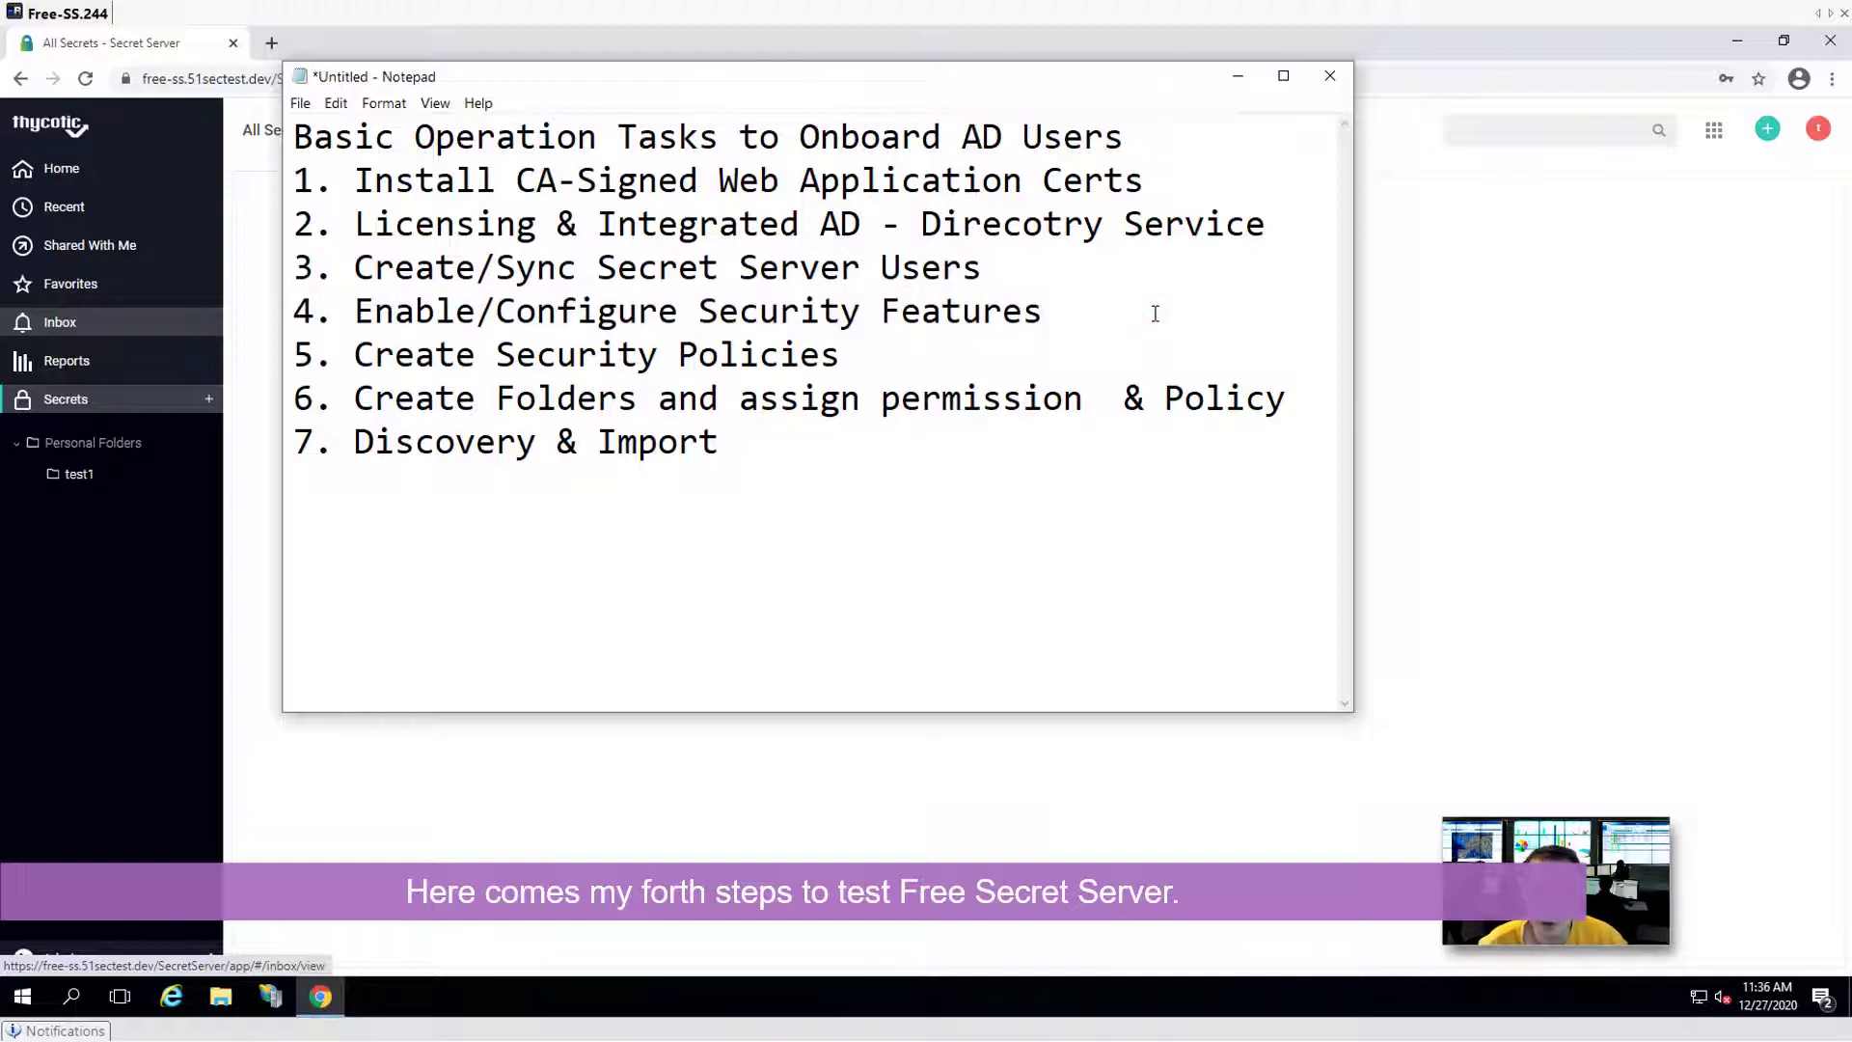
click(1381, 319)
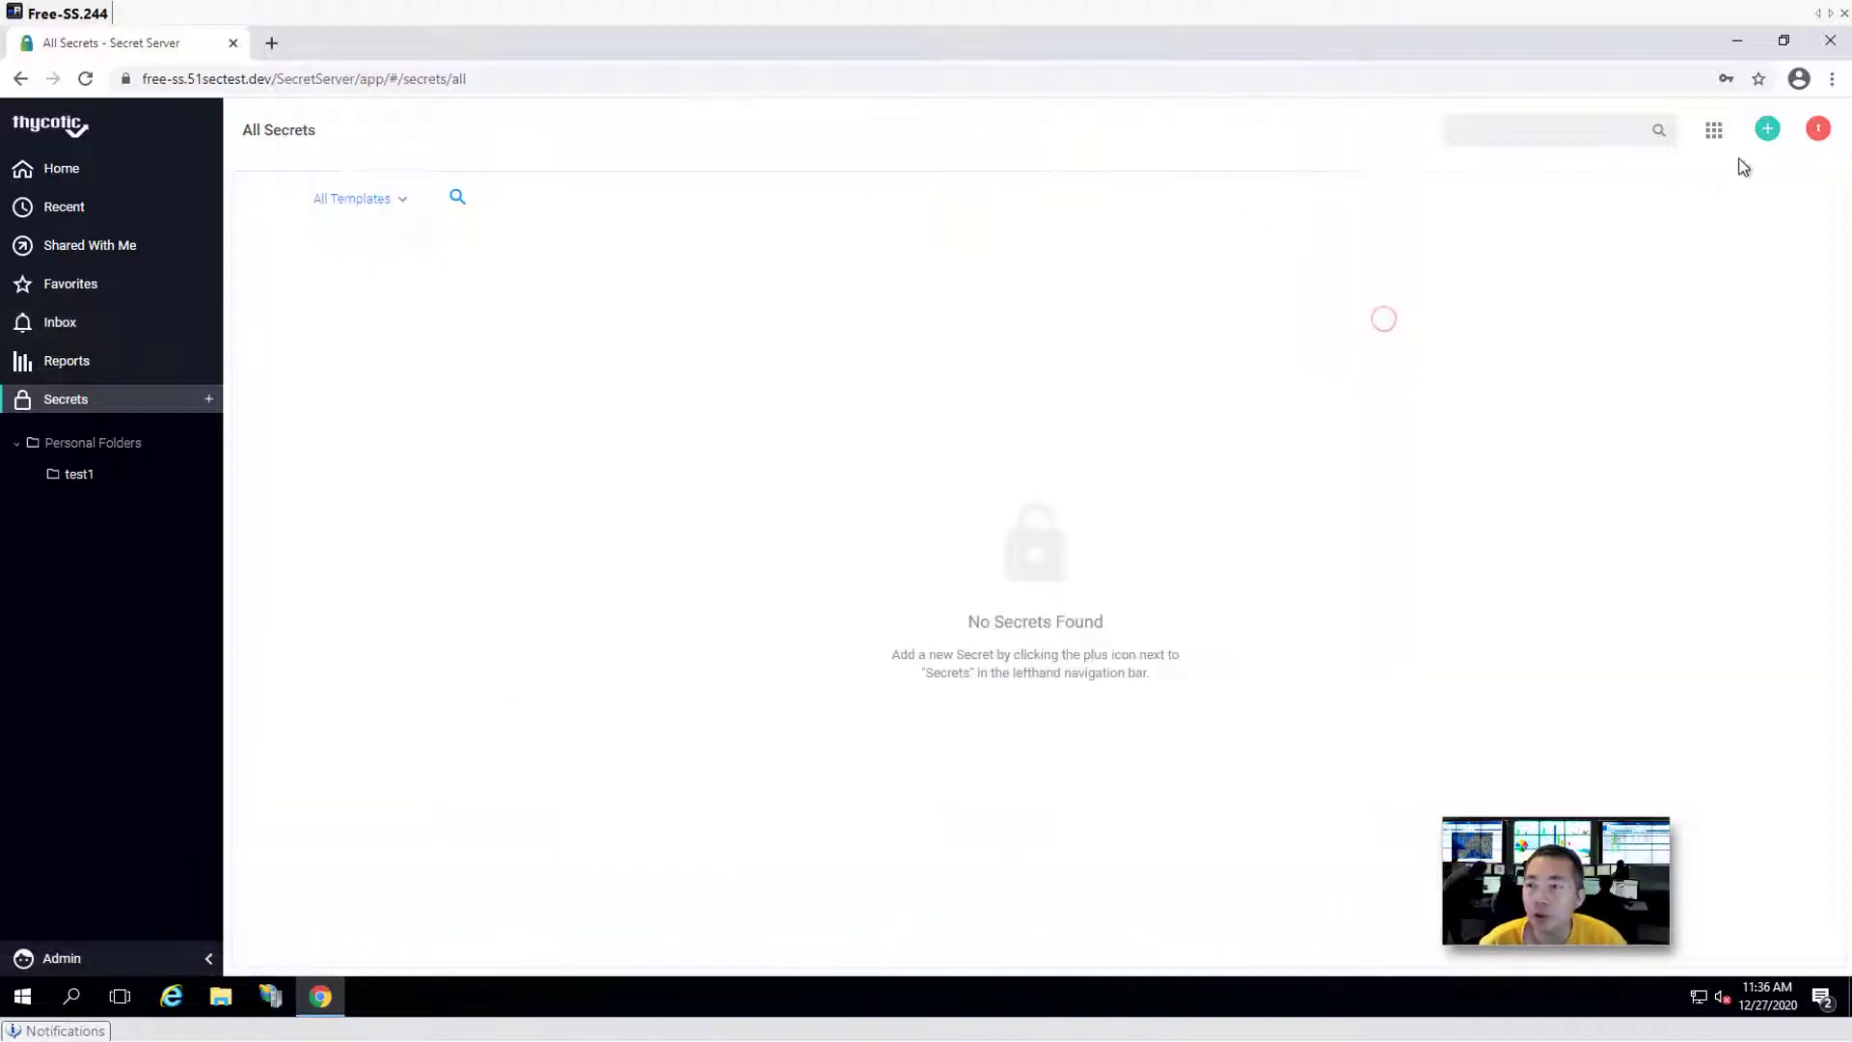
click(1817, 131)
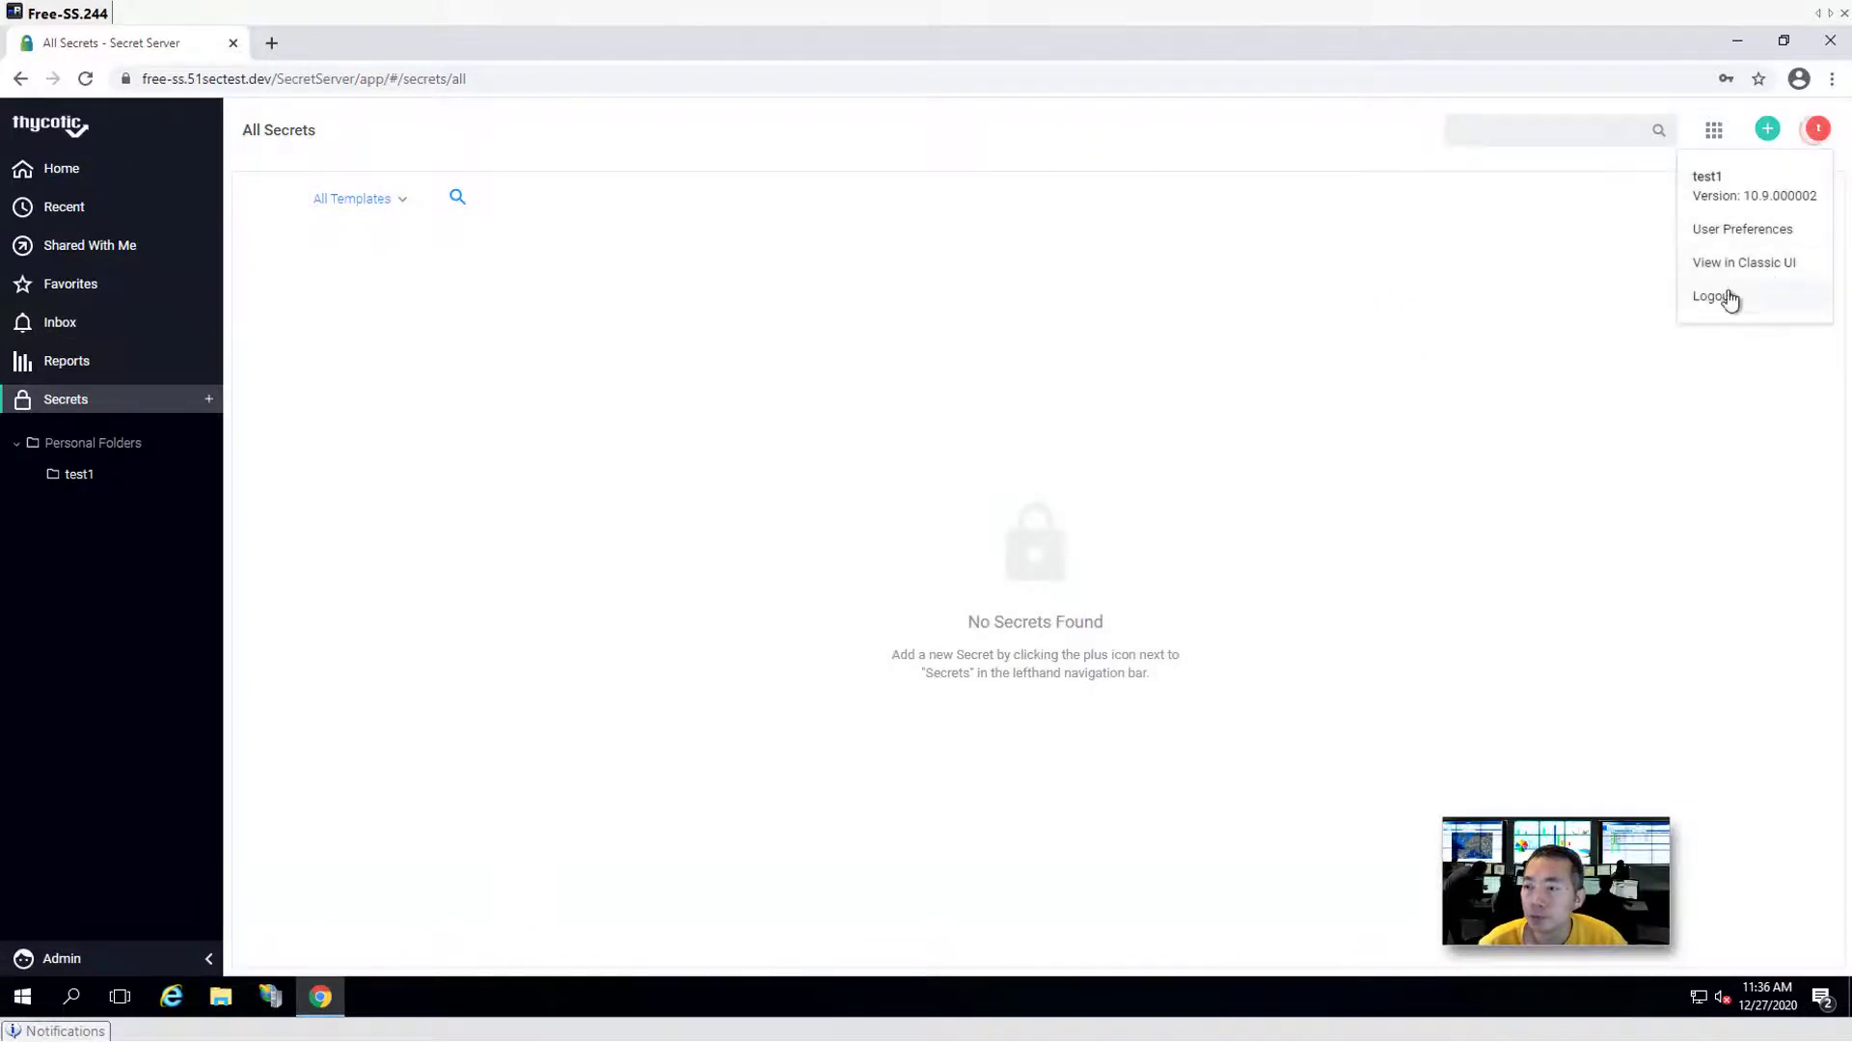
click(1712, 296)
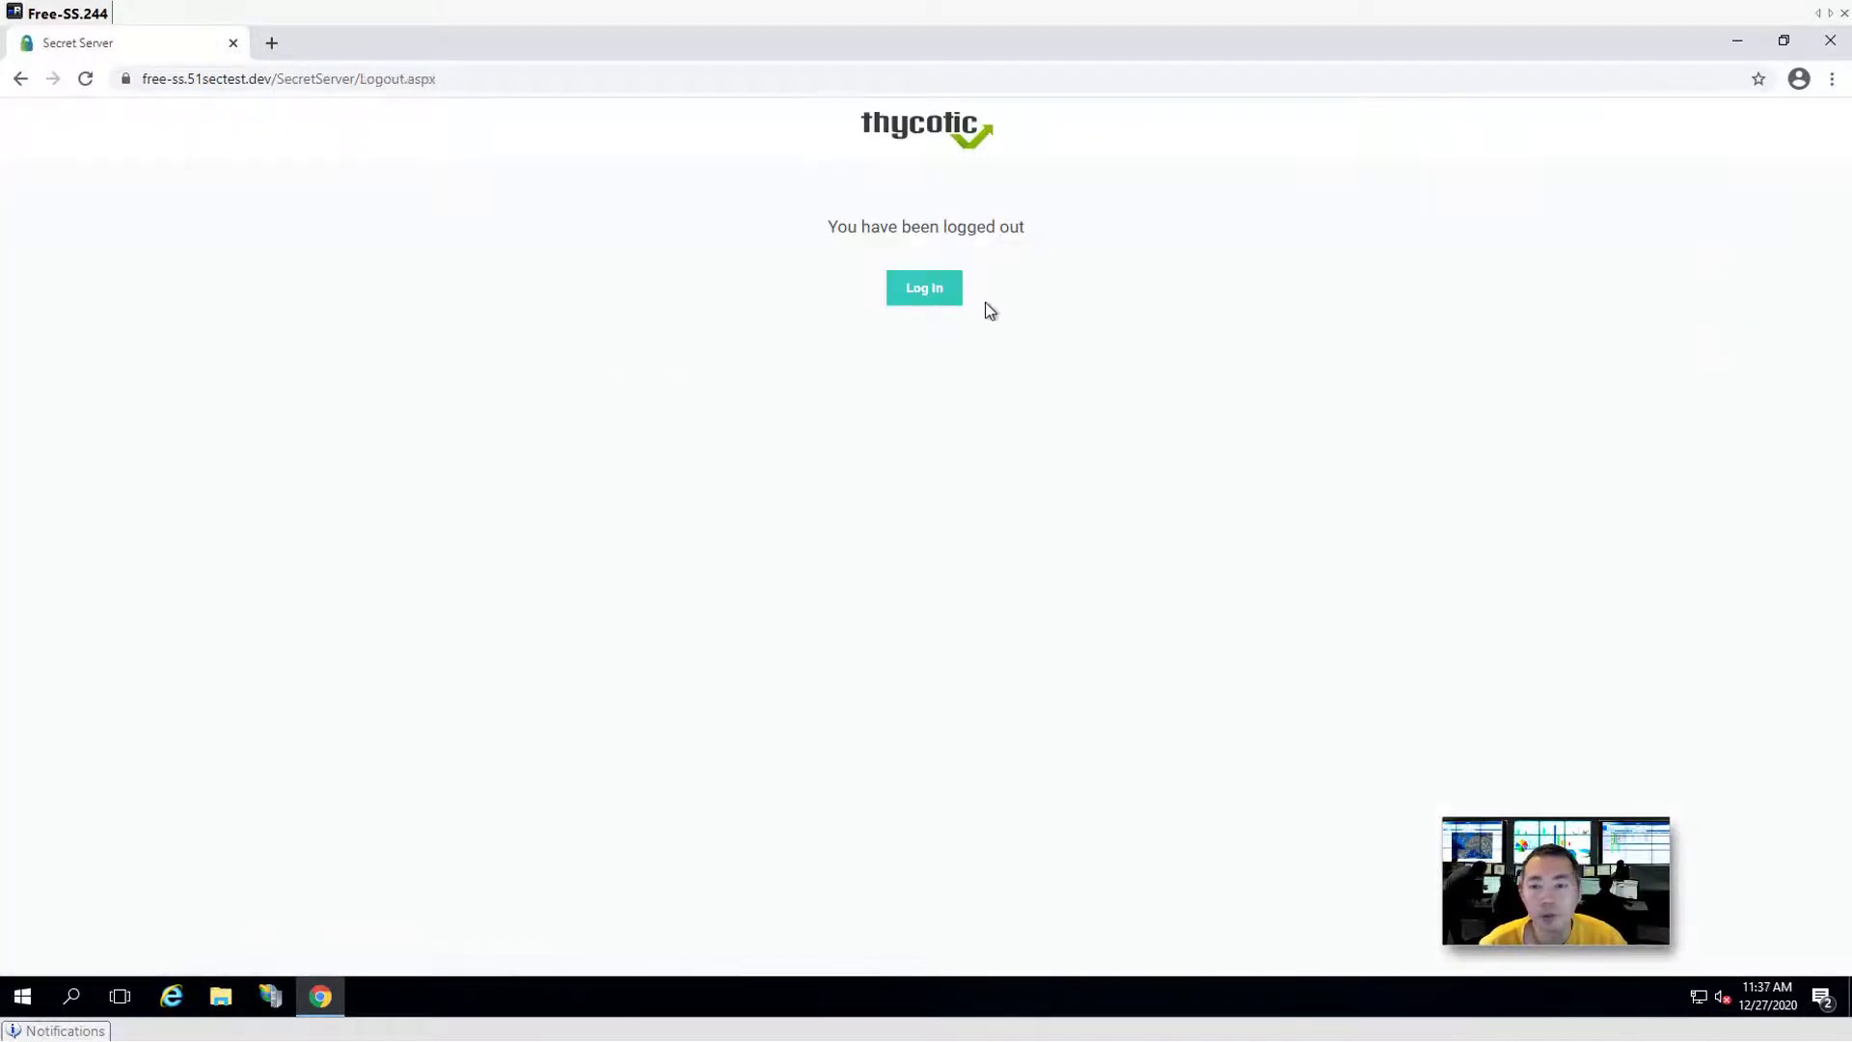
- Log back in with the saved local account credentials on the Local domain
click(922, 301)
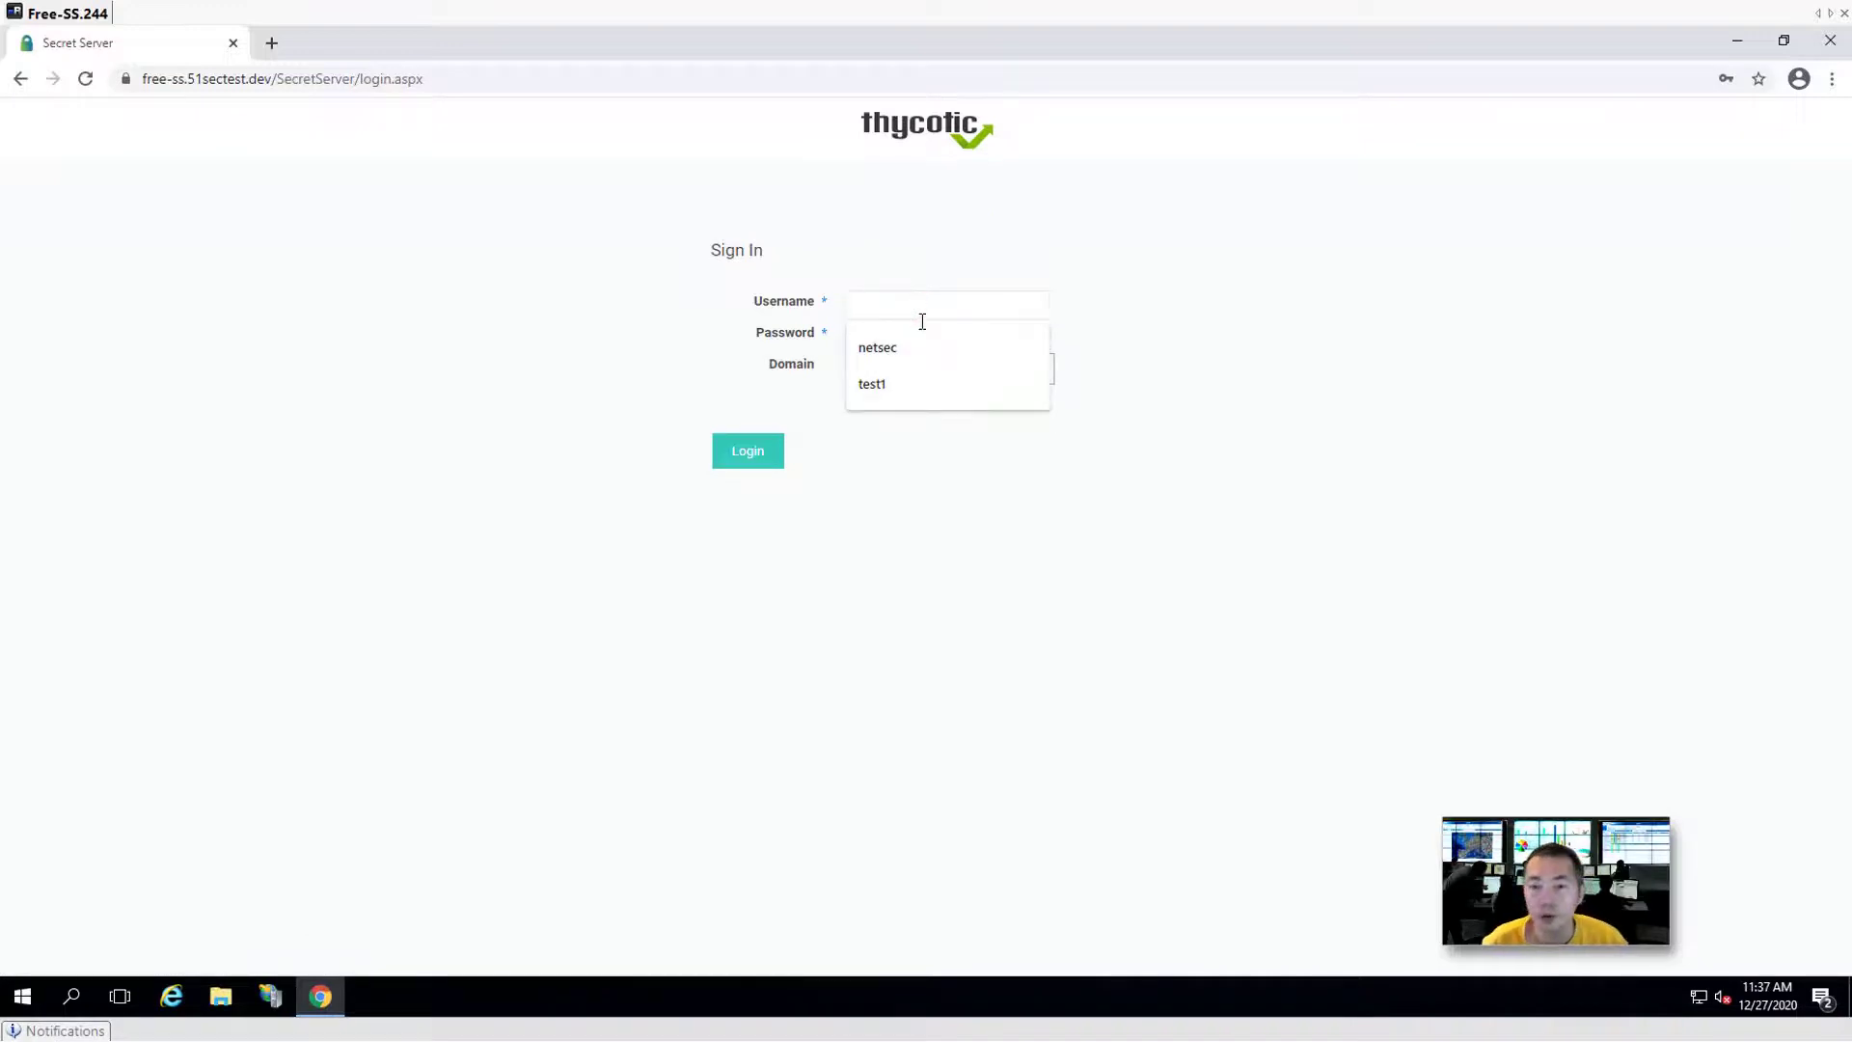
click(920, 345)
click(922, 340)
click(912, 390)
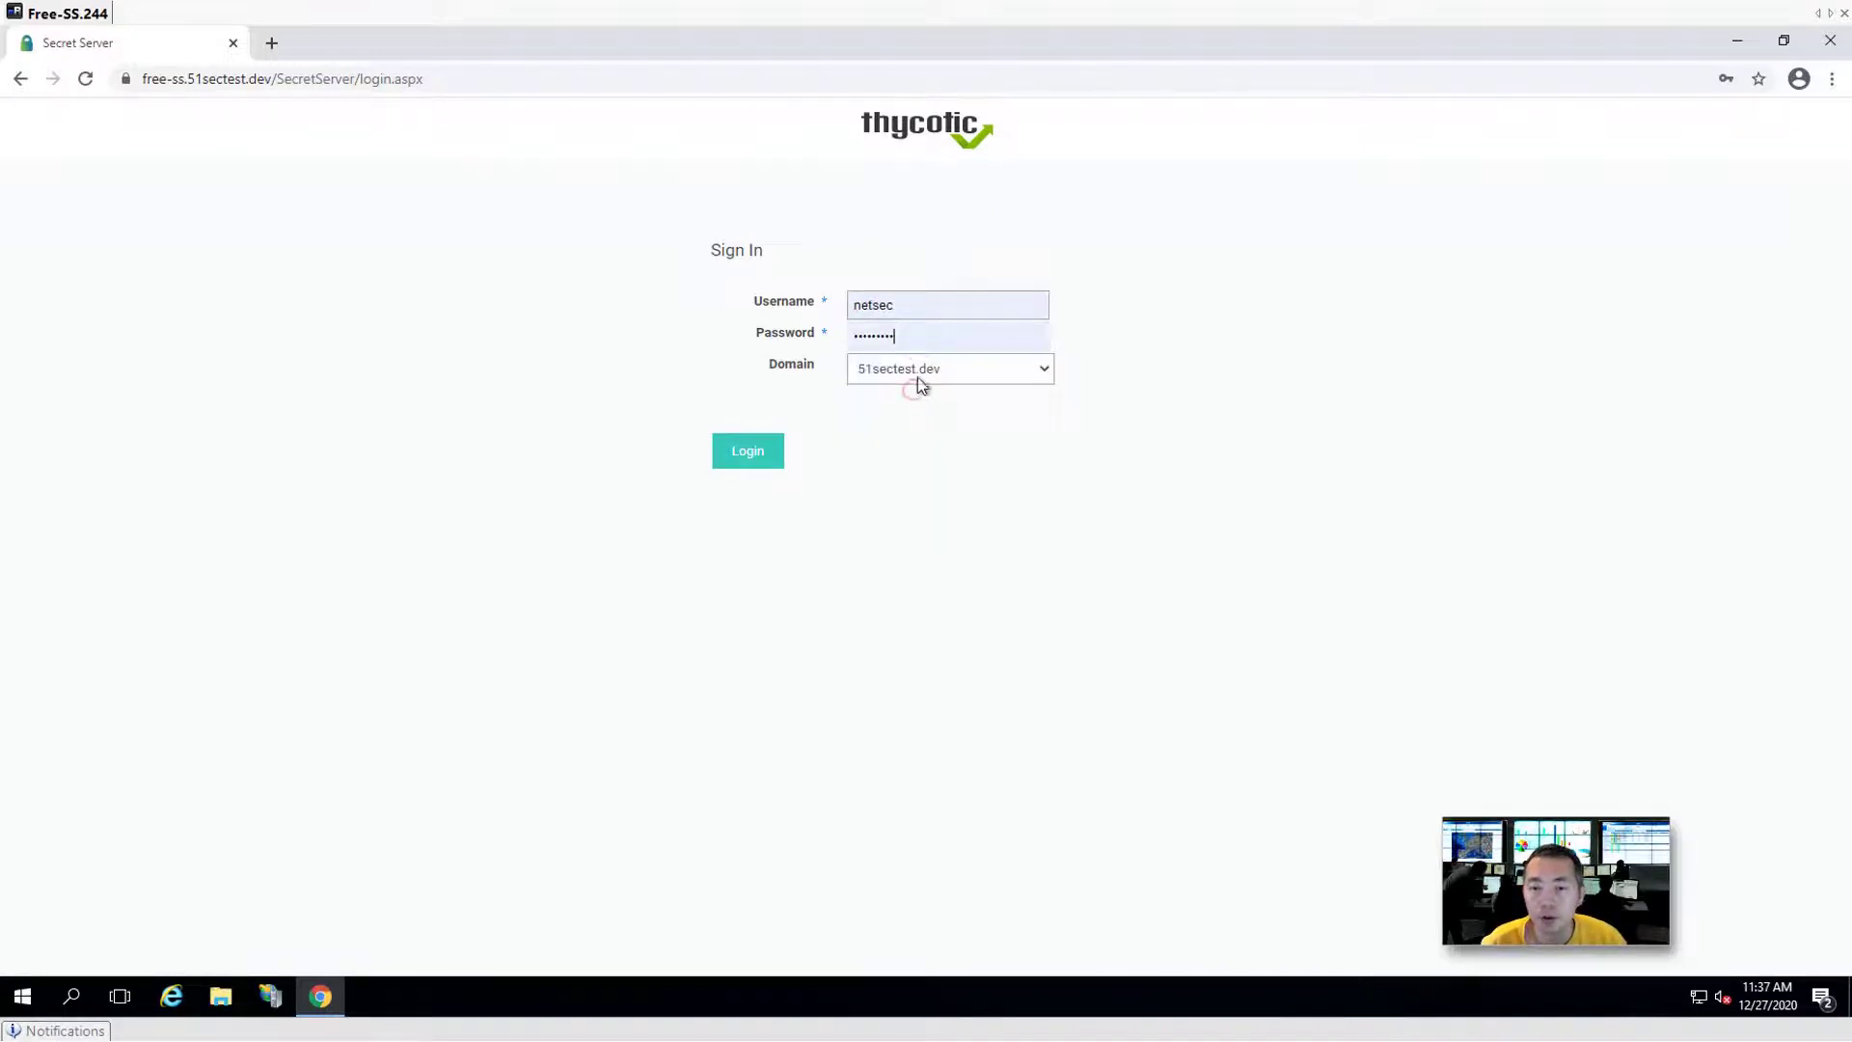
click(918, 372)
click(917, 393)
click(747, 453)
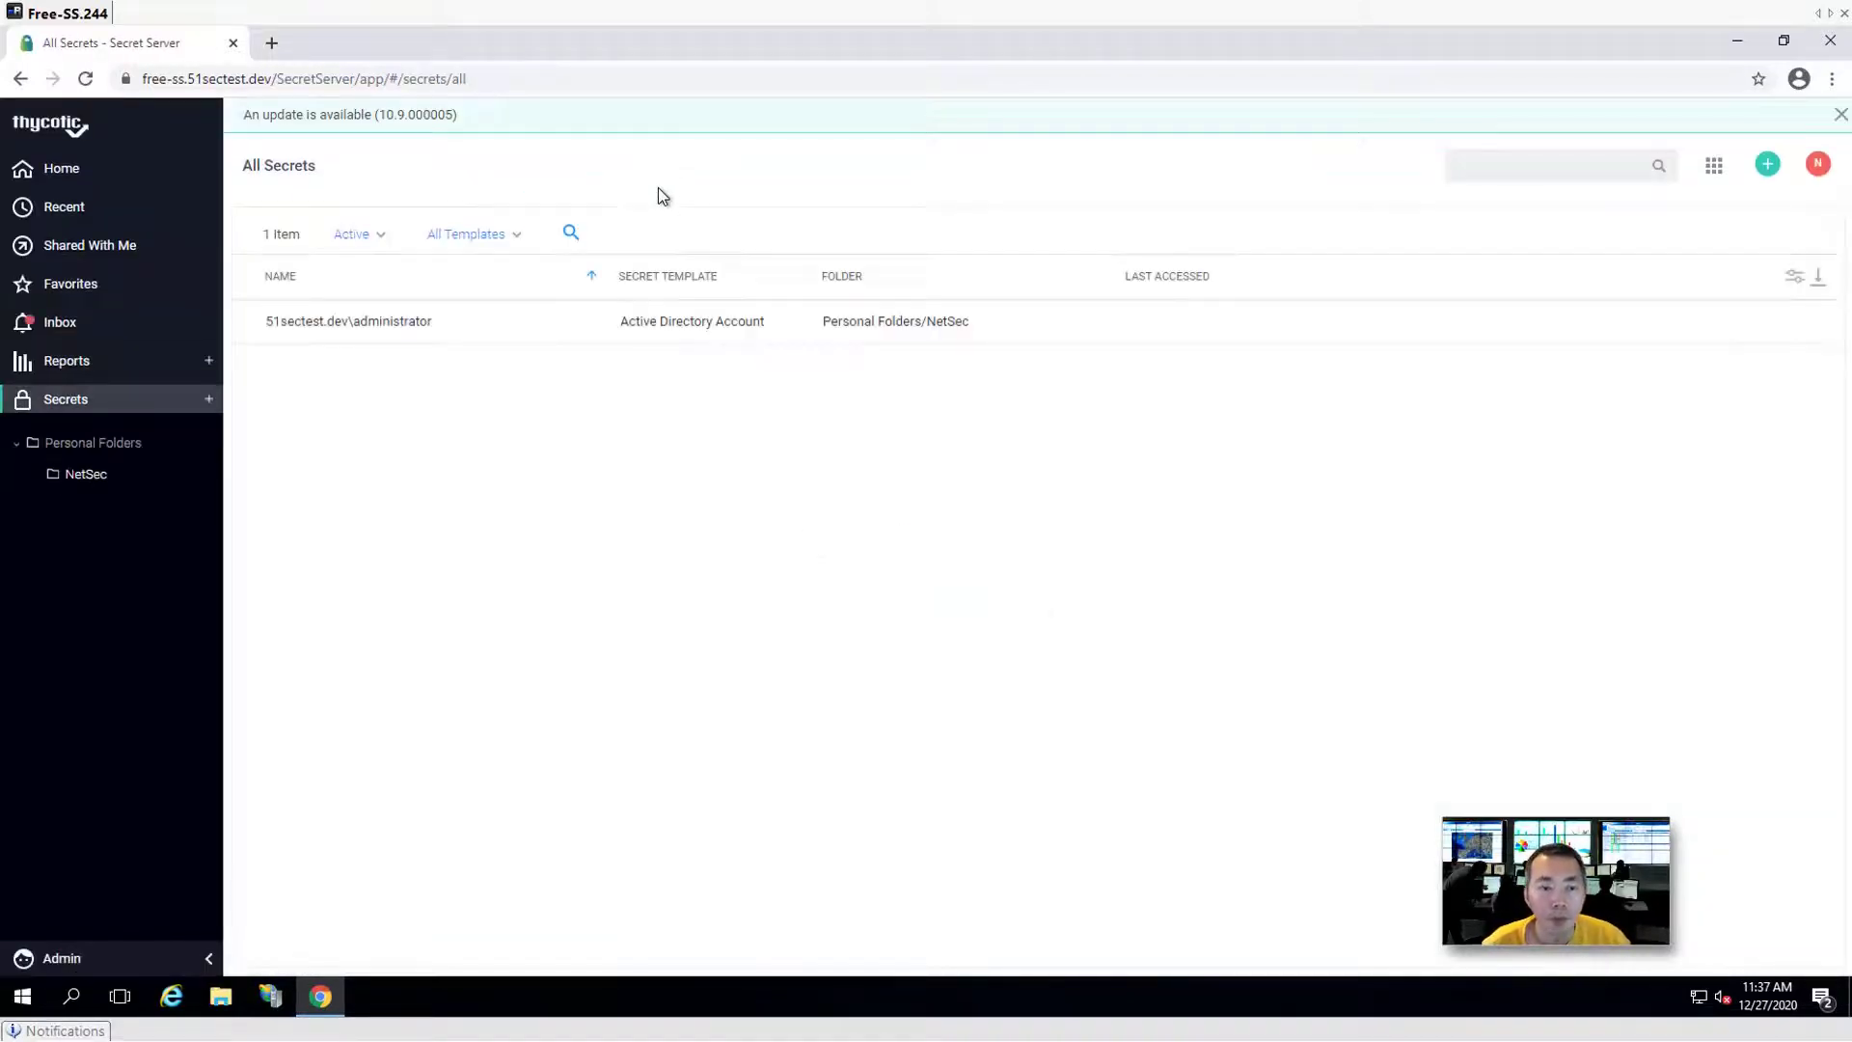
- View the Session Recording configuration, disabled and requiring an additional license
click(165, 960)
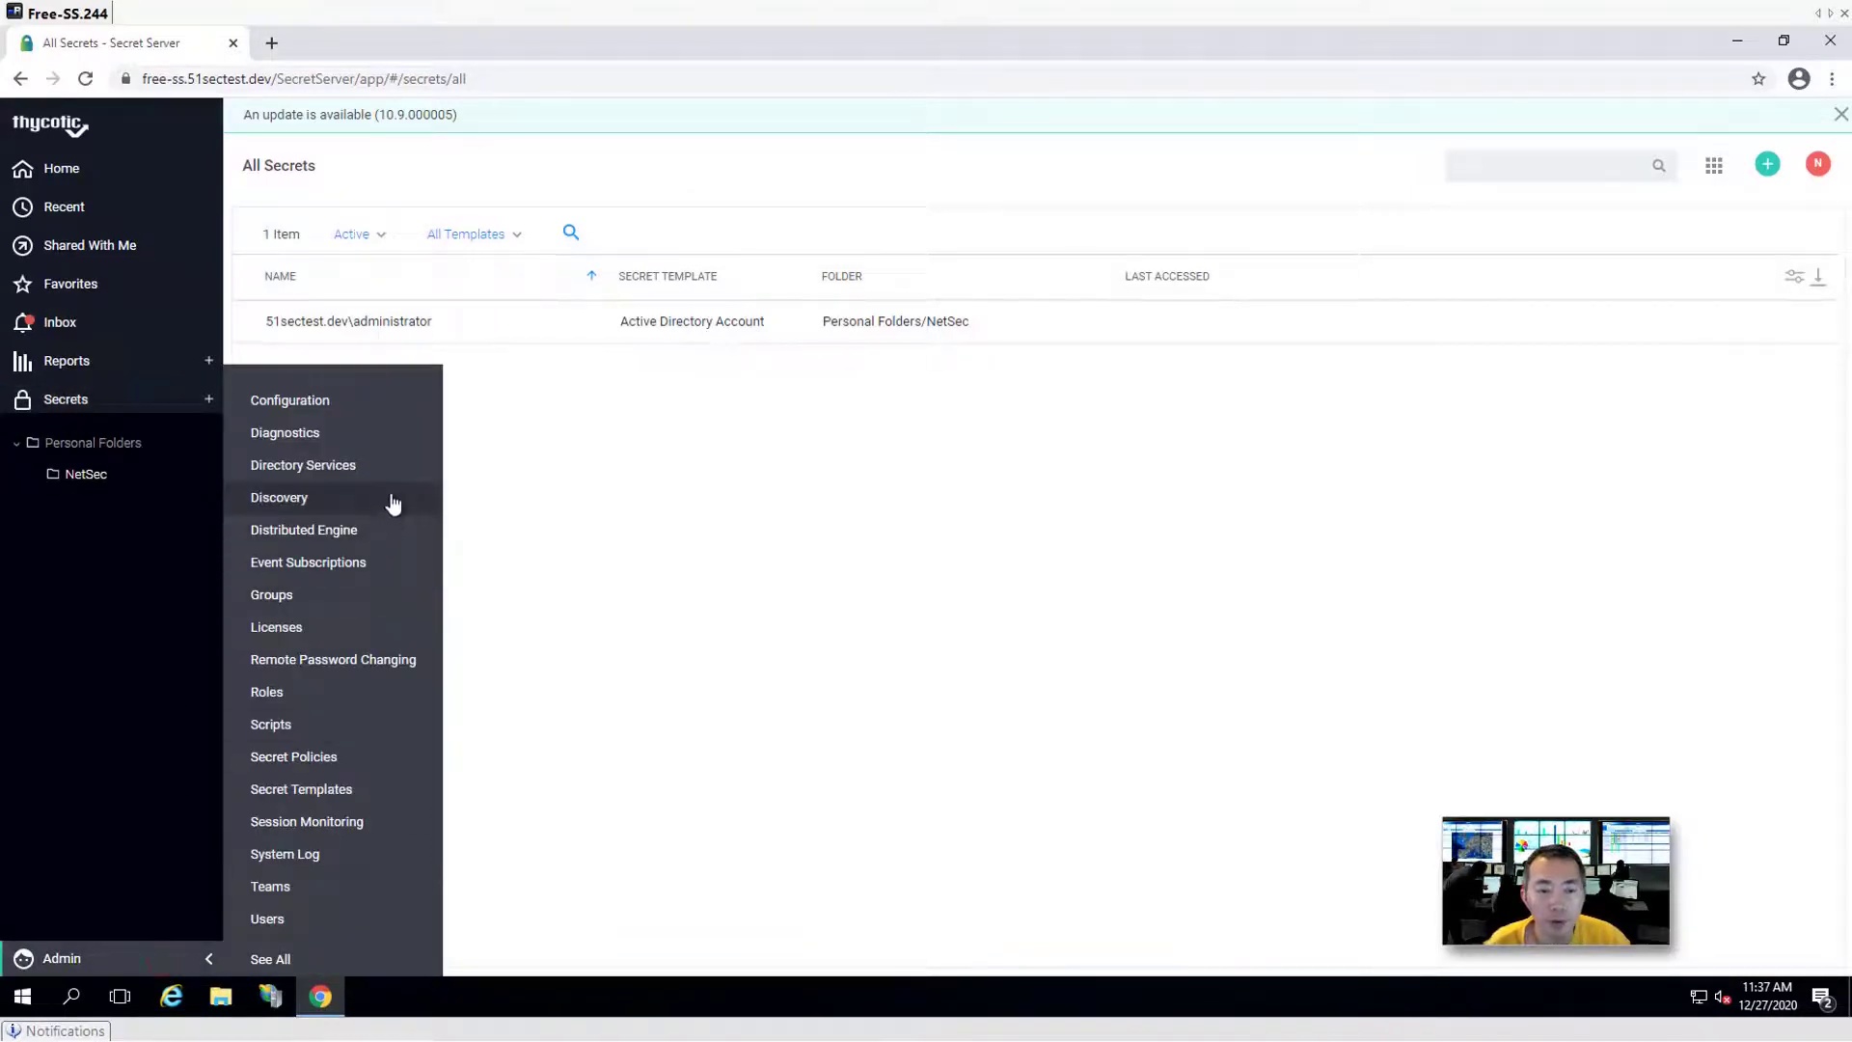
click(394, 416)
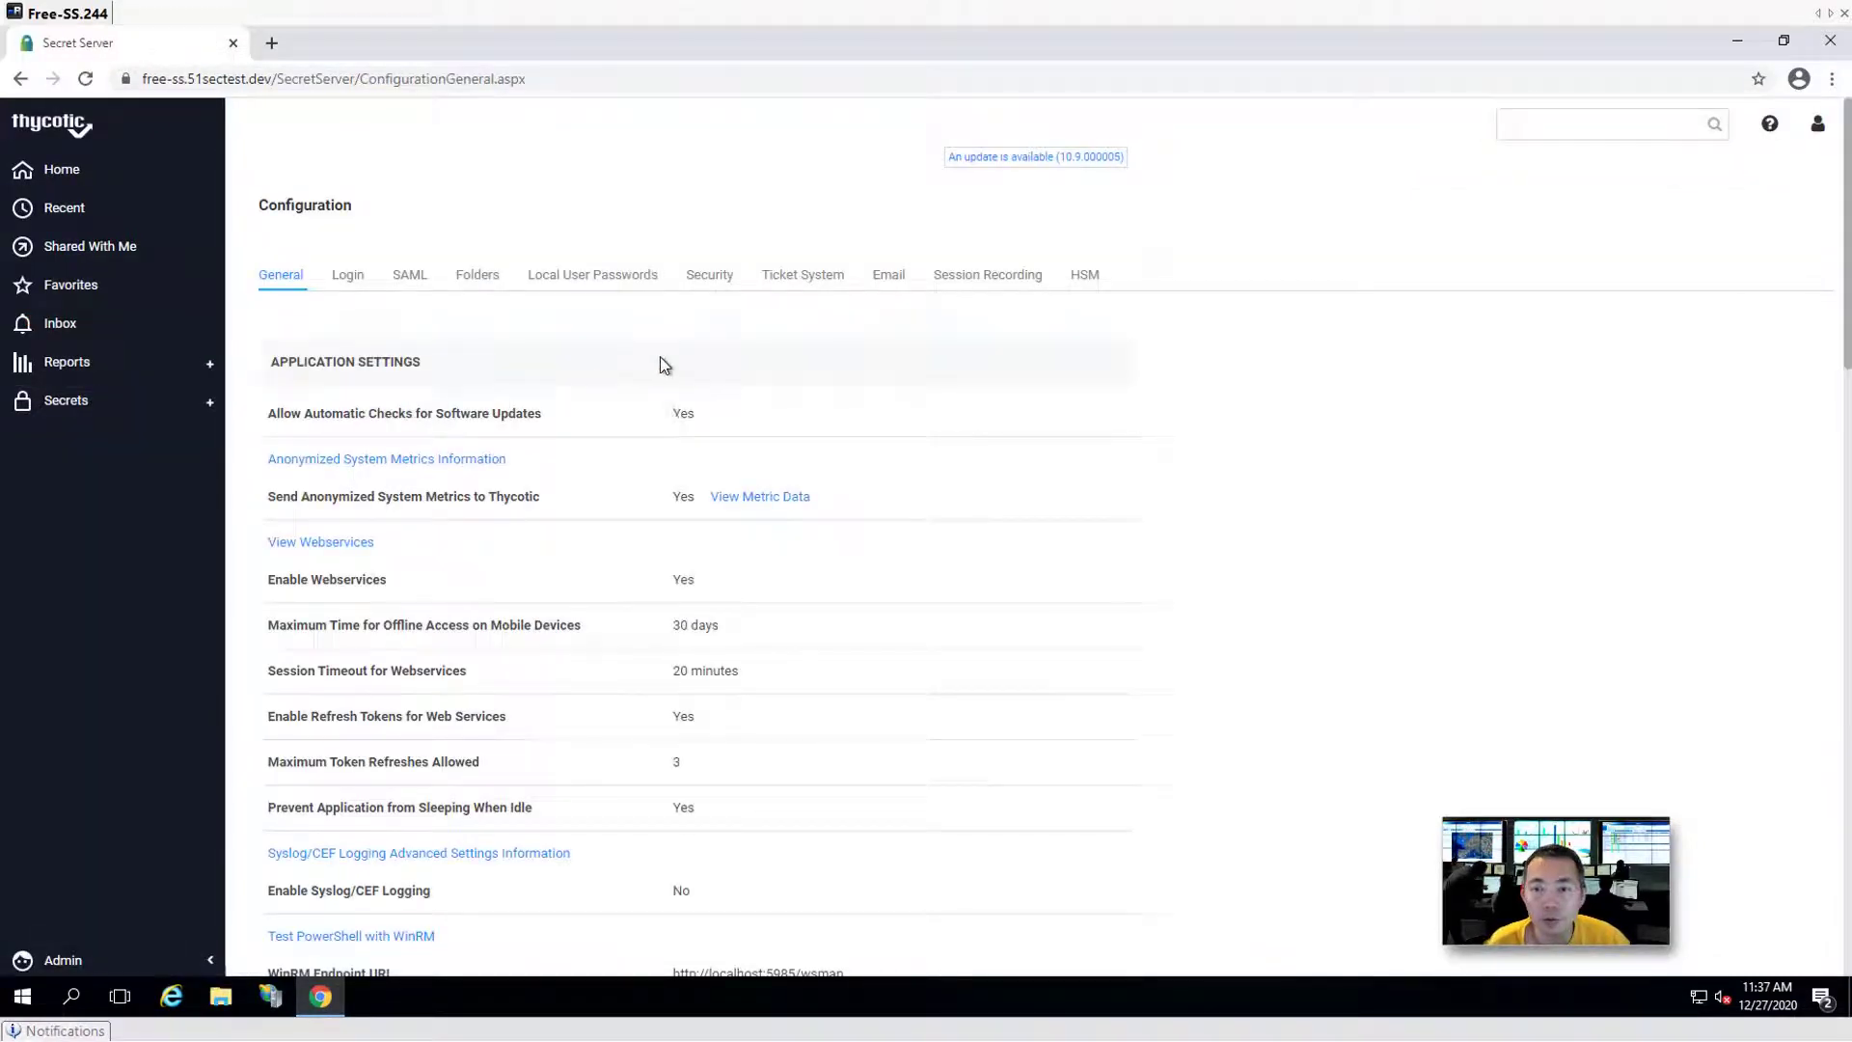
click(970, 280)
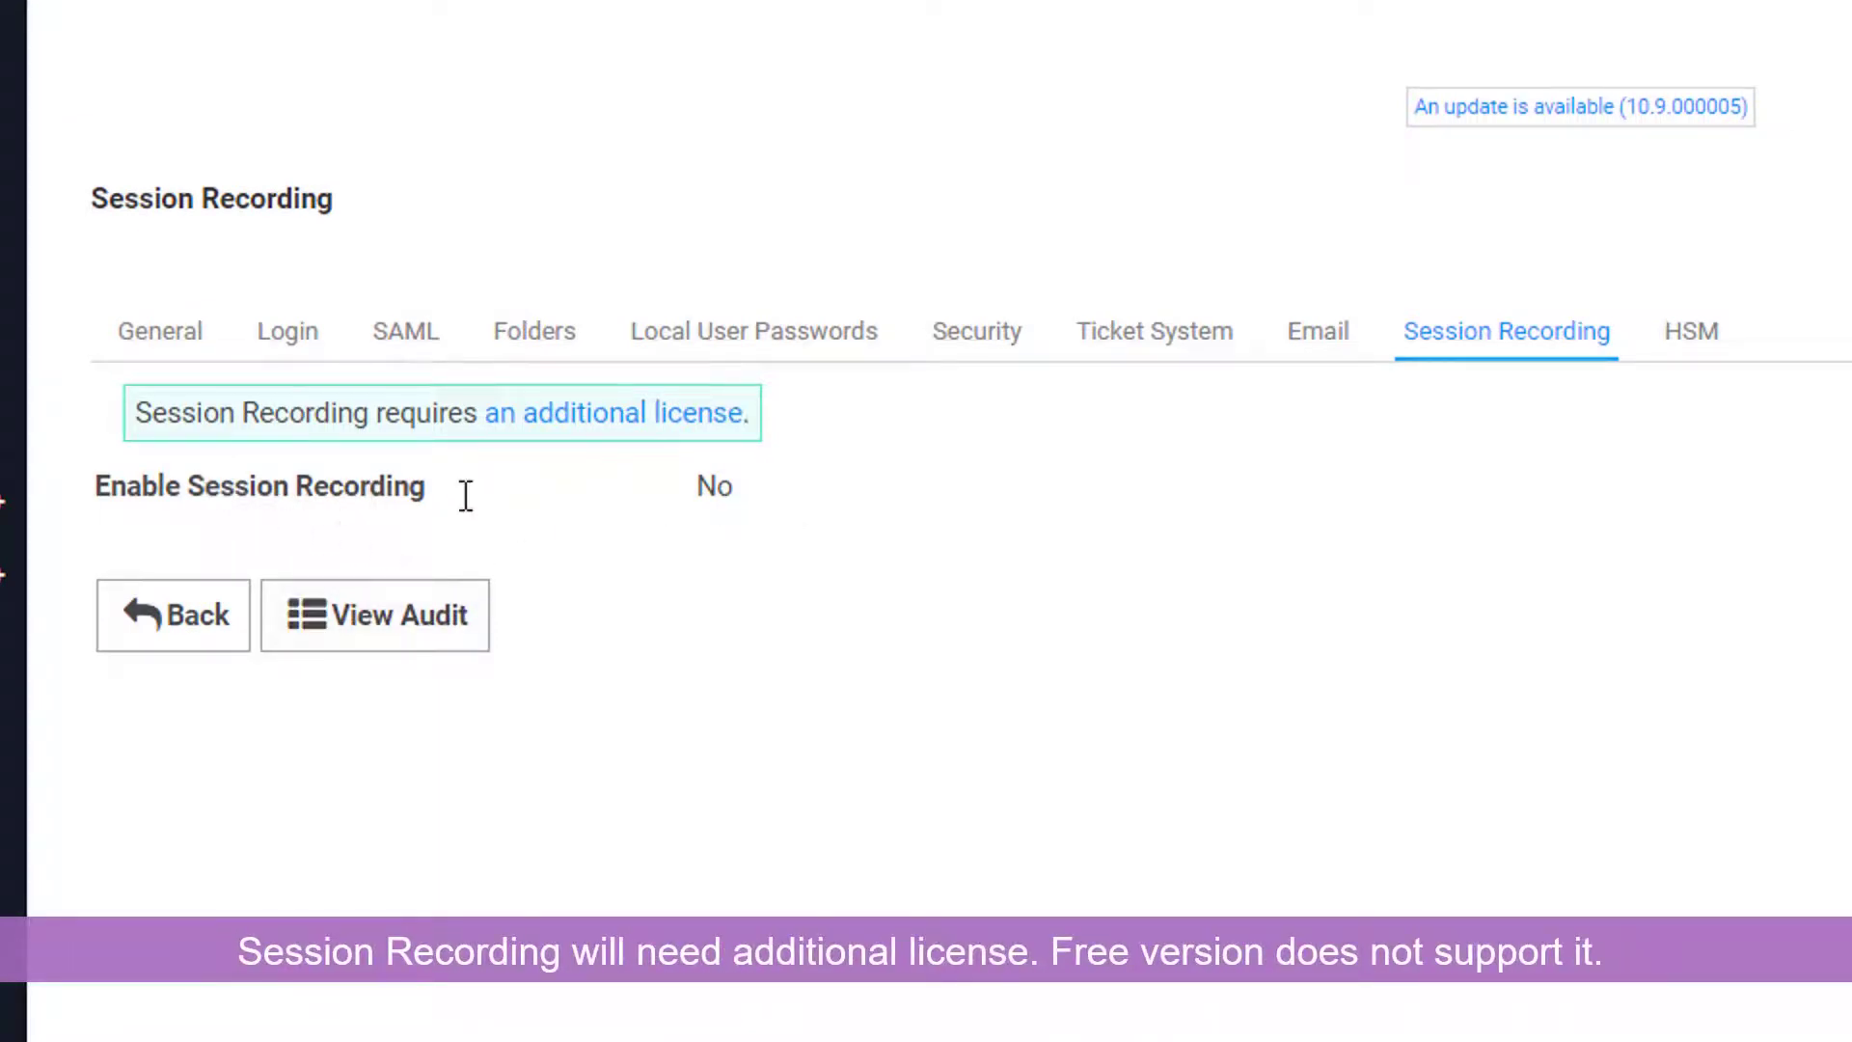
click(735, 490)
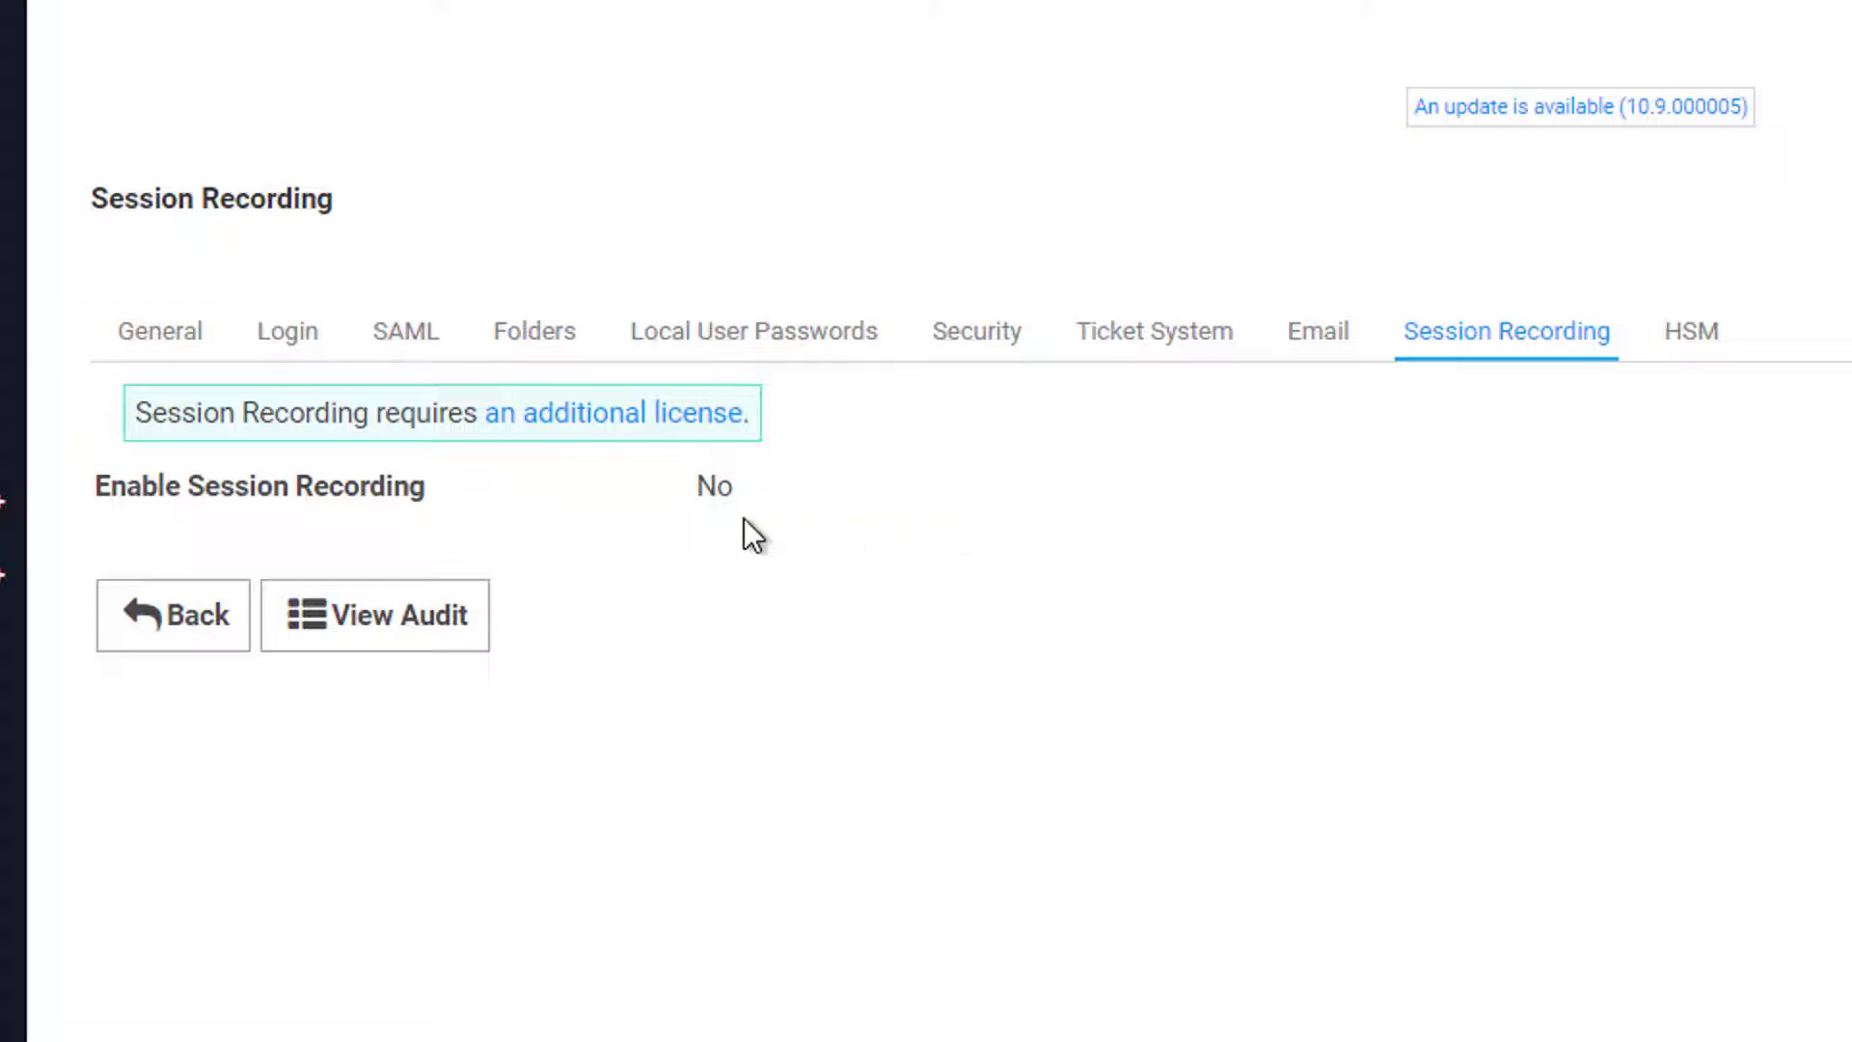
click(183, 957)
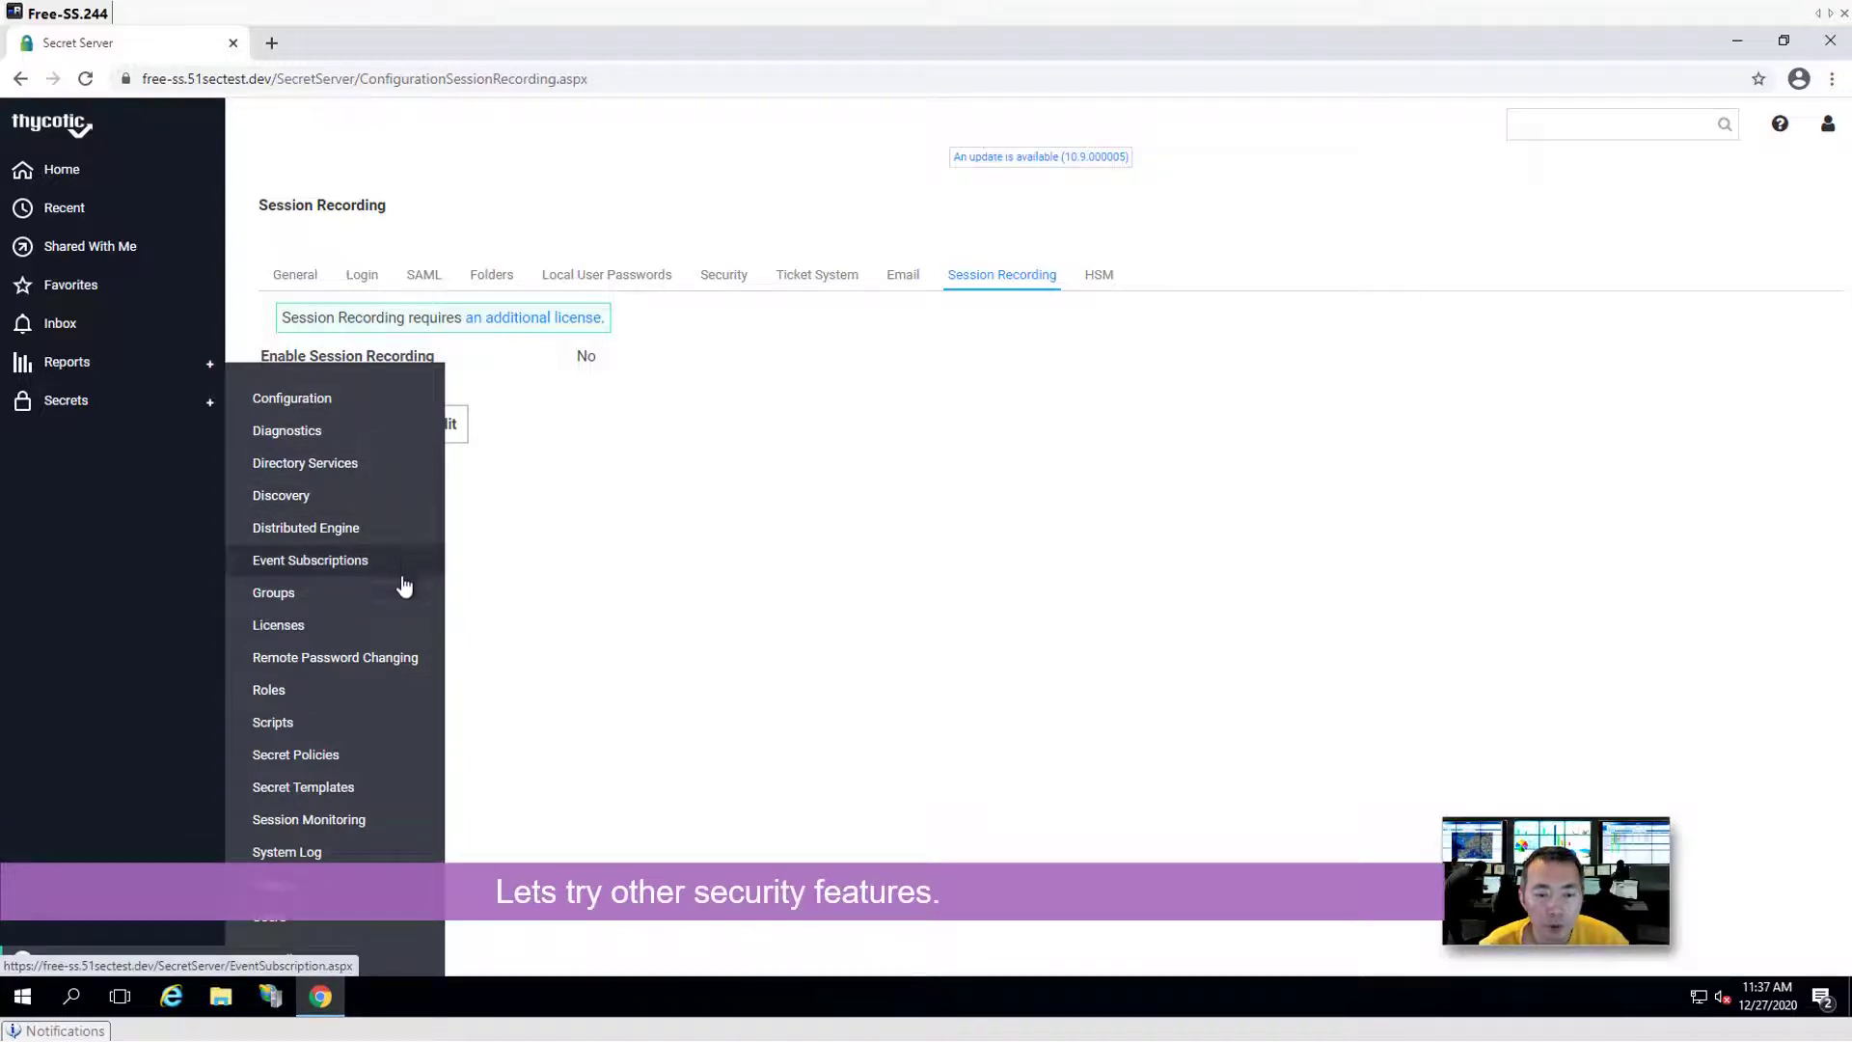
- Review the Remote Password Changing page's edition notices, then go back to All Secrets
click(413, 658)
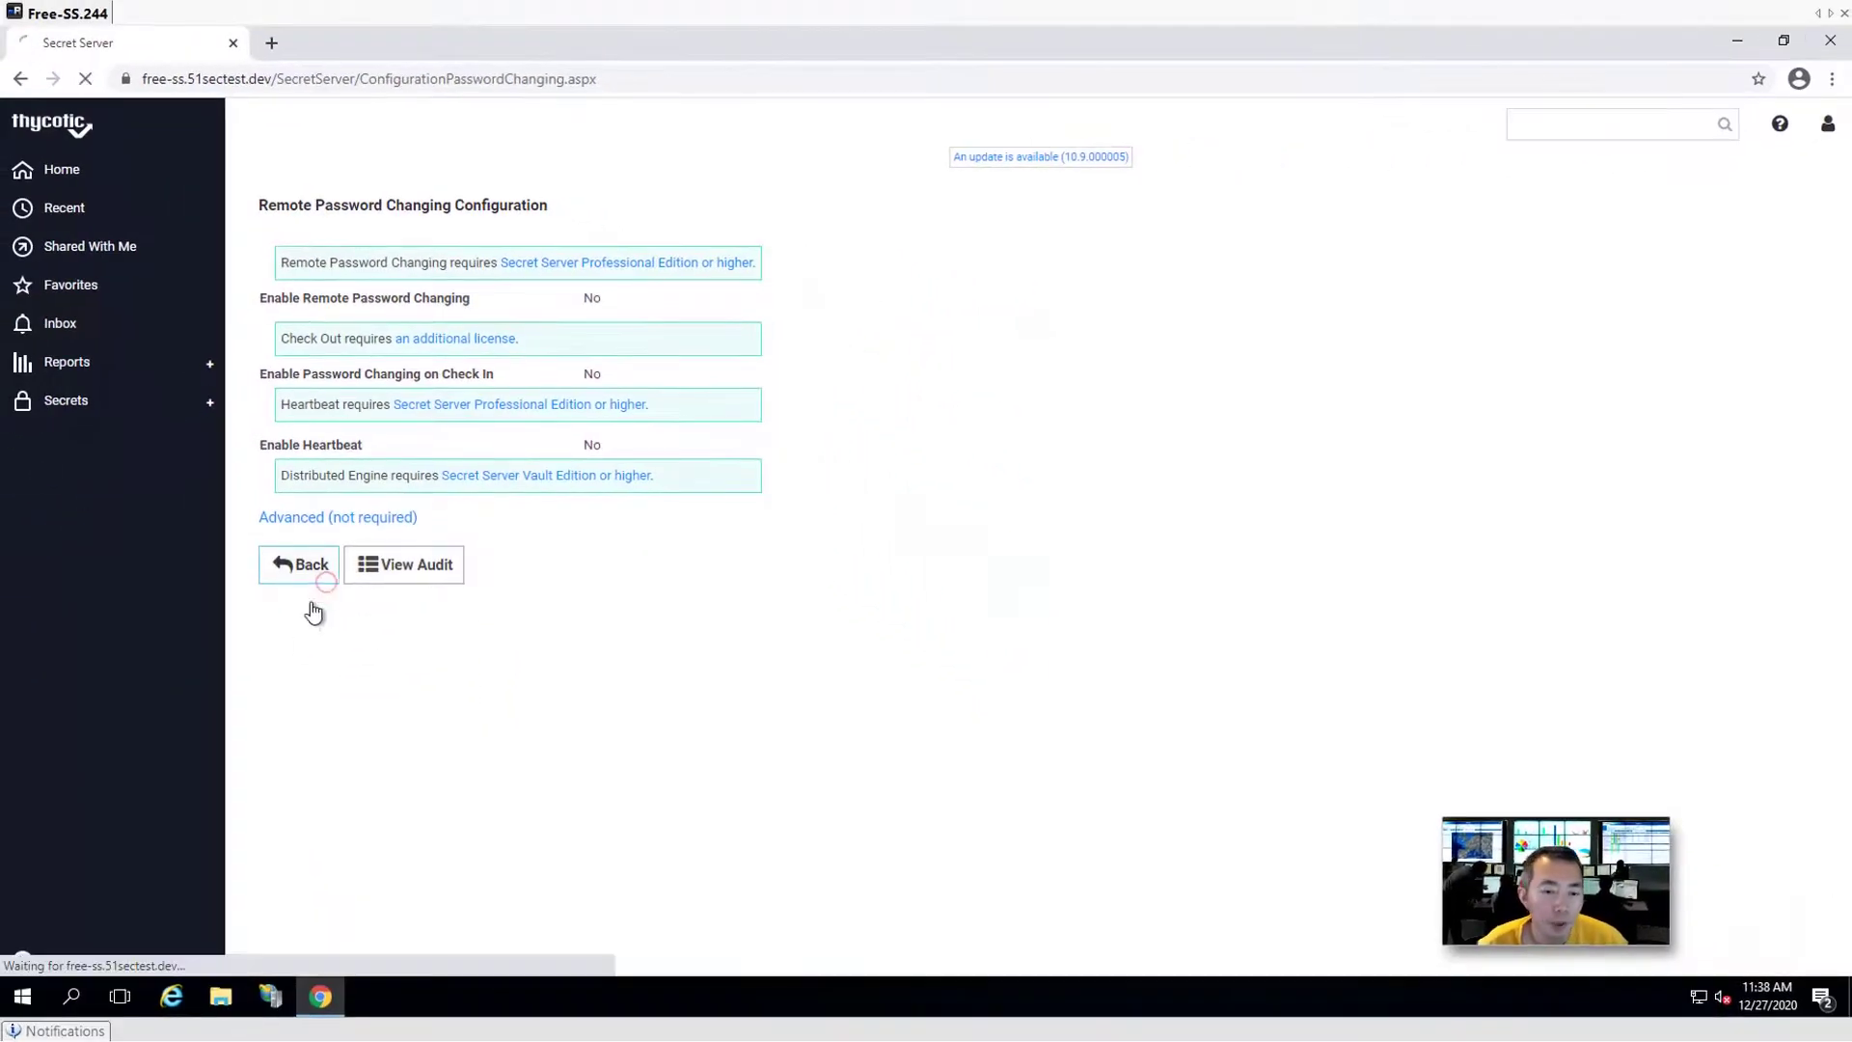
click(318, 571)
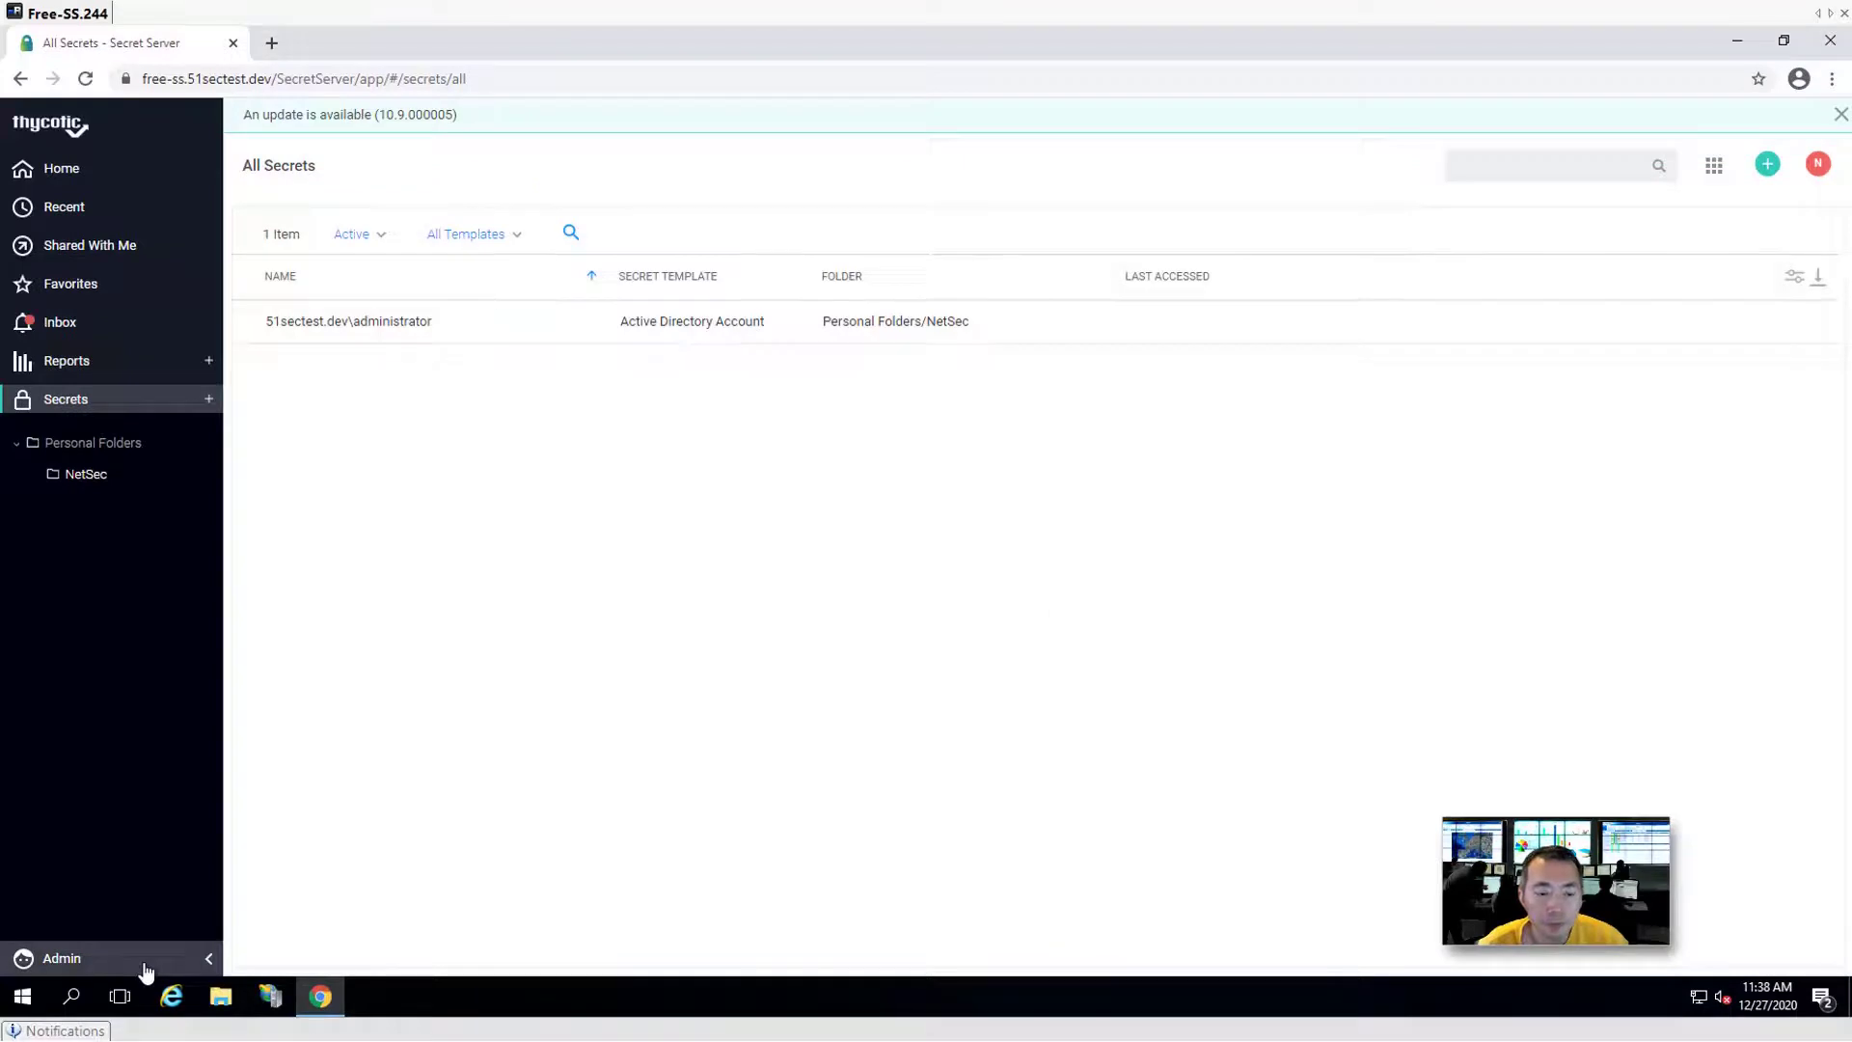
- Open the Roles list and change Notepad task 4 to 'Enable/Configure Security Features & Roles'
click(145, 968)
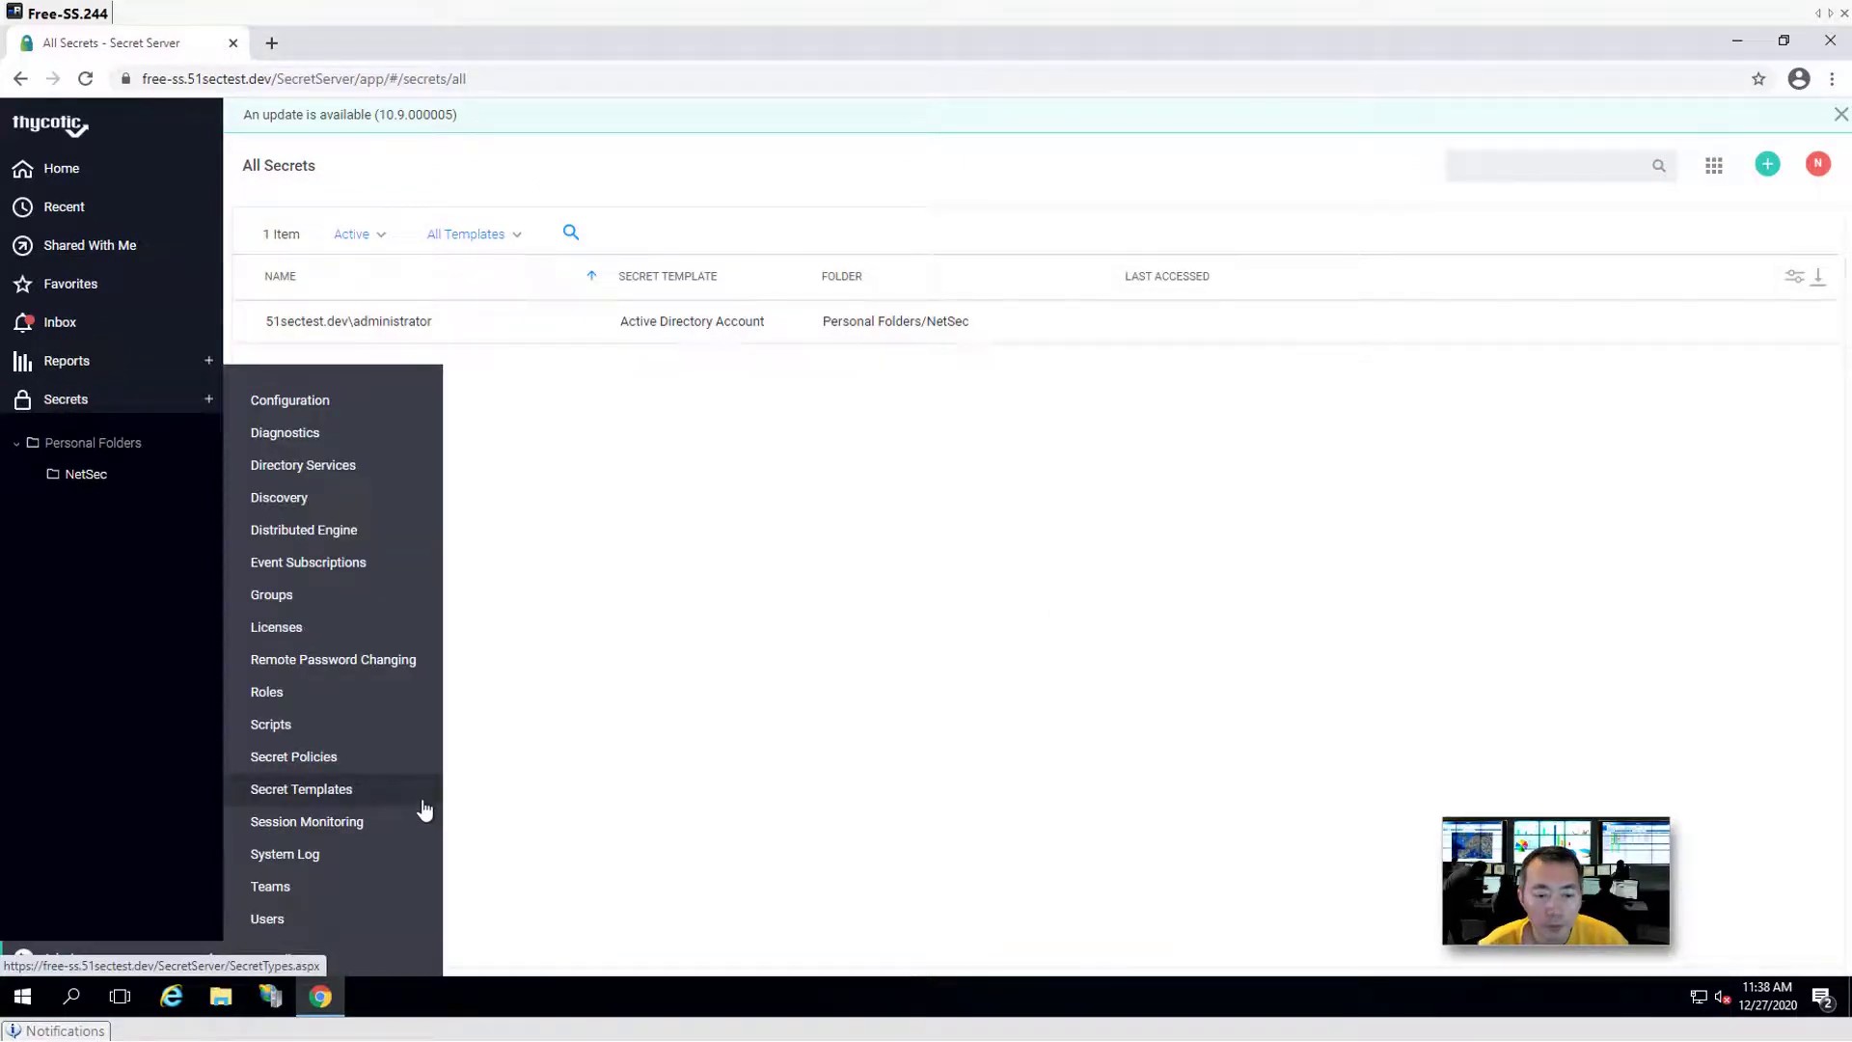
click(400, 713)
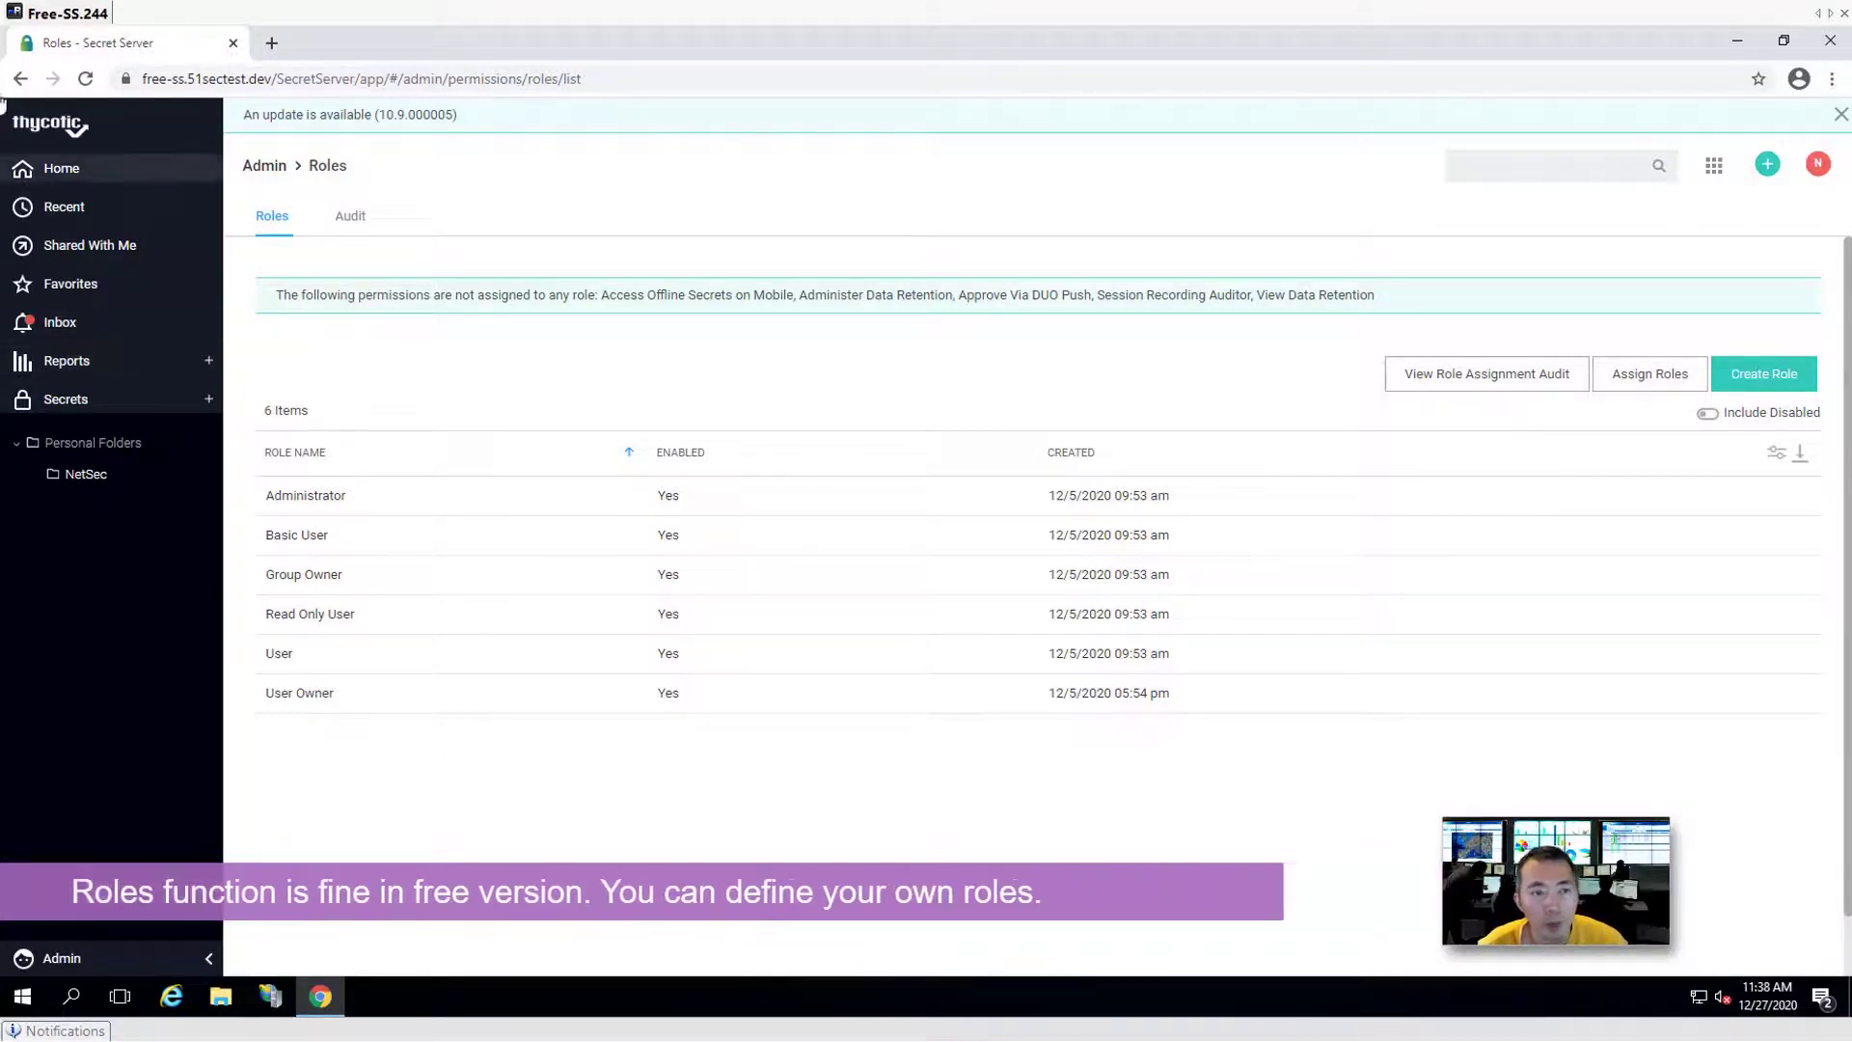
key(alt+Tab)
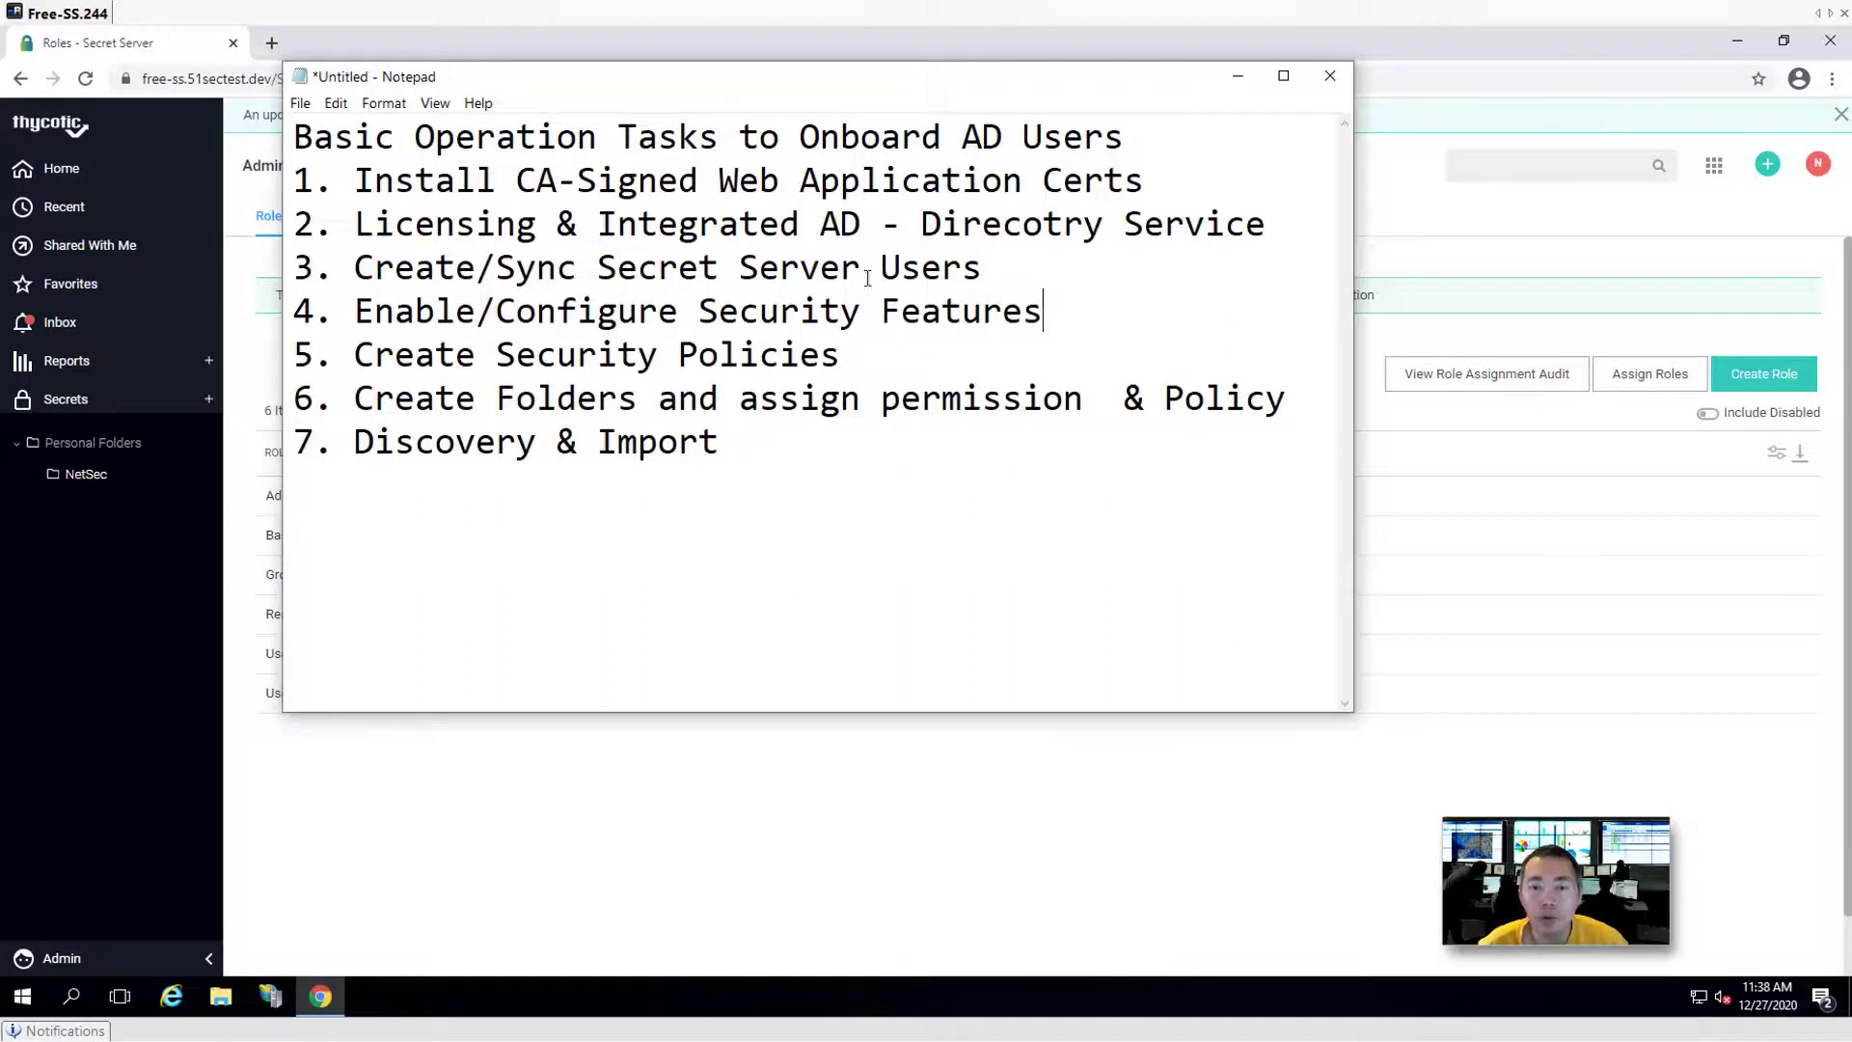
text(,)
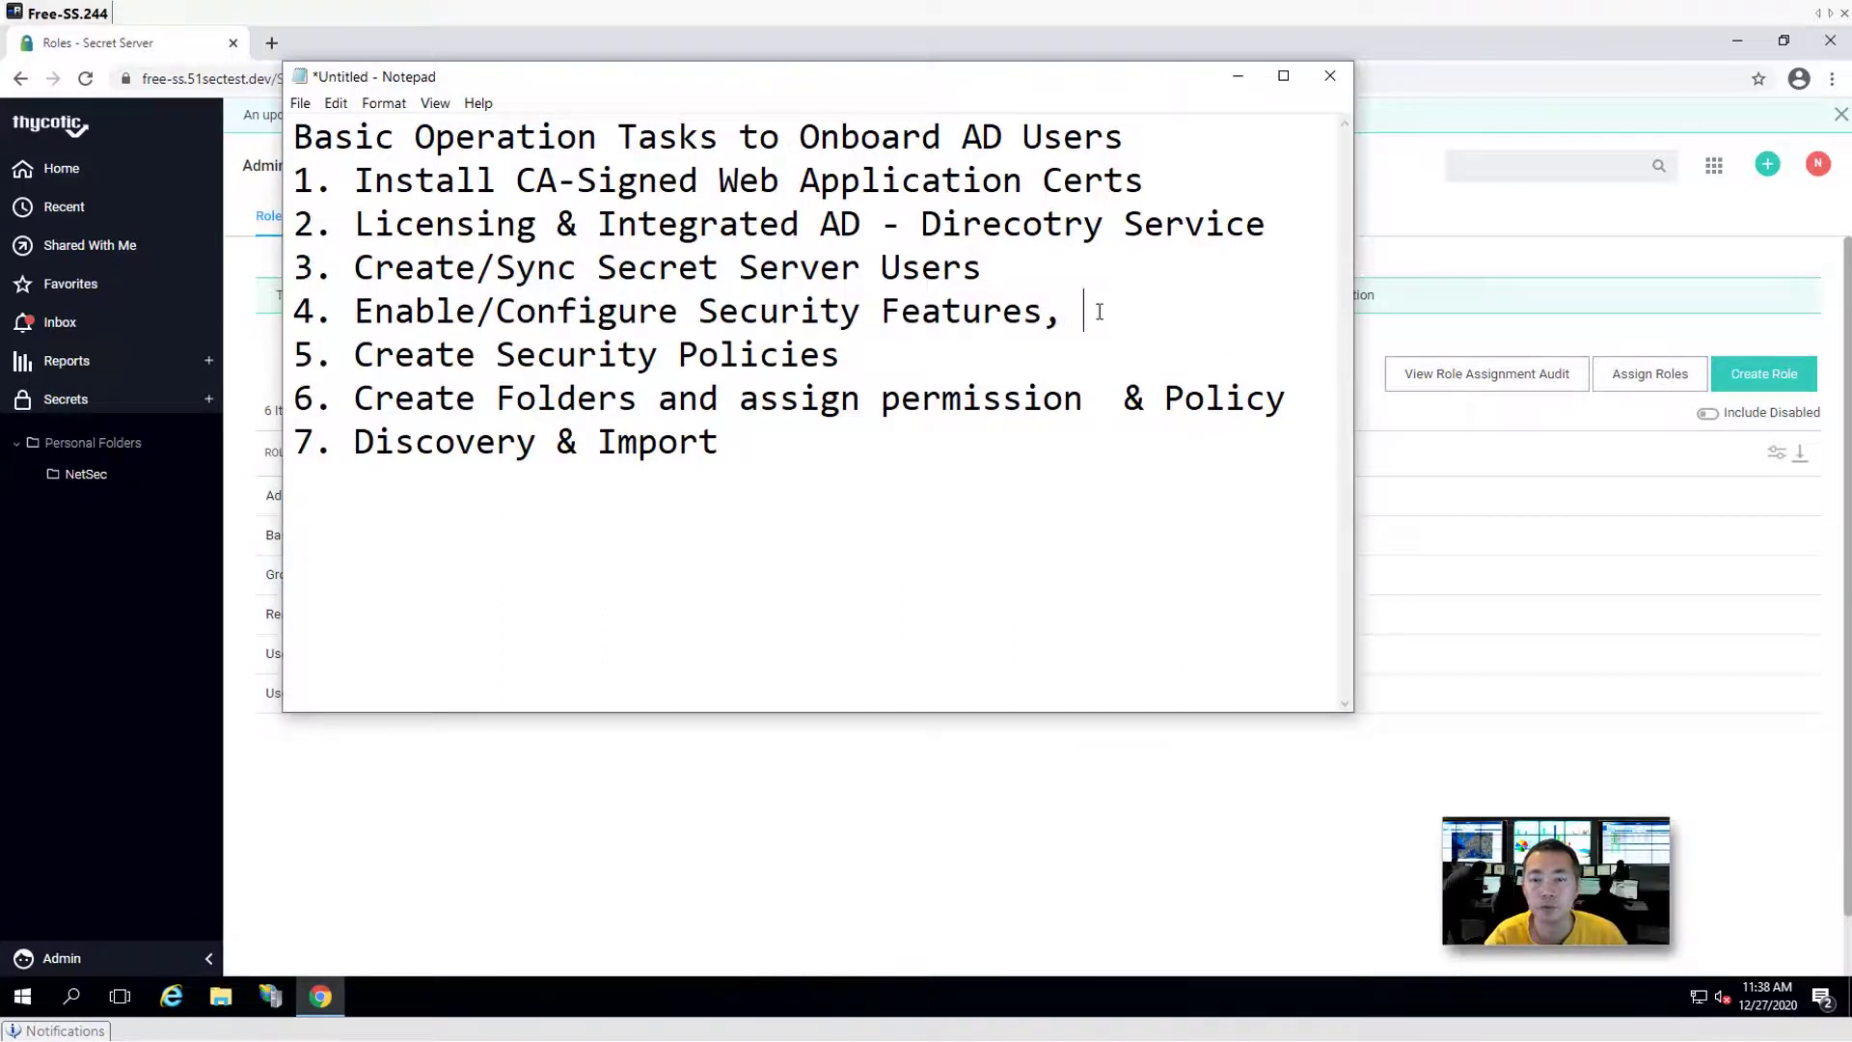
text( Roles)
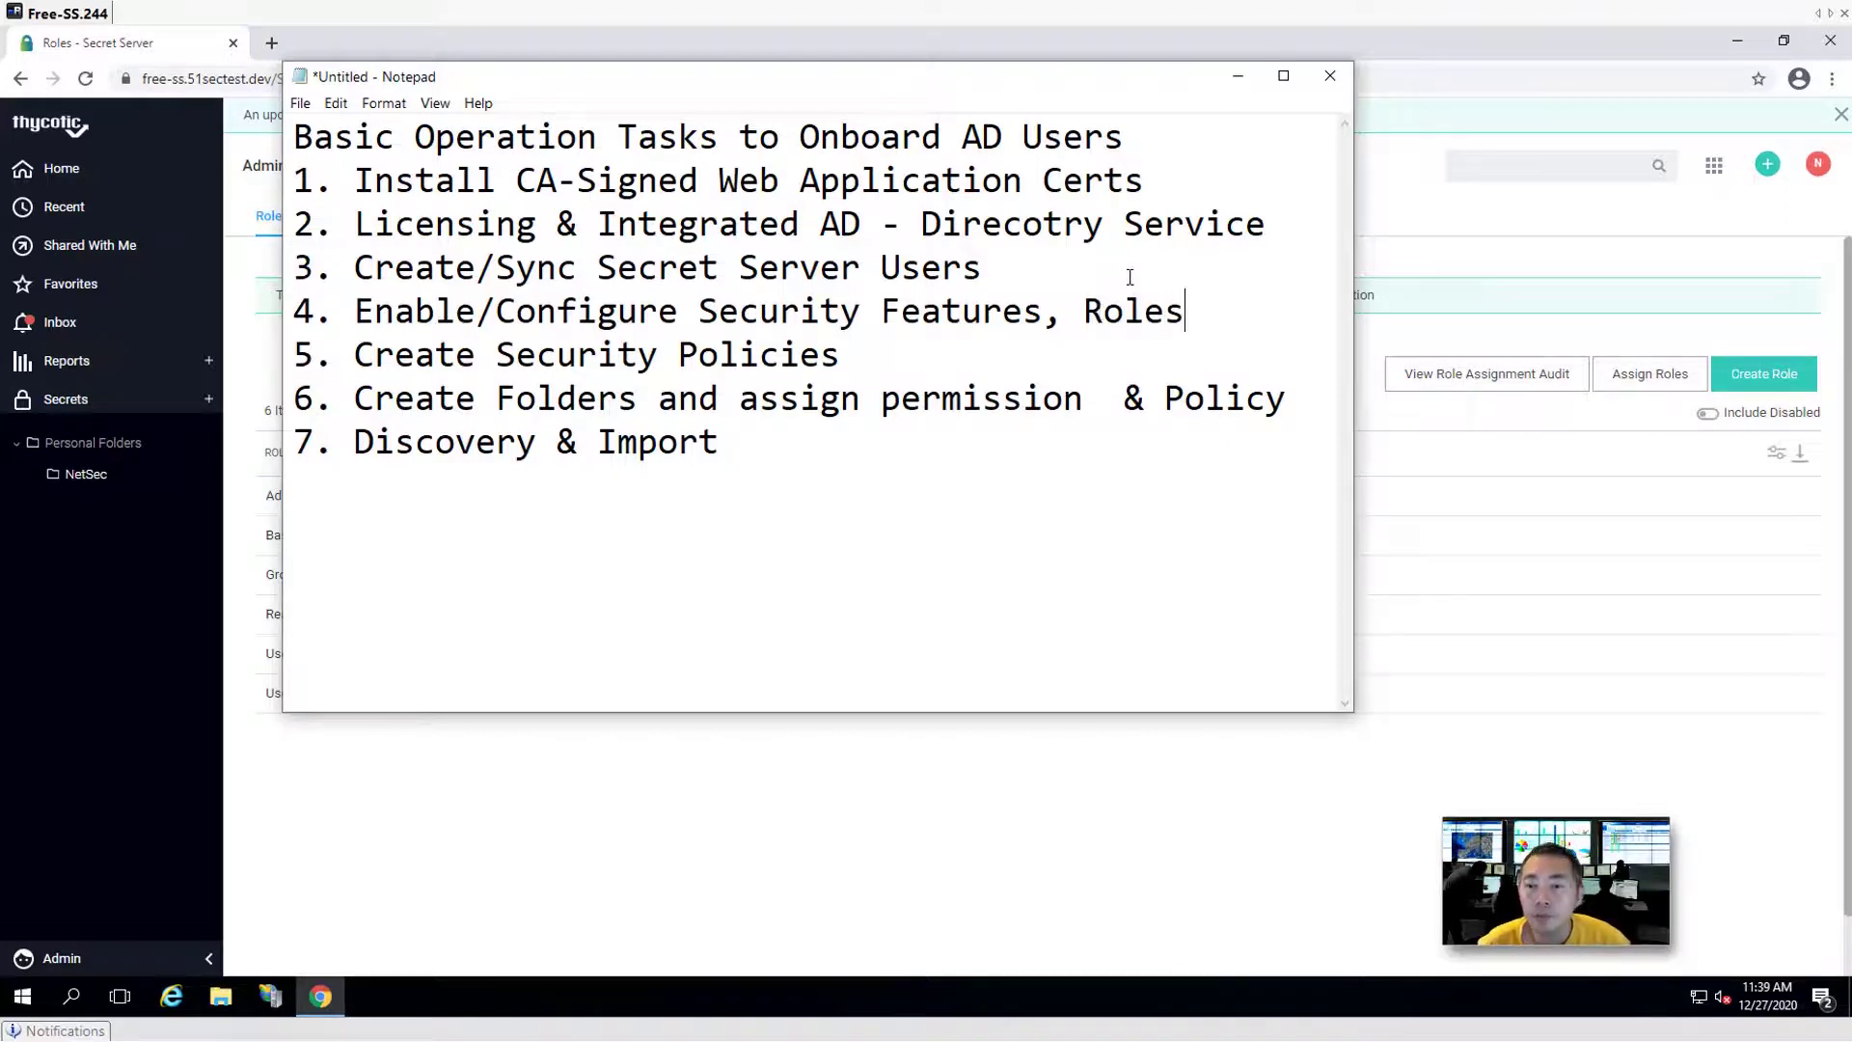
drag(1067, 313, 1048, 319)
key(Right)
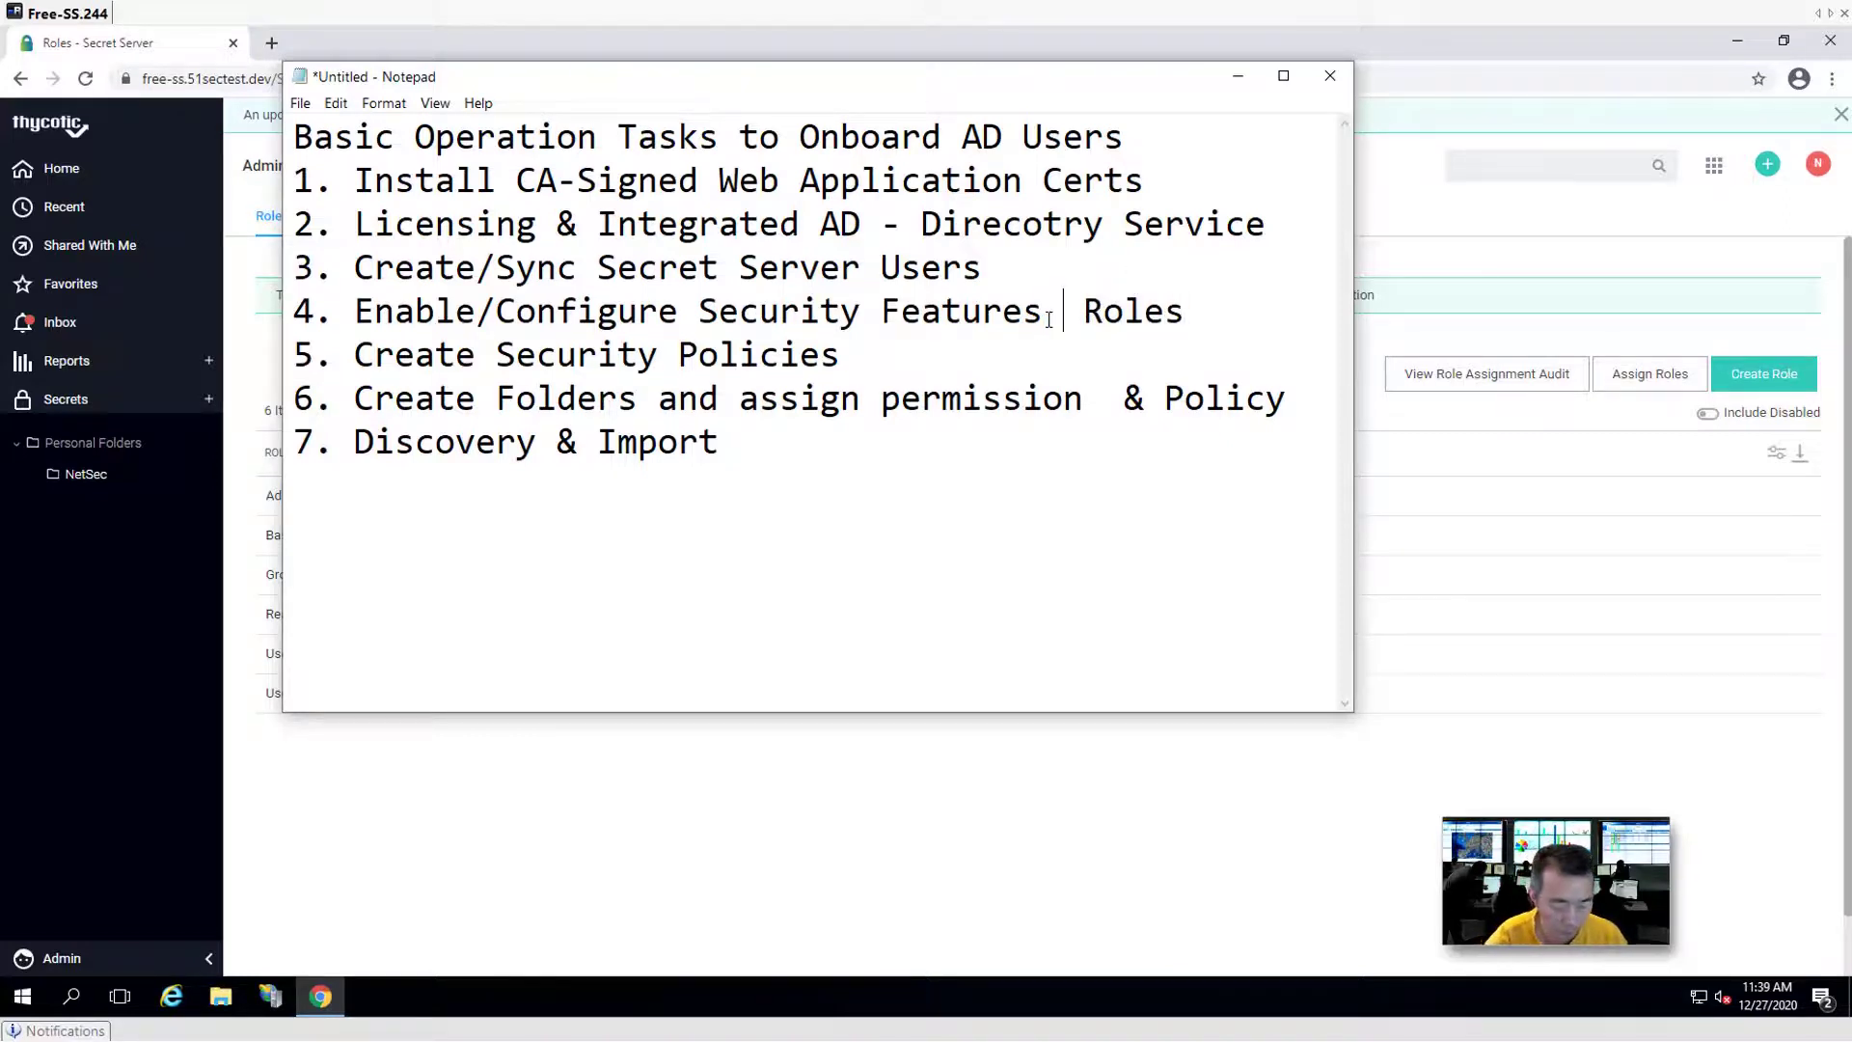
text(&)
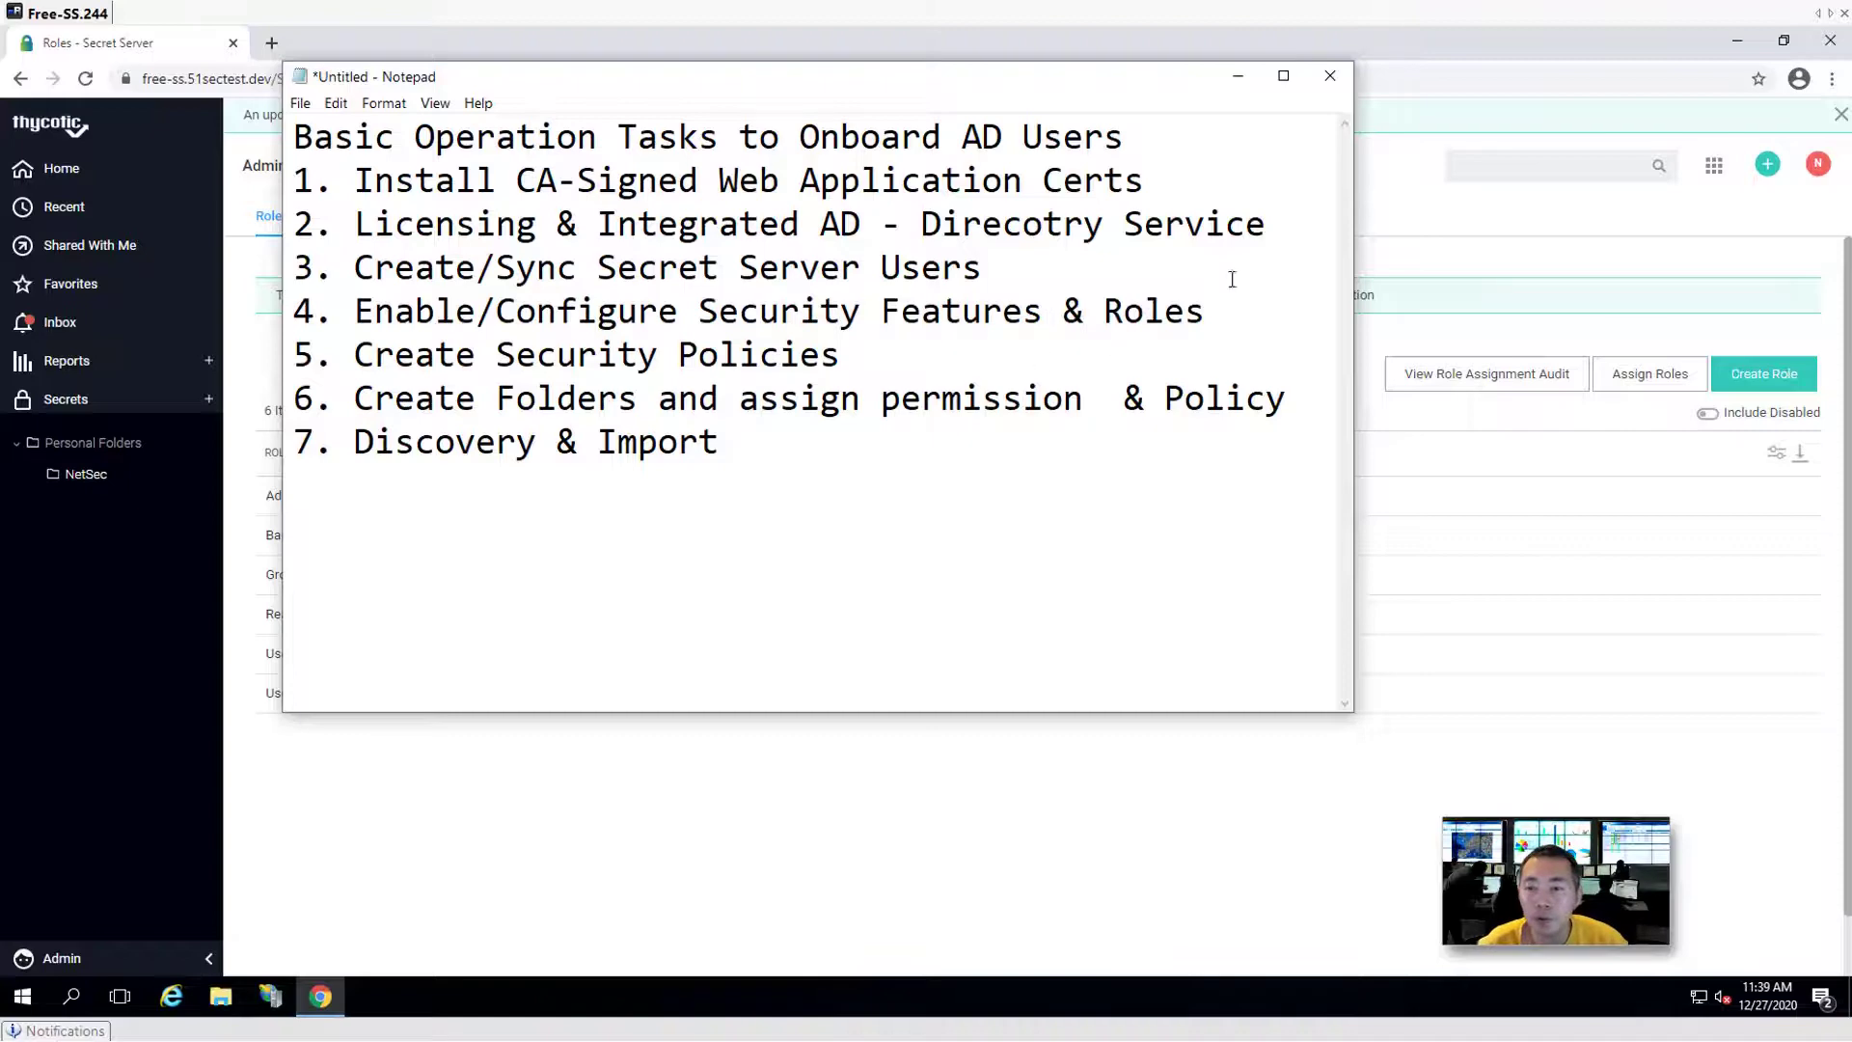
click(1256, 79)
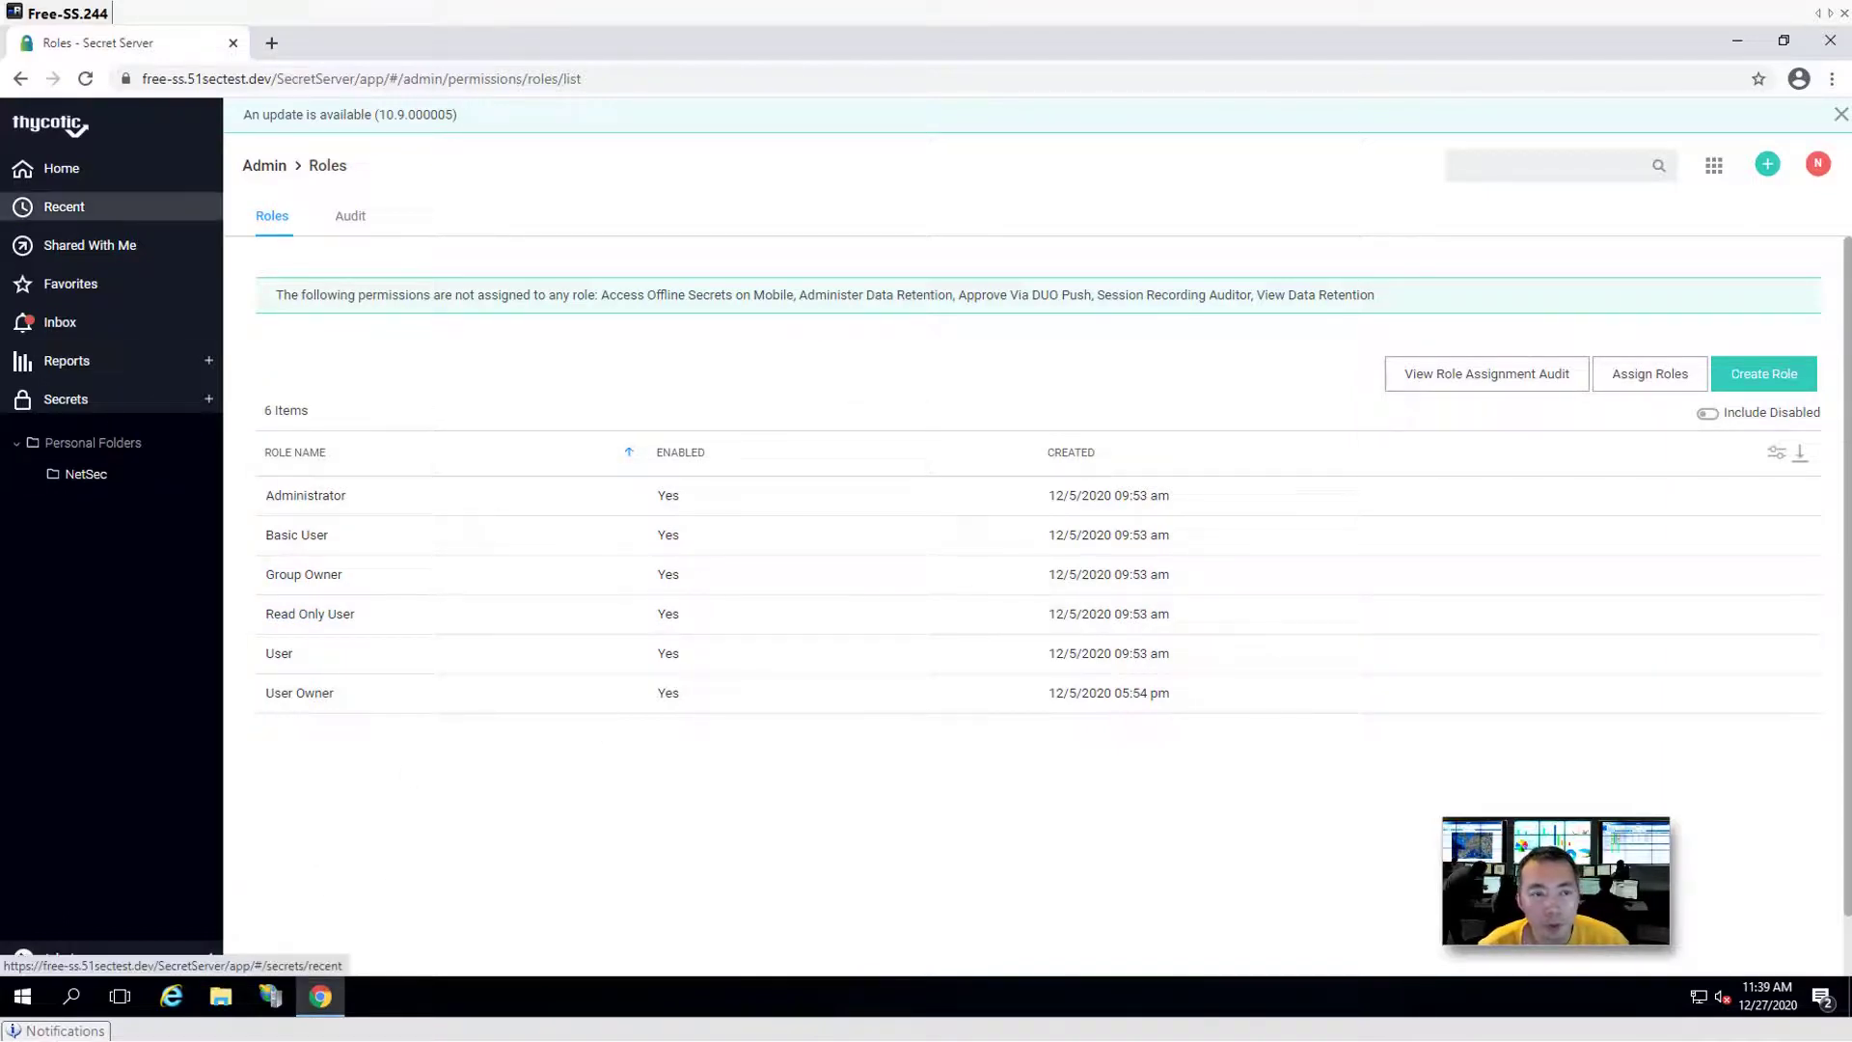
- Mark task 5 in the notes, view the Professional-only Secret Policies page, then open Groups
key(alt+Tab)
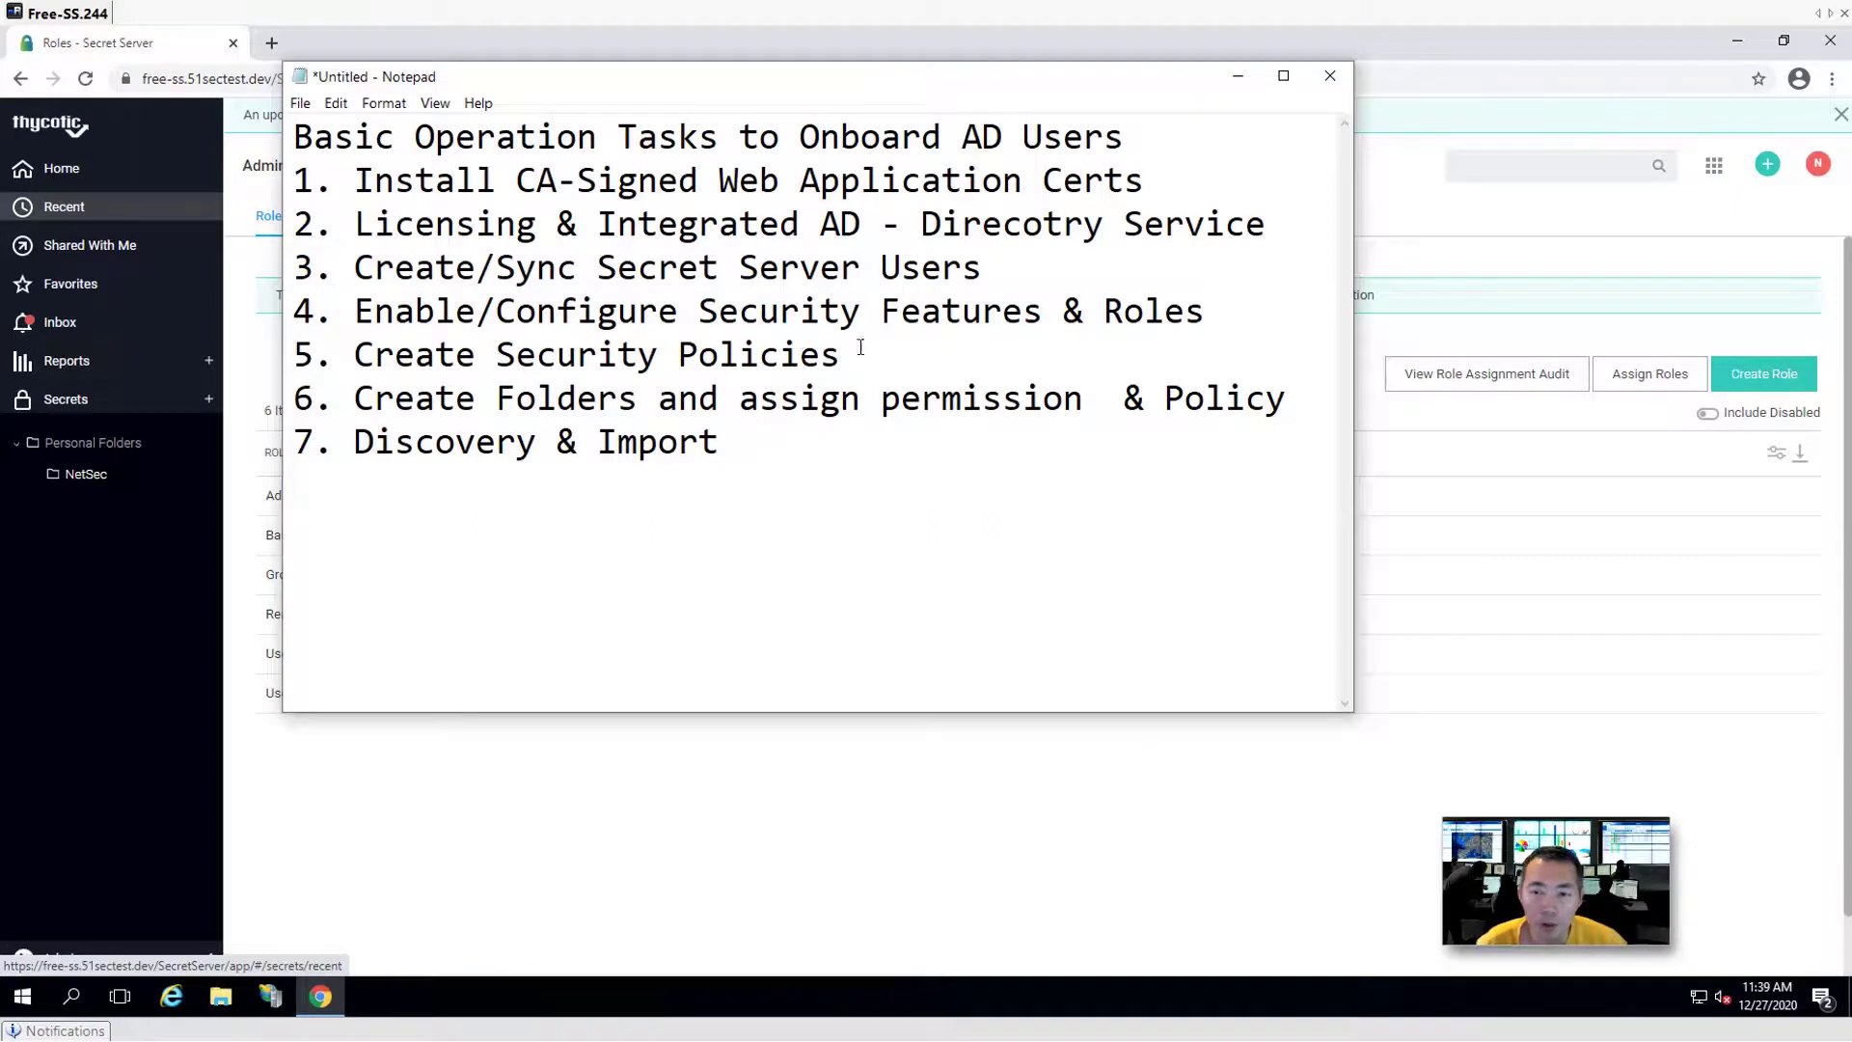
drag(882, 347, 289, 354)
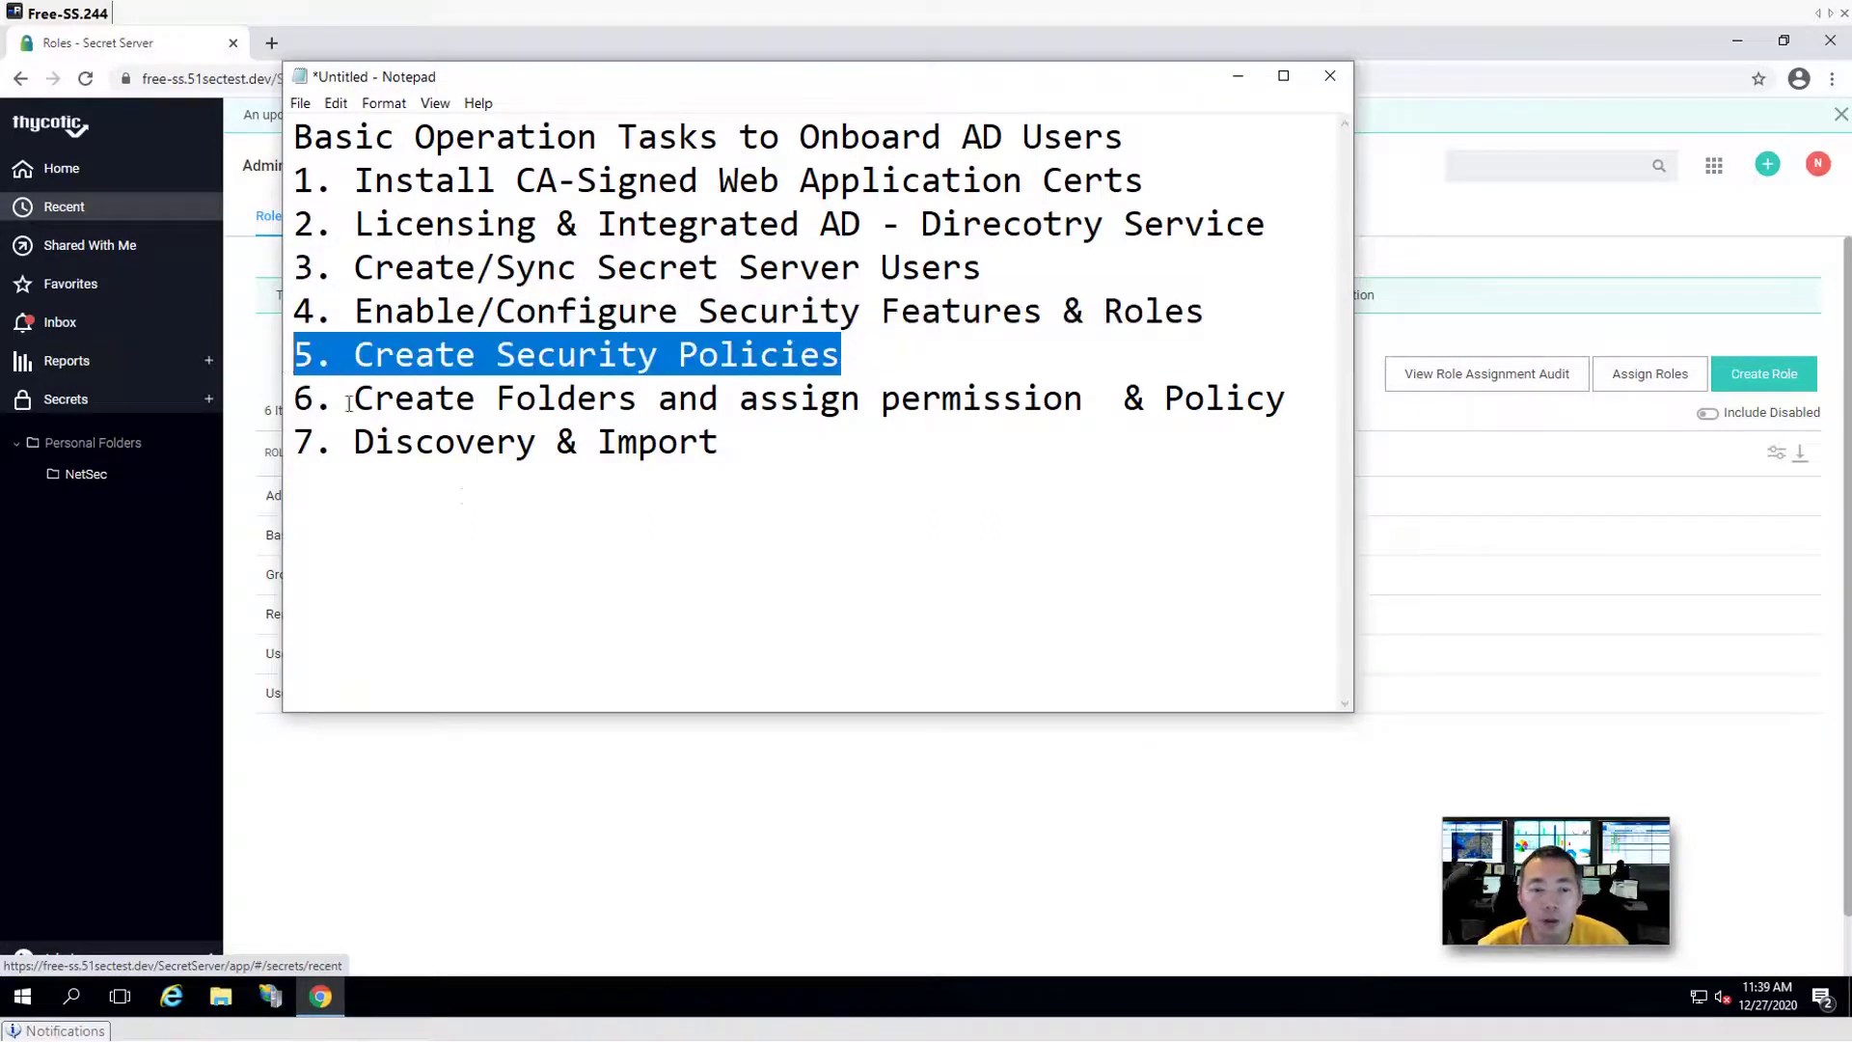
click(718, 776)
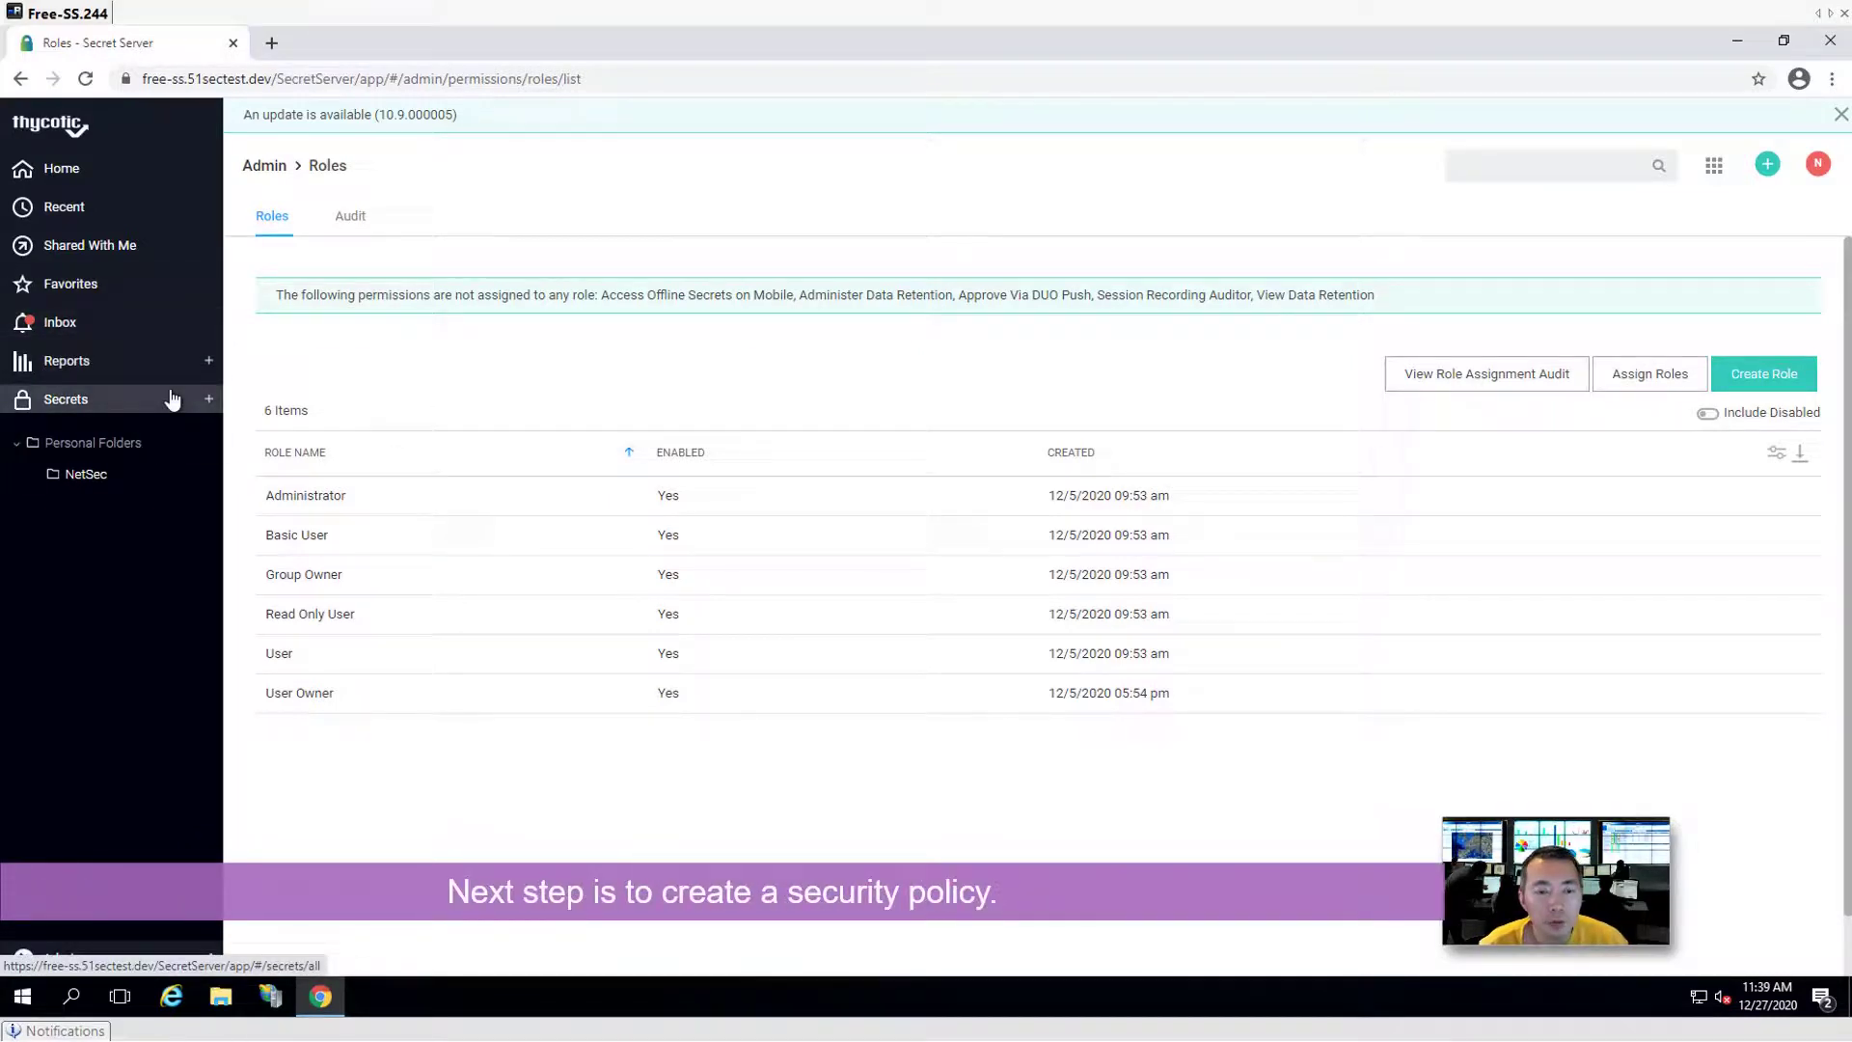
click(125, 957)
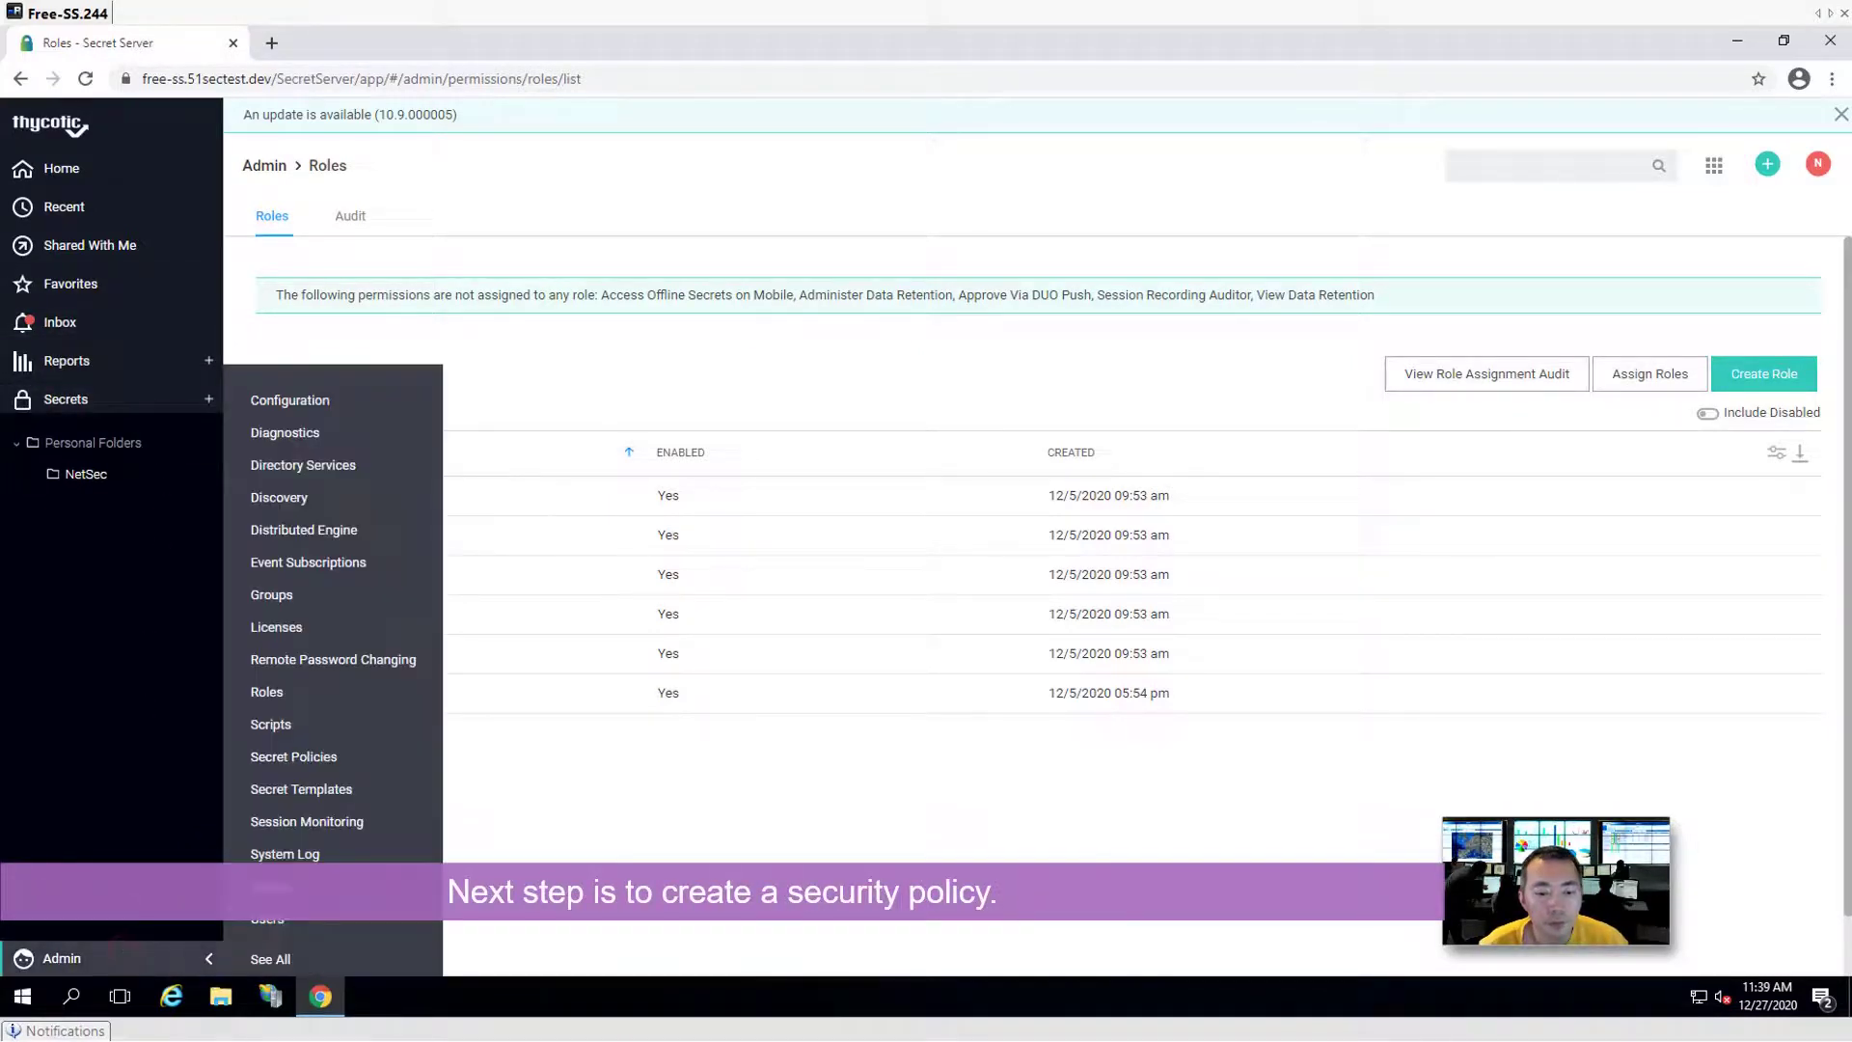
click(396, 757)
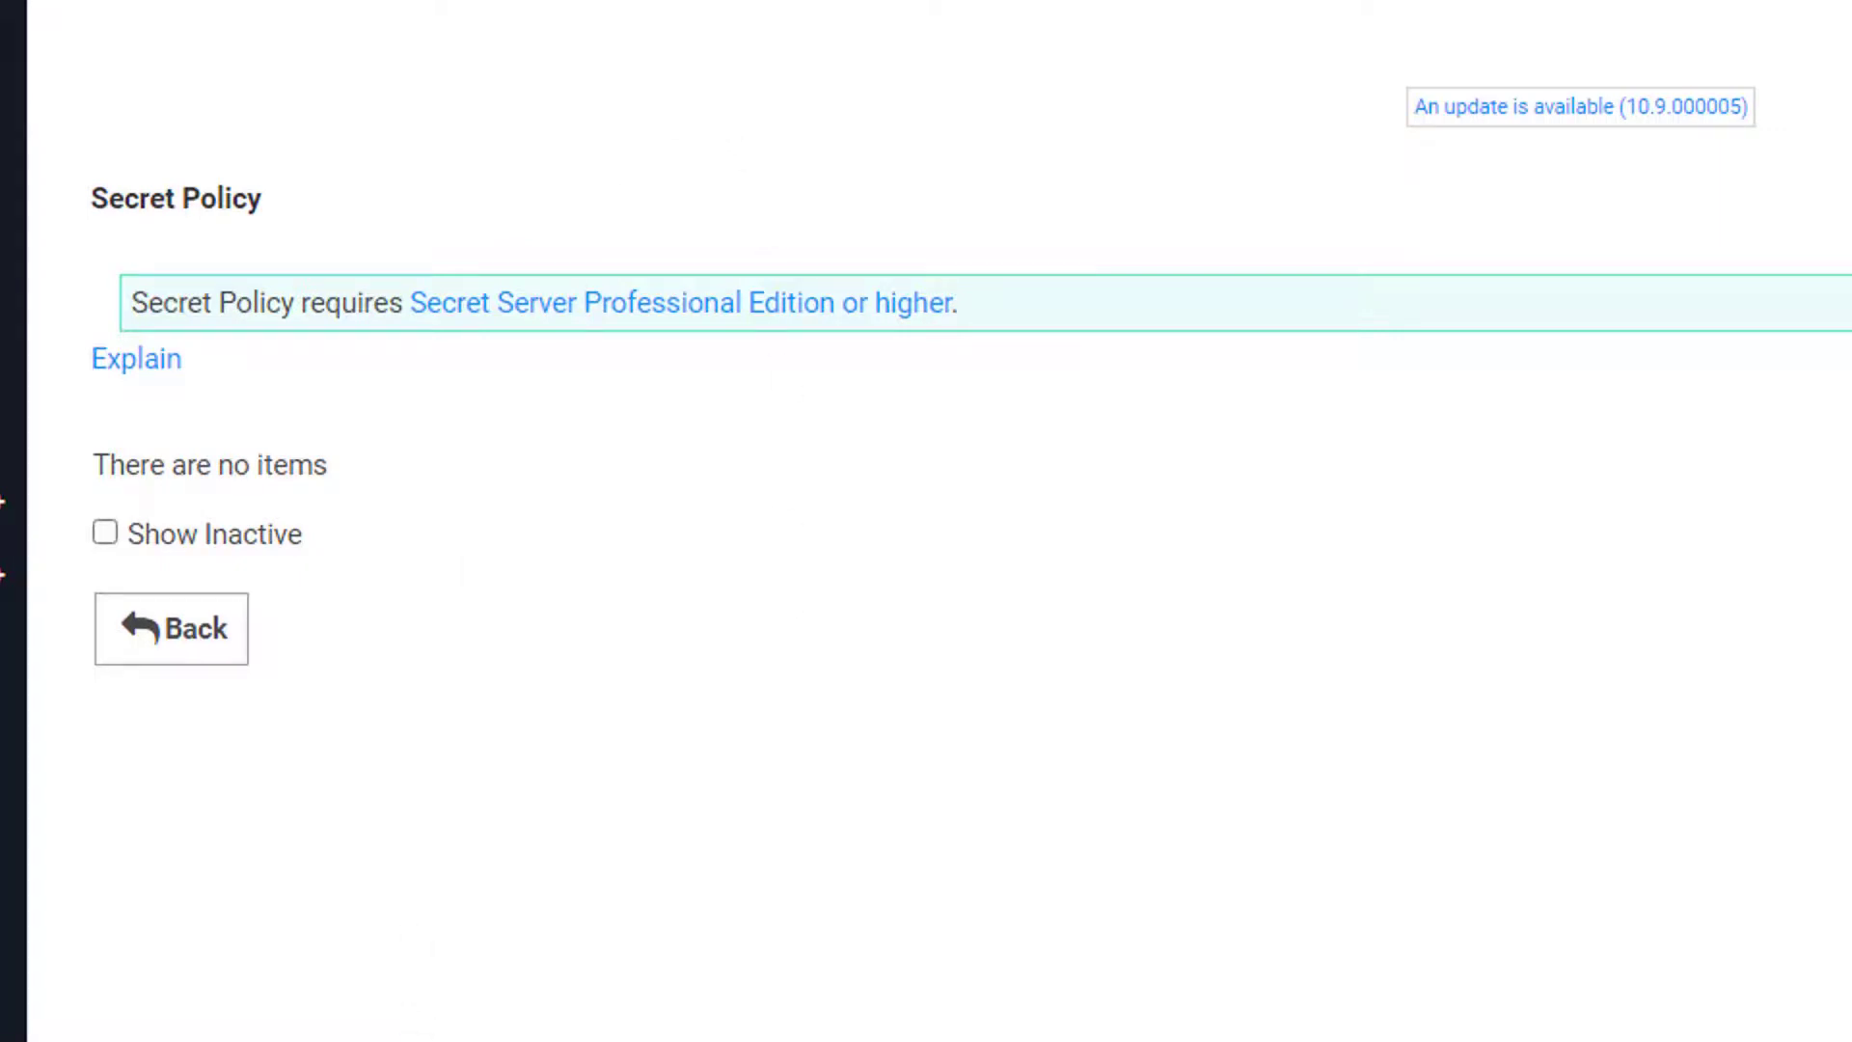
click(125, 961)
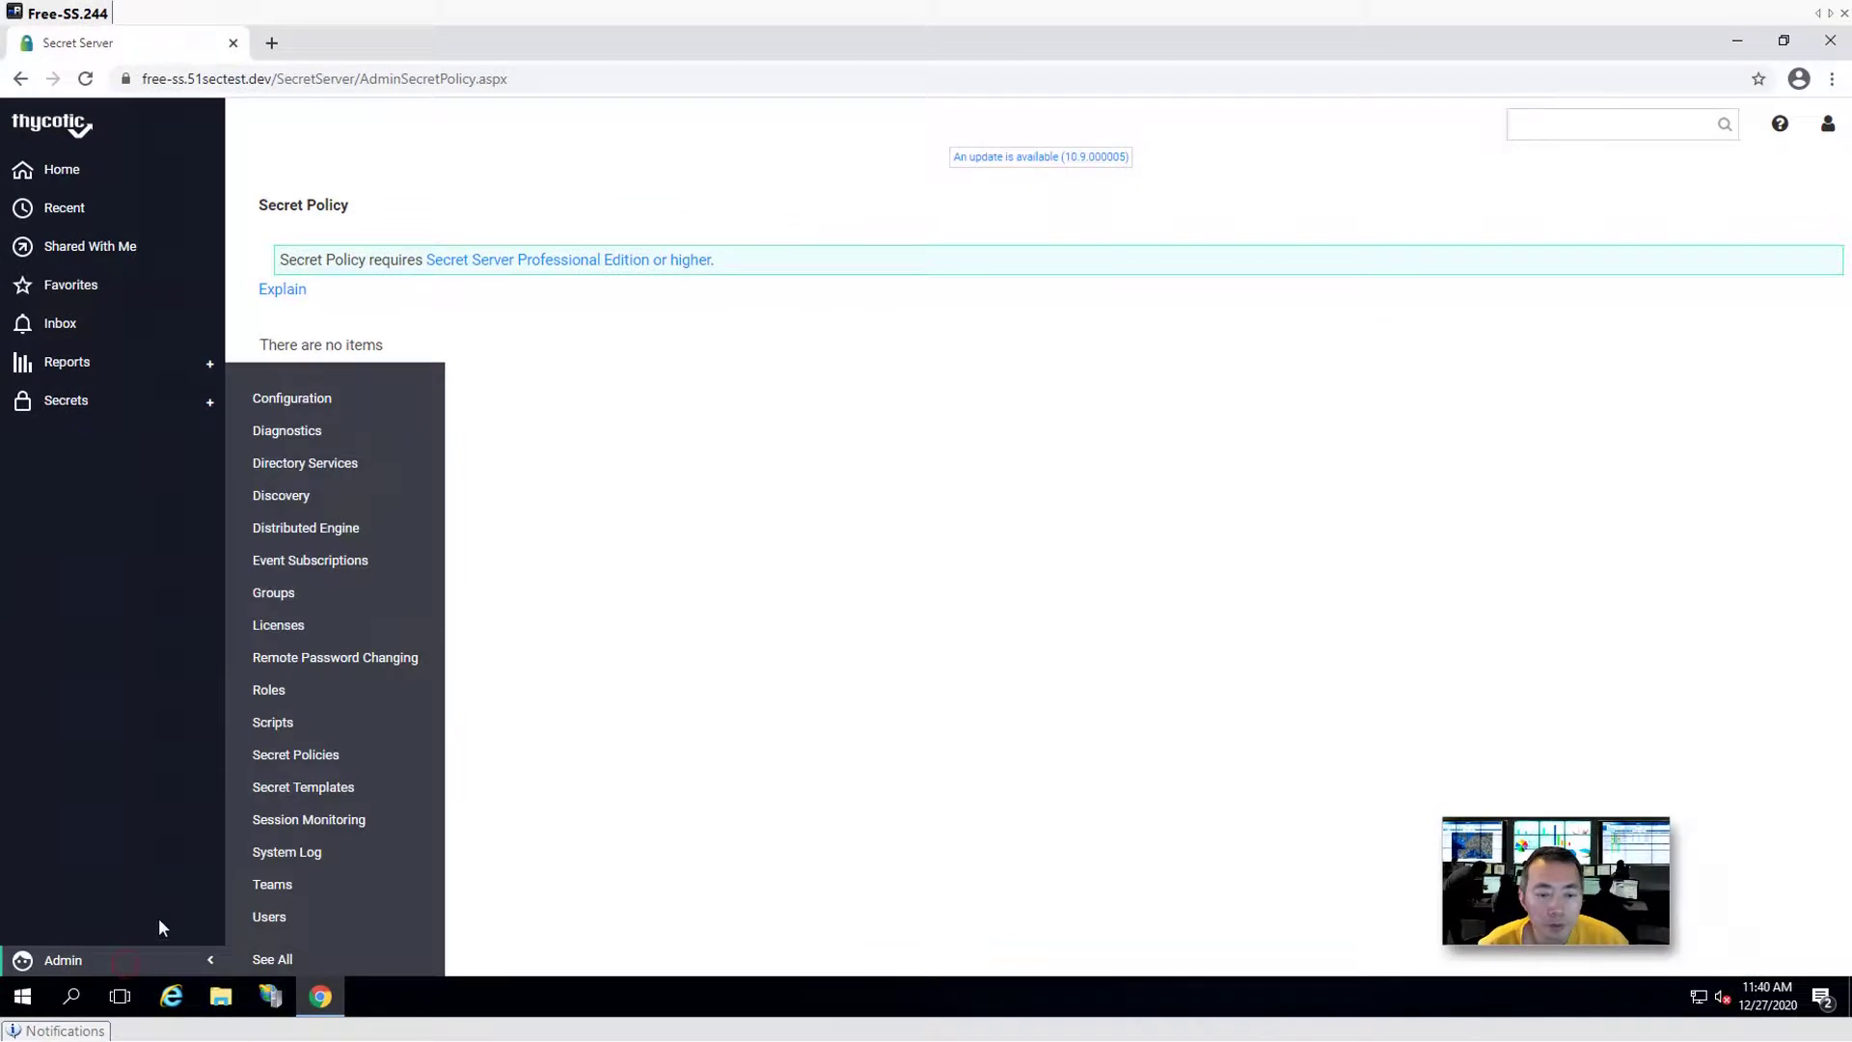
click(294, 592)
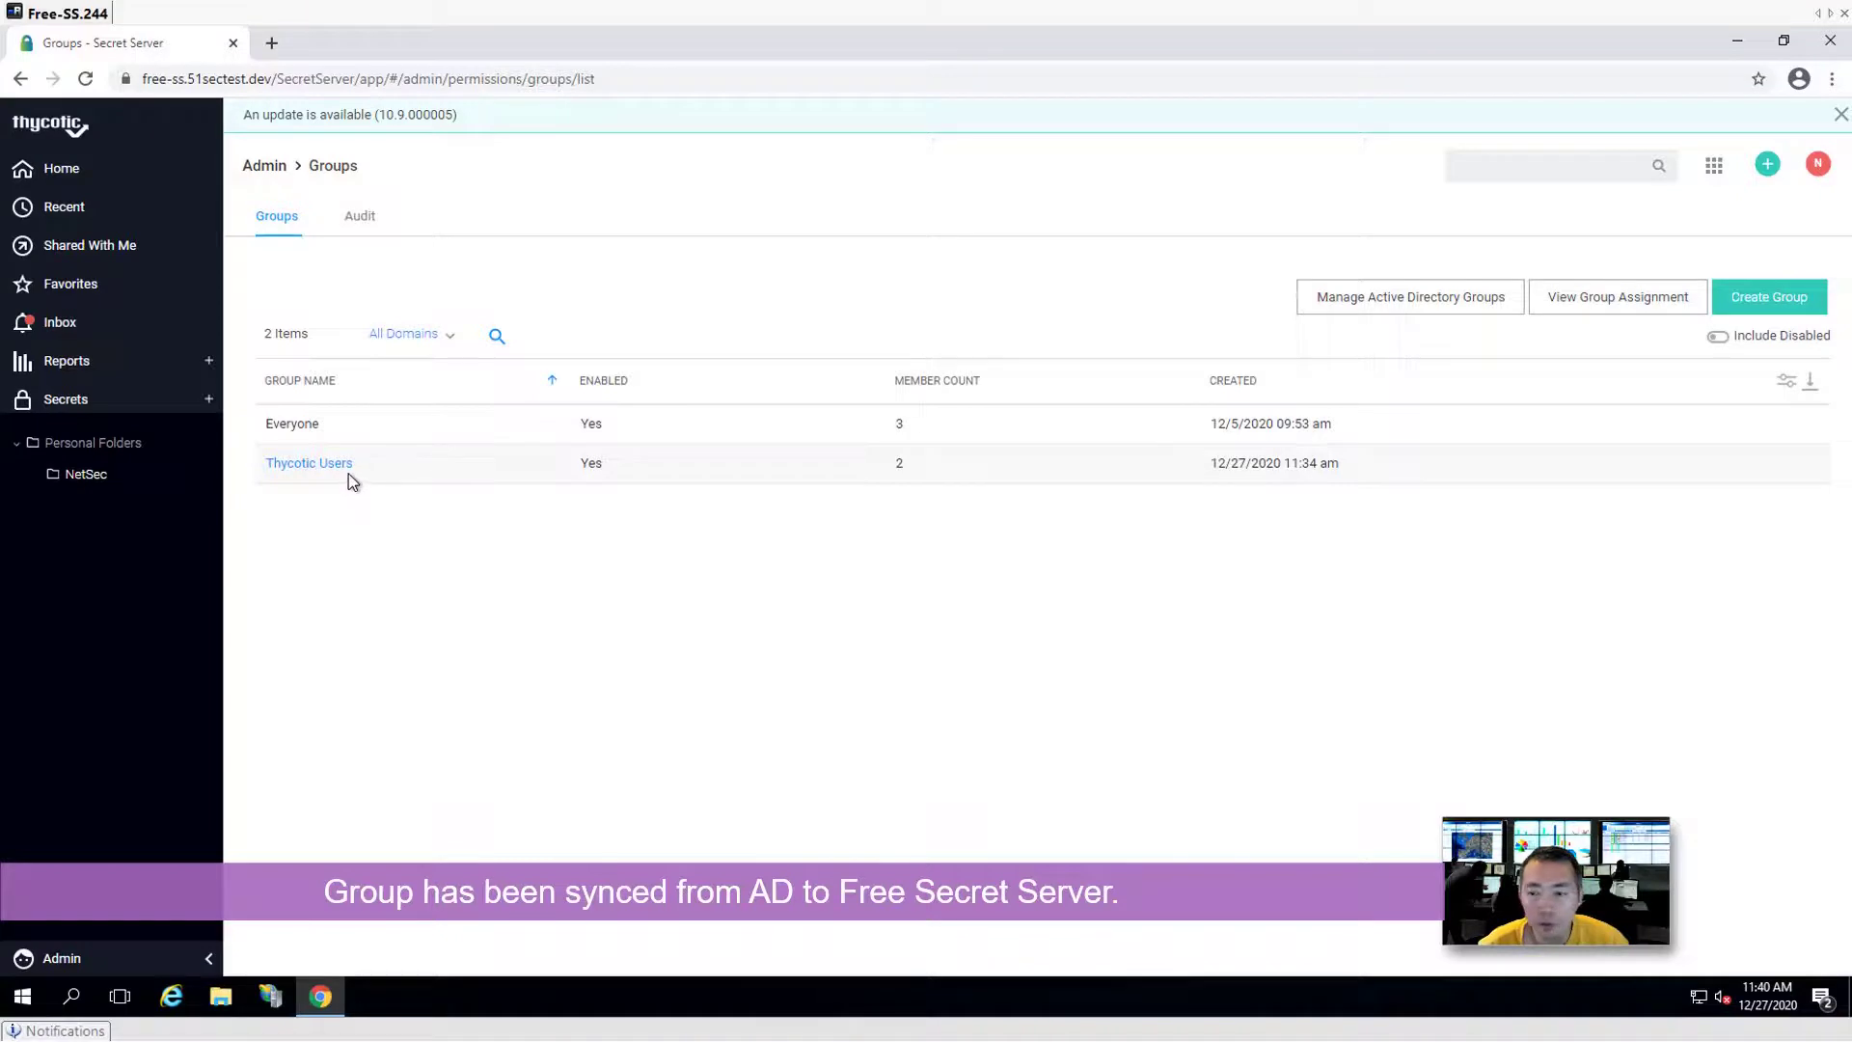
- Create a root folder named 51SecTest.Dev
right_click(129, 412)
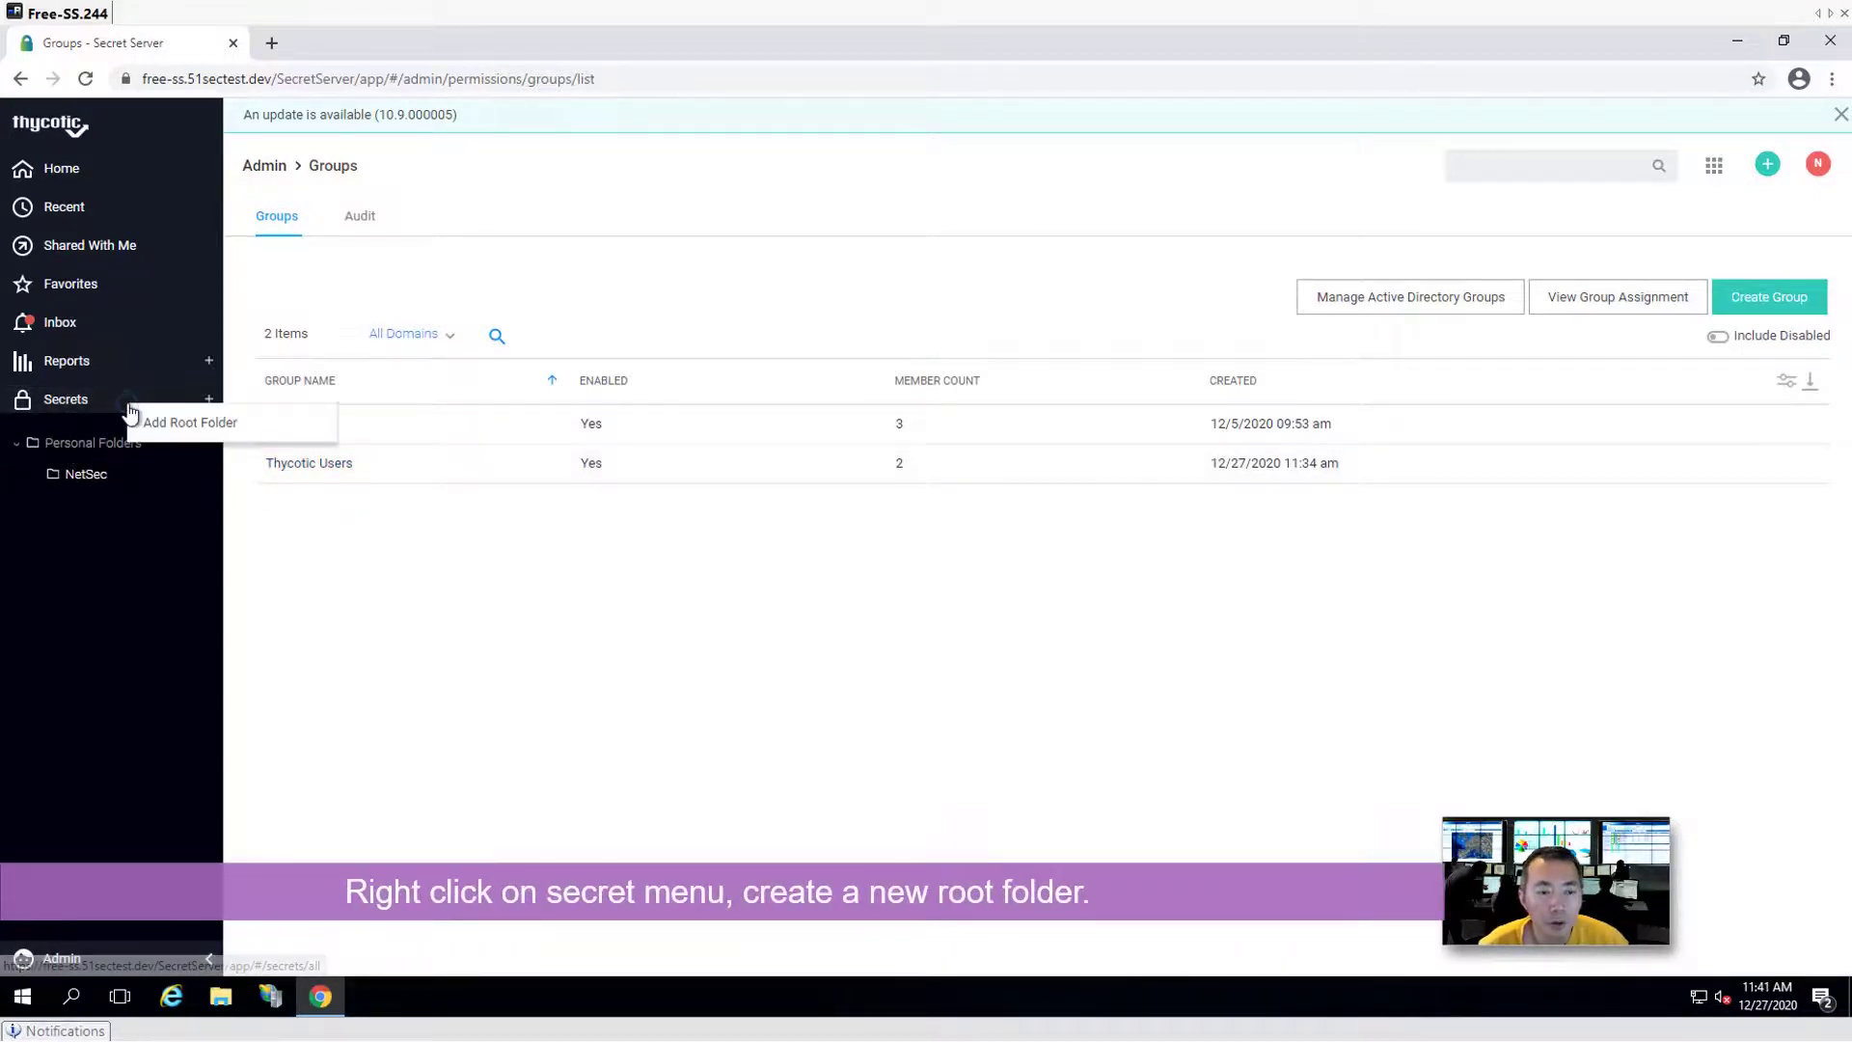
right_click(75, 403)
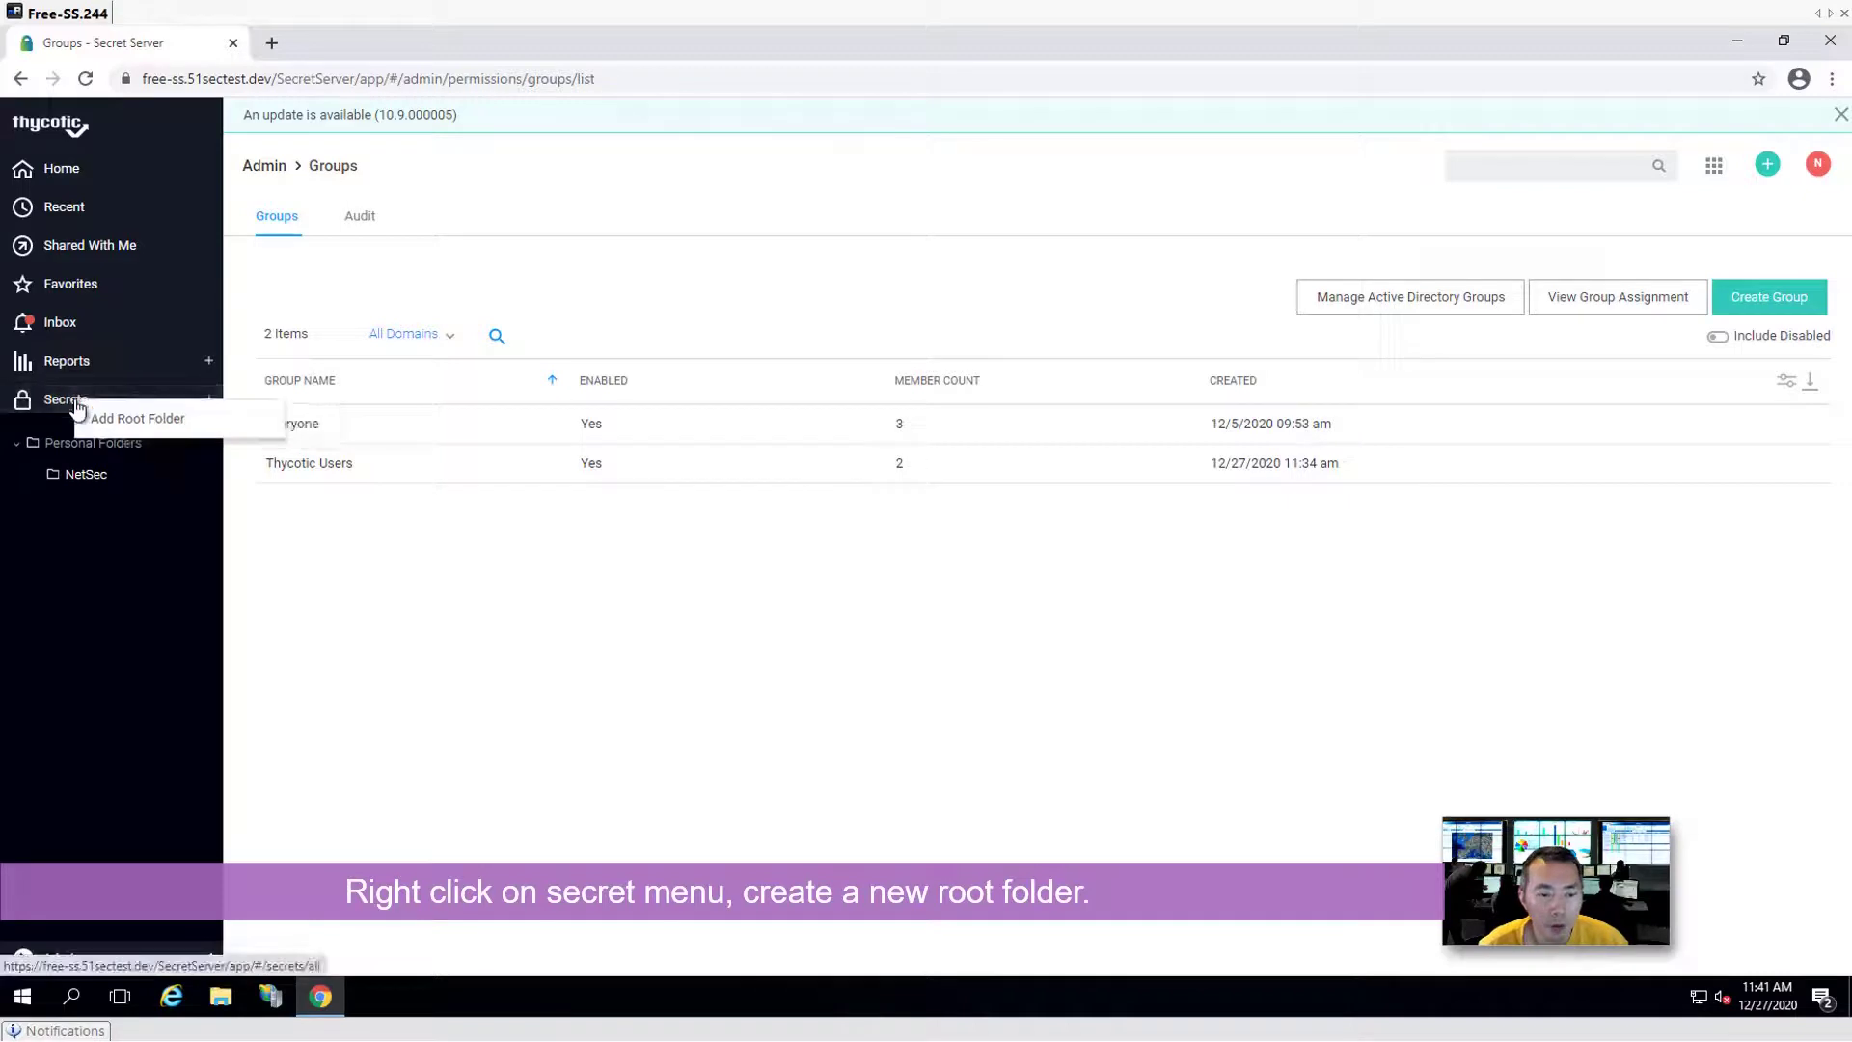
click(109, 422)
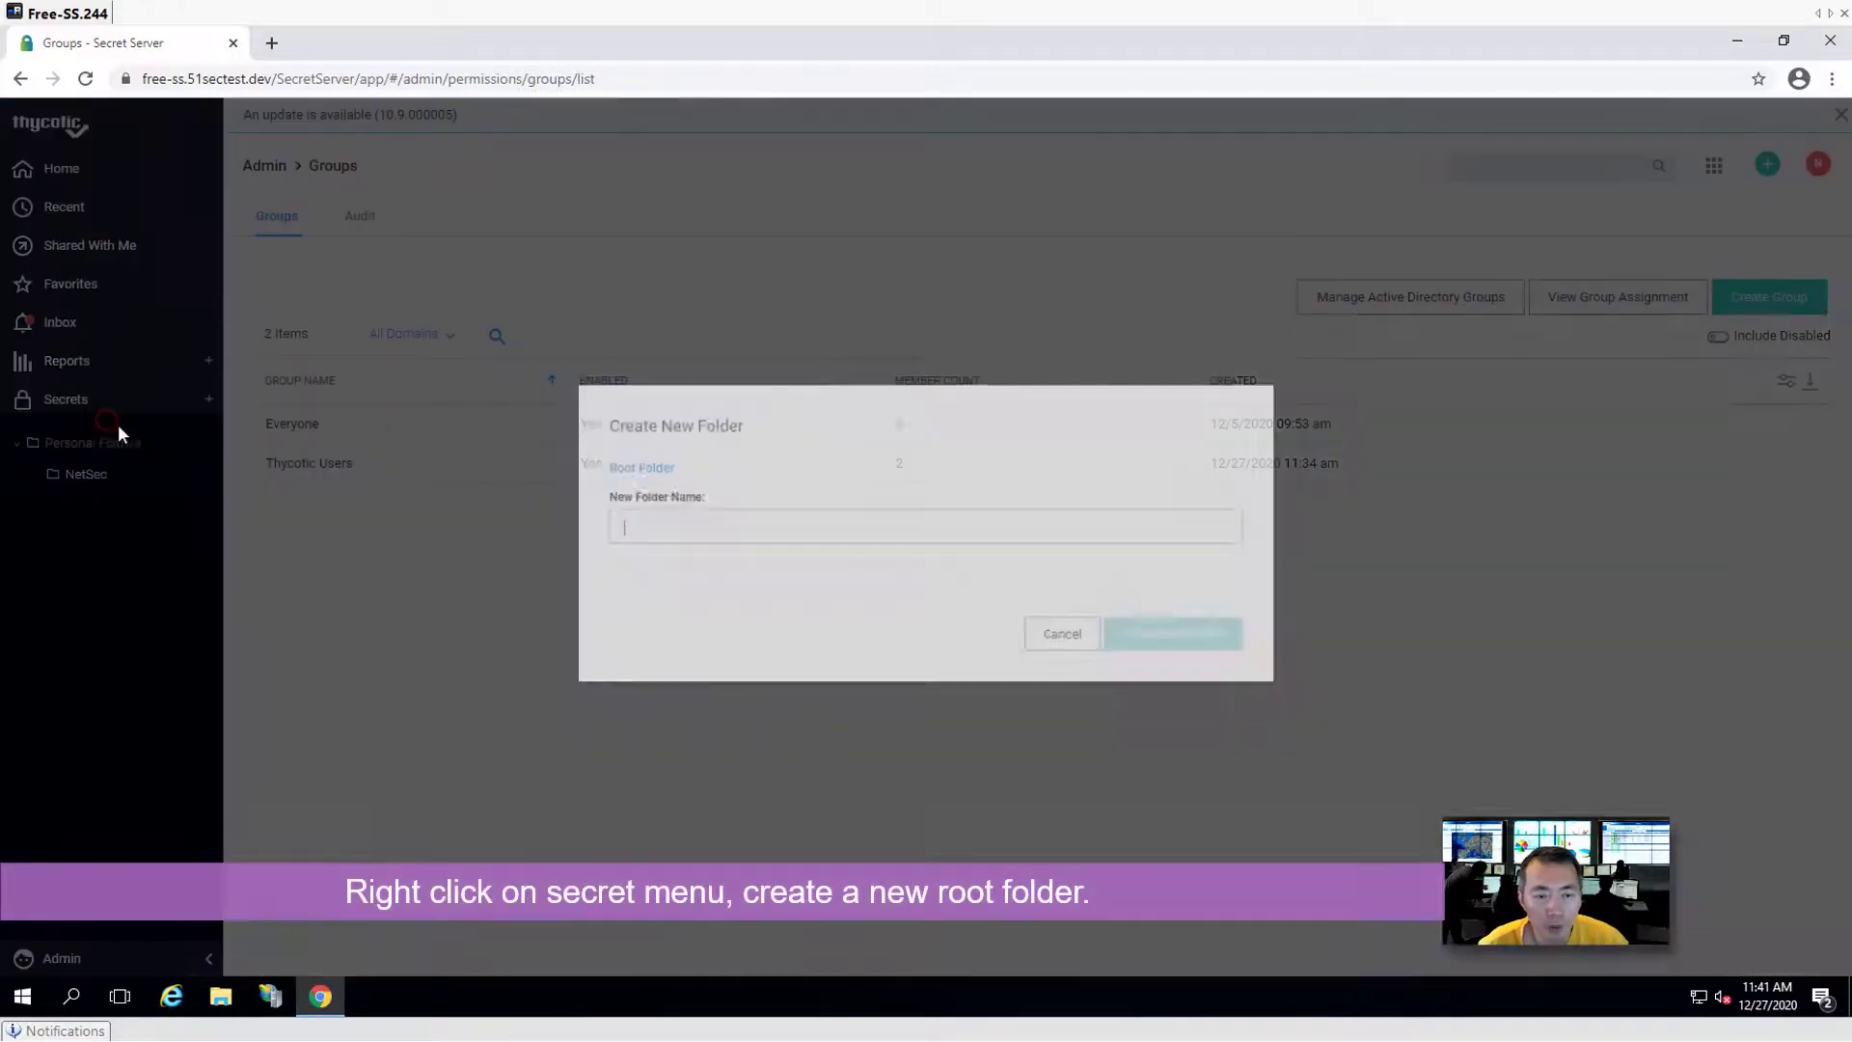
click(739, 522)
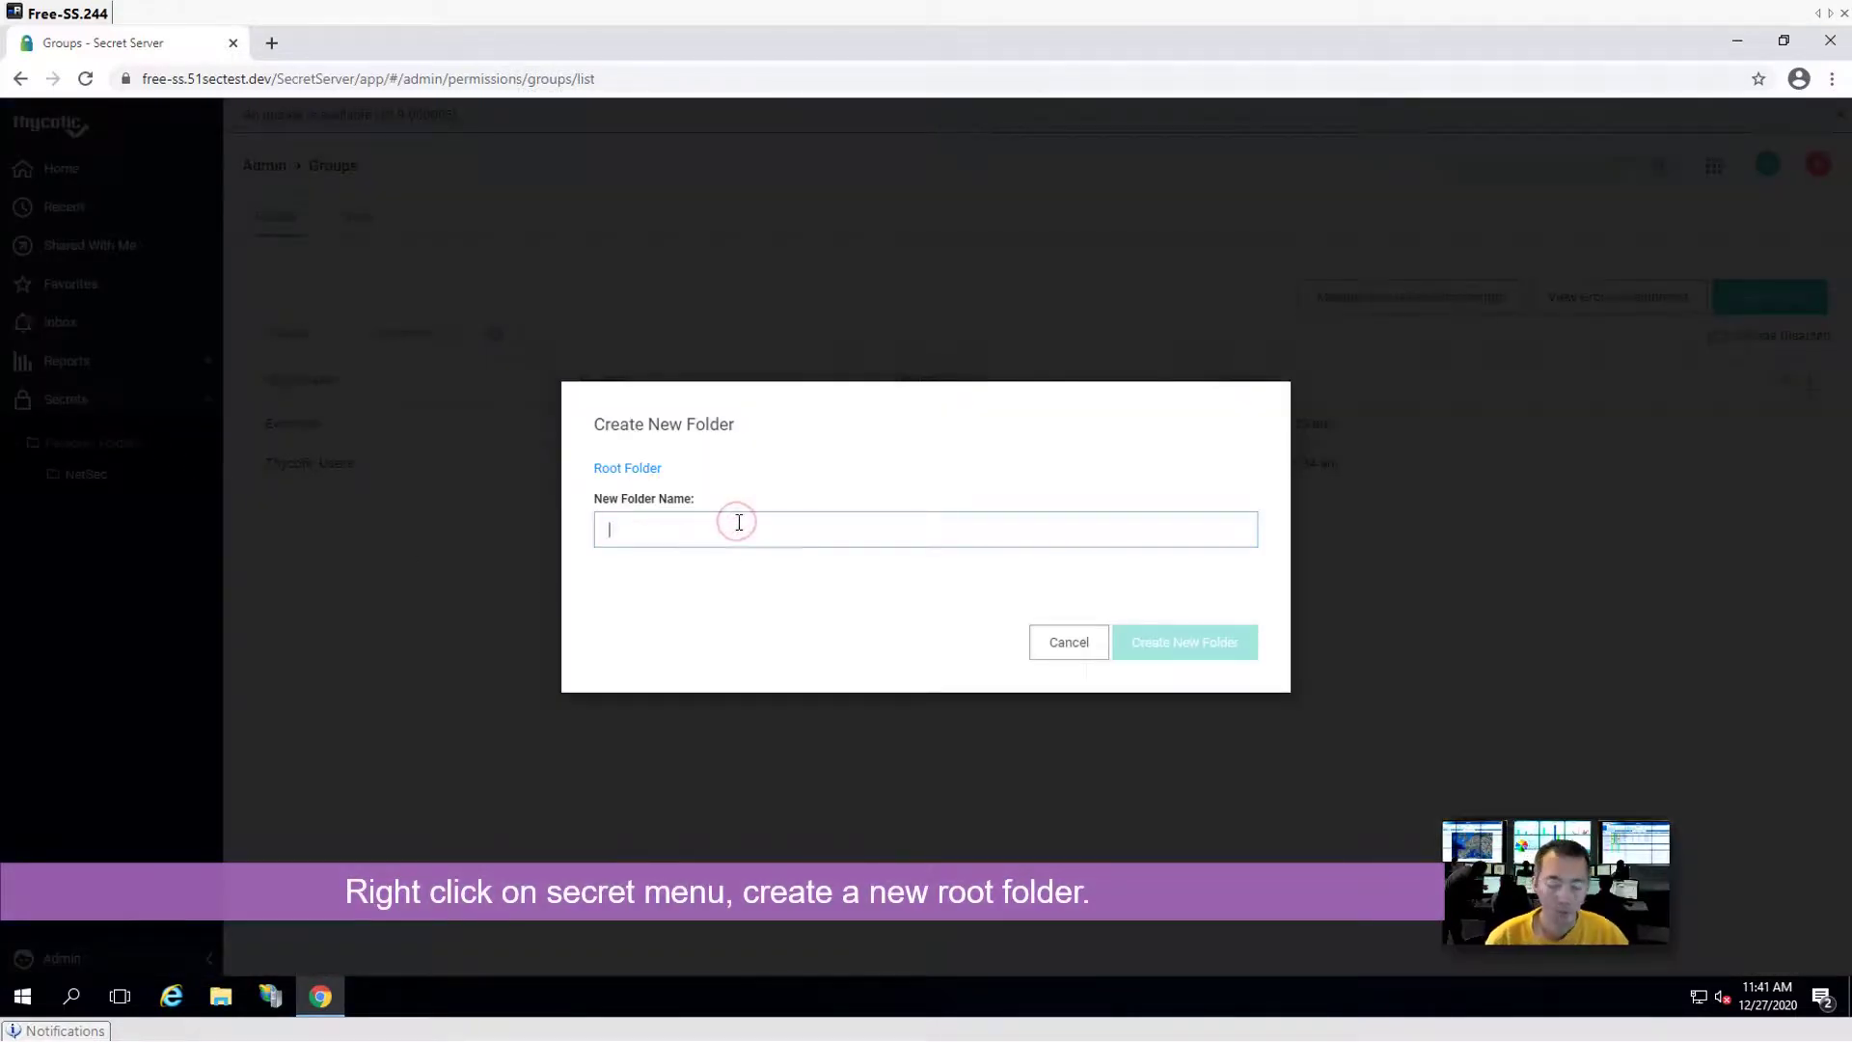
text(51)
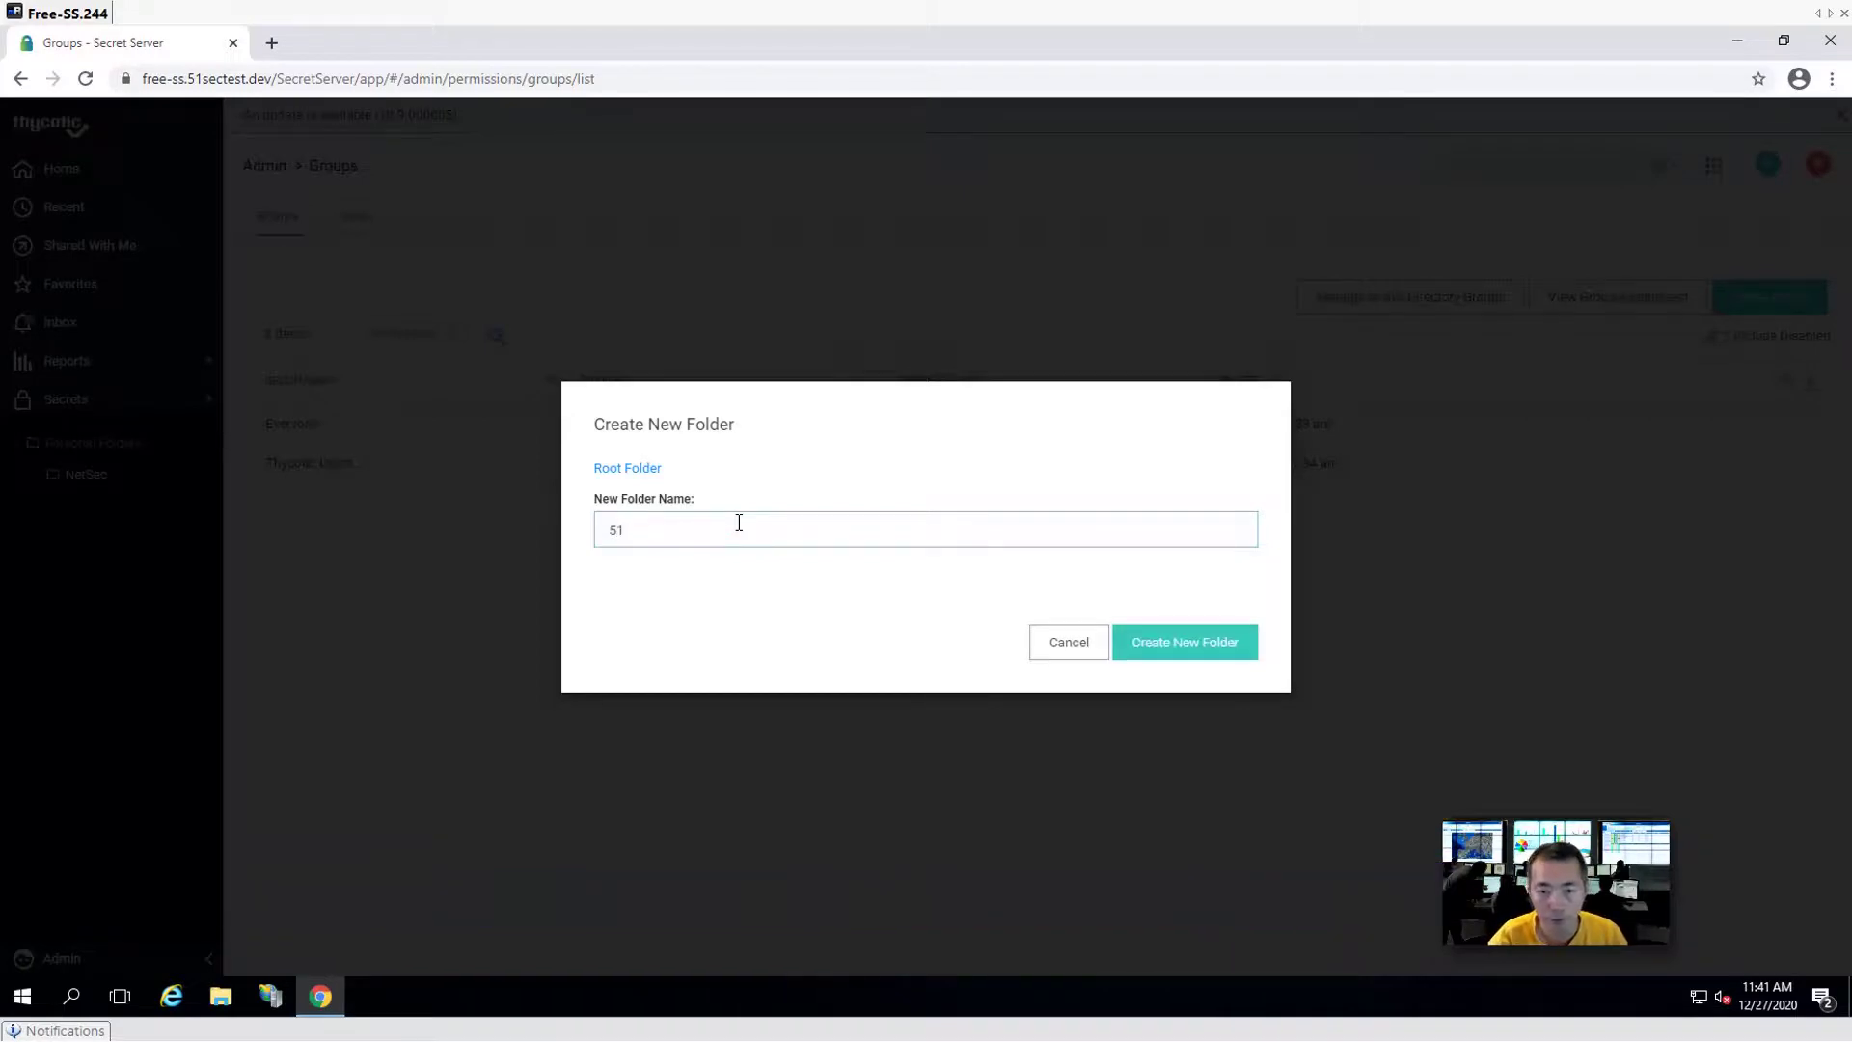
text(SecTest.Dev)
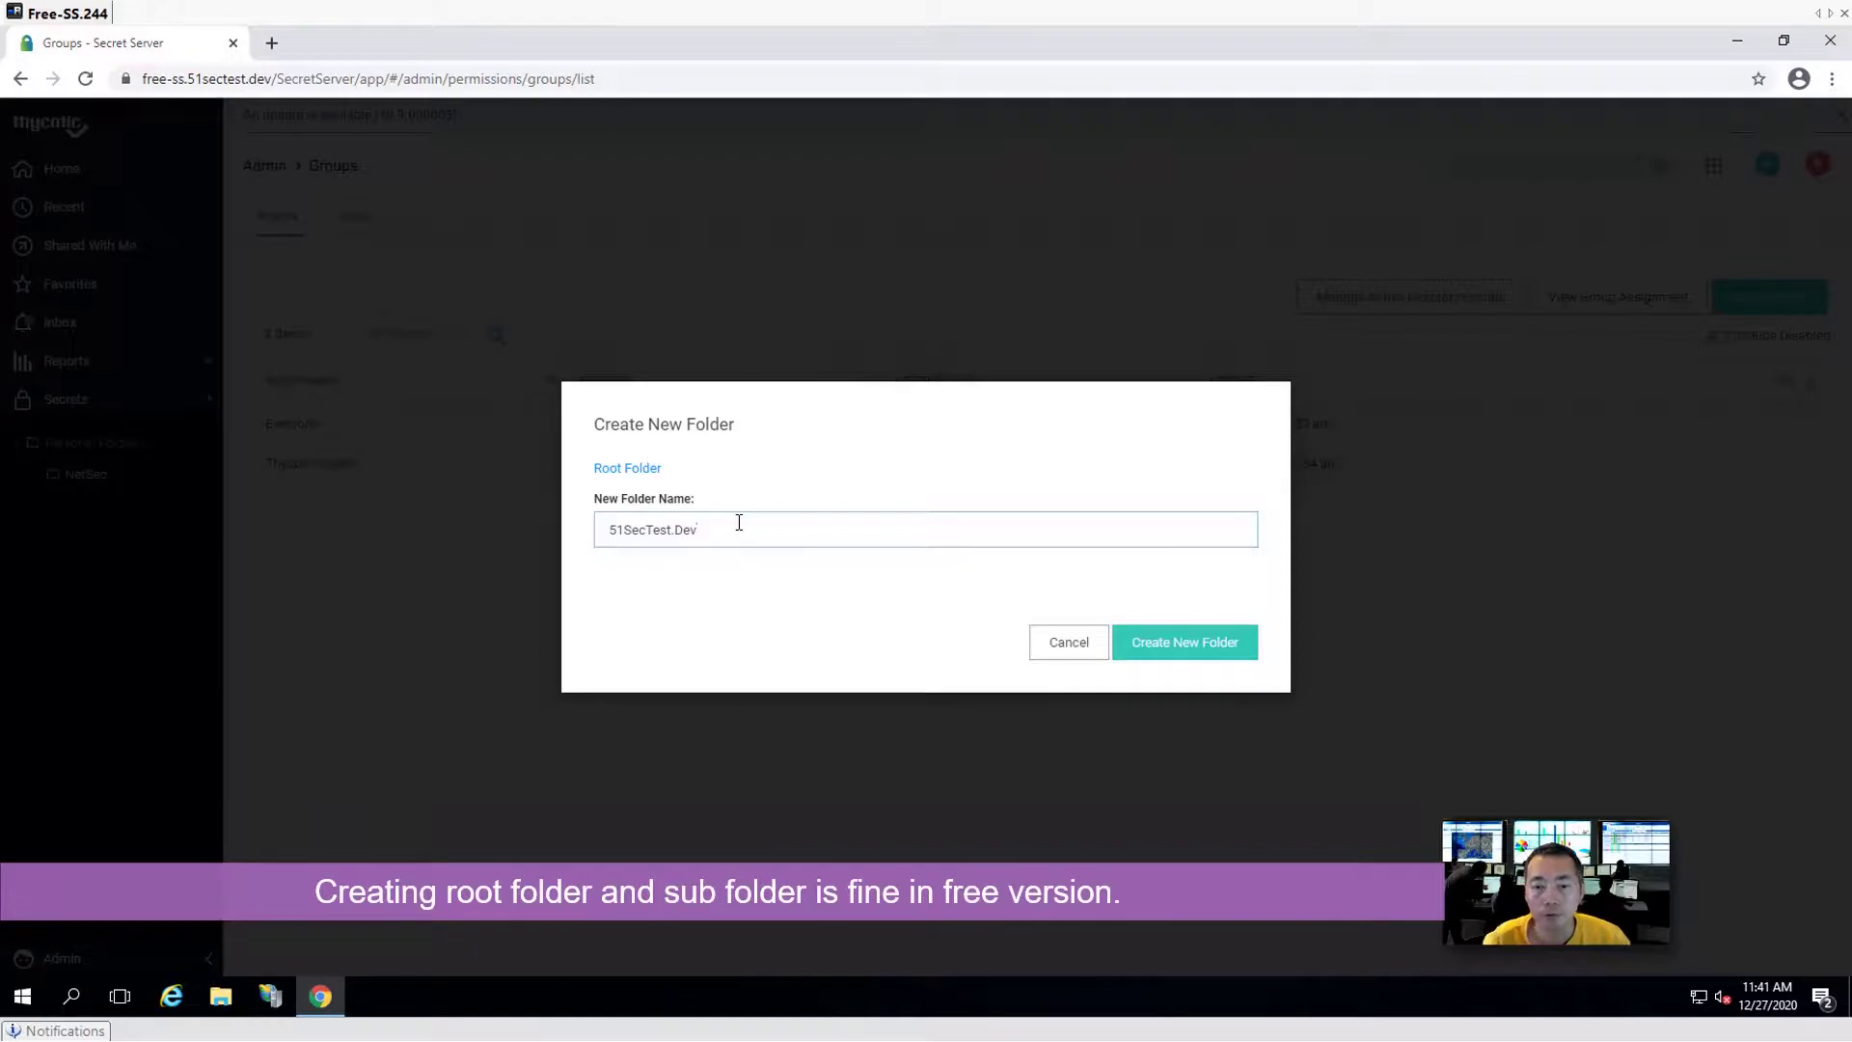
click(1161, 643)
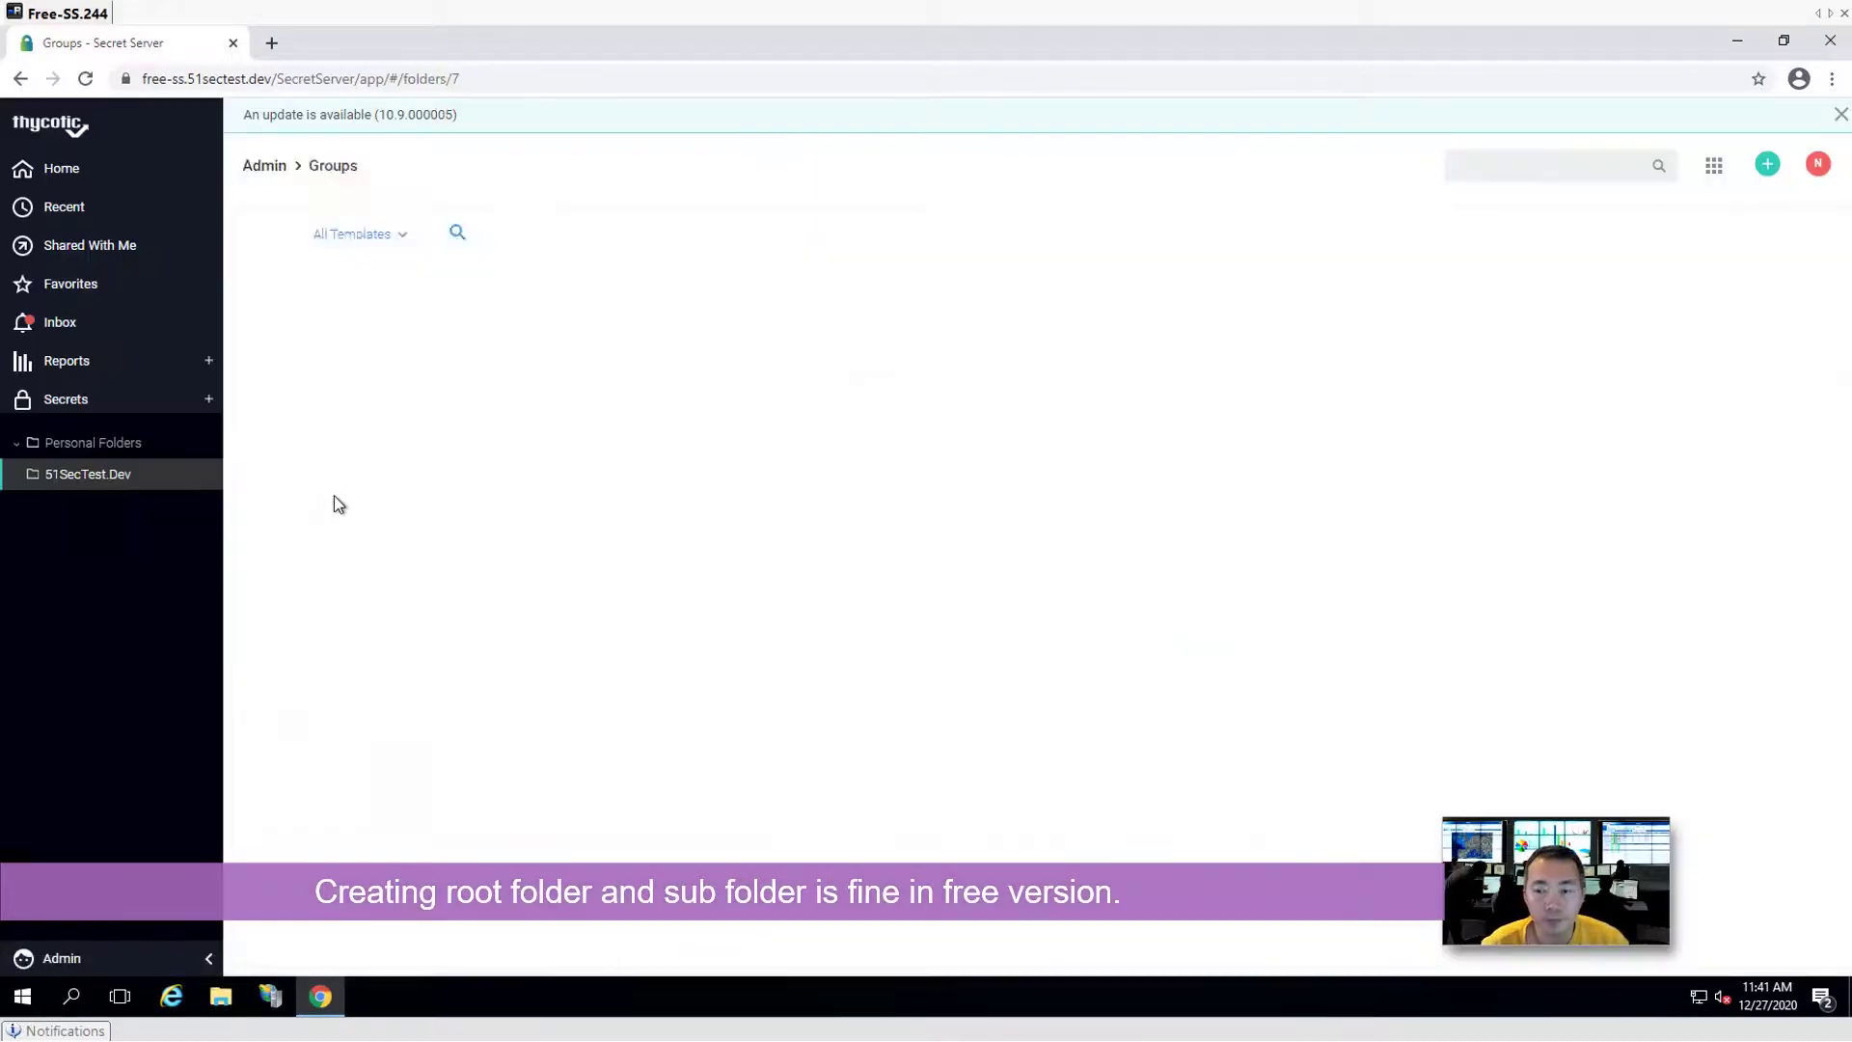
- Add an AD Admin subfolder under 51SecTest.Dev
right_click(164, 512)
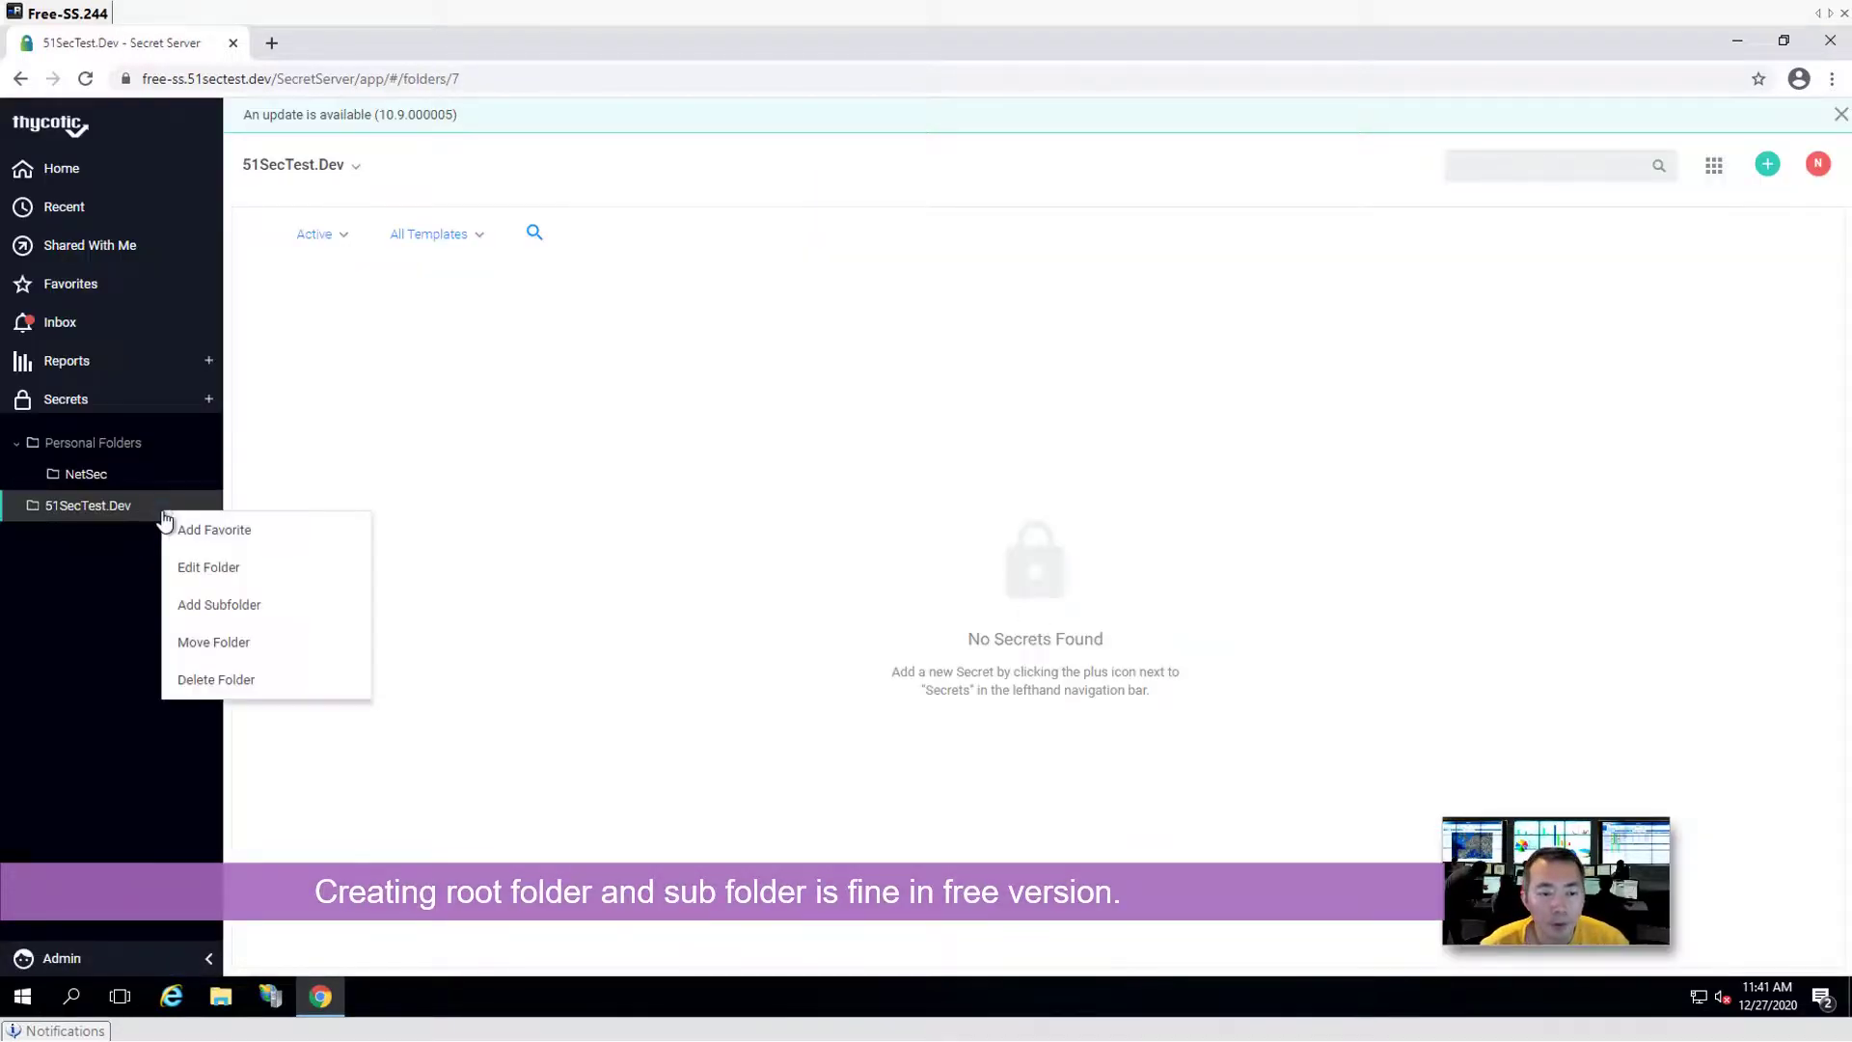
click(206, 605)
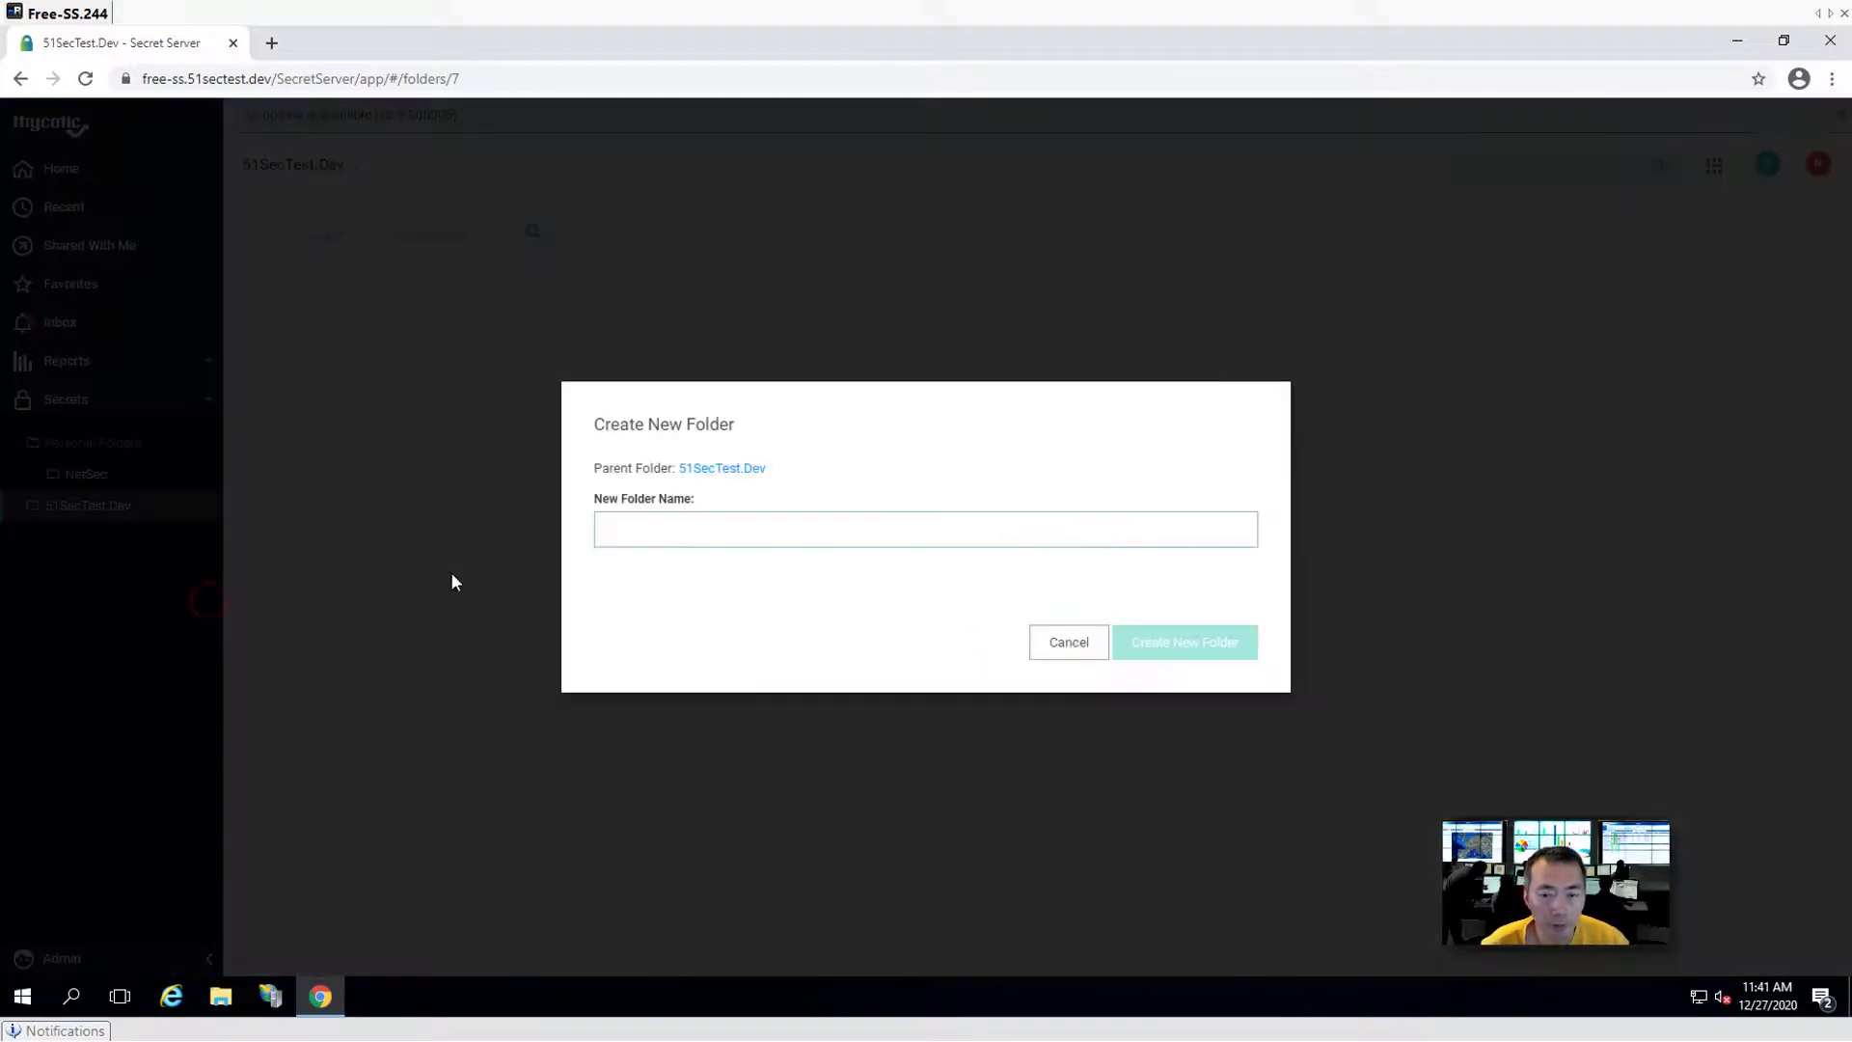
text(AD Admin)
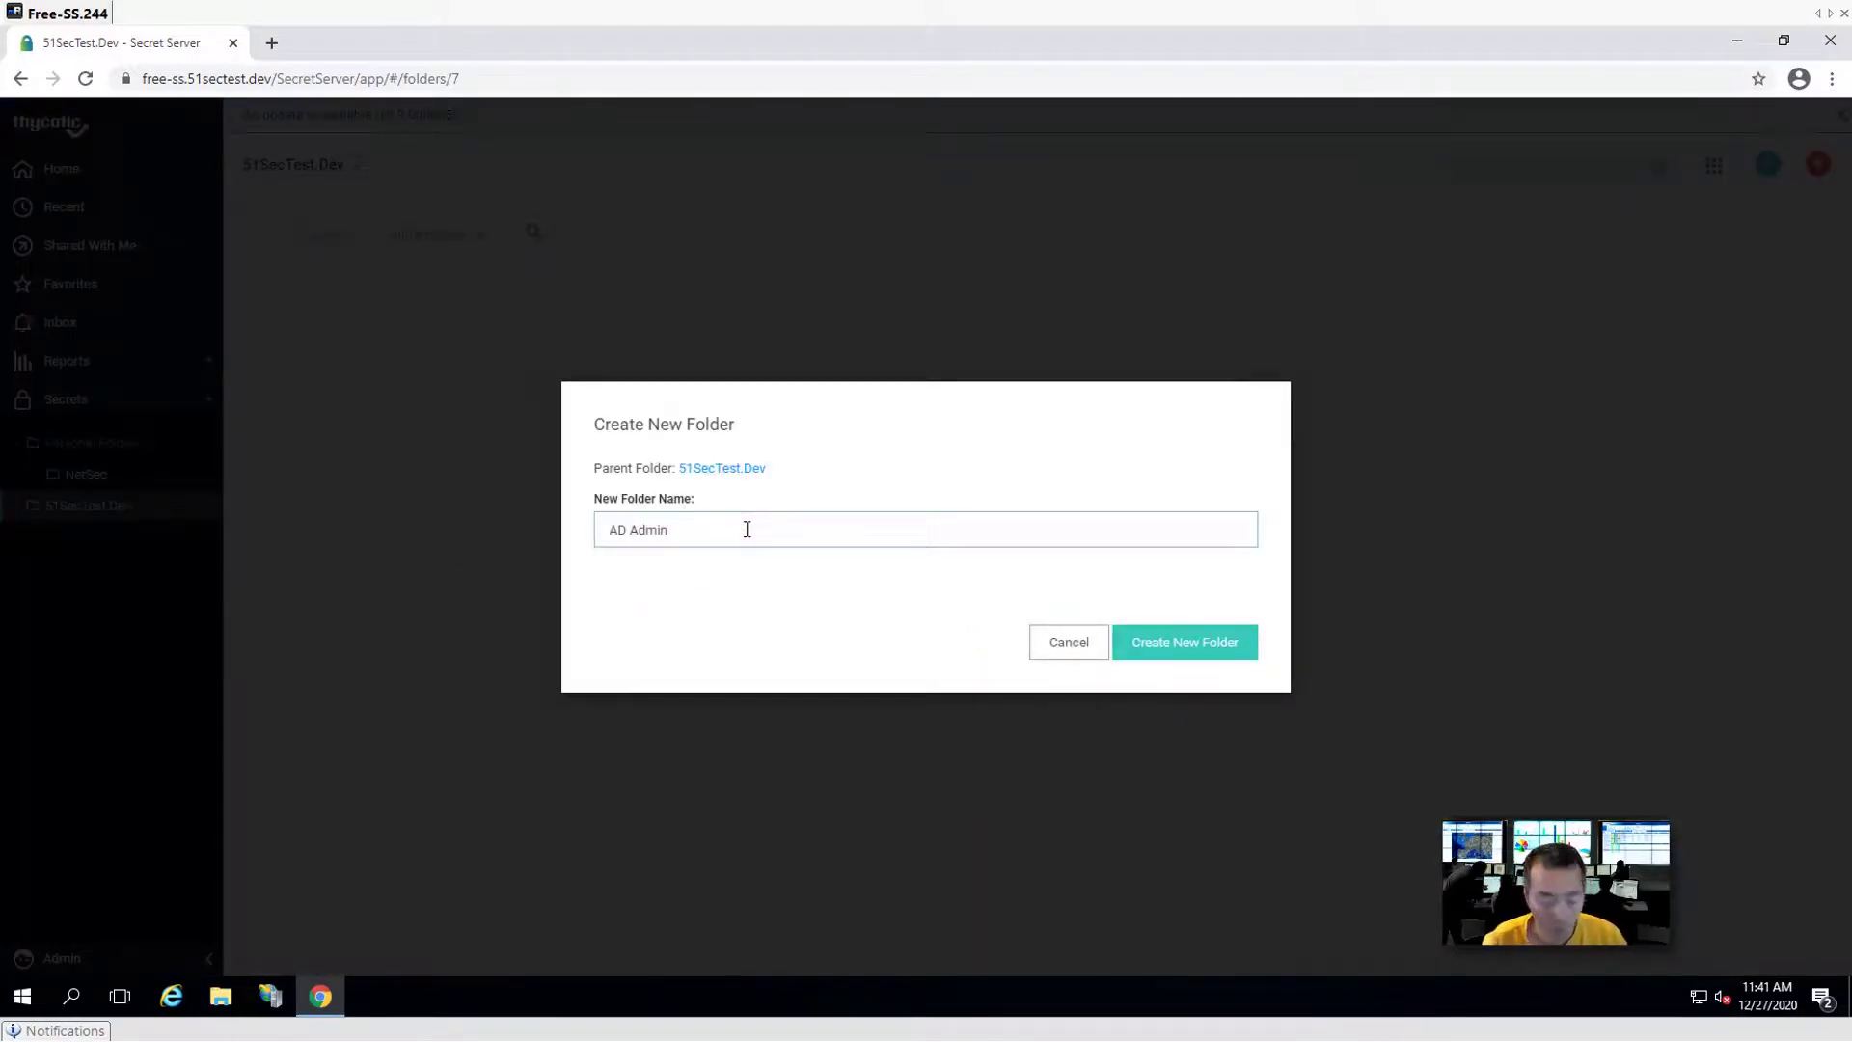
click(1170, 644)
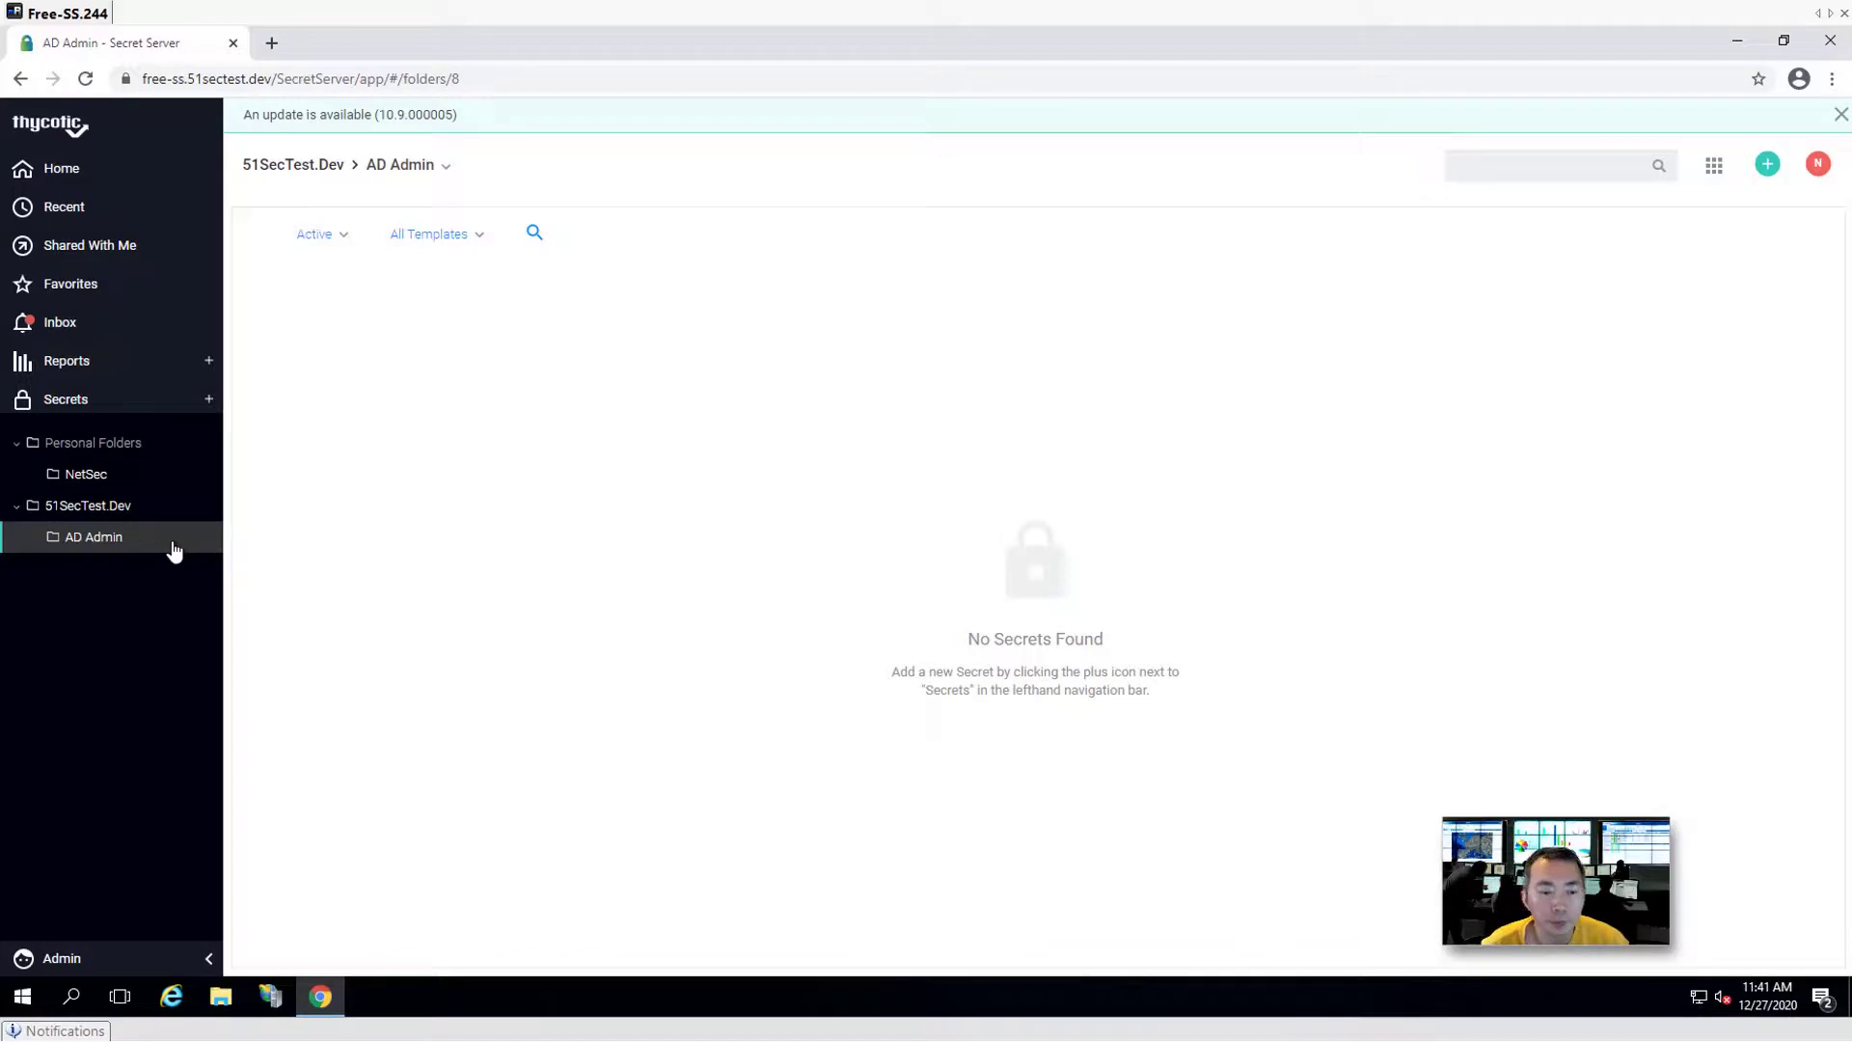
- Show the AD Admin folder's actions and highlight task 6's permission and policy part in Notepad
right_click(173, 550)
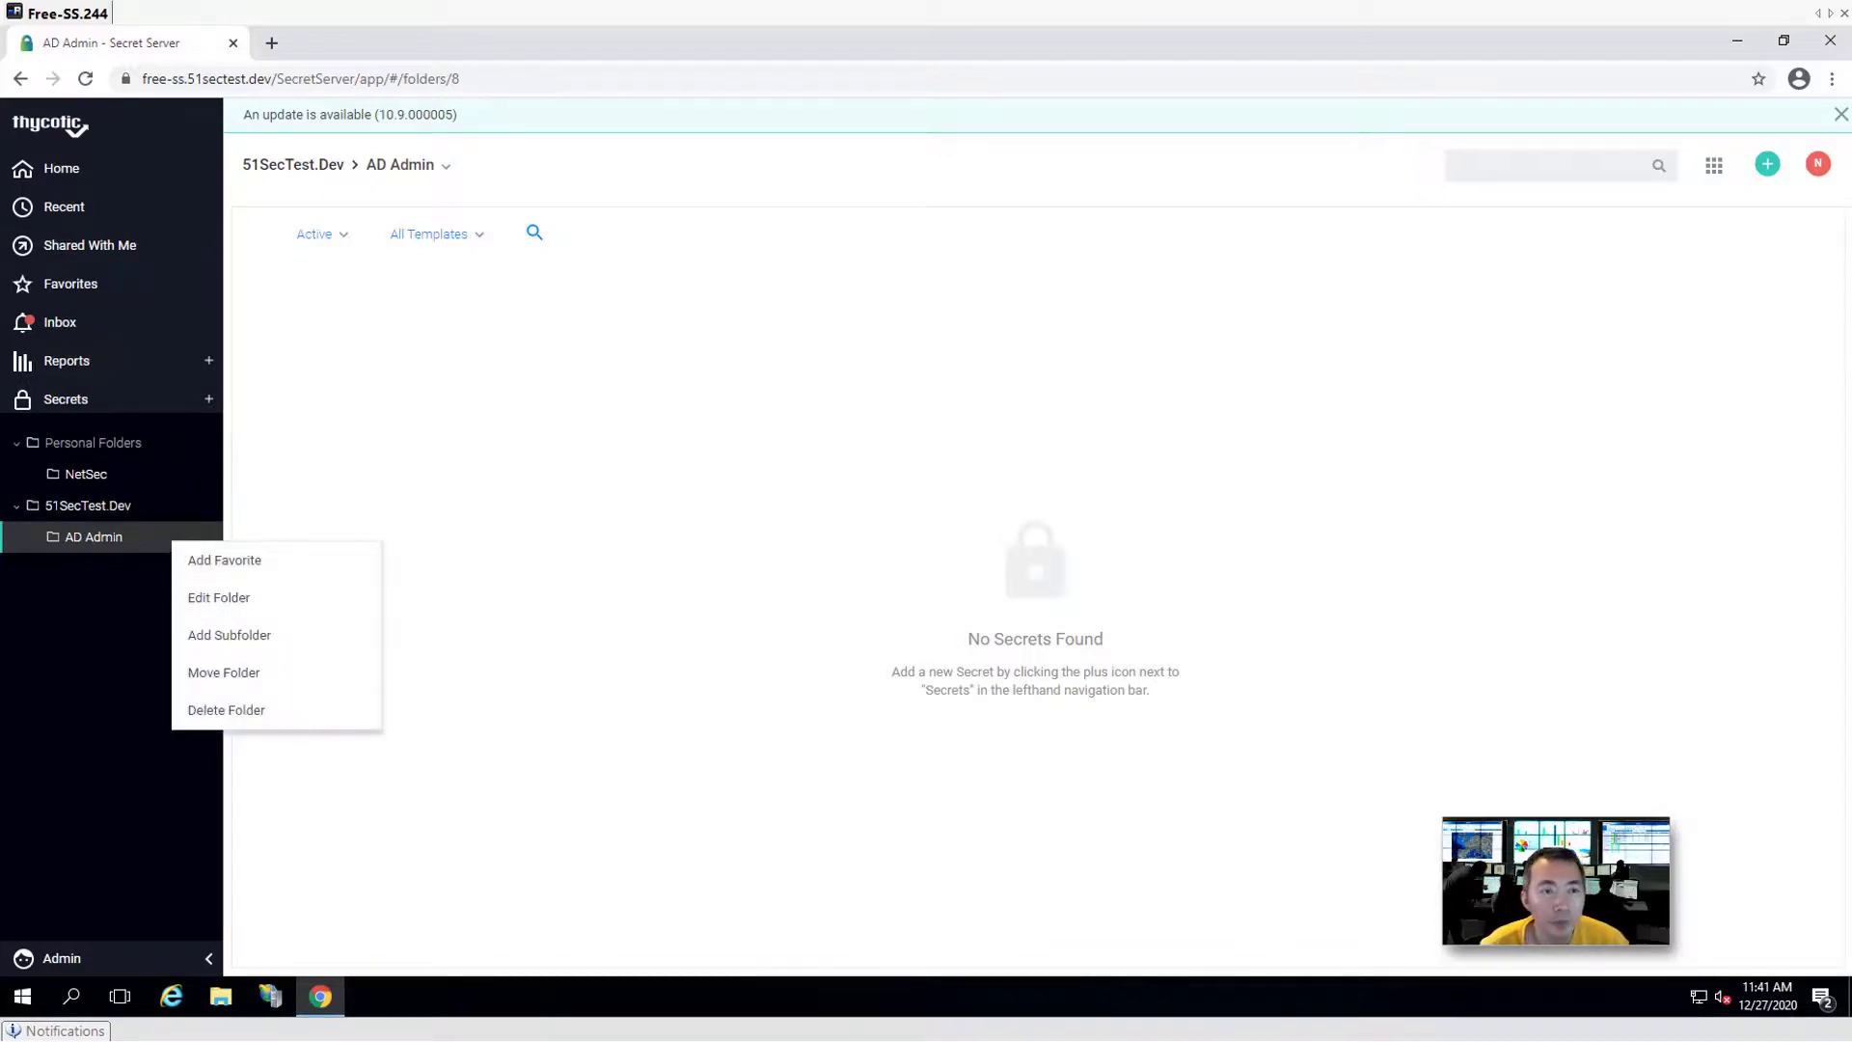
key(alt+Tab)
click(1042, 426)
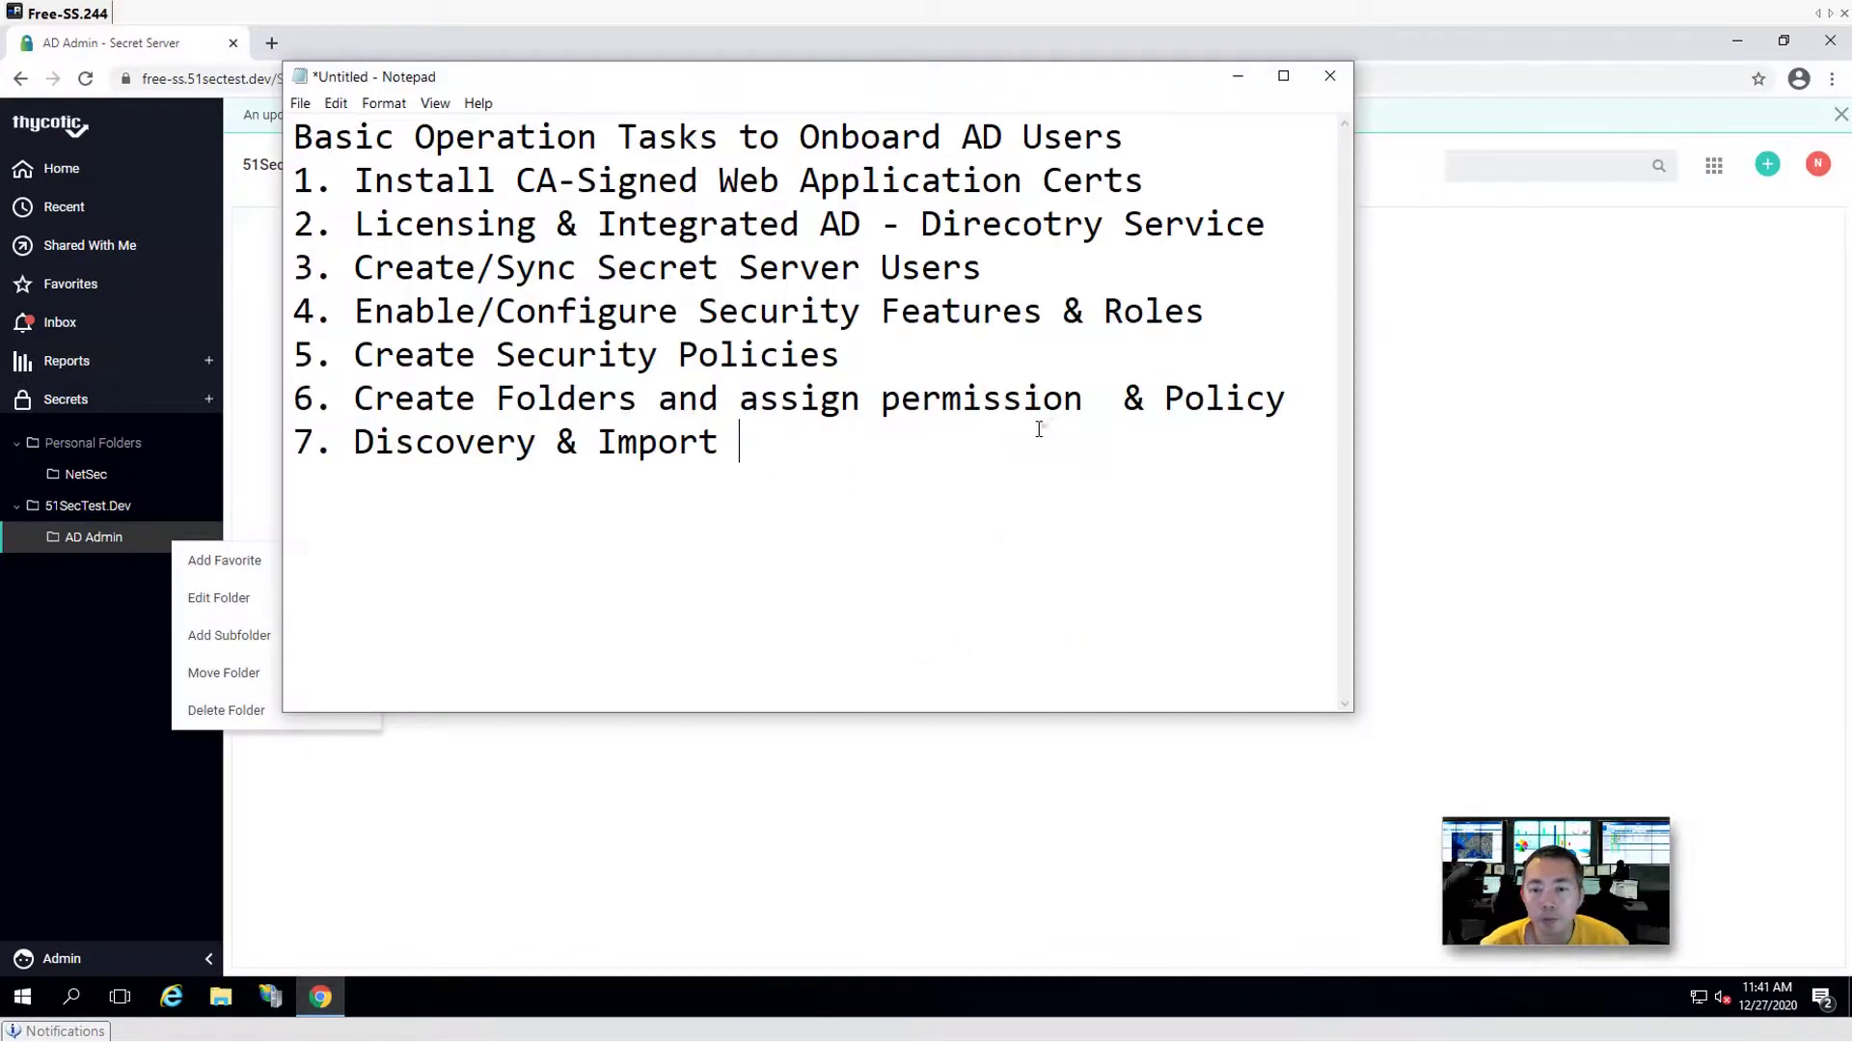
drag(740, 398, 1246, 398)
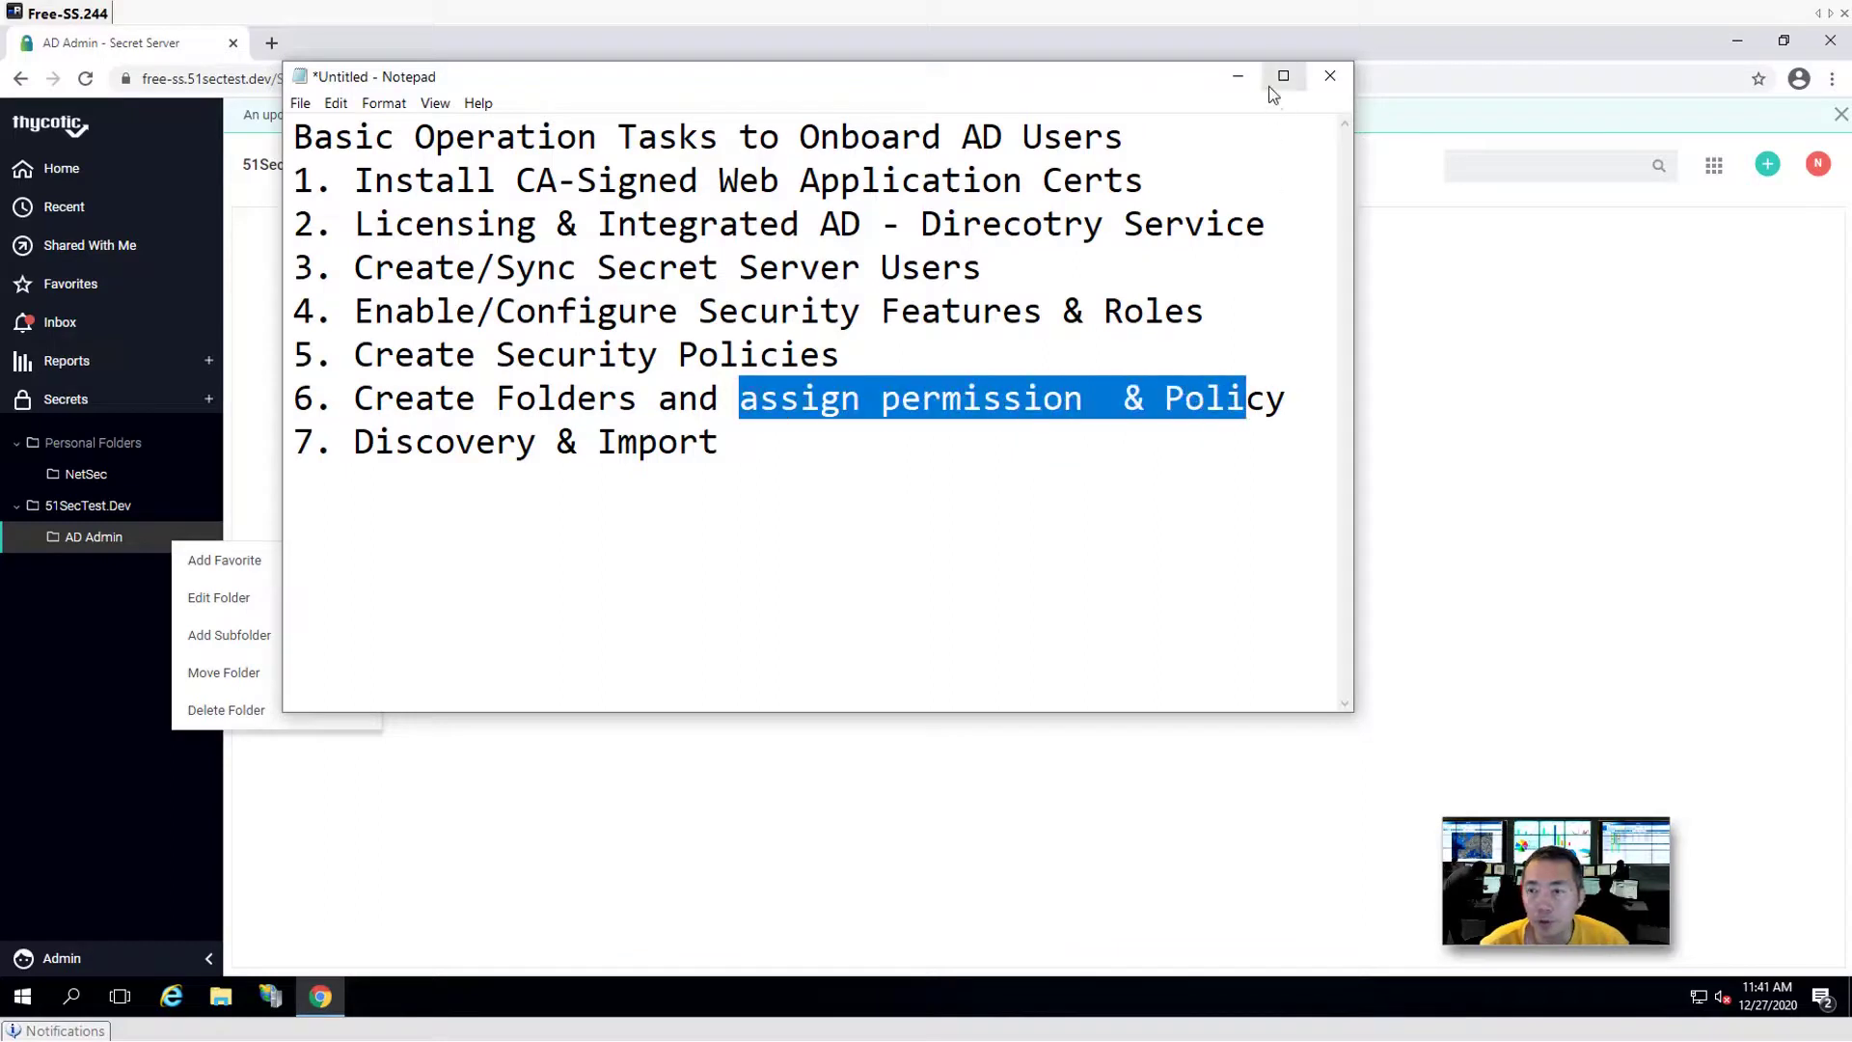
click(1234, 79)
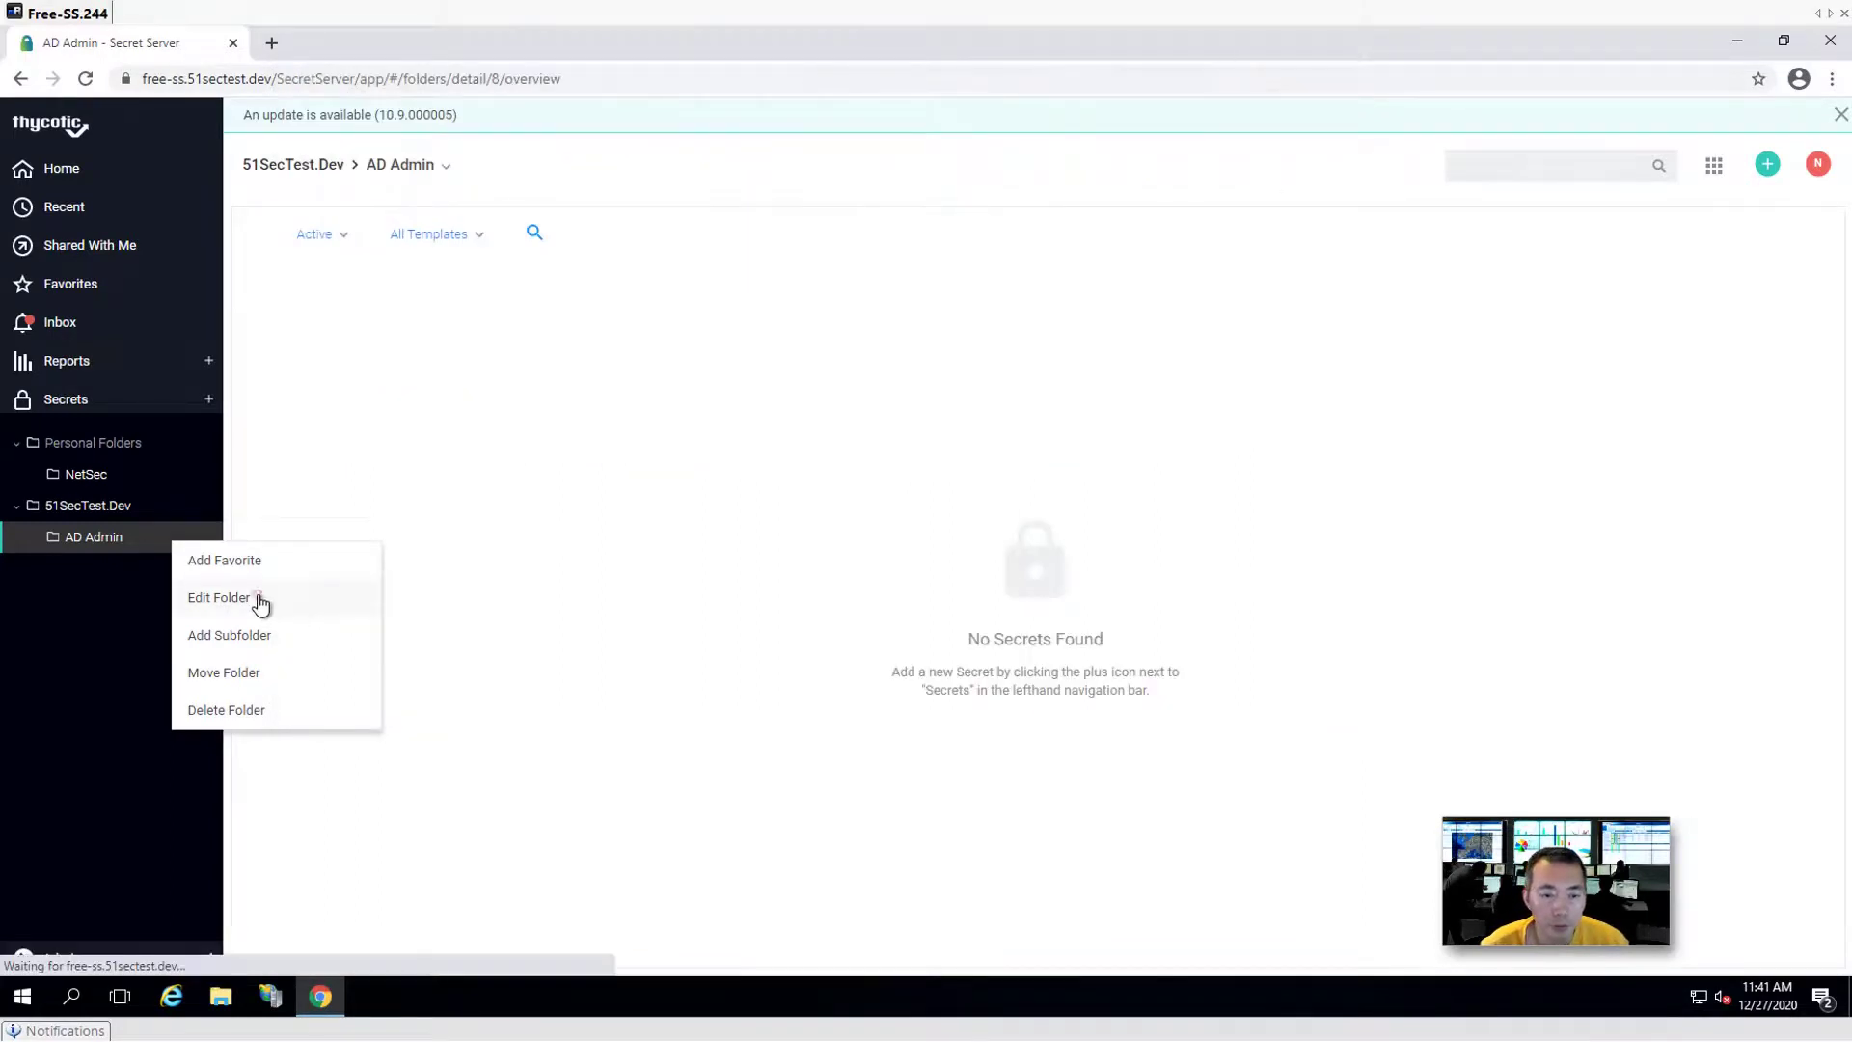
- Open the AD Admin folder details, reviewing its inherited No Secret Policy, and begin editing permissions
click(259, 598)
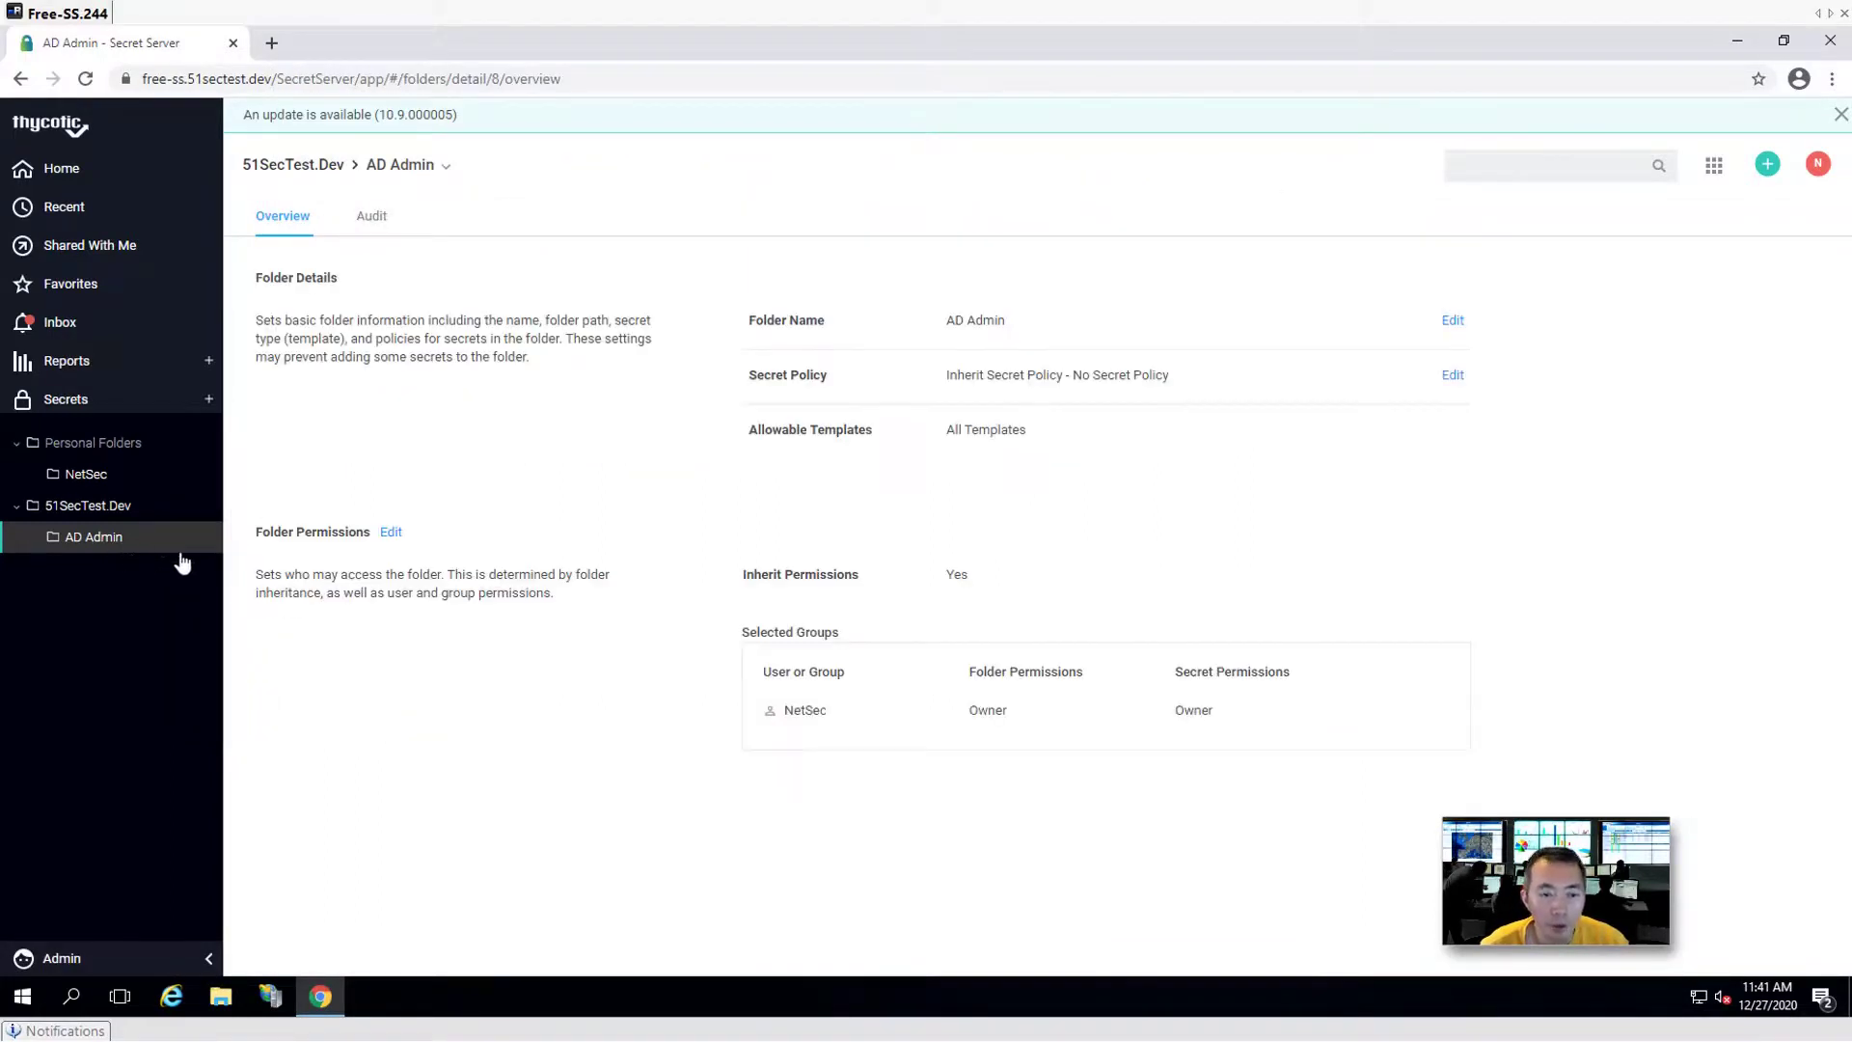
click(390, 532)
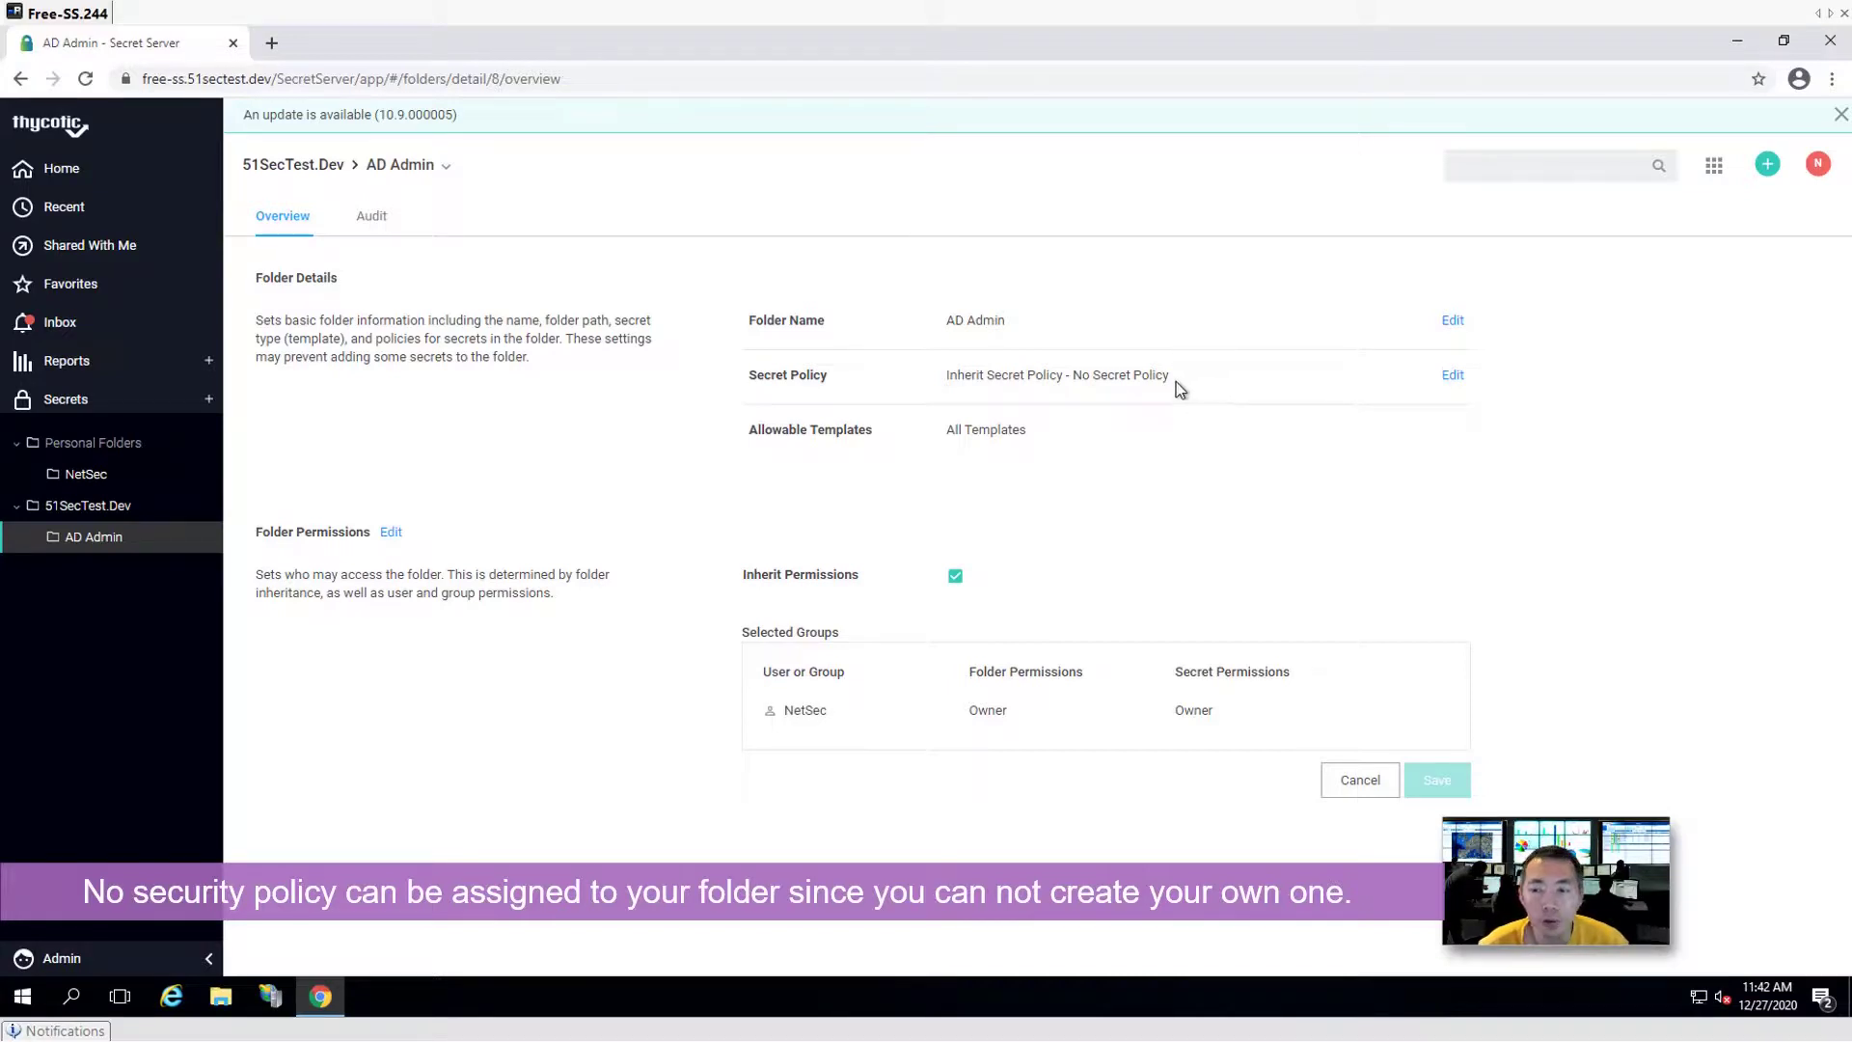
drag(936, 398, 1199, 409)
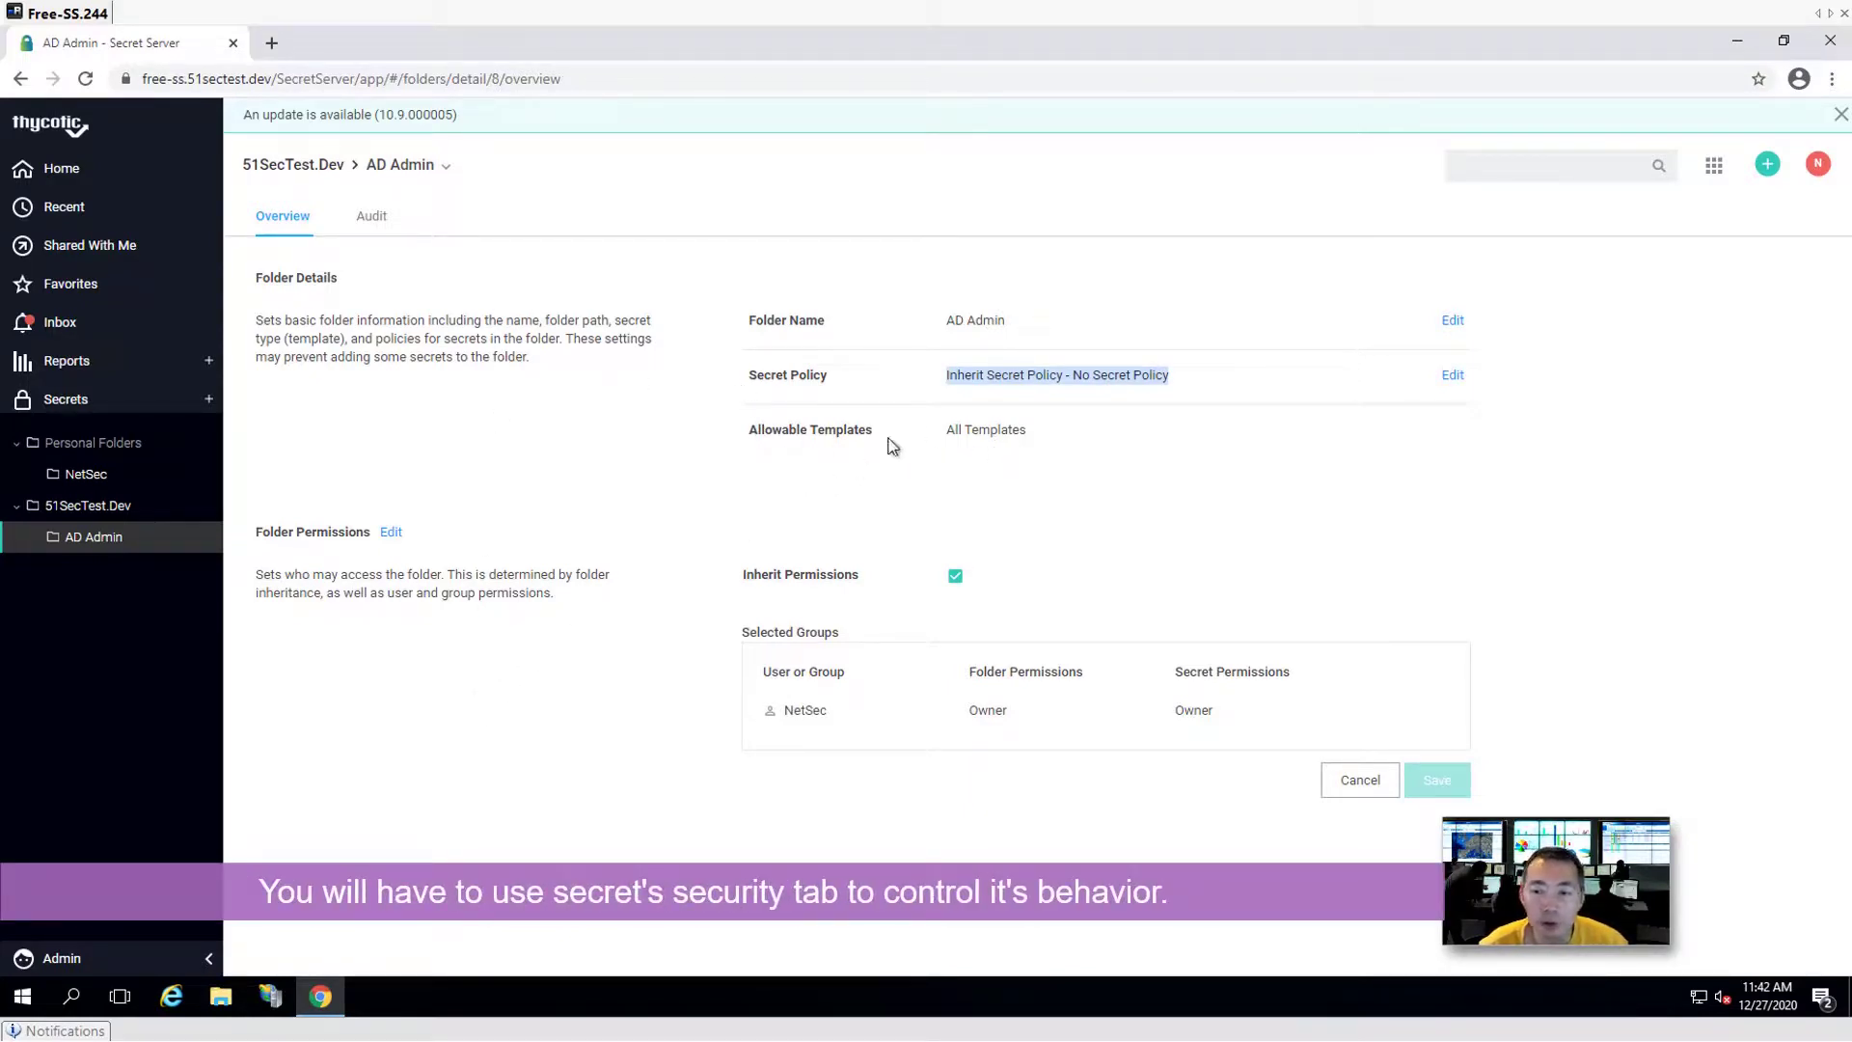
click(1008, 439)
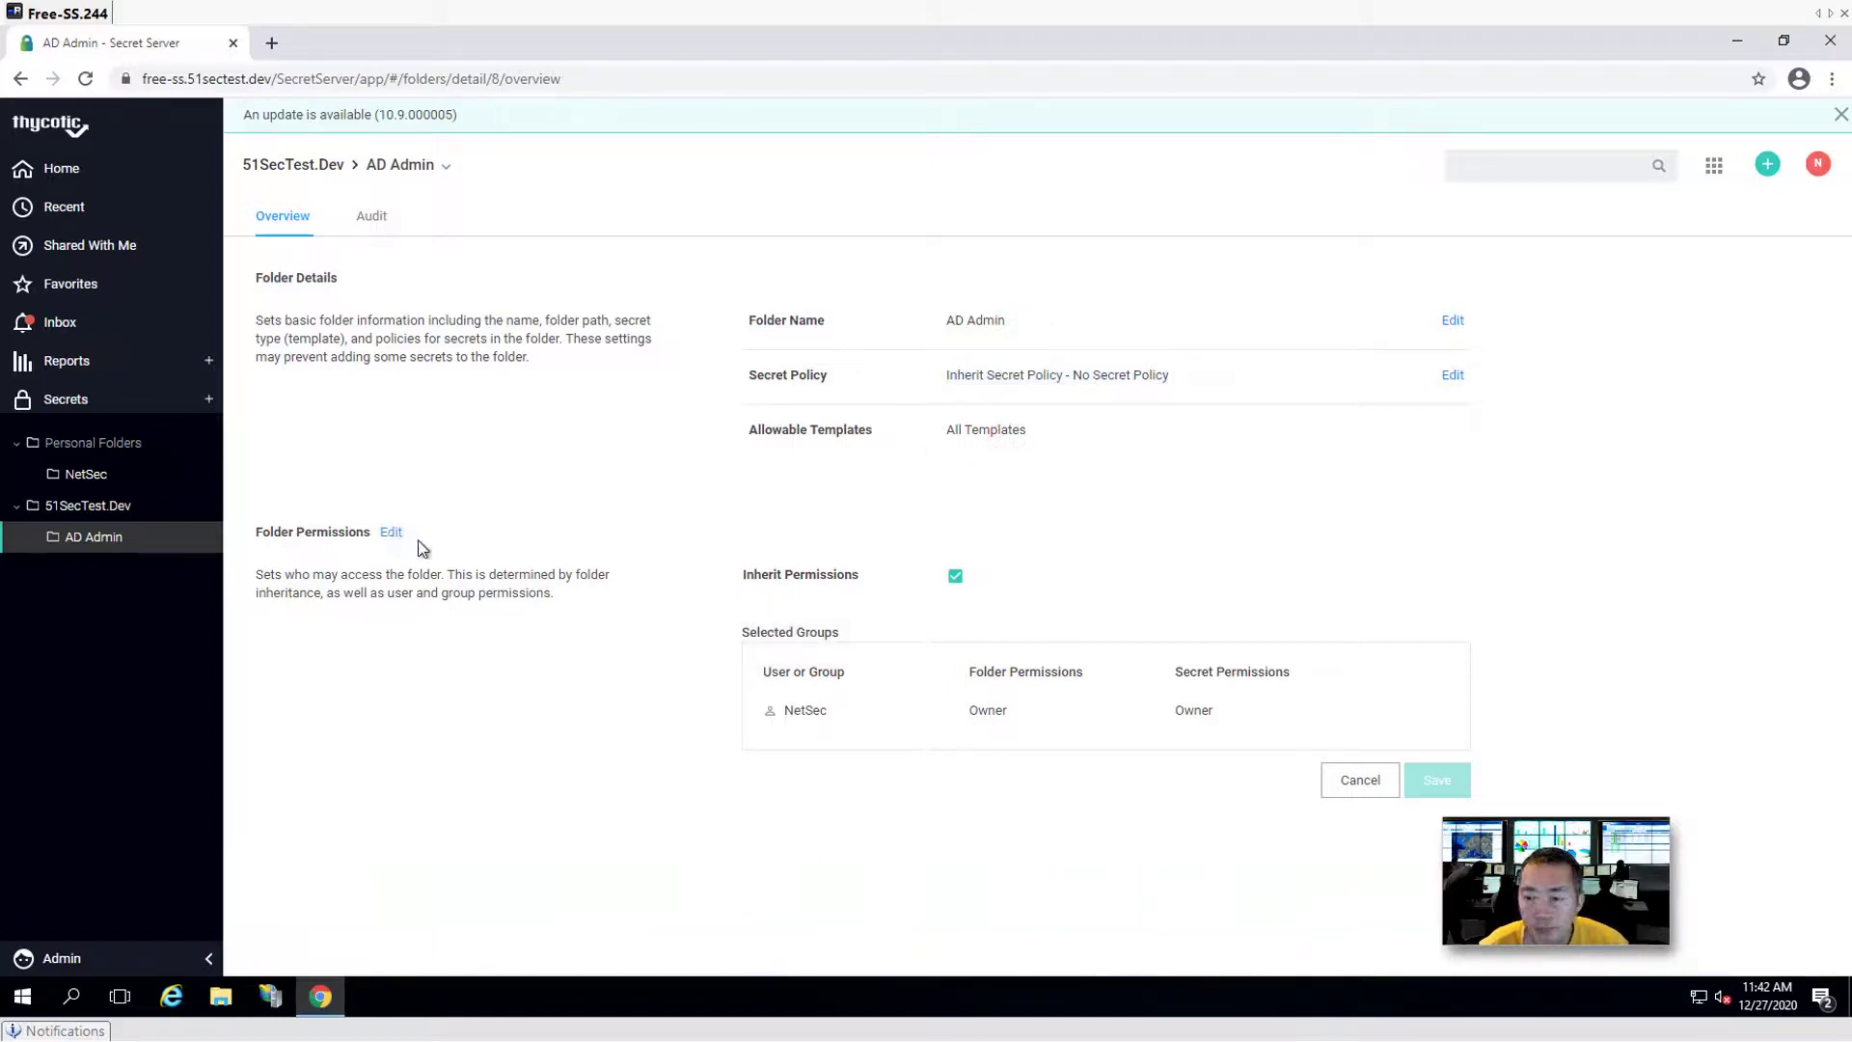
- Turn off inheritance on AD Admin and save View/View permissions for Thycotic Users
click(955, 576)
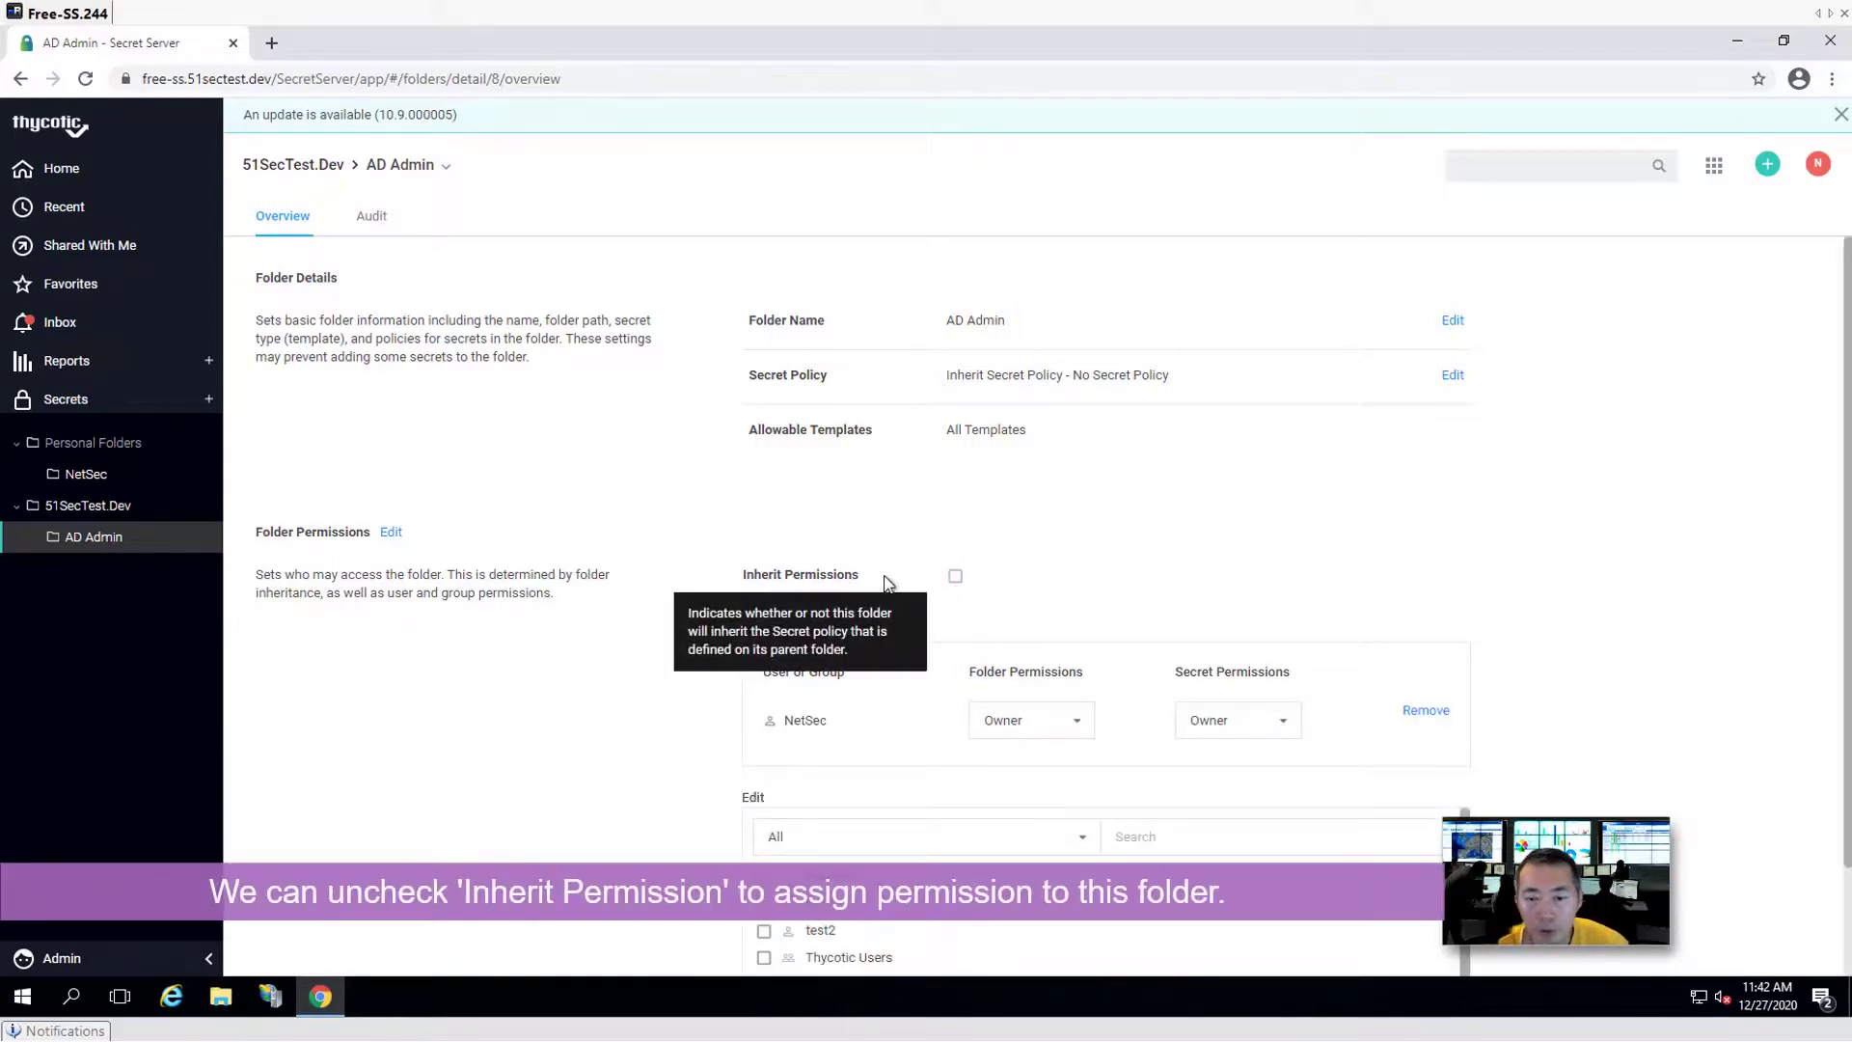
scroll(916, 597, down, 2)
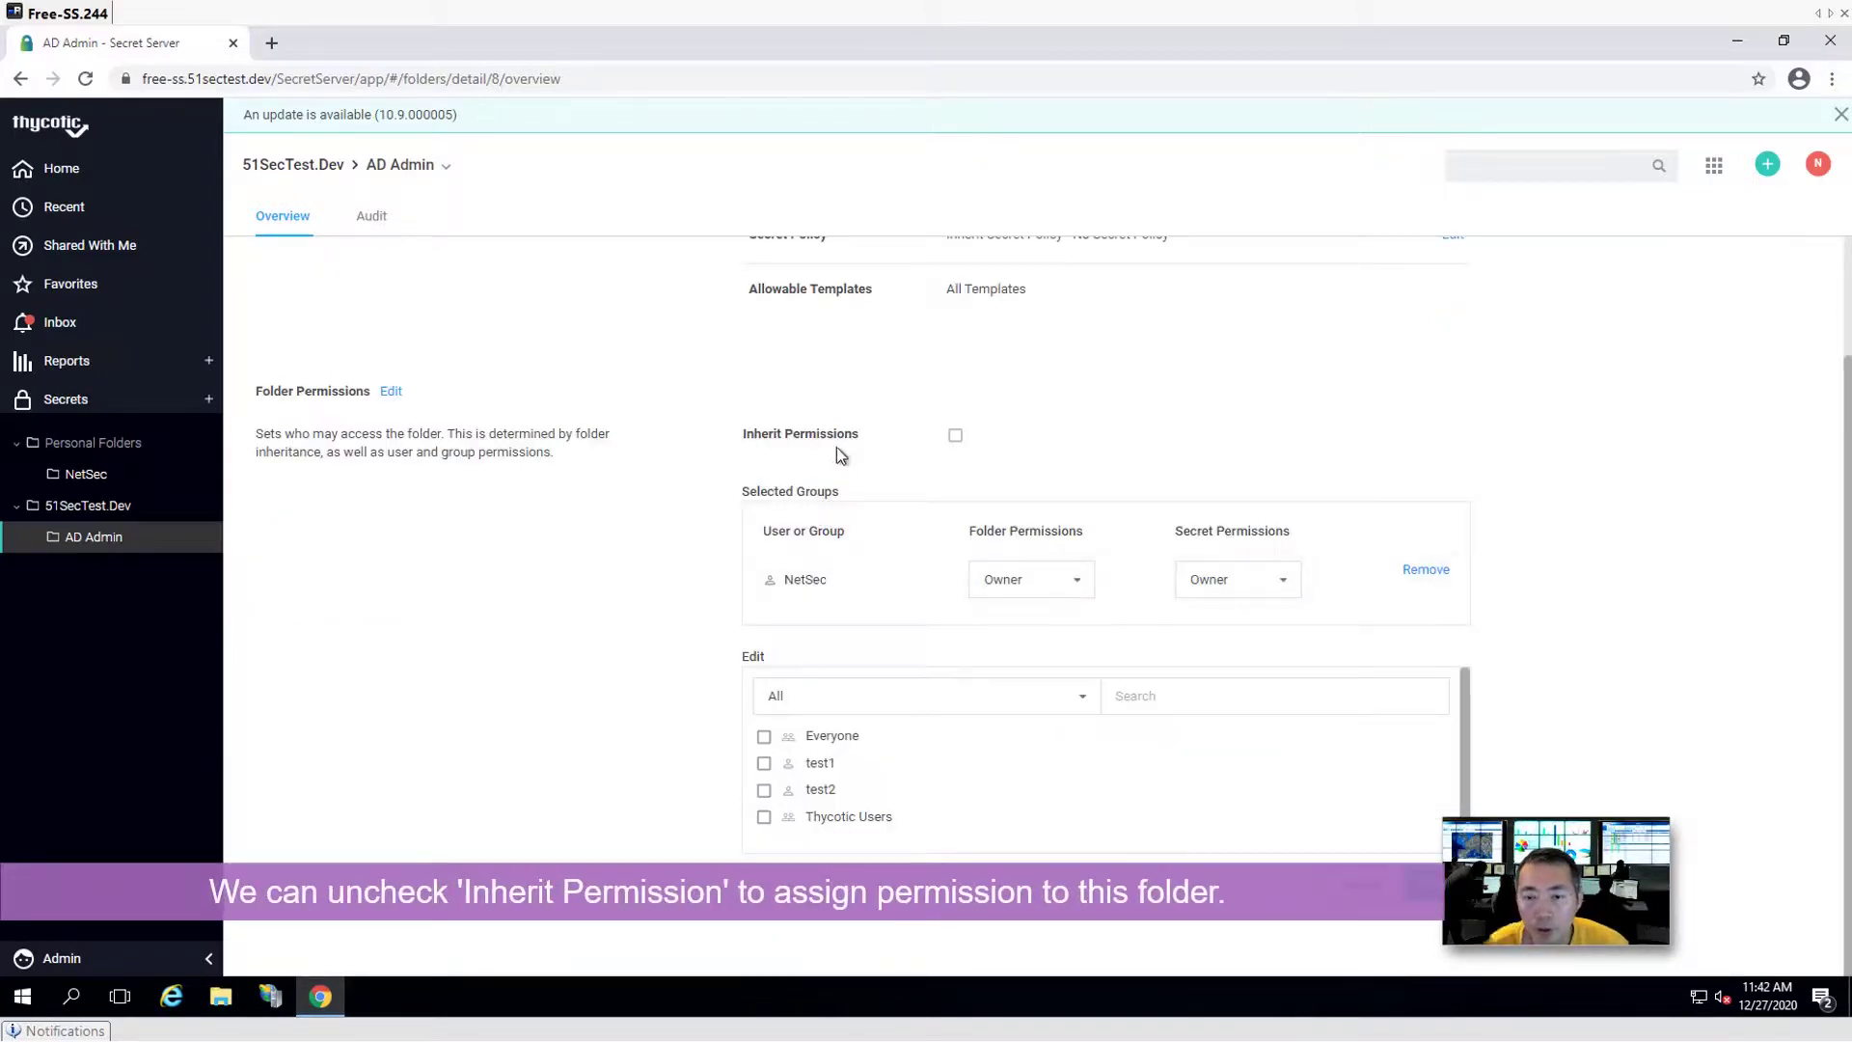
click(764, 818)
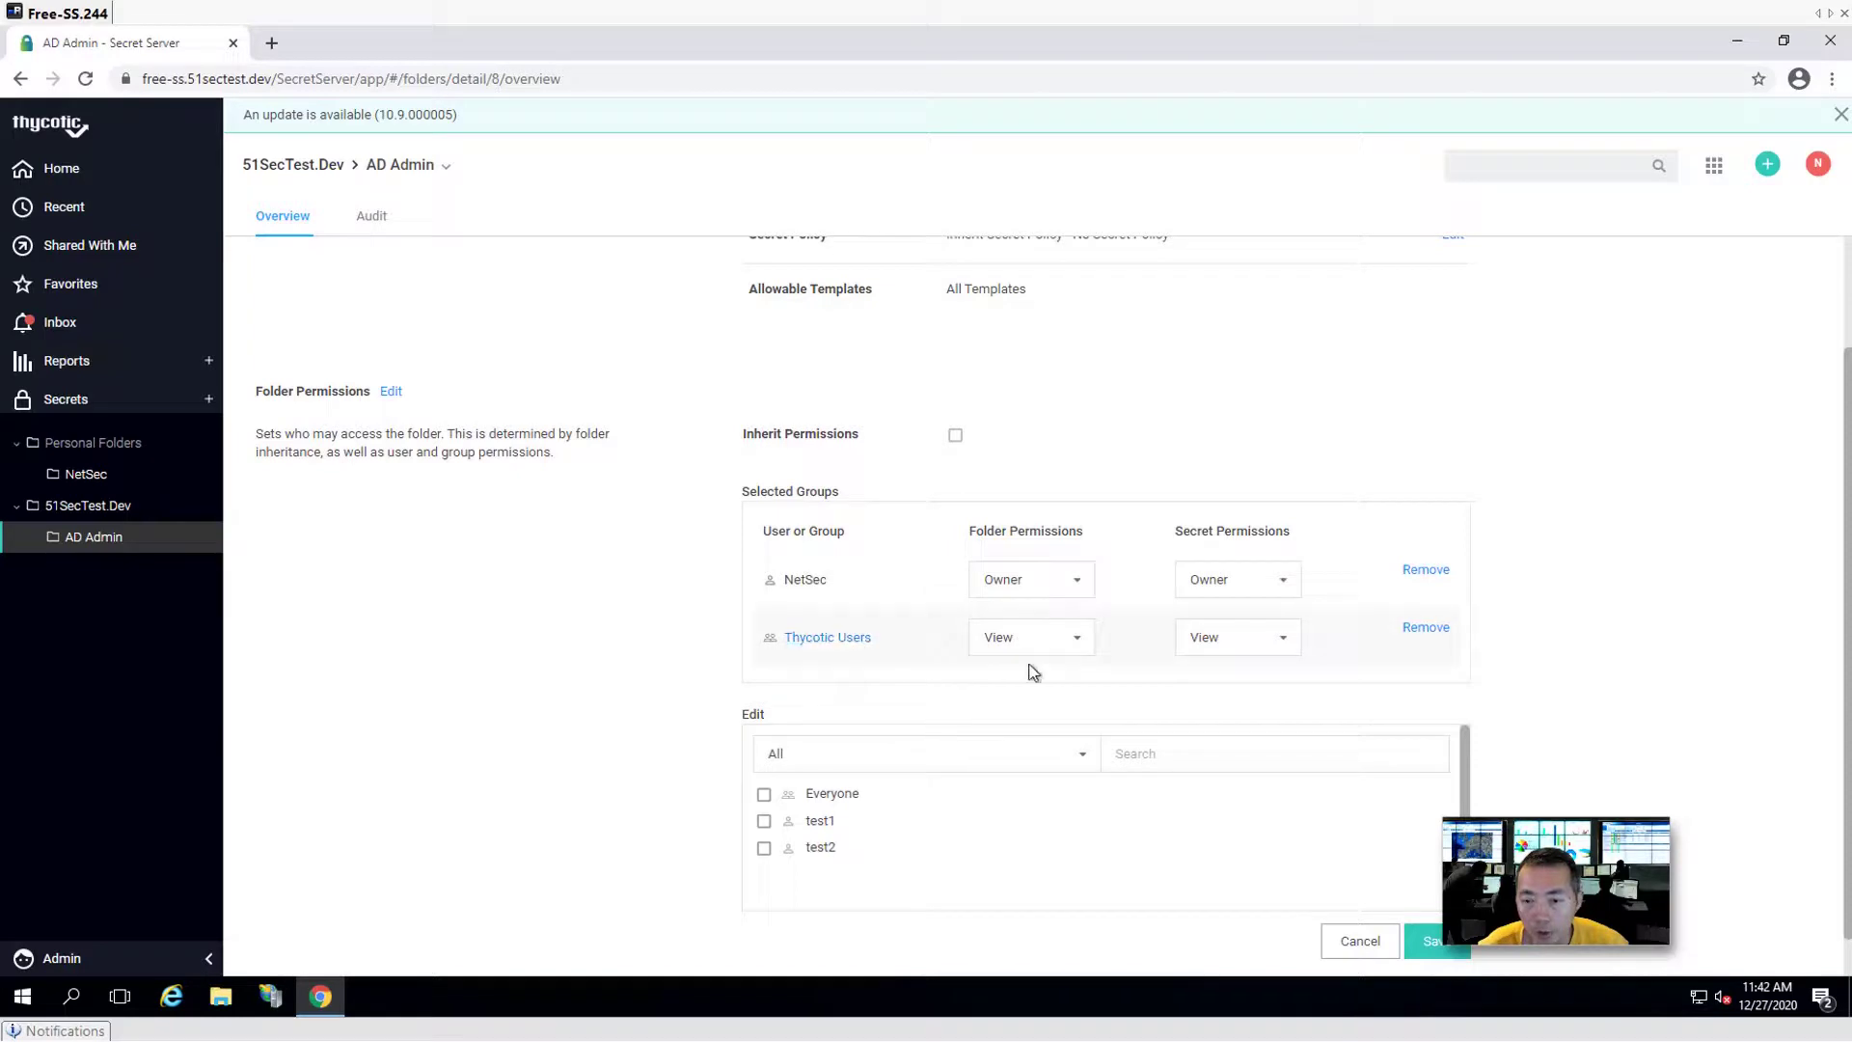
scroll(1201, 804, down, 1)
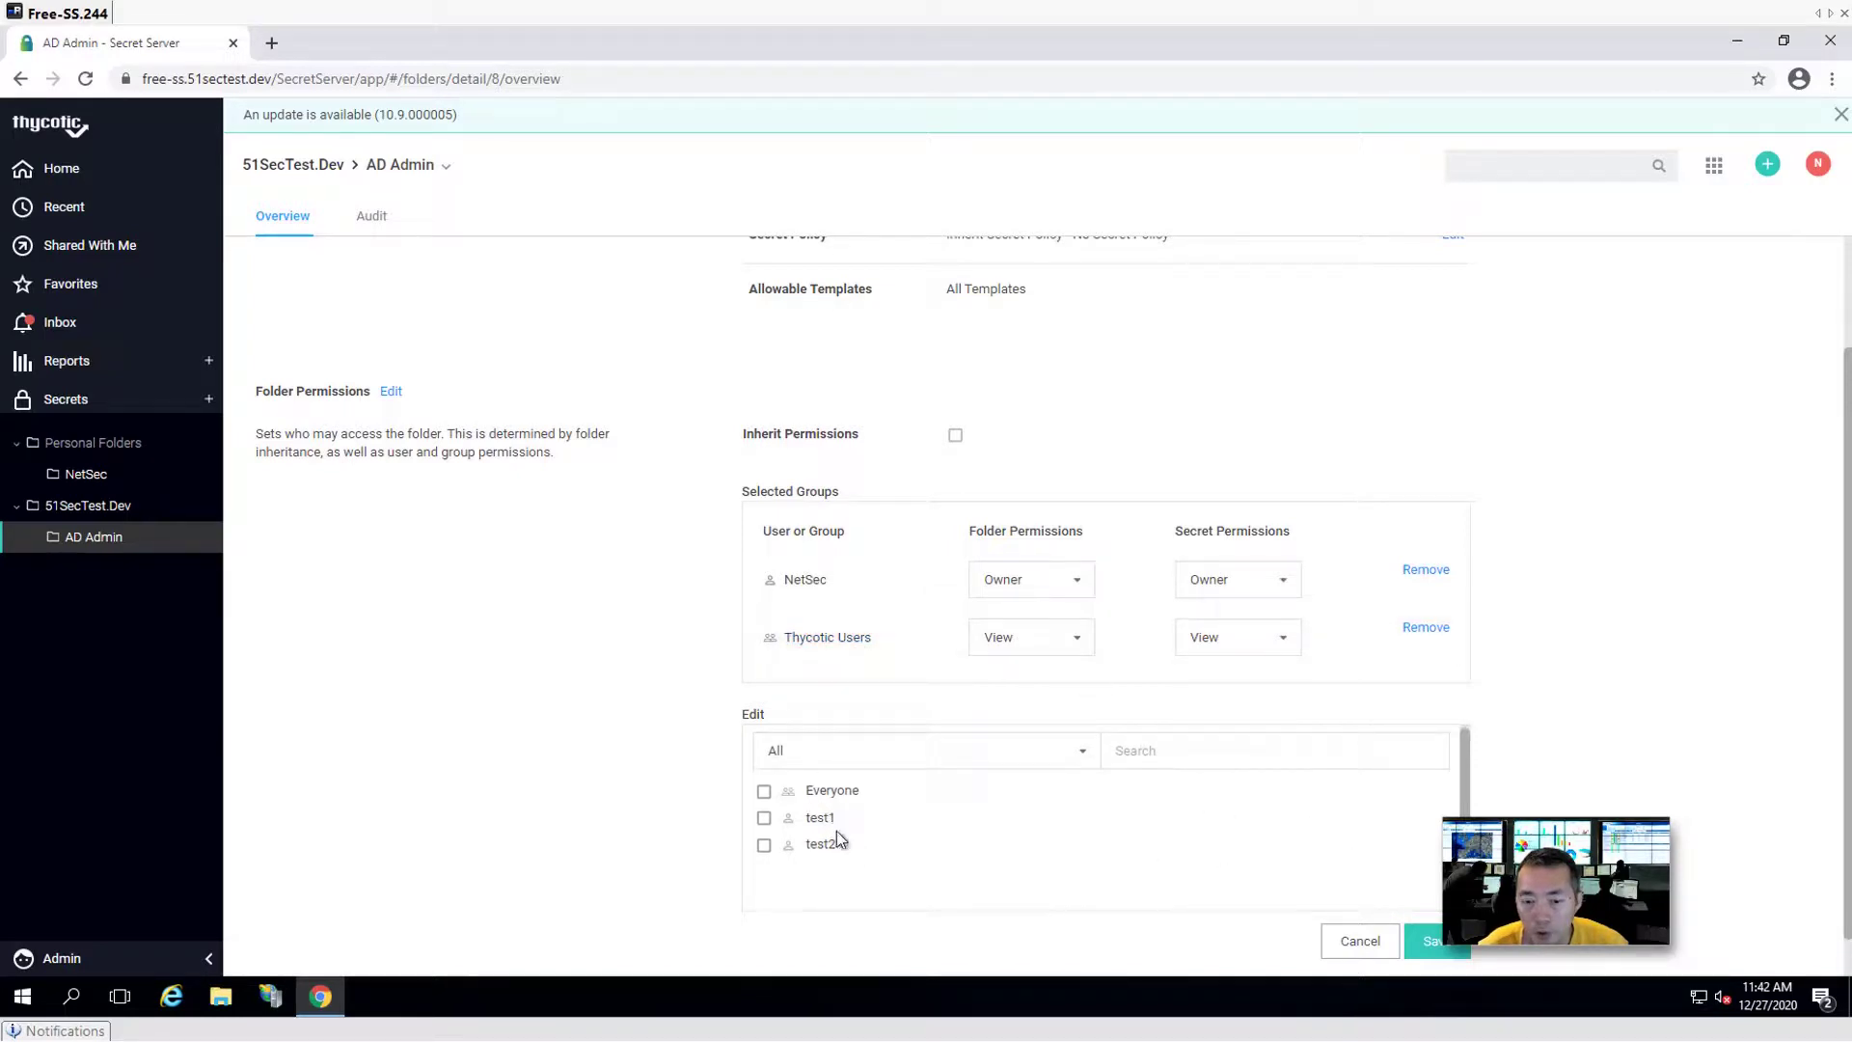
click(1417, 941)
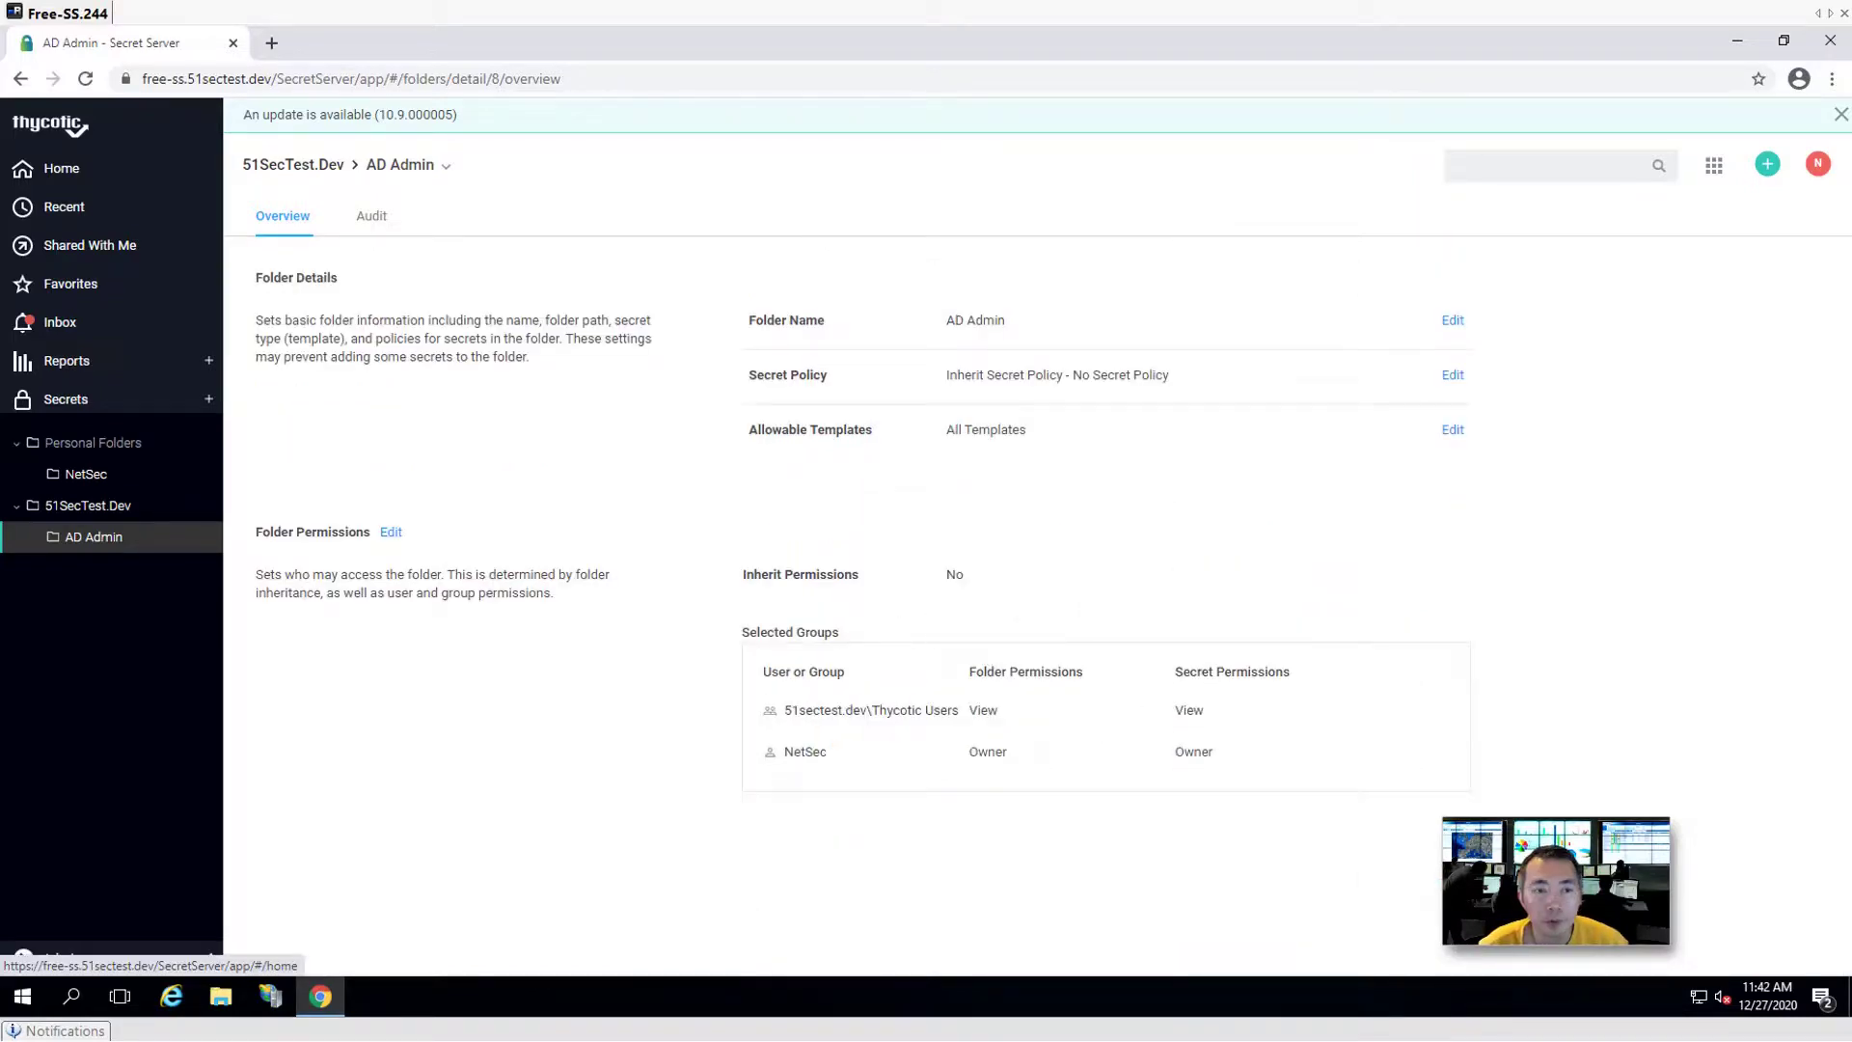
- Highlight the Discovery & Import task in the Notepad task list
key(alt+Tab)
drag(1287, 401, 332, 407)
click(332, 407)
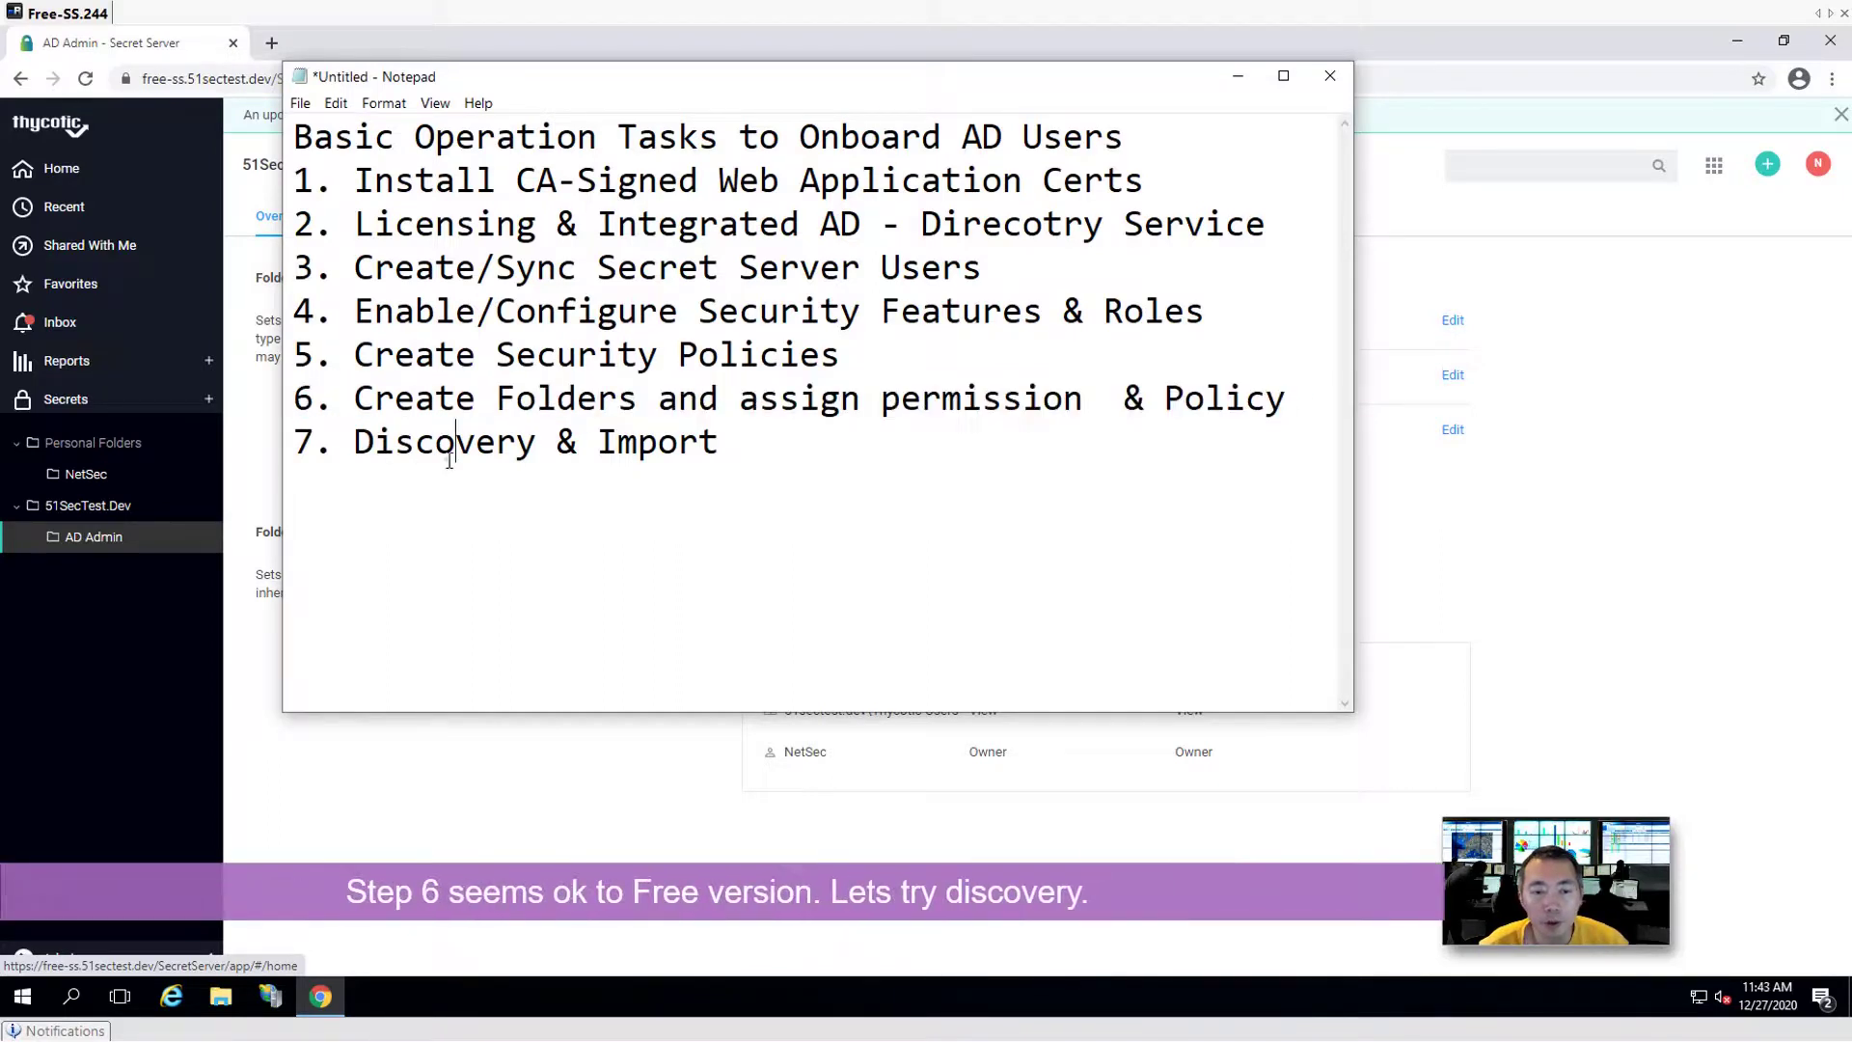
drag(795, 431, 294, 447)
click(1238, 79)
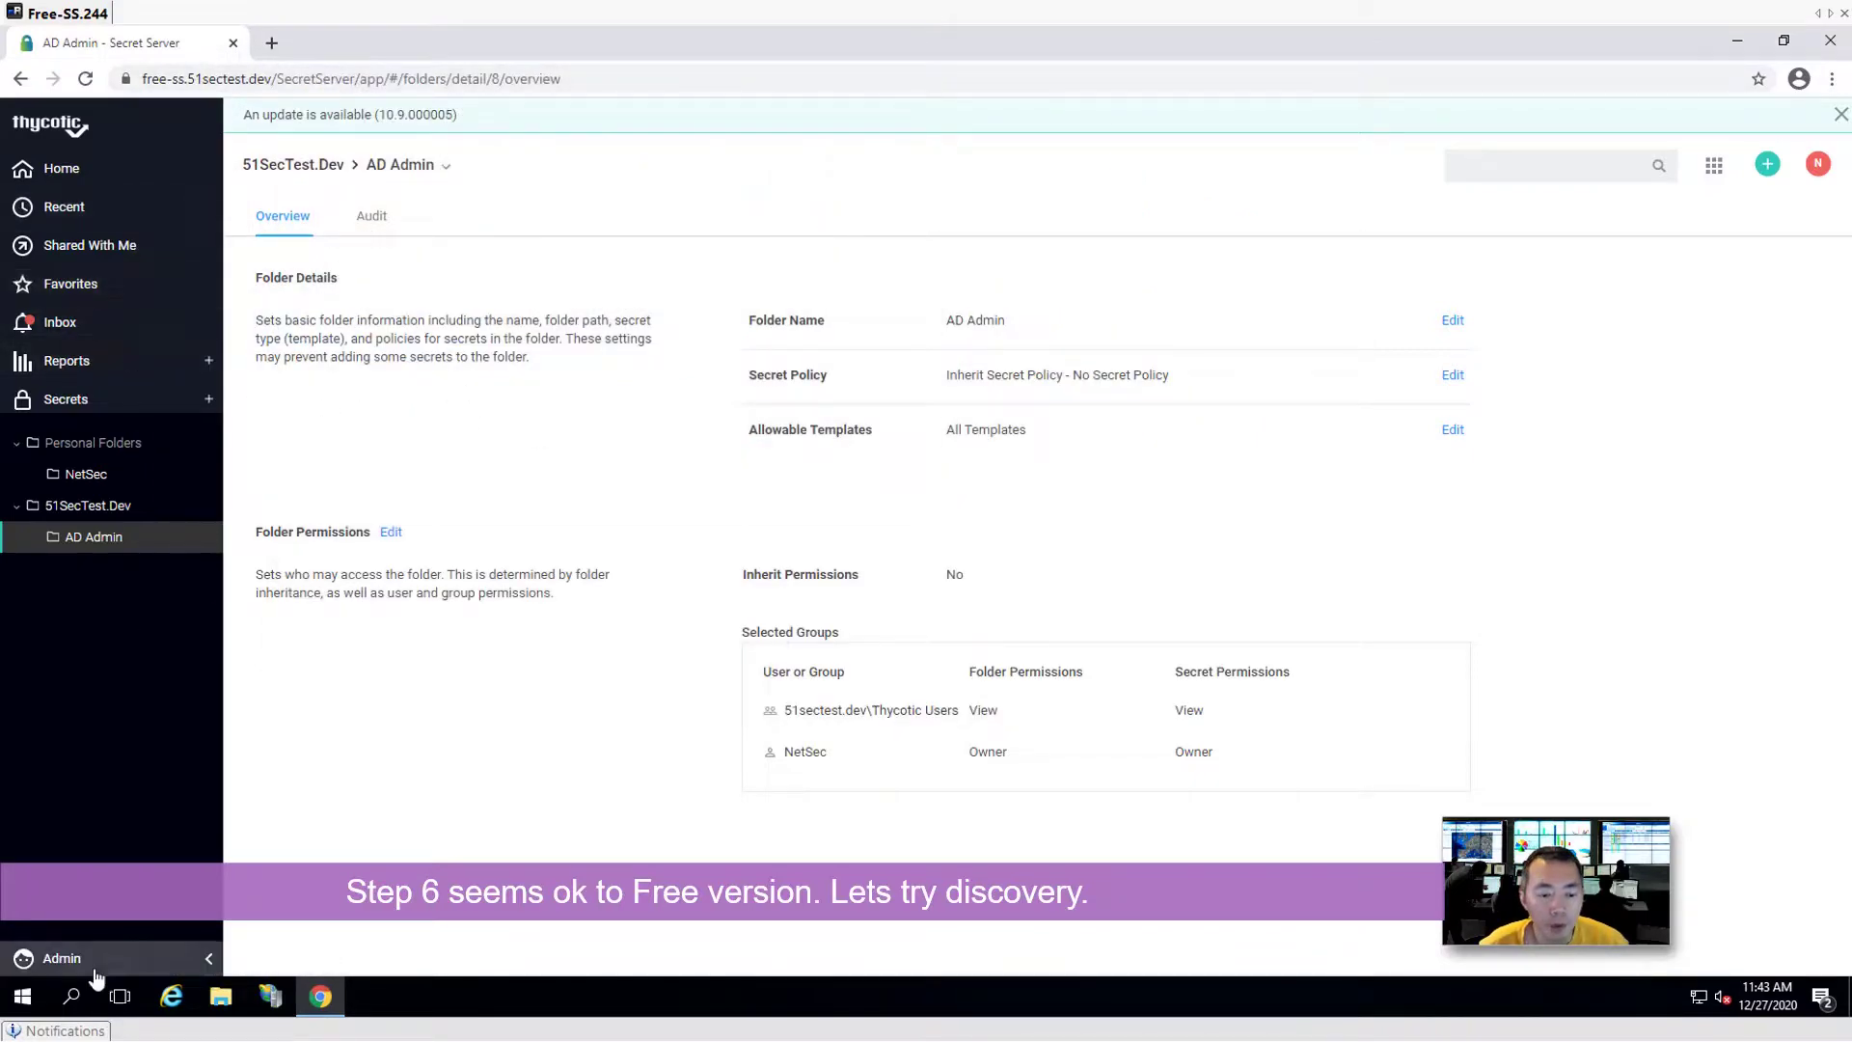
- Check Discovery's Vault Edition license requirement, then return to the AD Admin folder
click(91, 967)
click(355, 499)
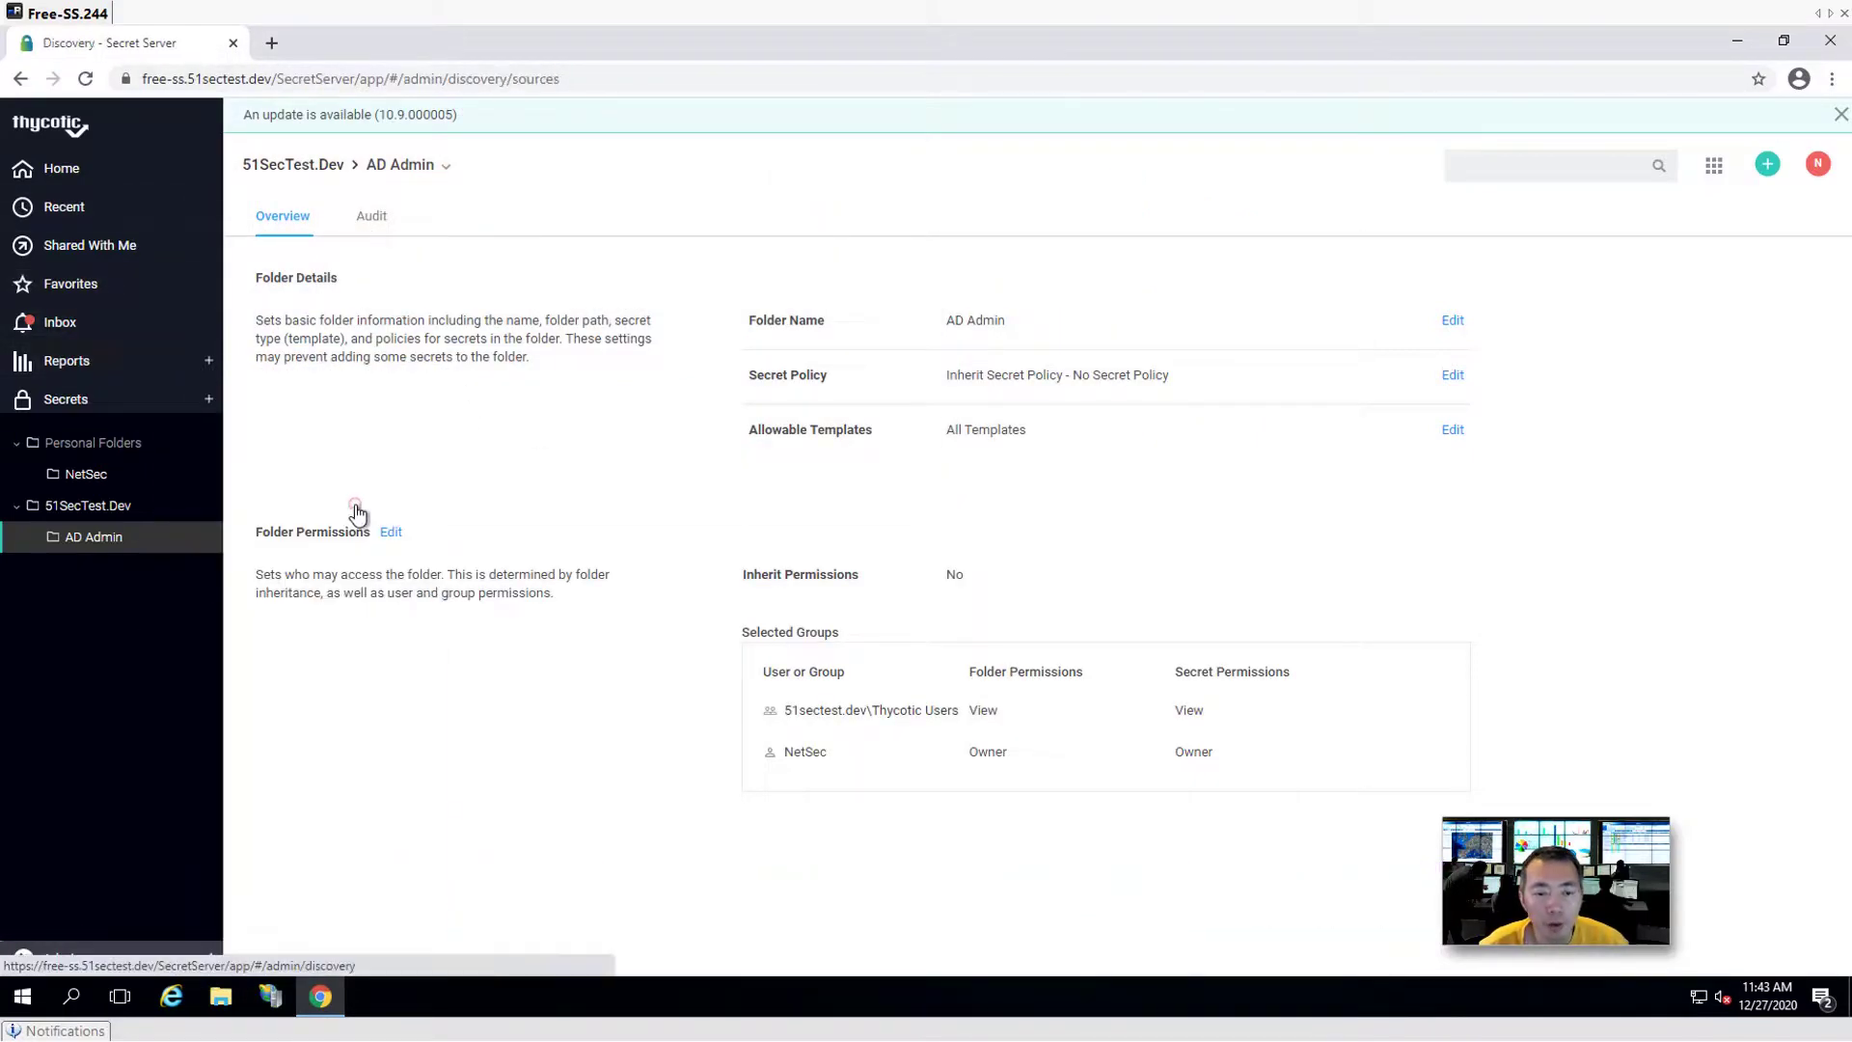
click(537, 417)
drag(1086, 687, 838, 534)
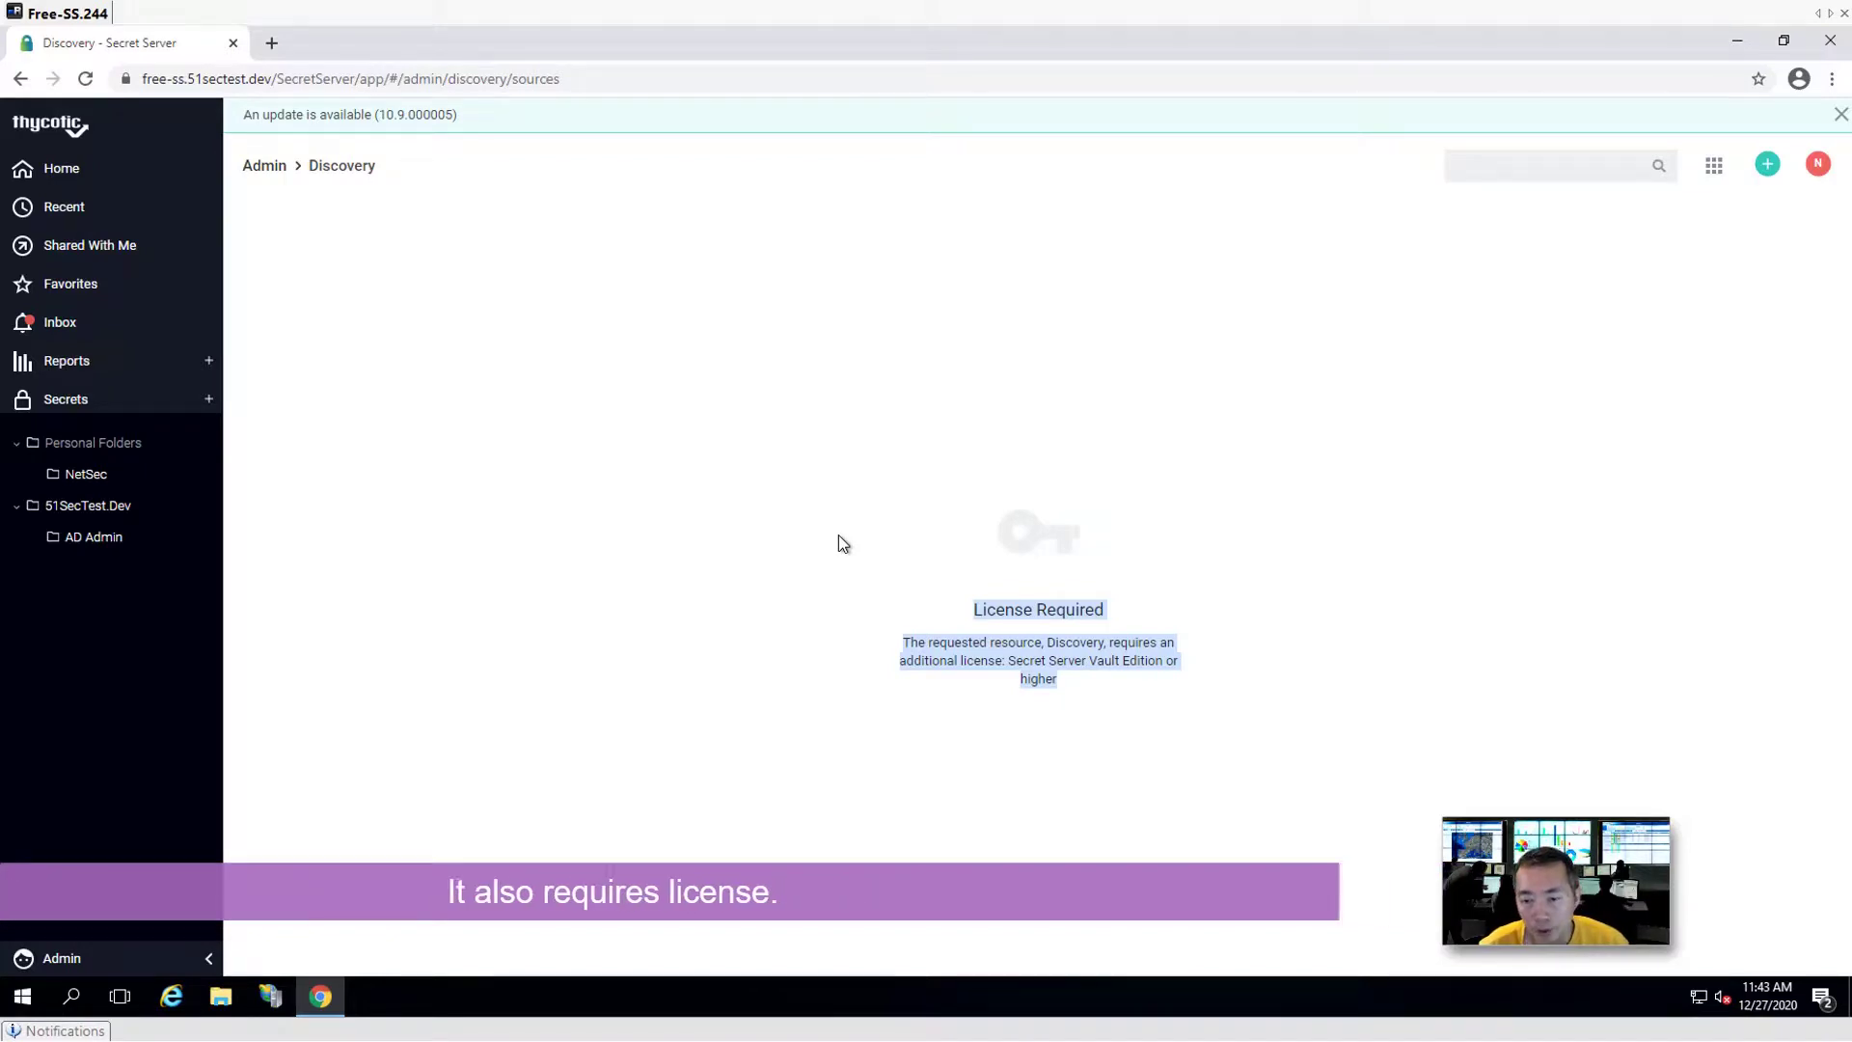
click(177, 537)
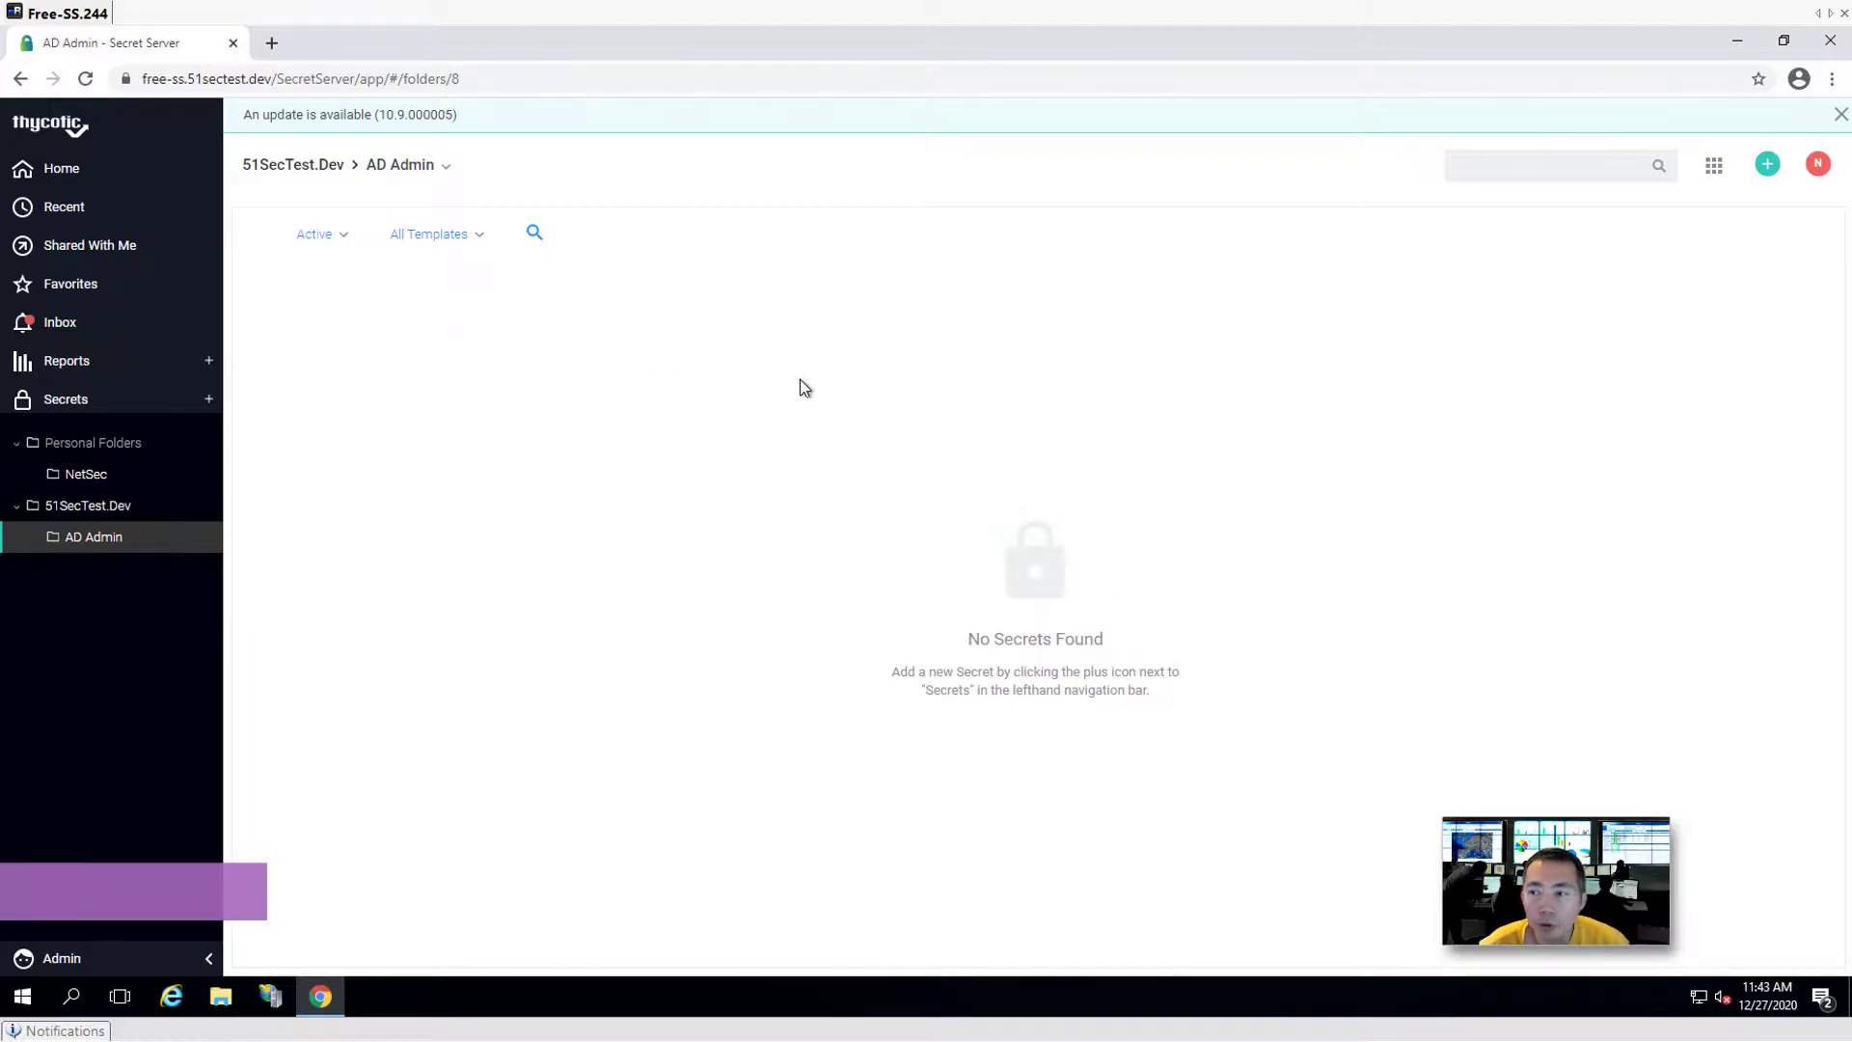
- Start a new secret from the Active Directory Account template
click(1767, 164)
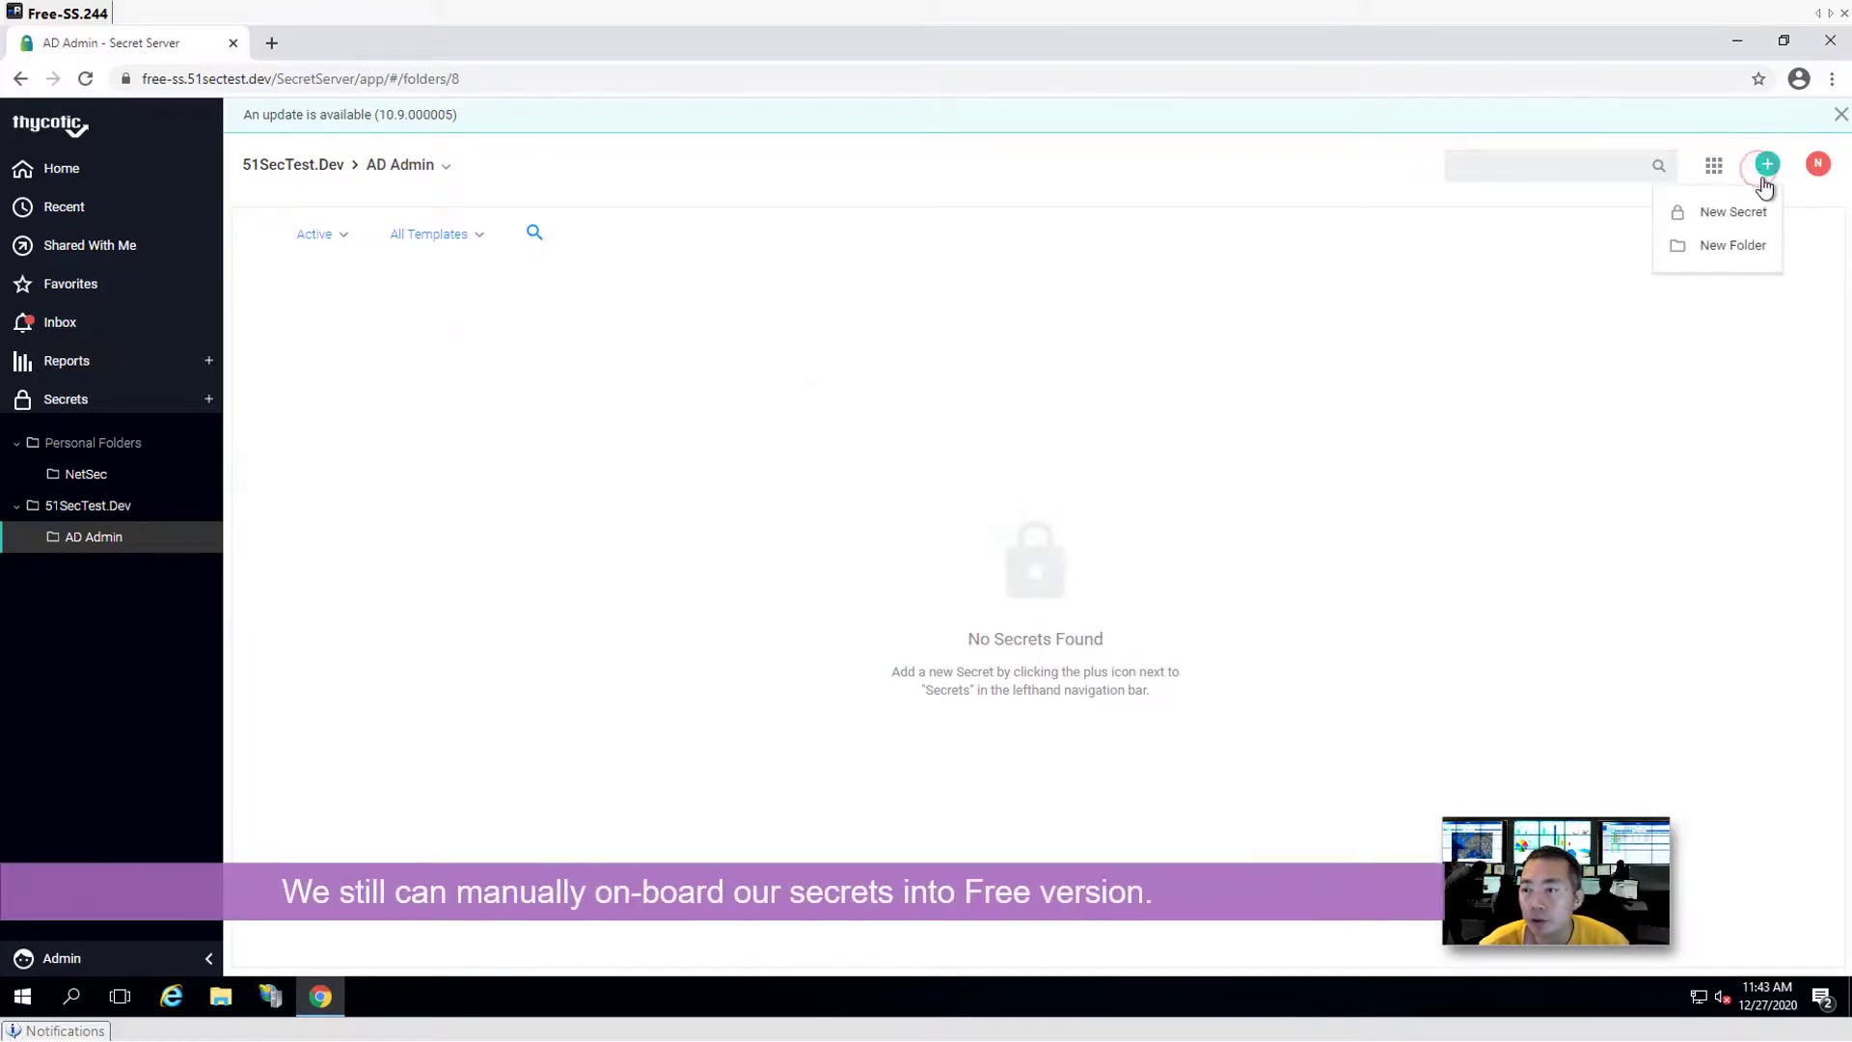
click(1757, 212)
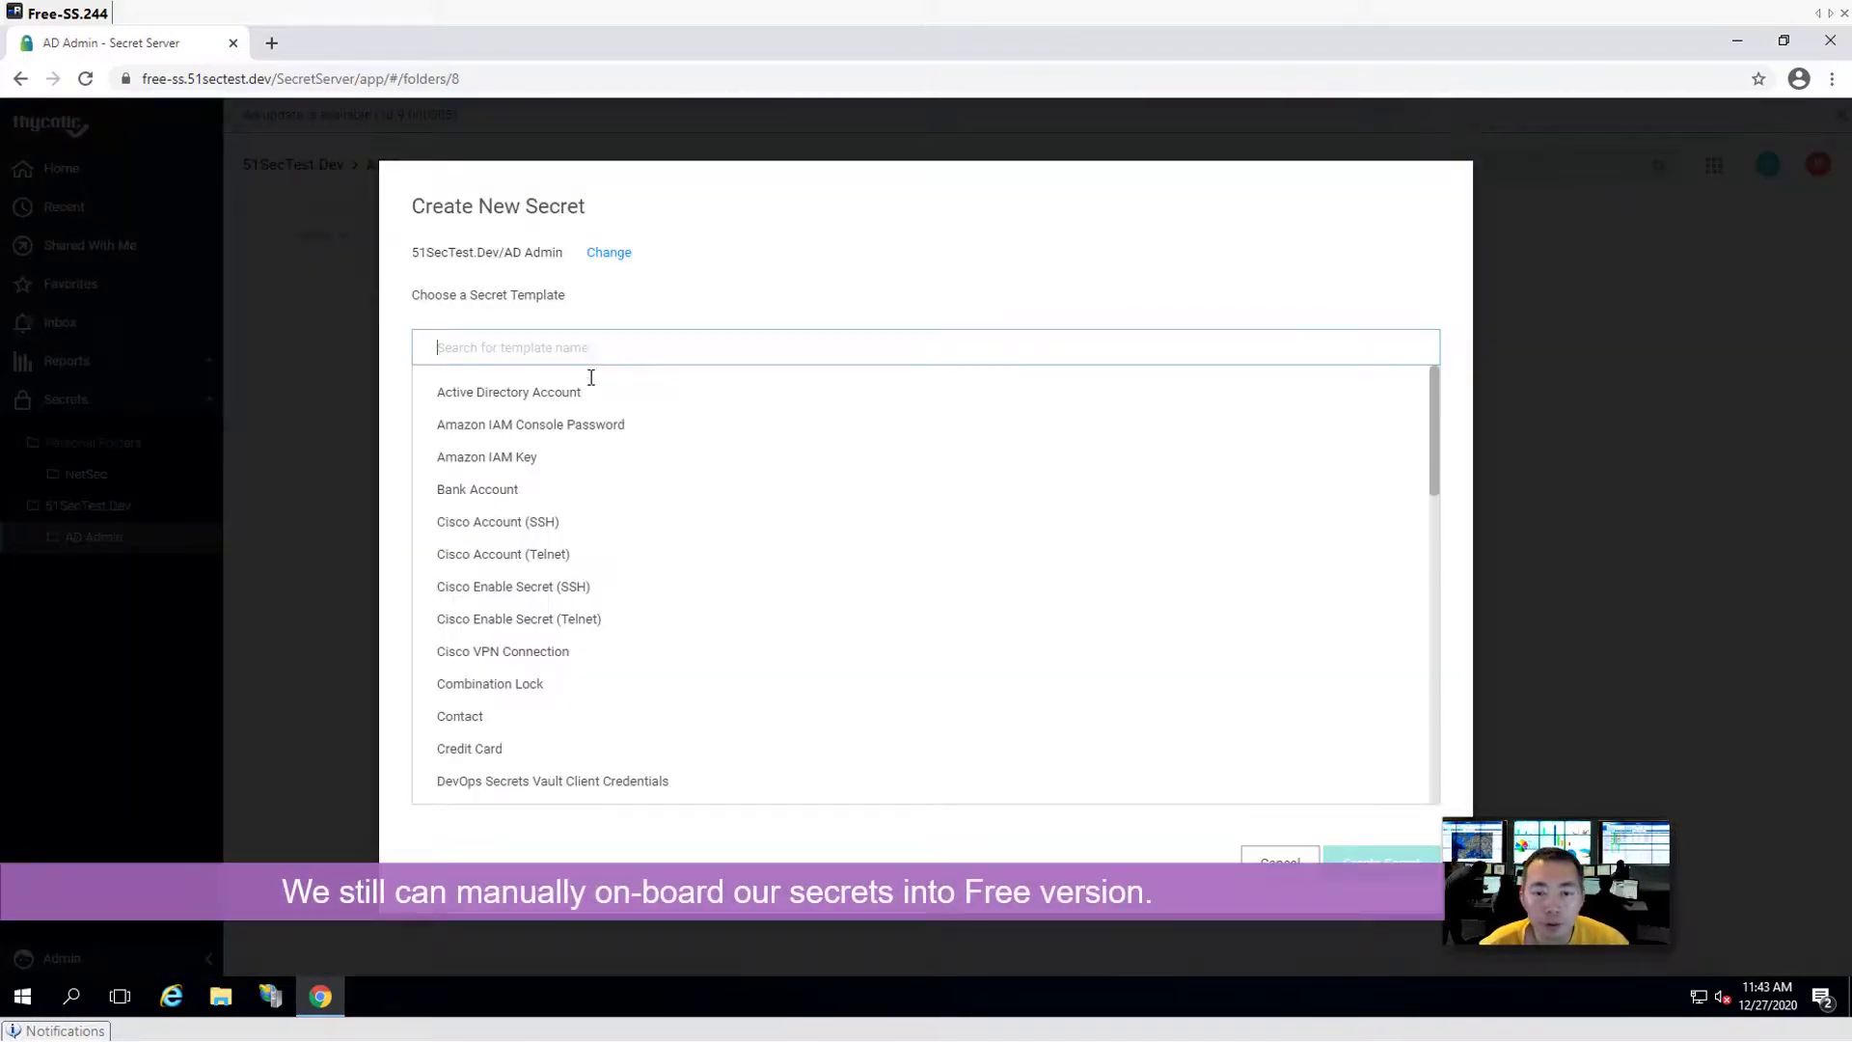
click(592, 399)
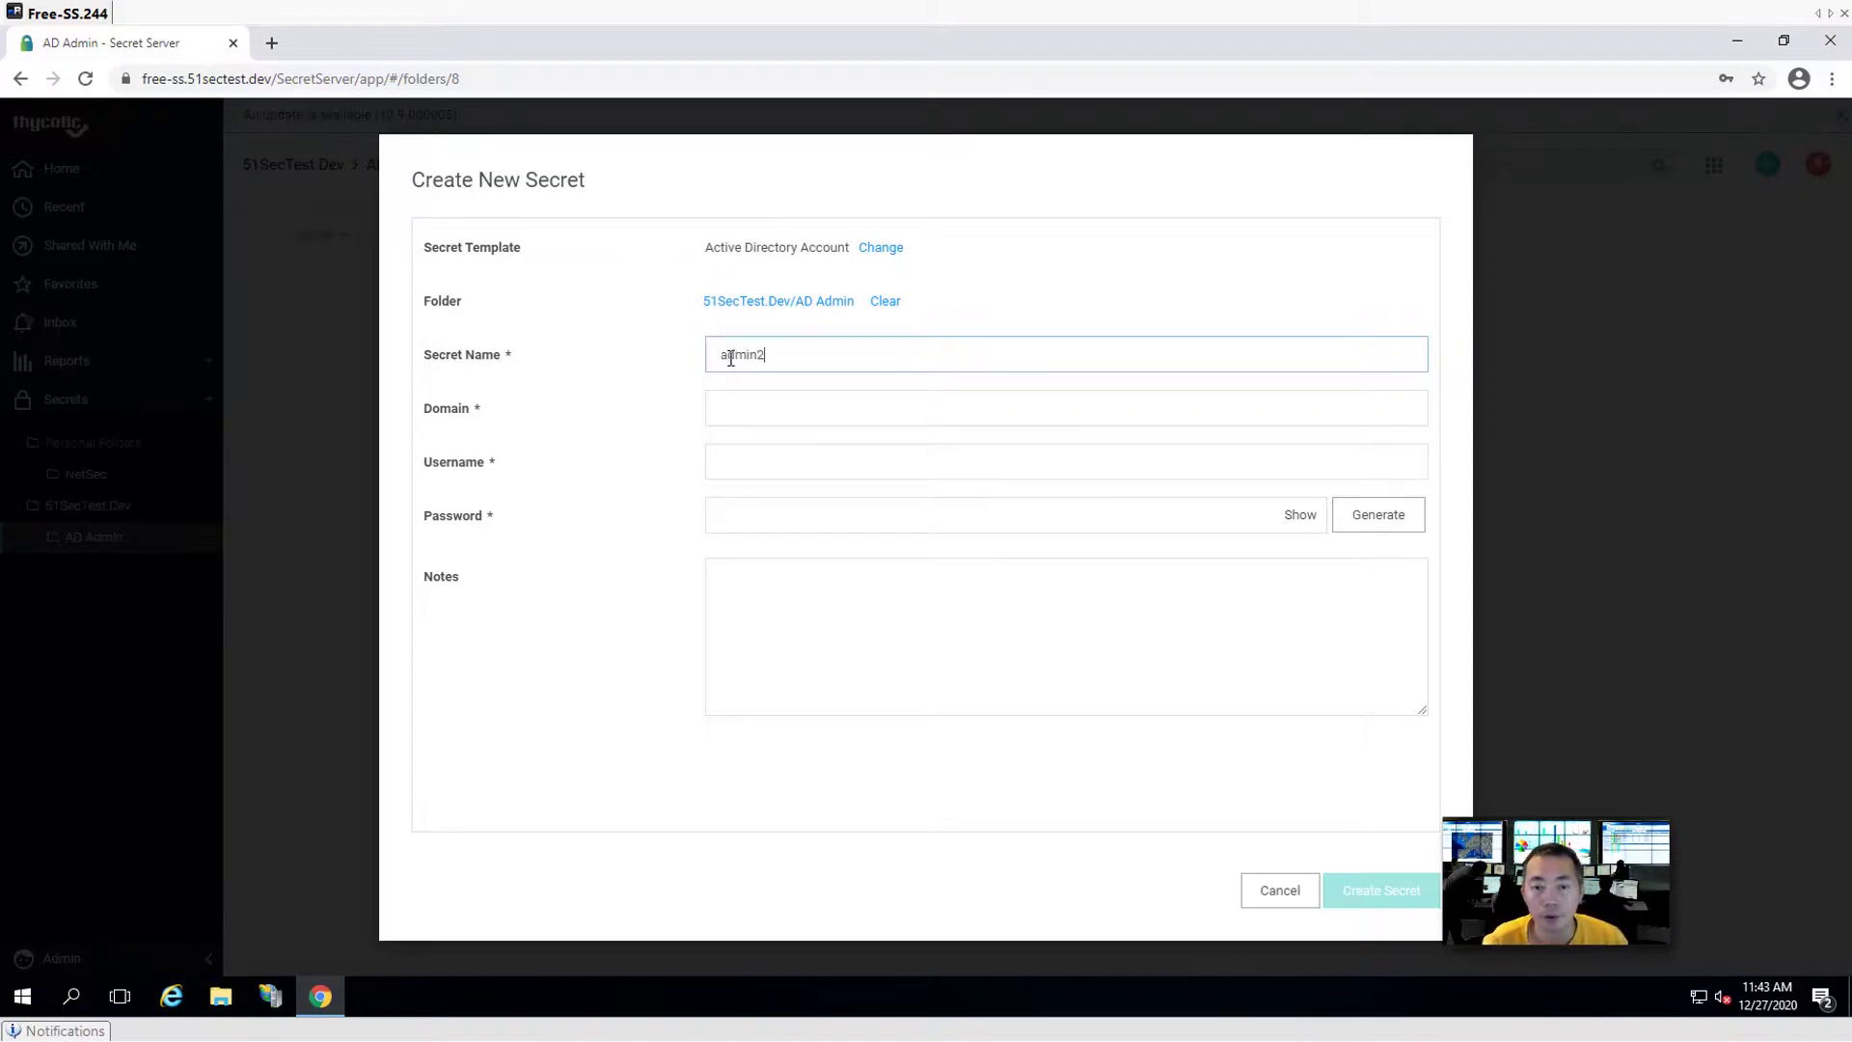
- Enter domain 51sectest.dev and name the secret 51sectest.dev/admin2
click(770, 397)
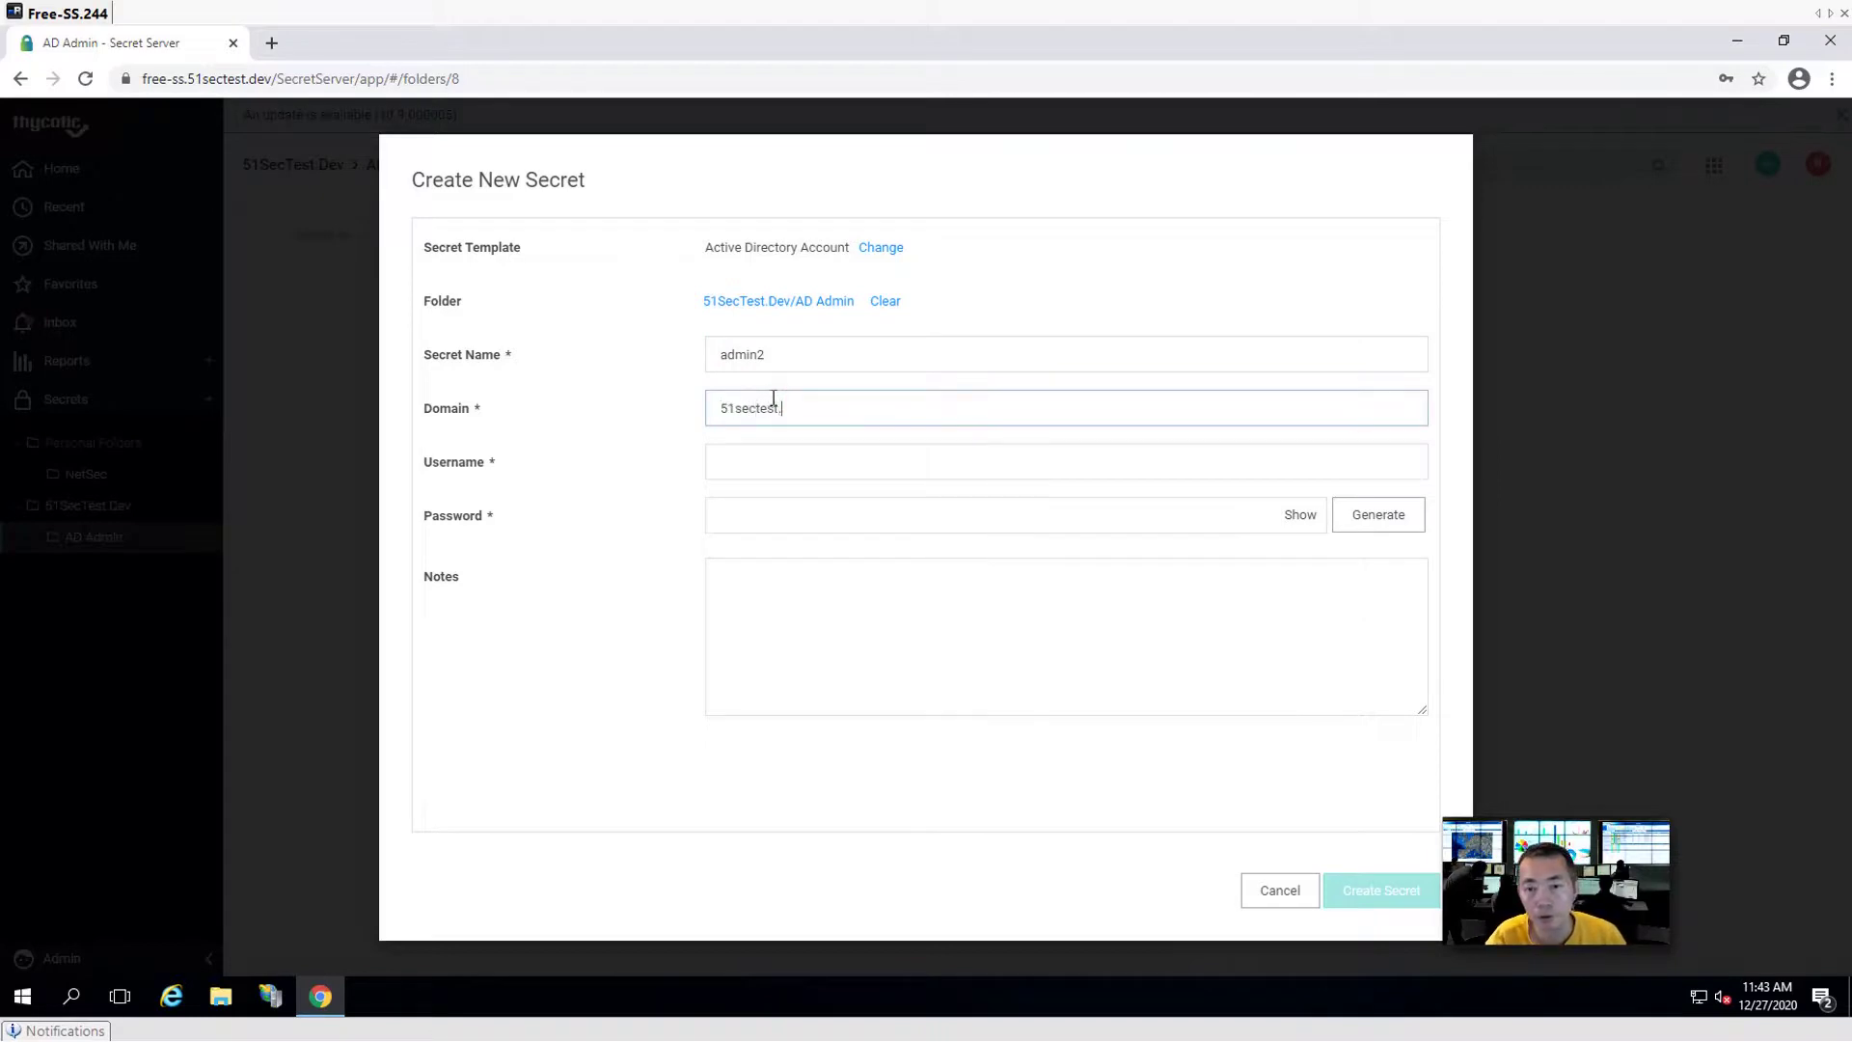
key(Tab)
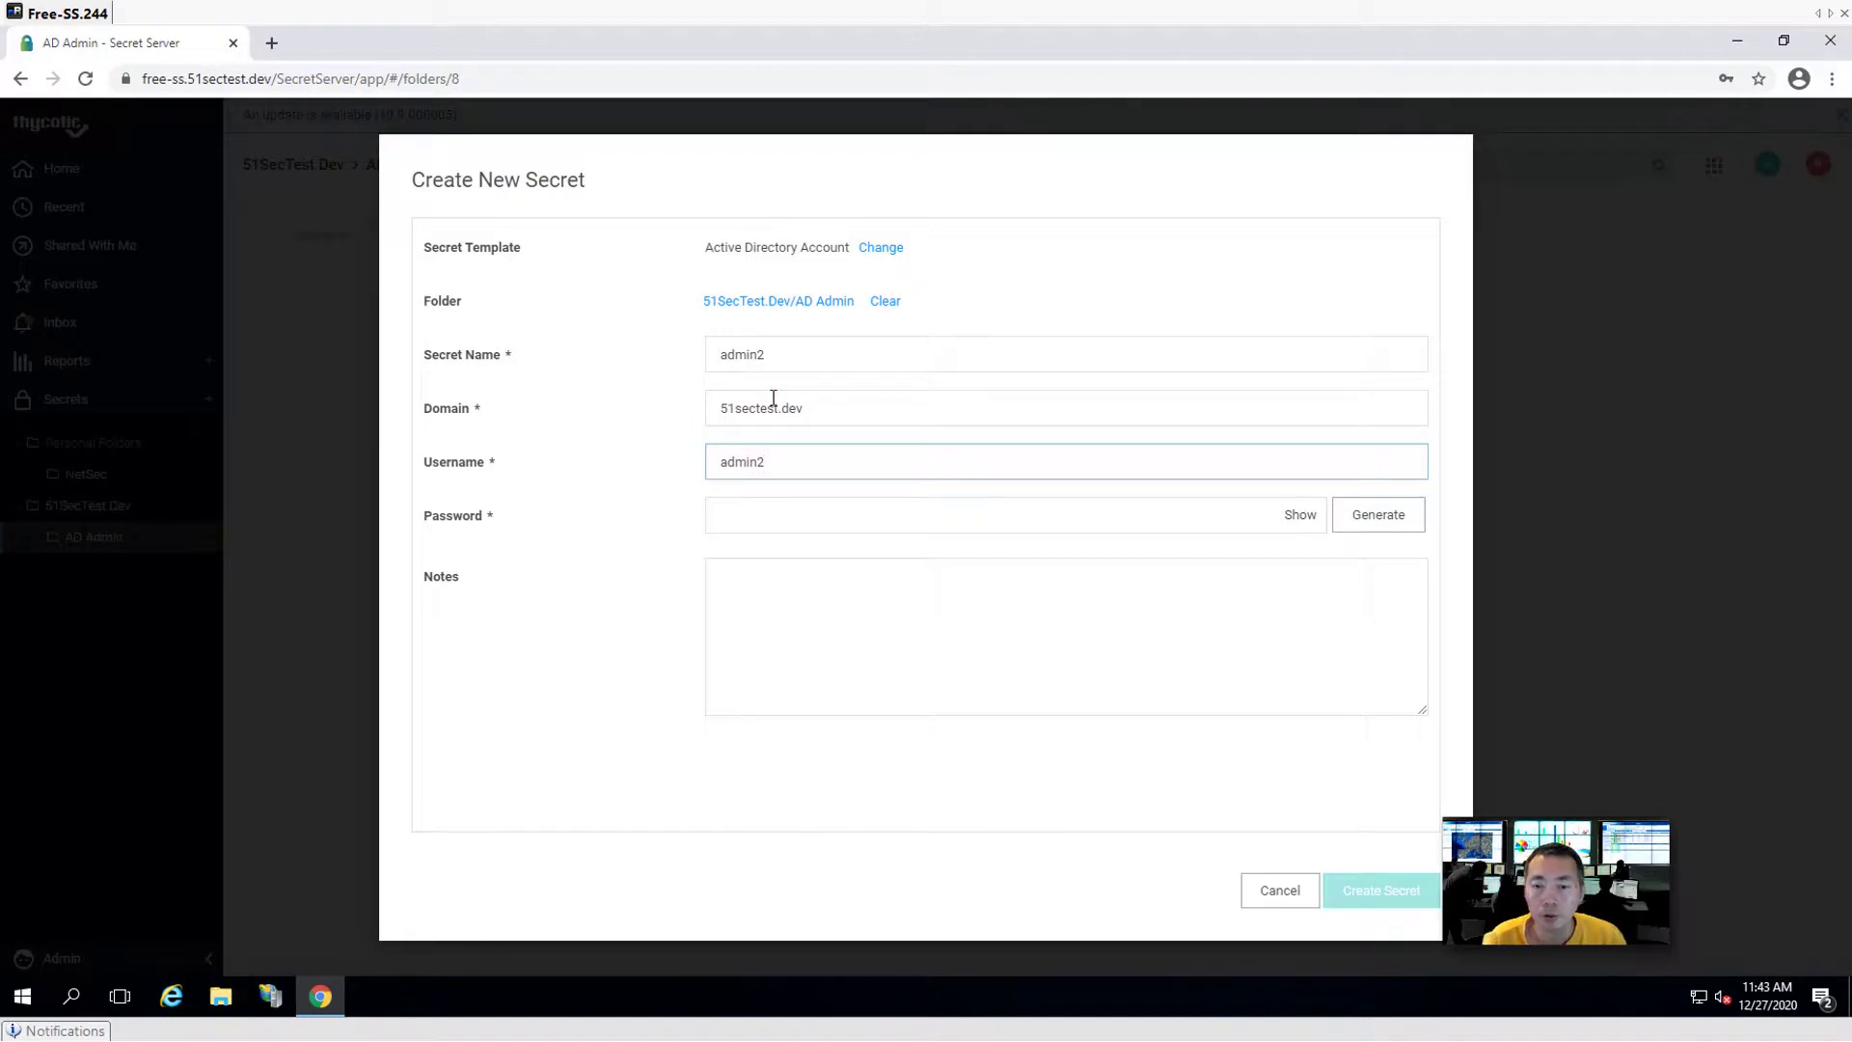
click(724, 354)
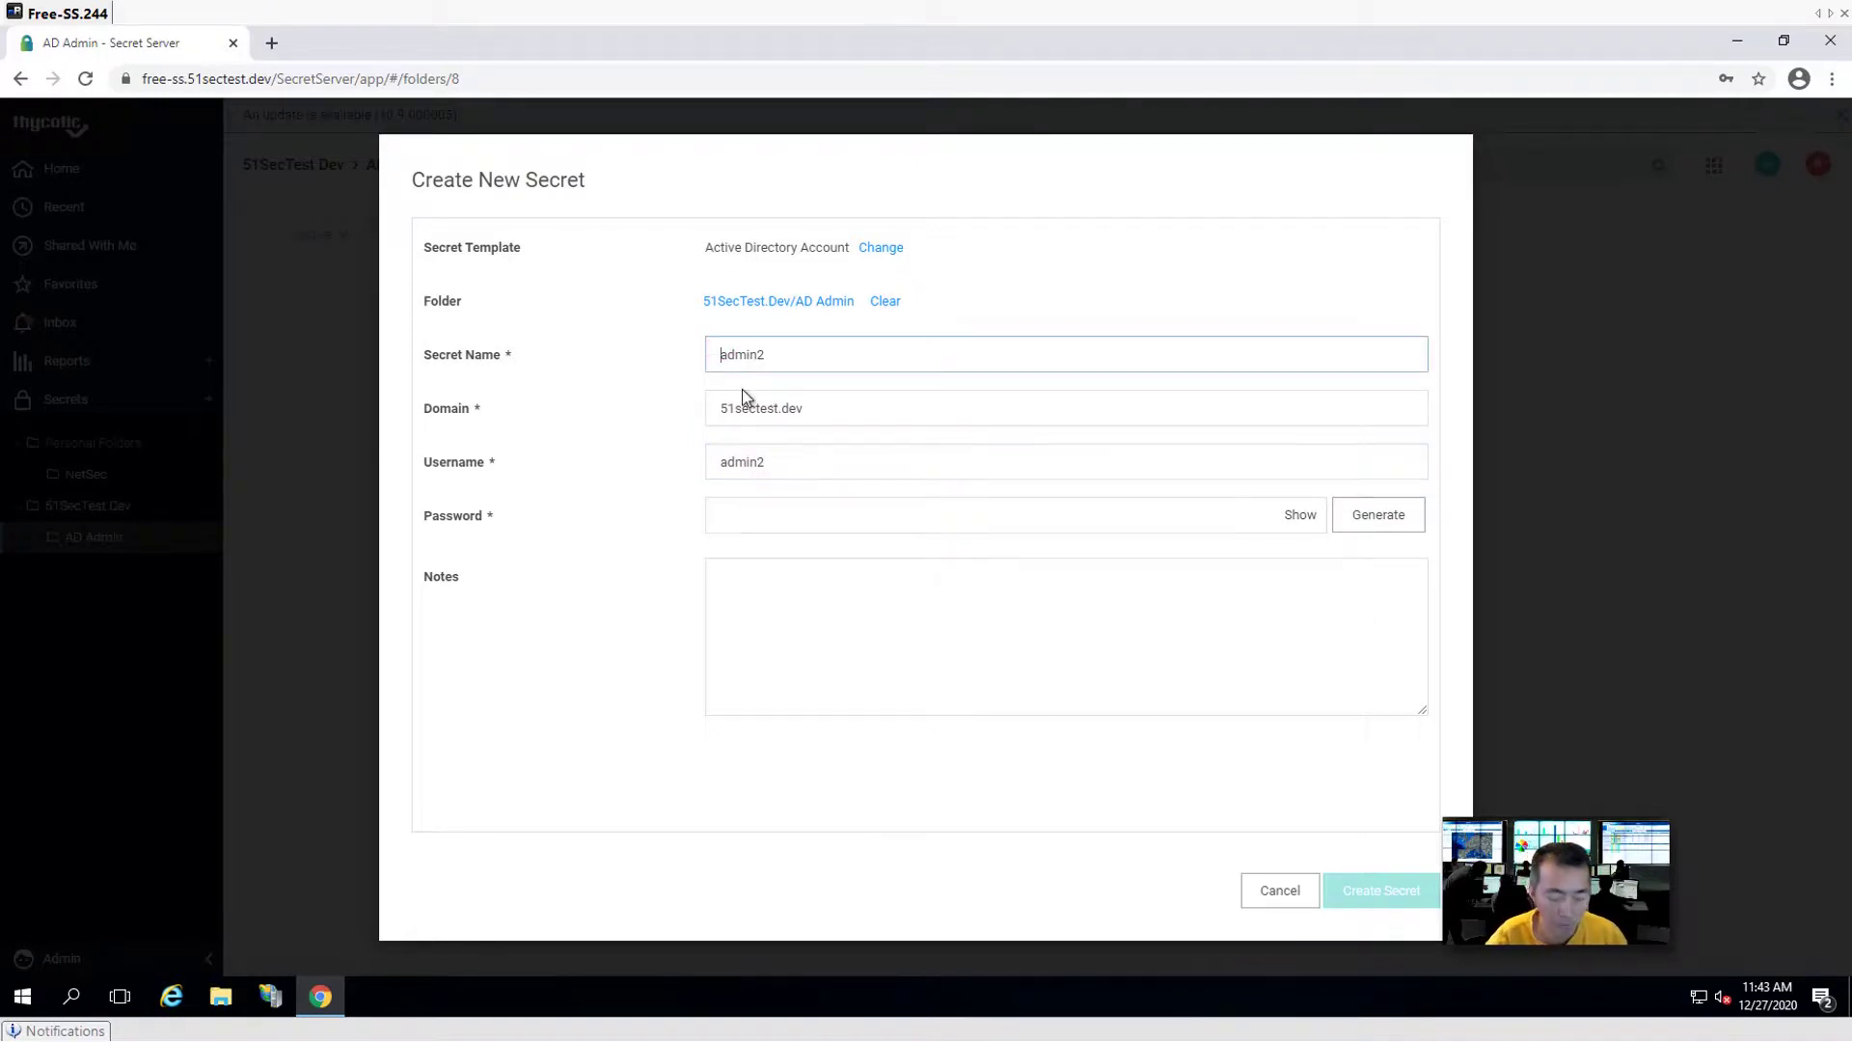
text(51sectest)
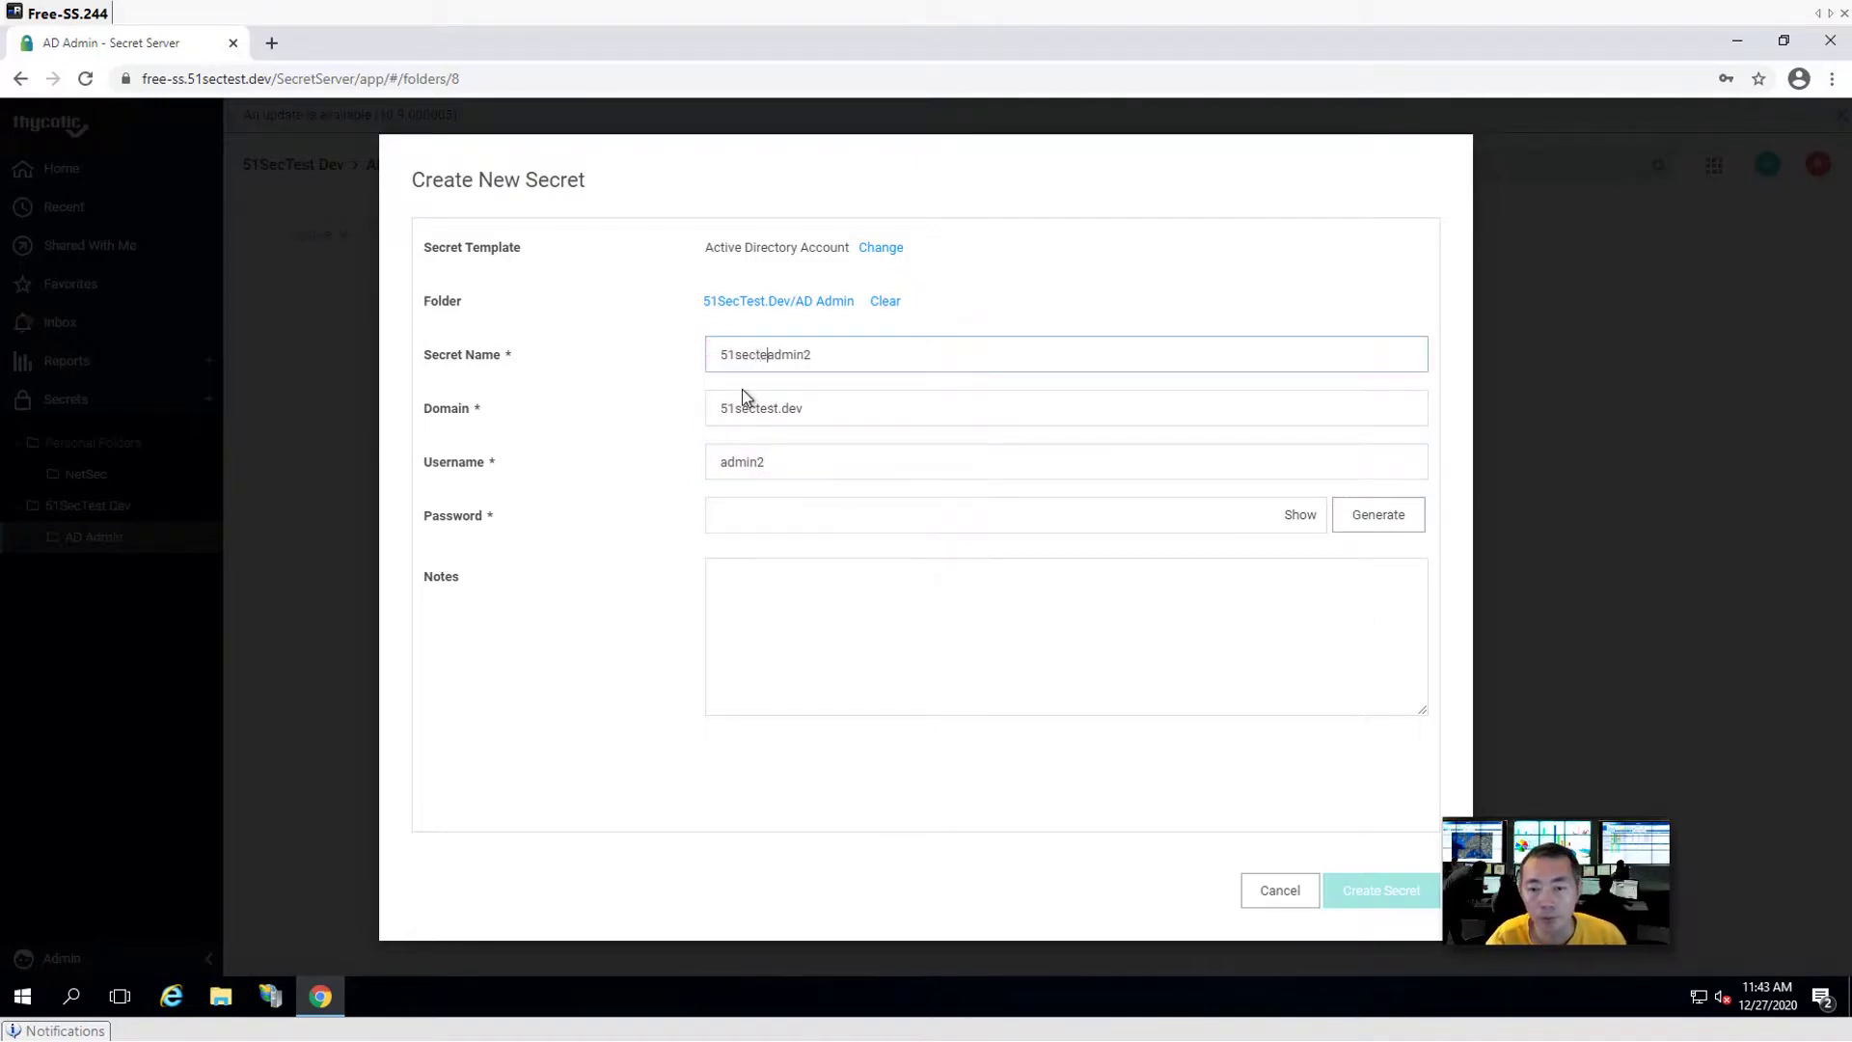
key(BackSpace)
key(BackSpace)
key(BackSpace)
key(BackSpace)
key(BackSpace)
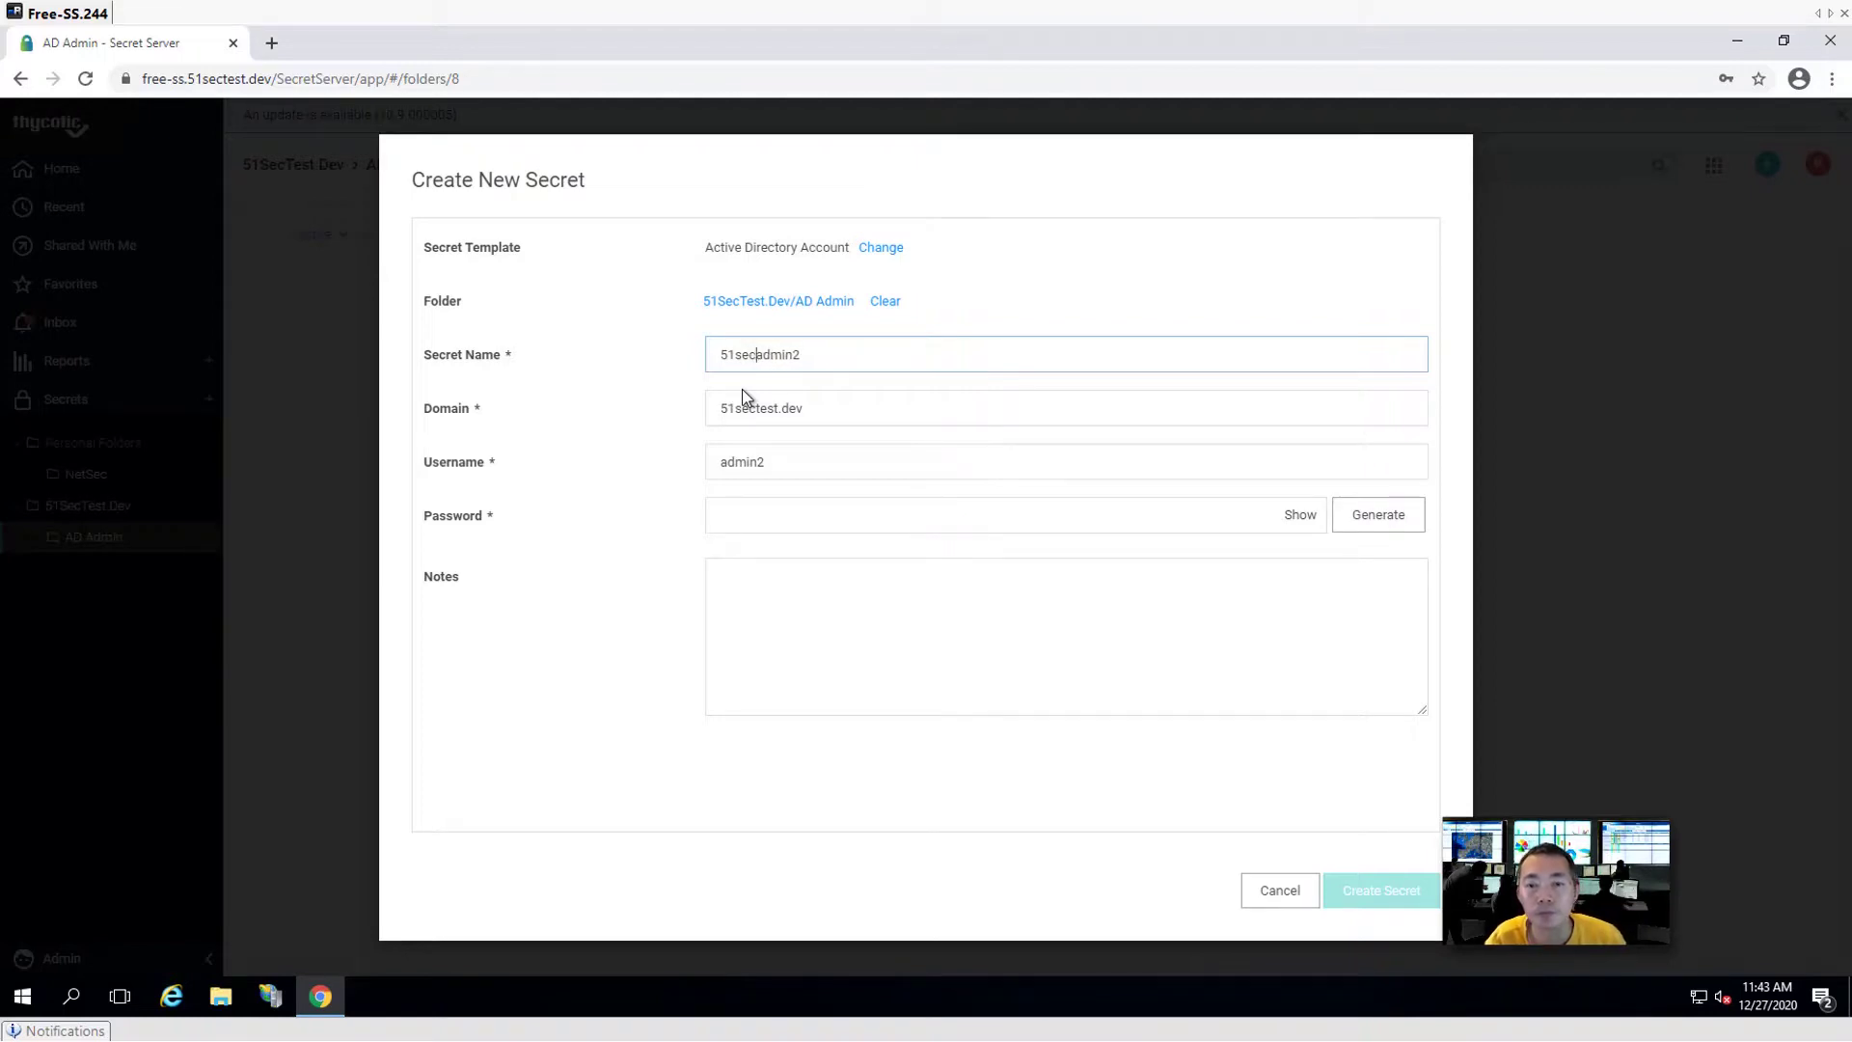
text(ctest.dev)
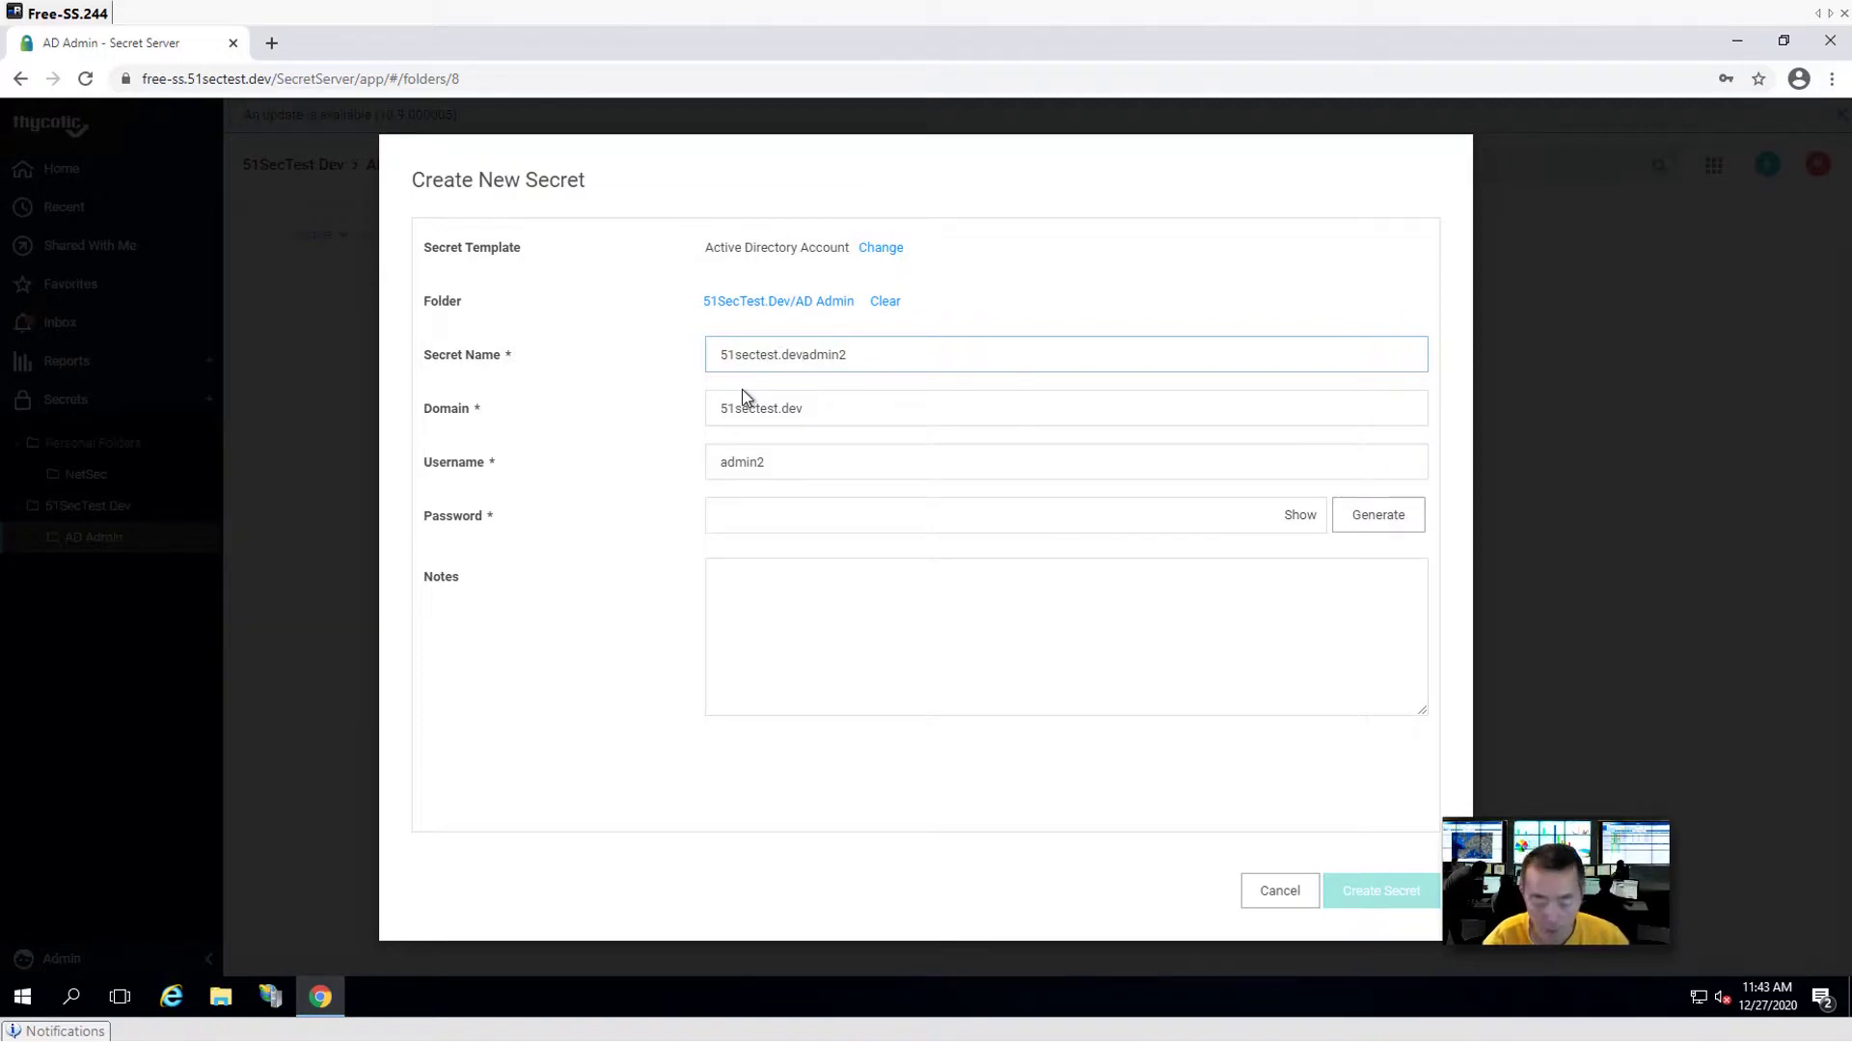
text(/)
click(870, 357)
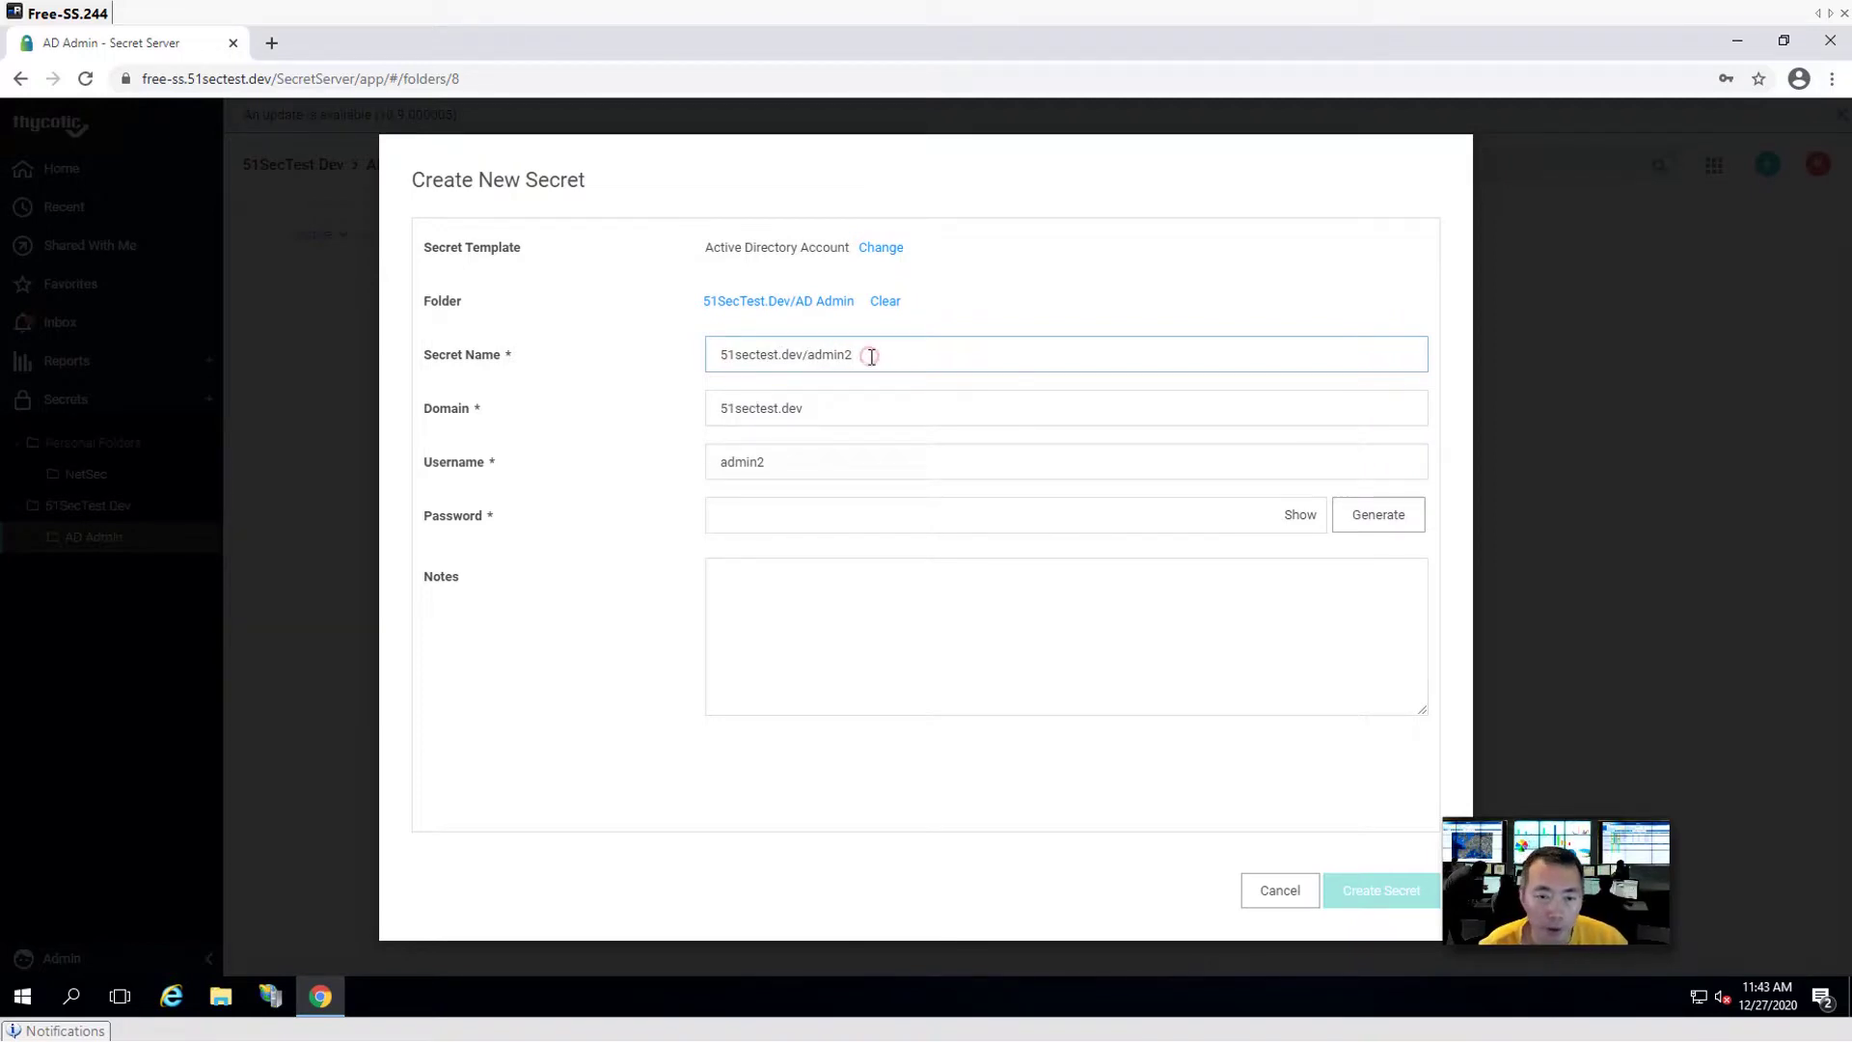
- Set username admin2, generate and reveal a random password, and create the secret
click(830, 474)
click(796, 510)
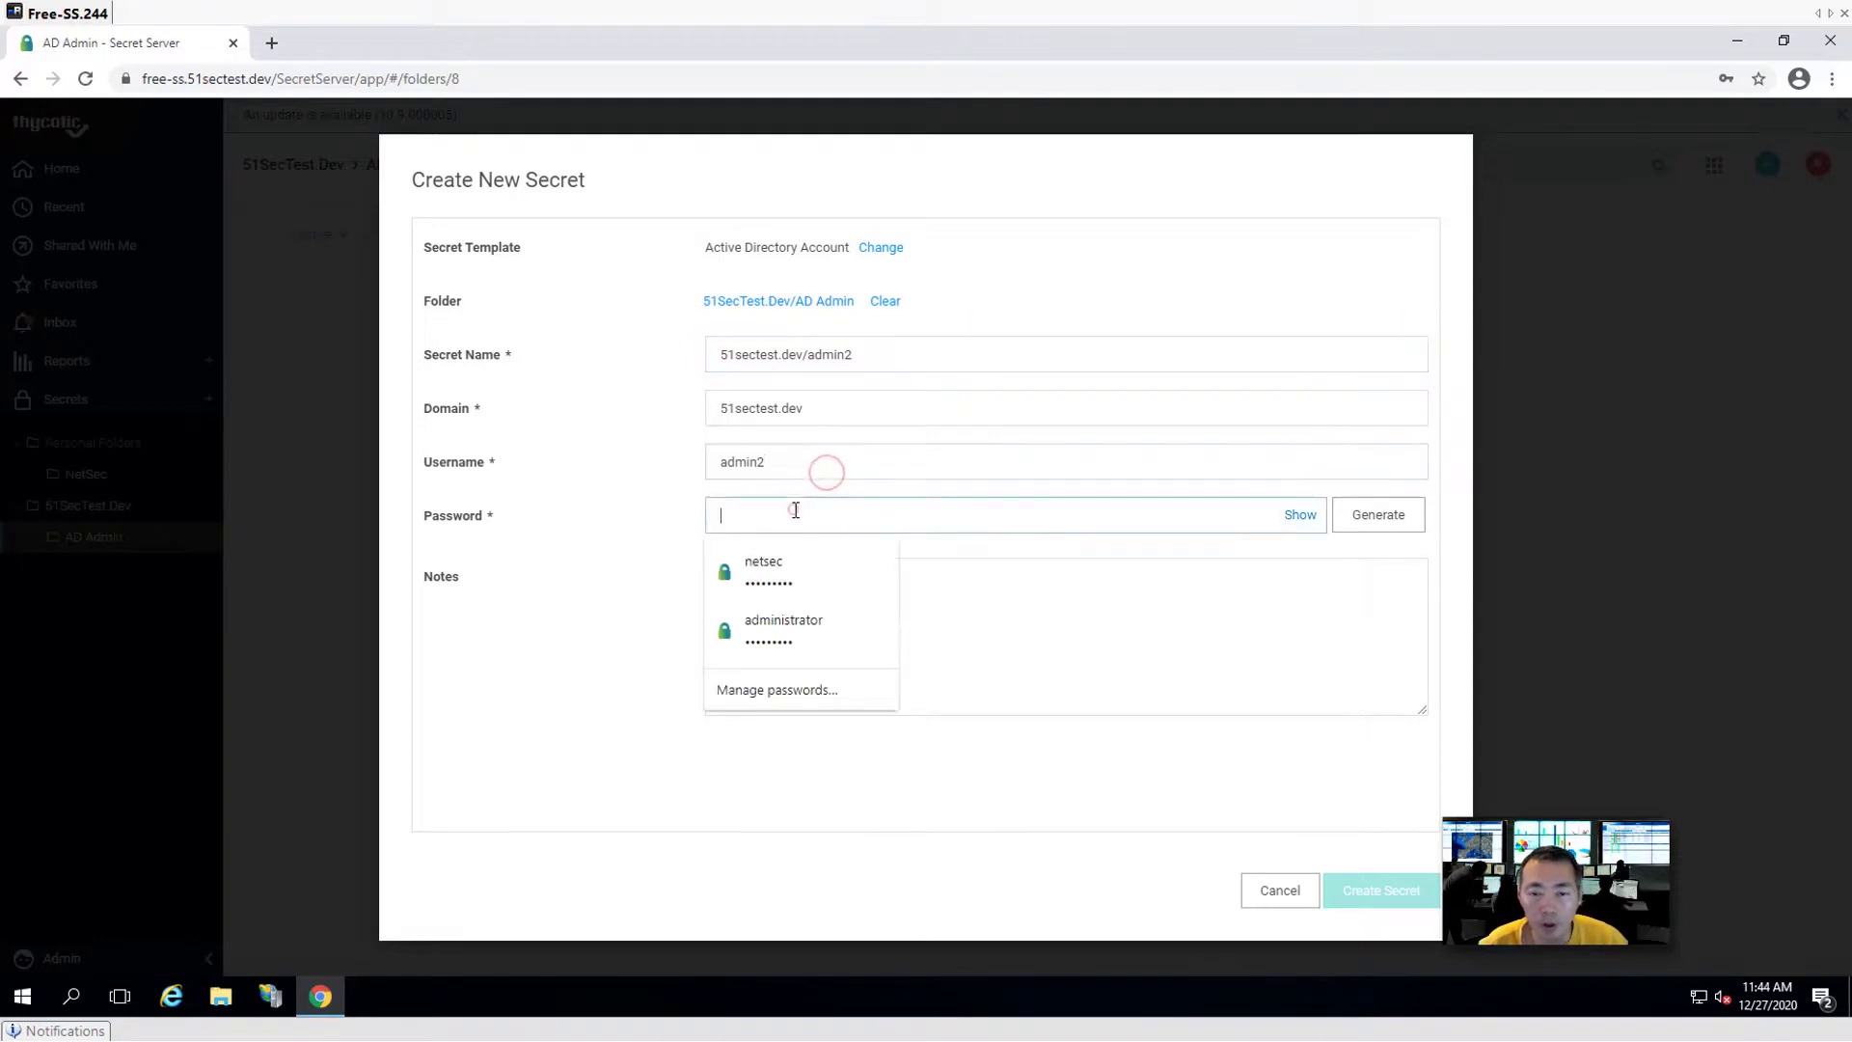
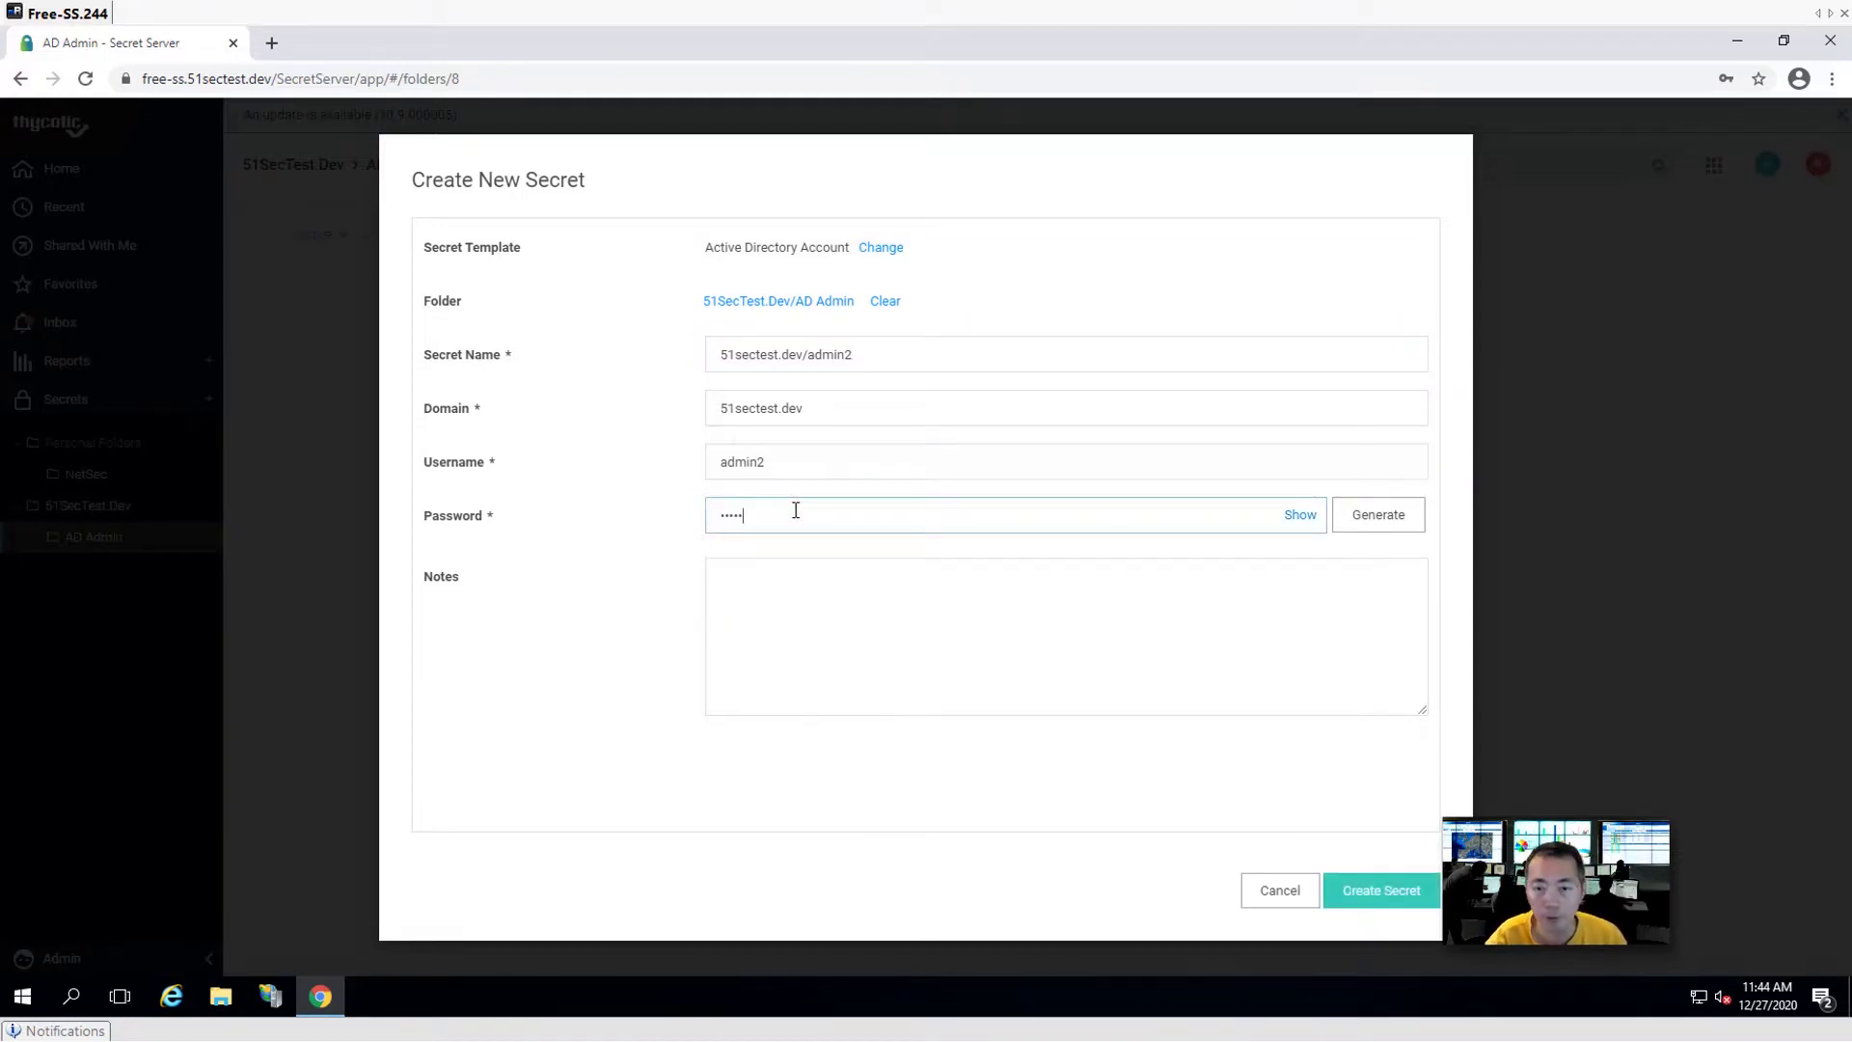
click(762, 579)
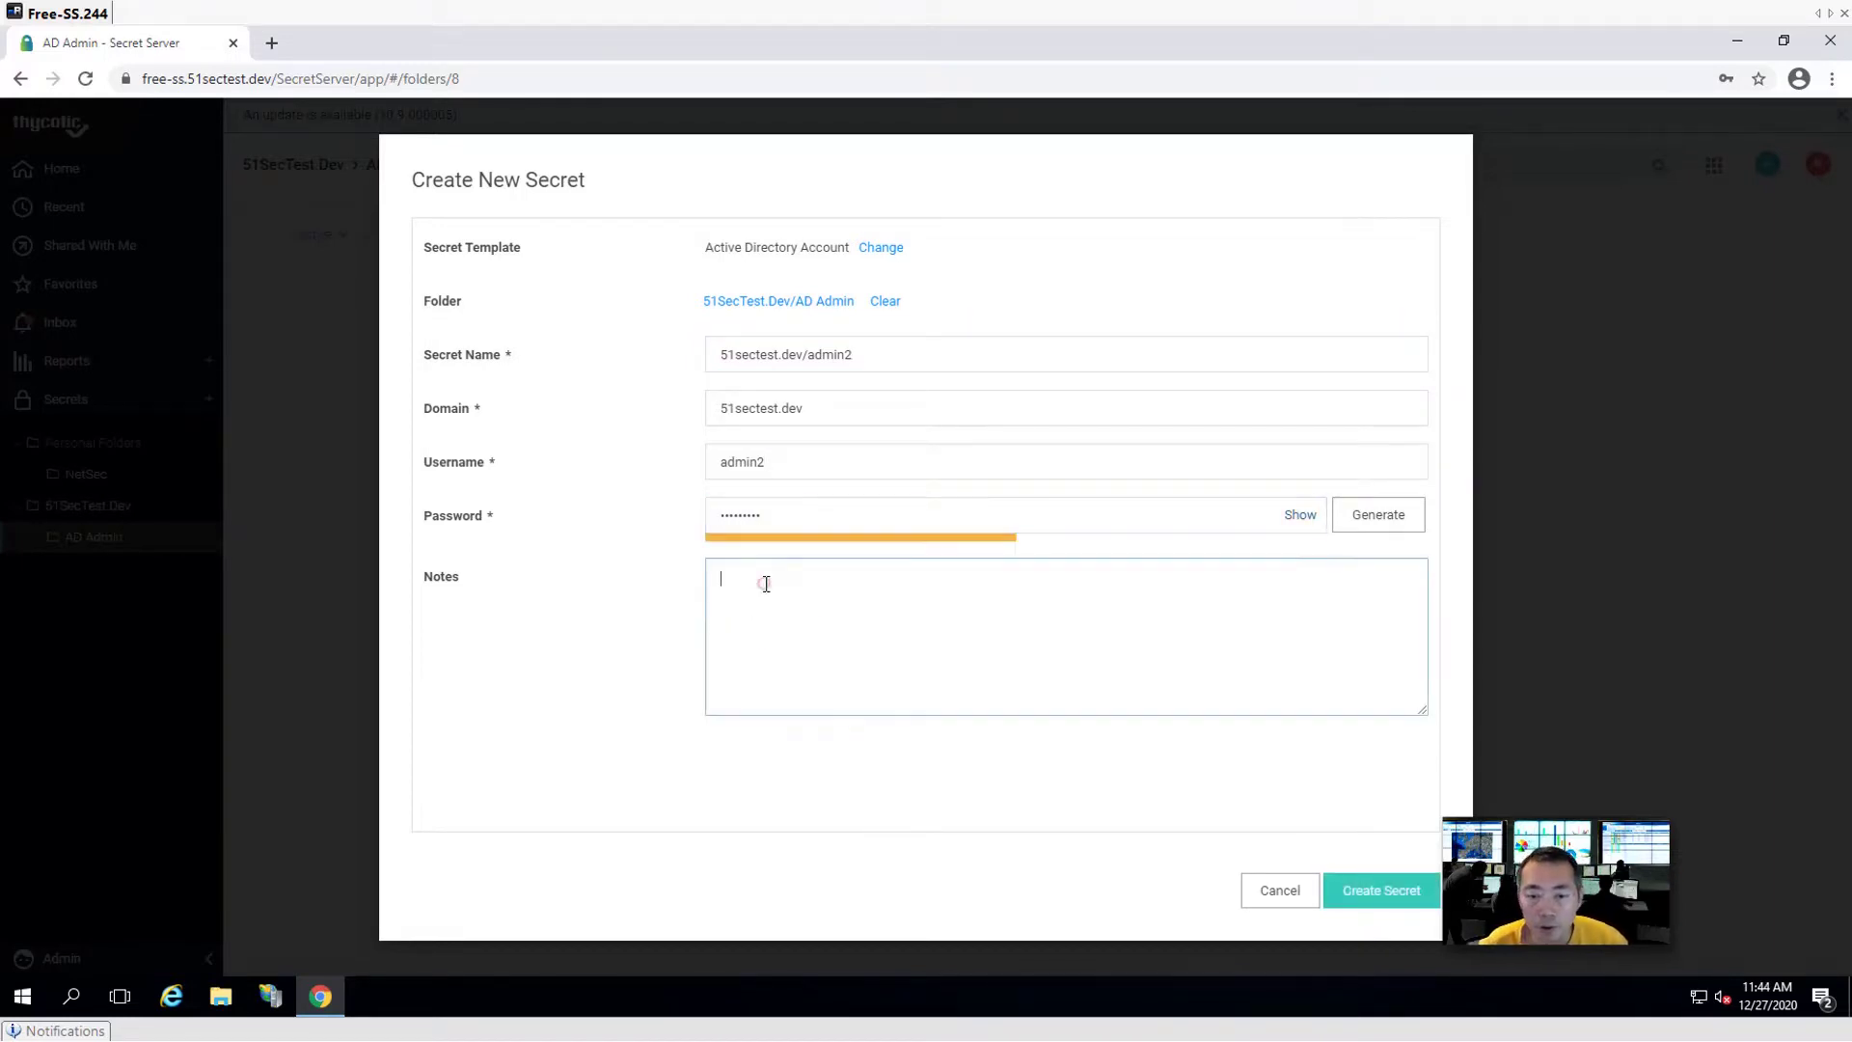
click(1379, 516)
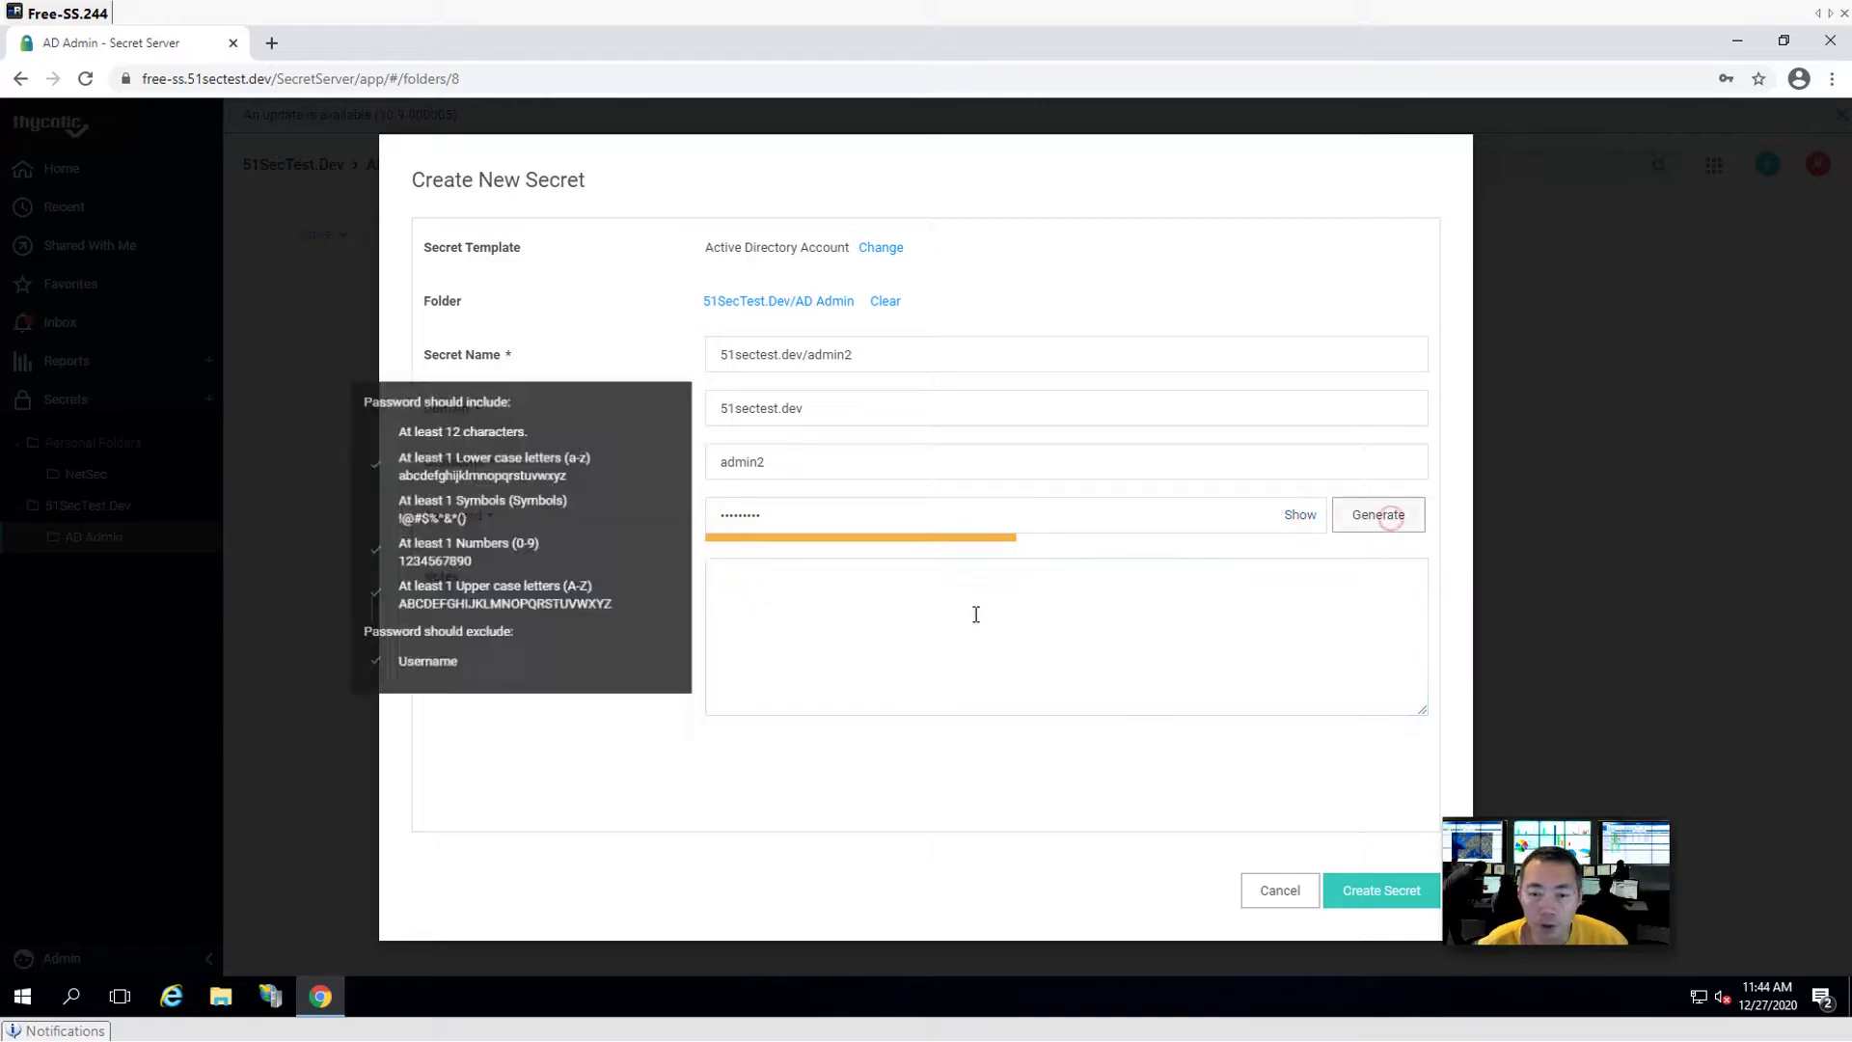
click(1298, 516)
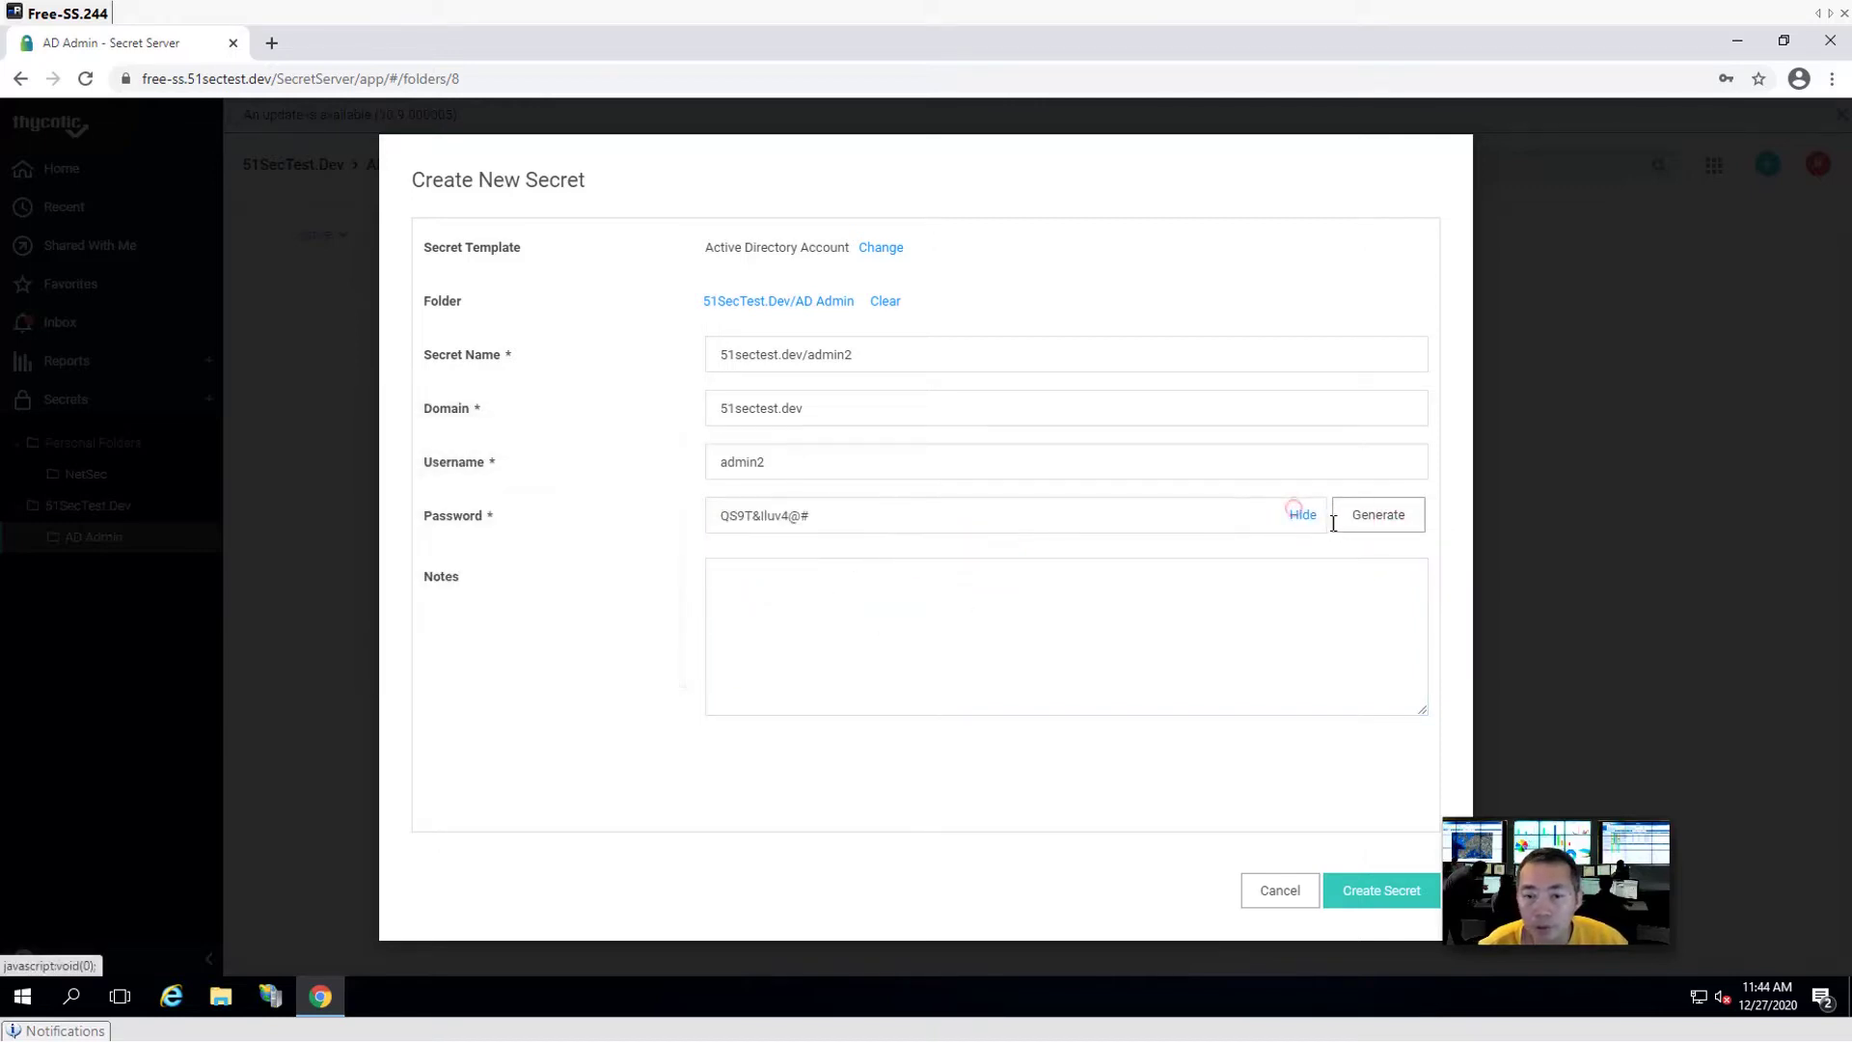
click(1082, 627)
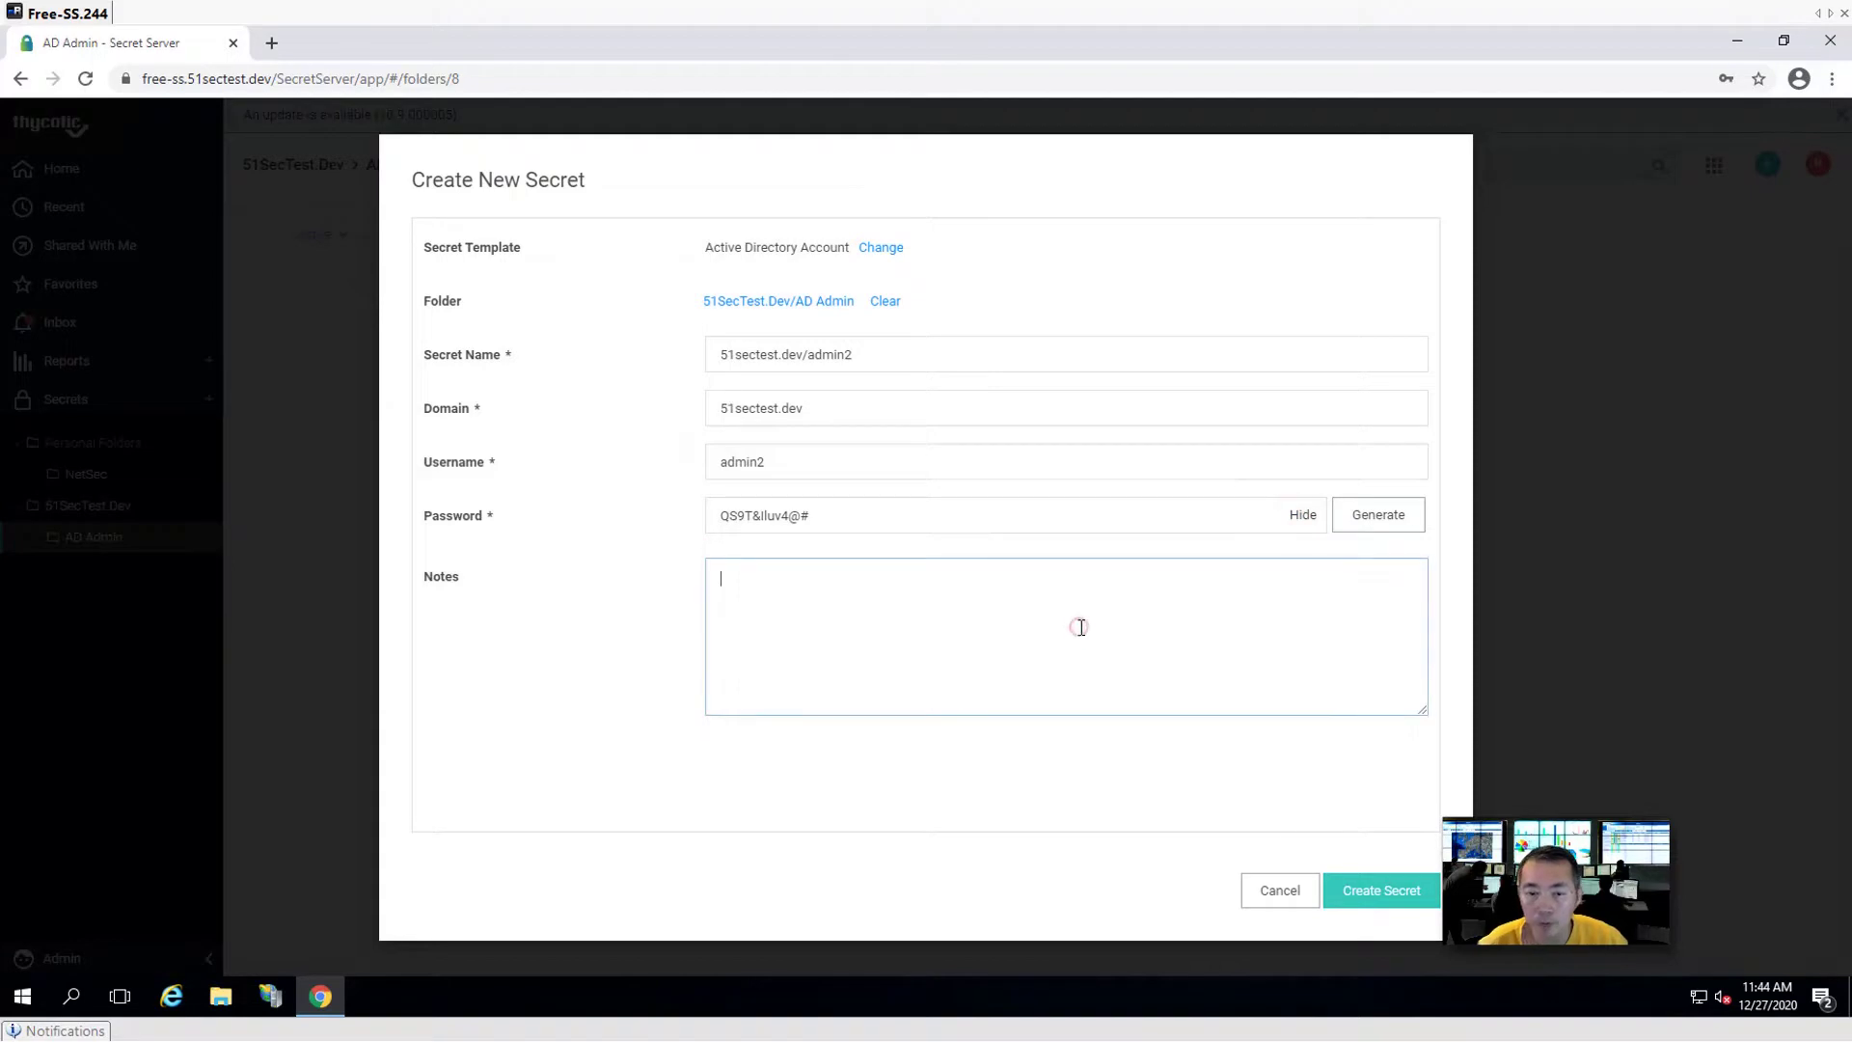
click(1389, 890)
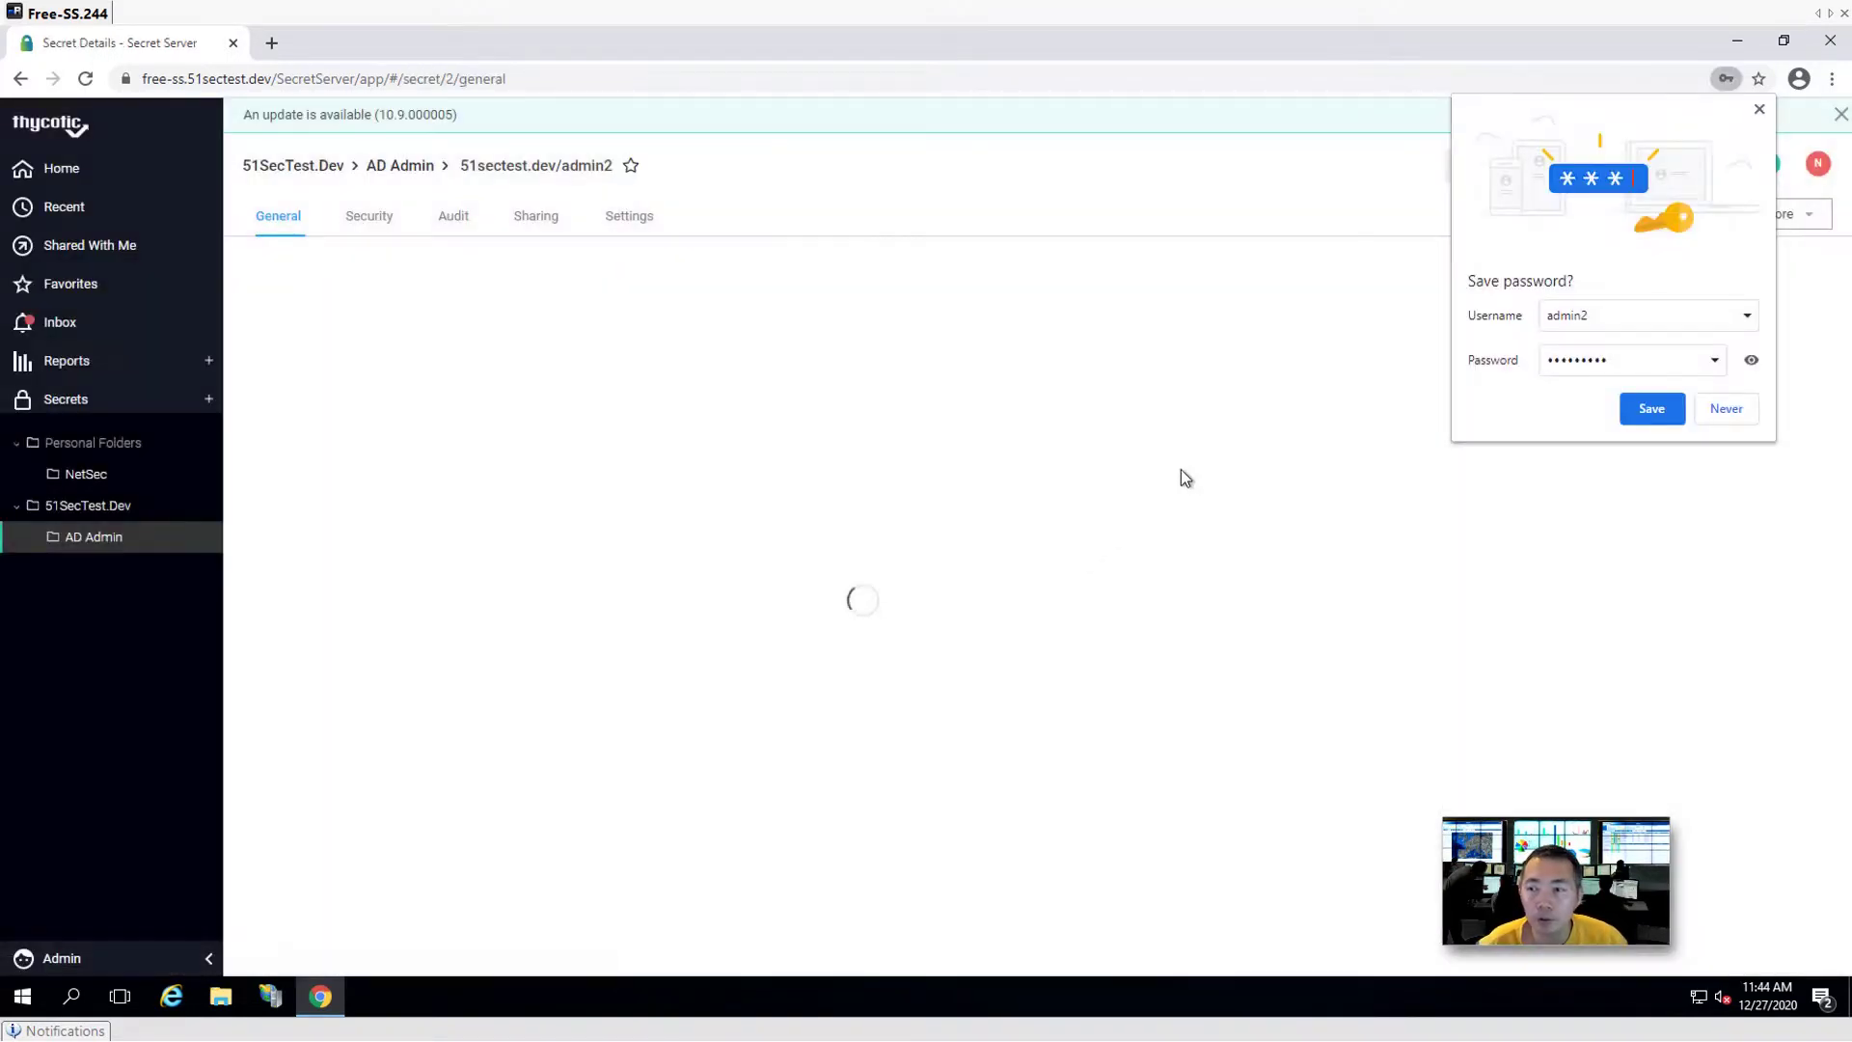
- Decline Chrome's password save, review the 30-day expiration details, and open the Admin menu
click(1727, 408)
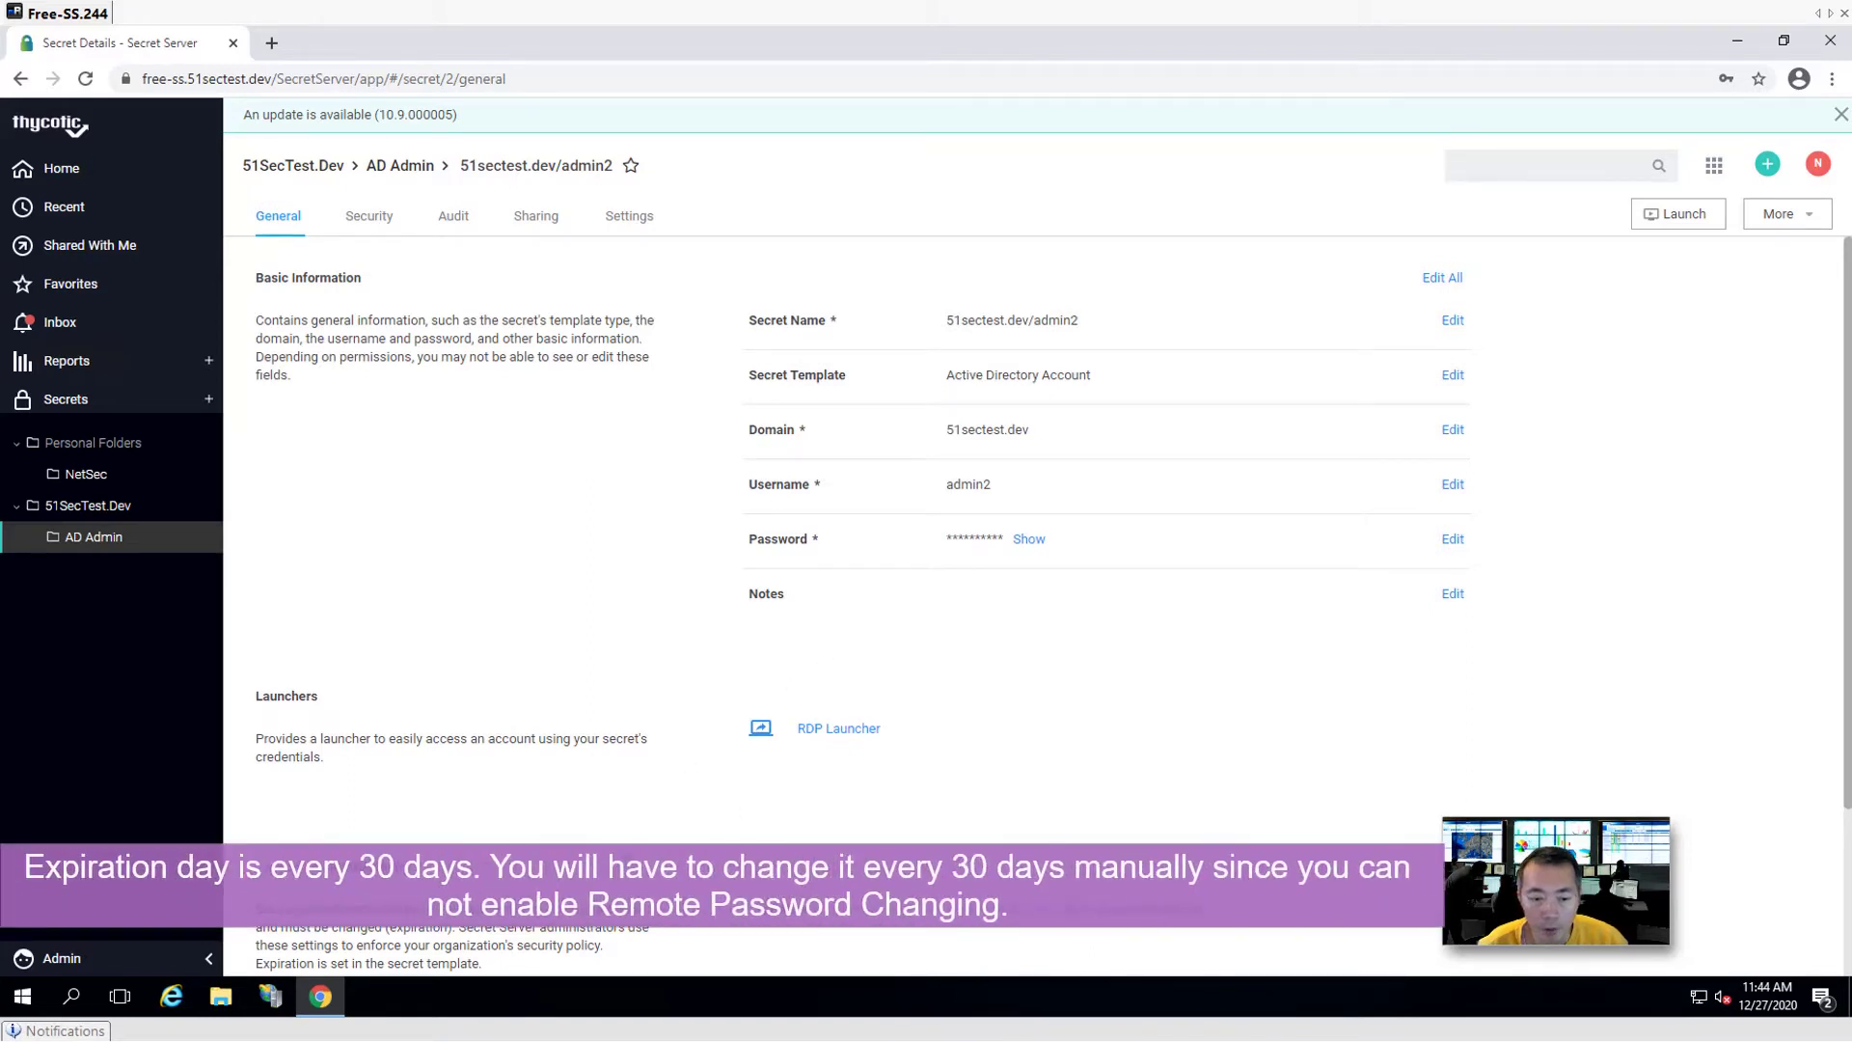
scroll(548, 779, down, 2)
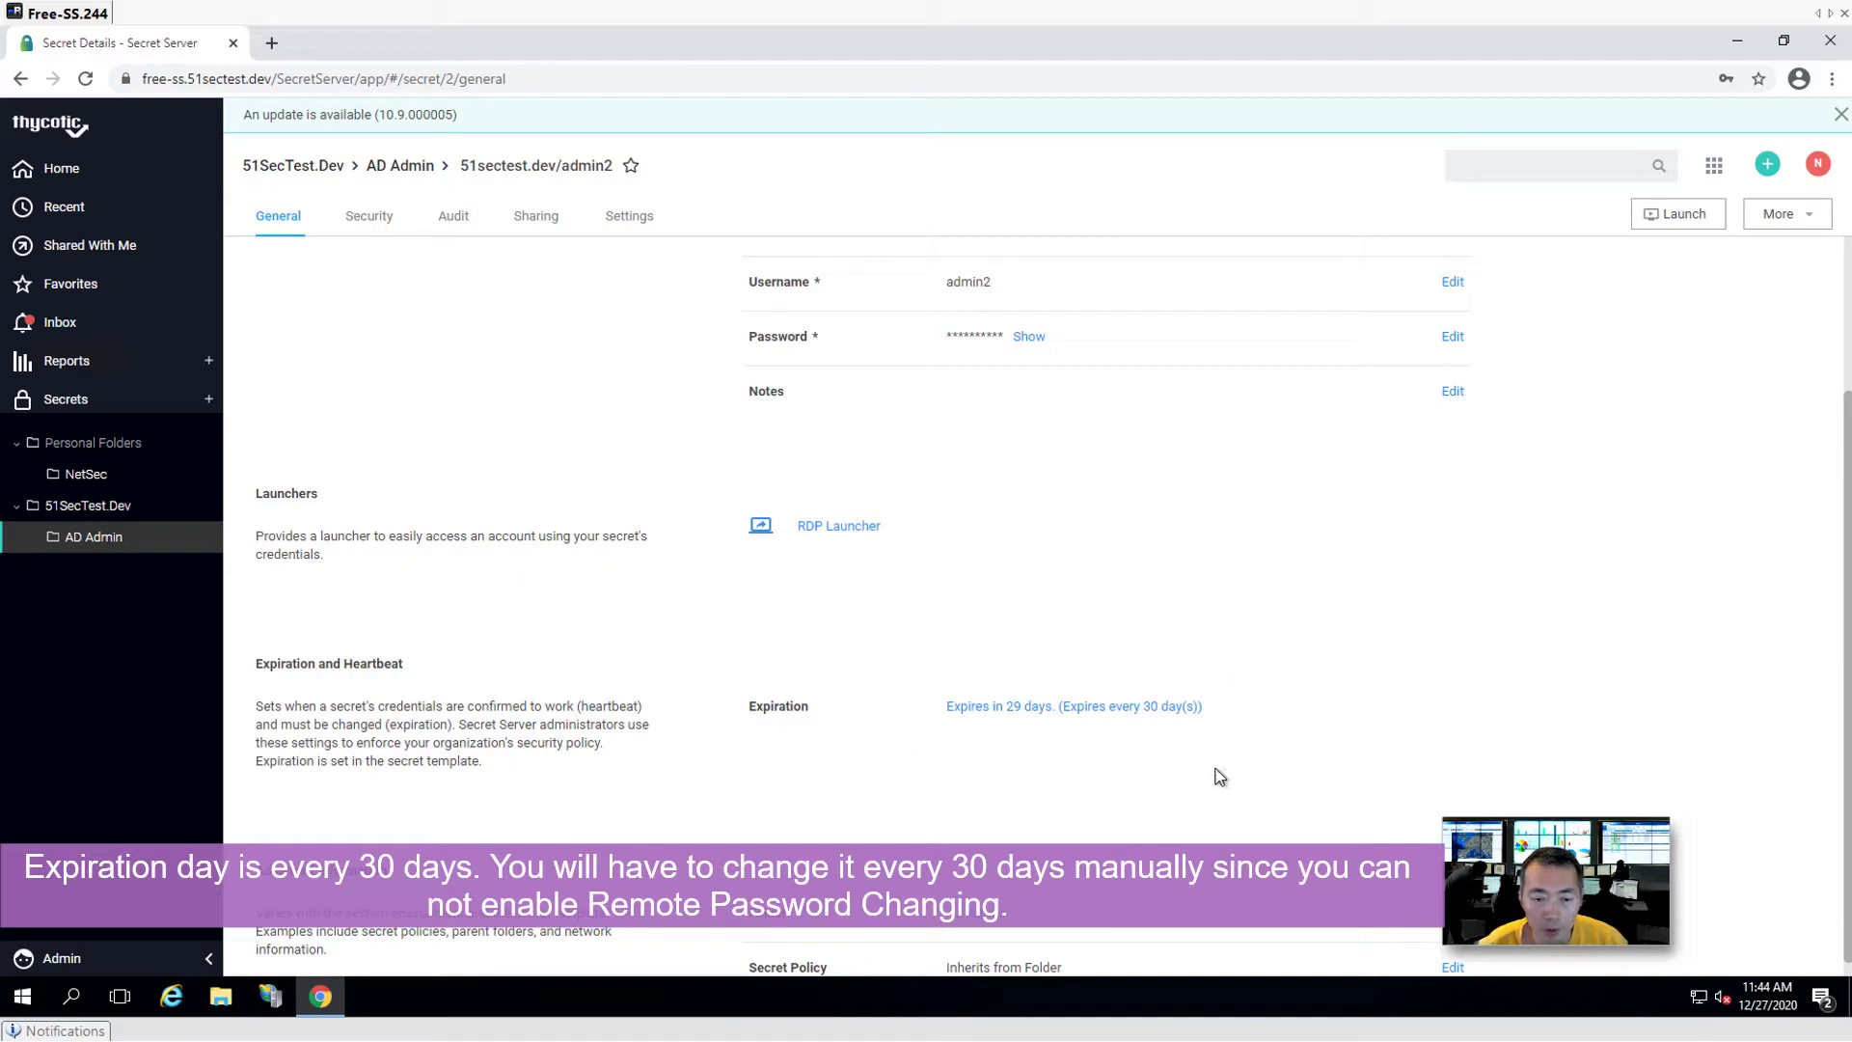
scroll(1218, 777, up, 2)
click(61, 957)
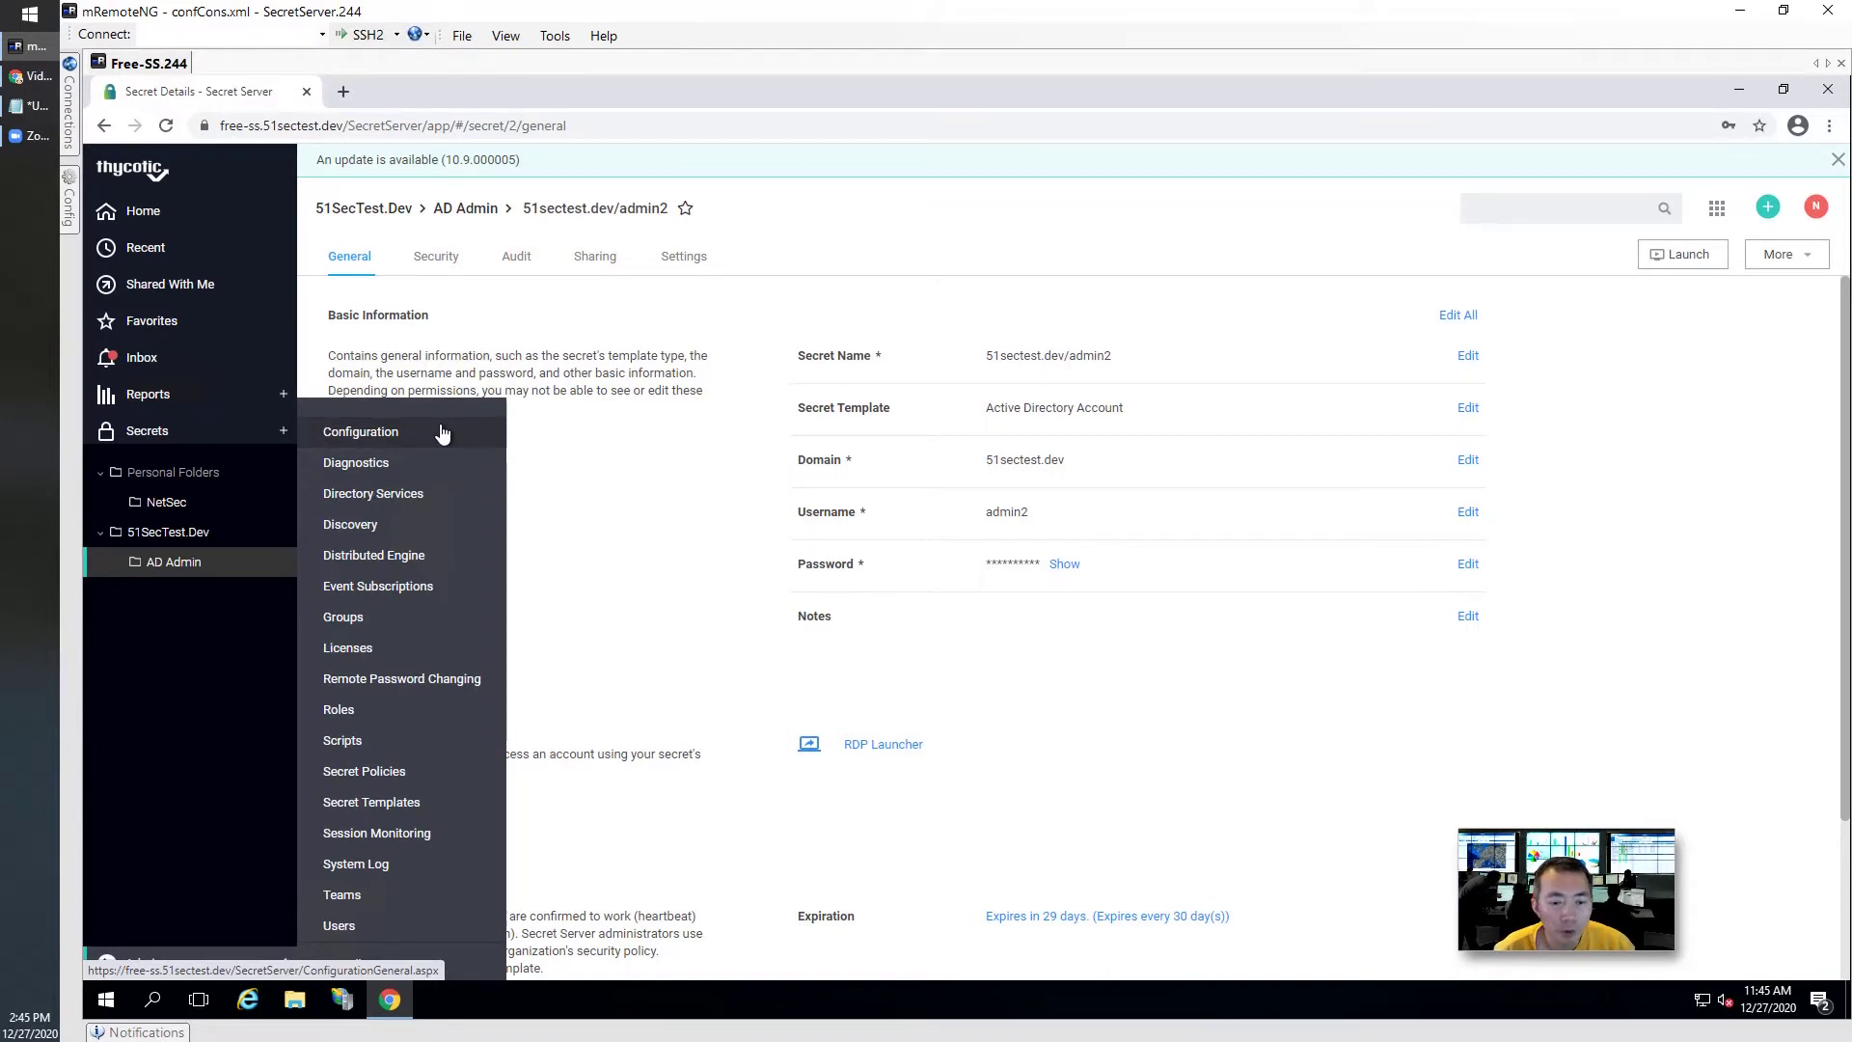
scroll(1128, 318, down, 1)
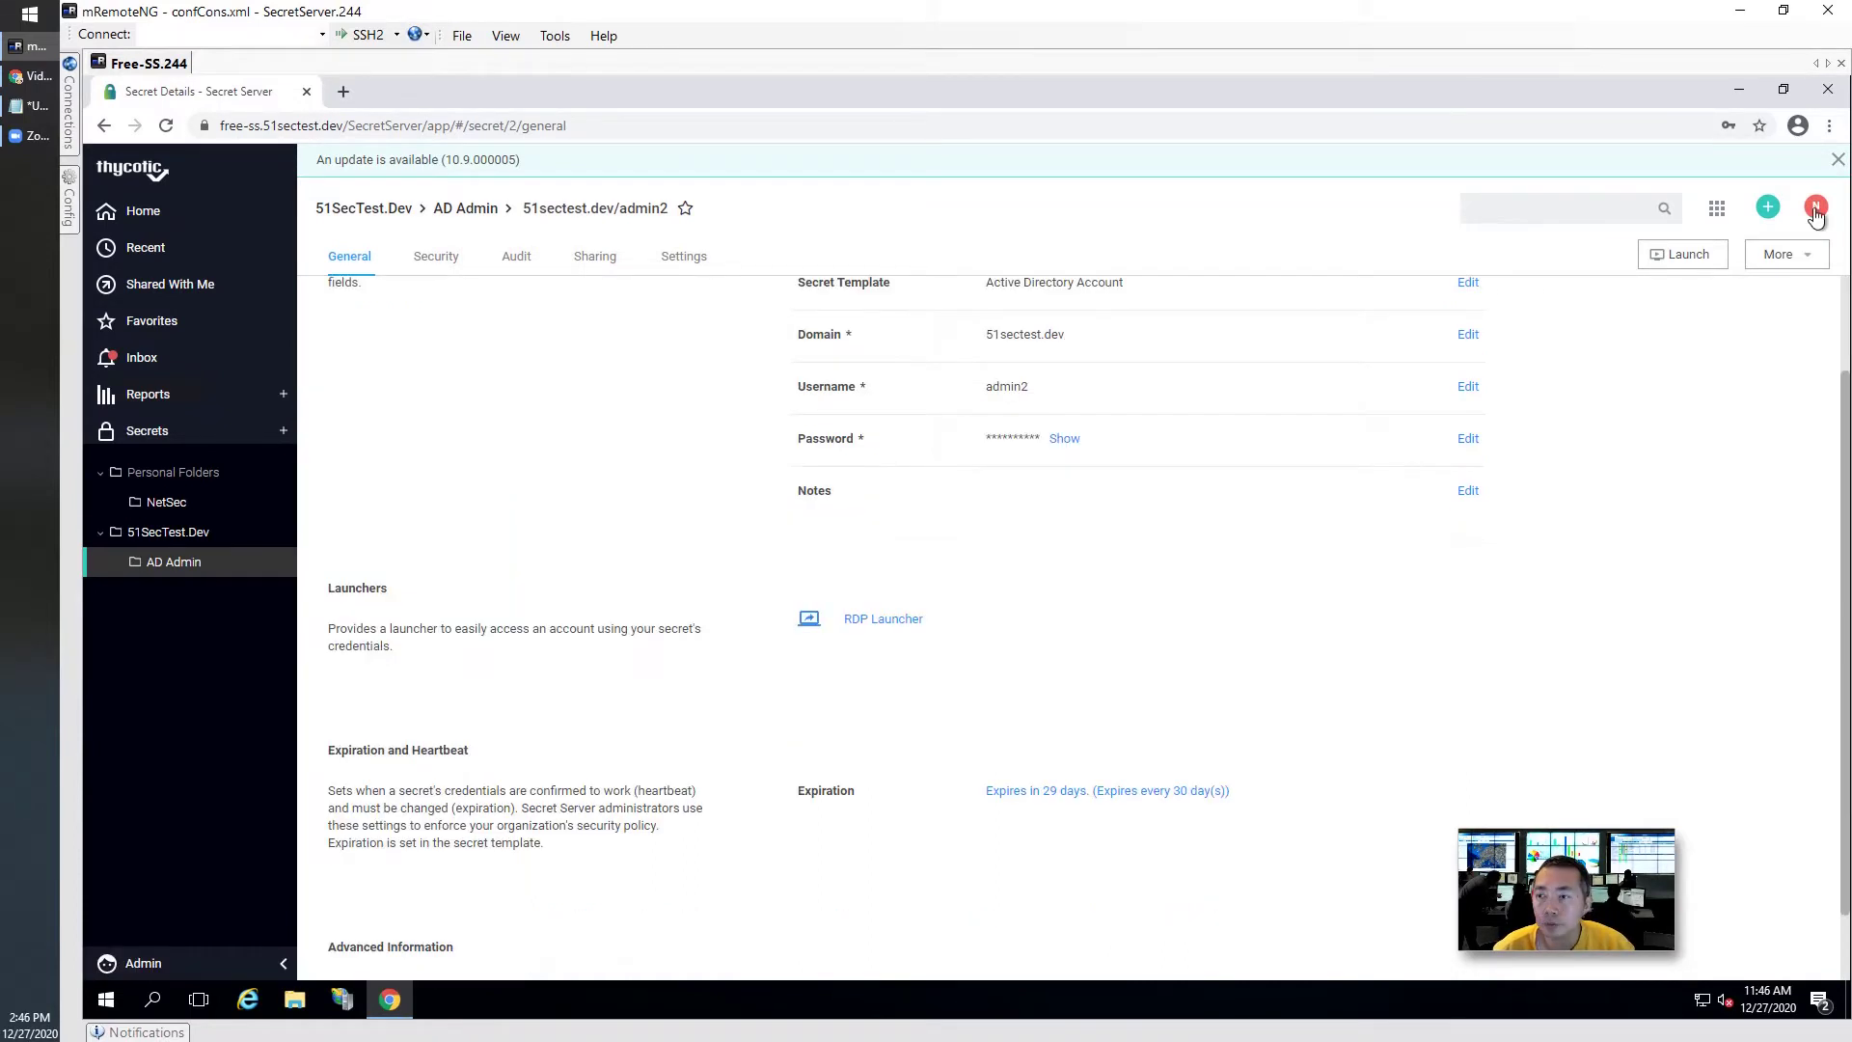